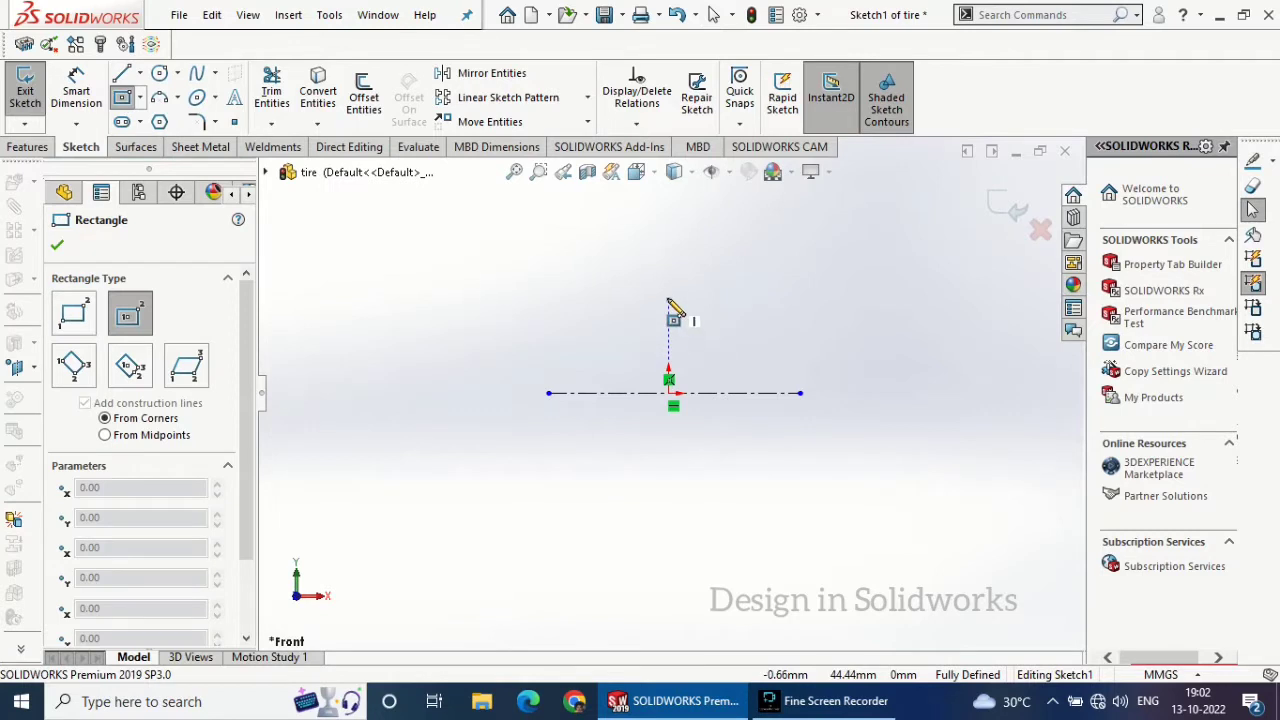
- Sketch a center rectangle centered directly above the origin and dimension its lower edge 190 mm from the horizontal centerline
{"action": "left_click", "coordinate": [669, 298]}
{"action": "left_click", "coordinate": [727, 241]}
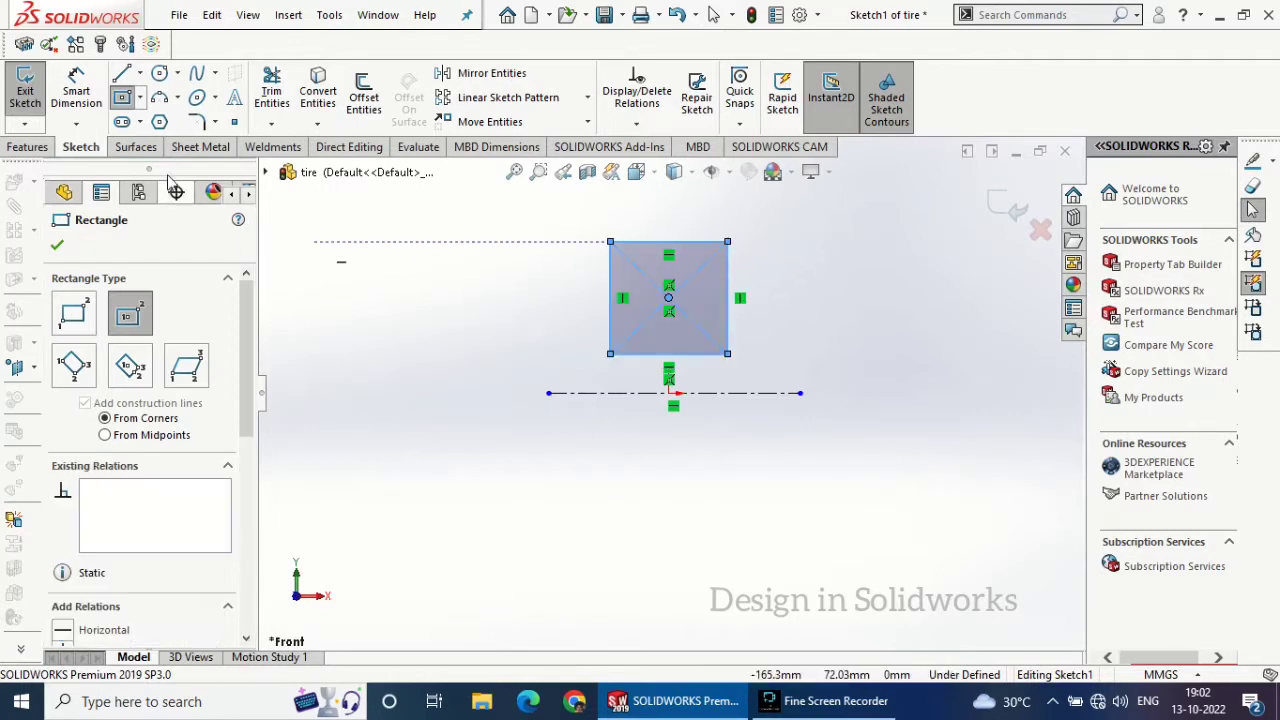
{"action": "left_click", "coordinate": [80, 94]}
{"action": "left_click", "coordinate": [650, 395]}
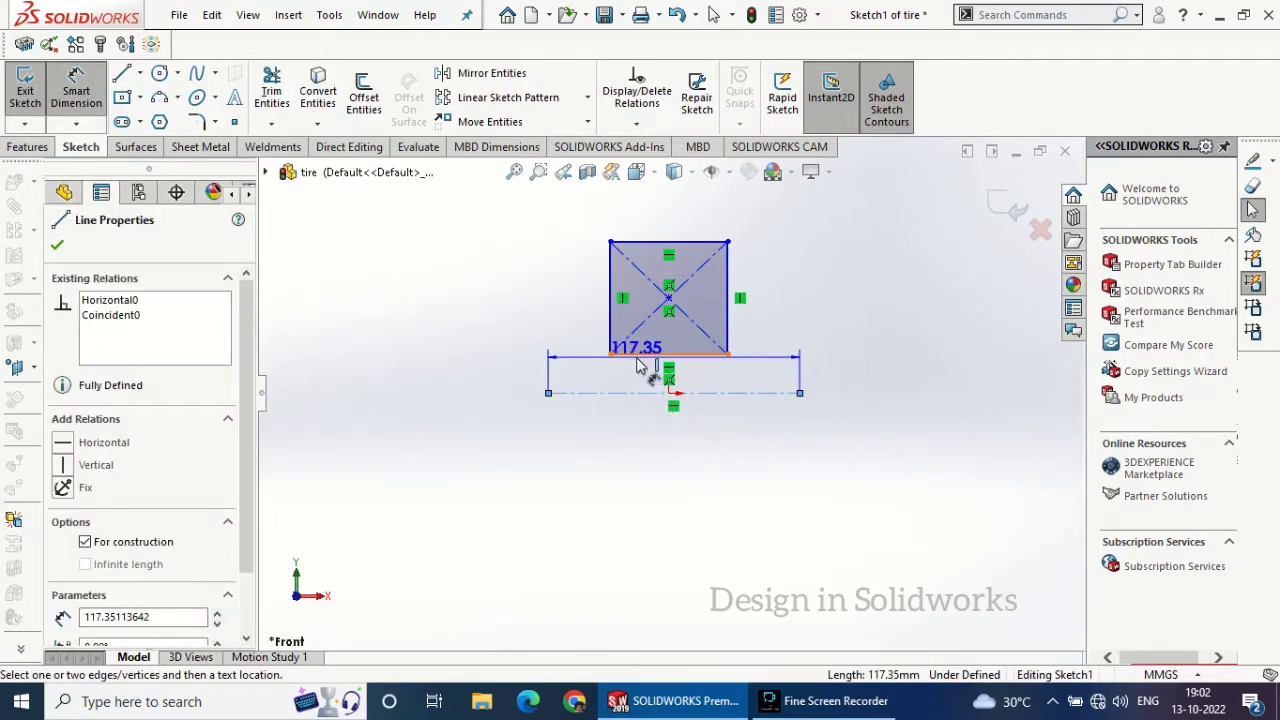
{"action": "left_click", "coordinate": [492, 372]}
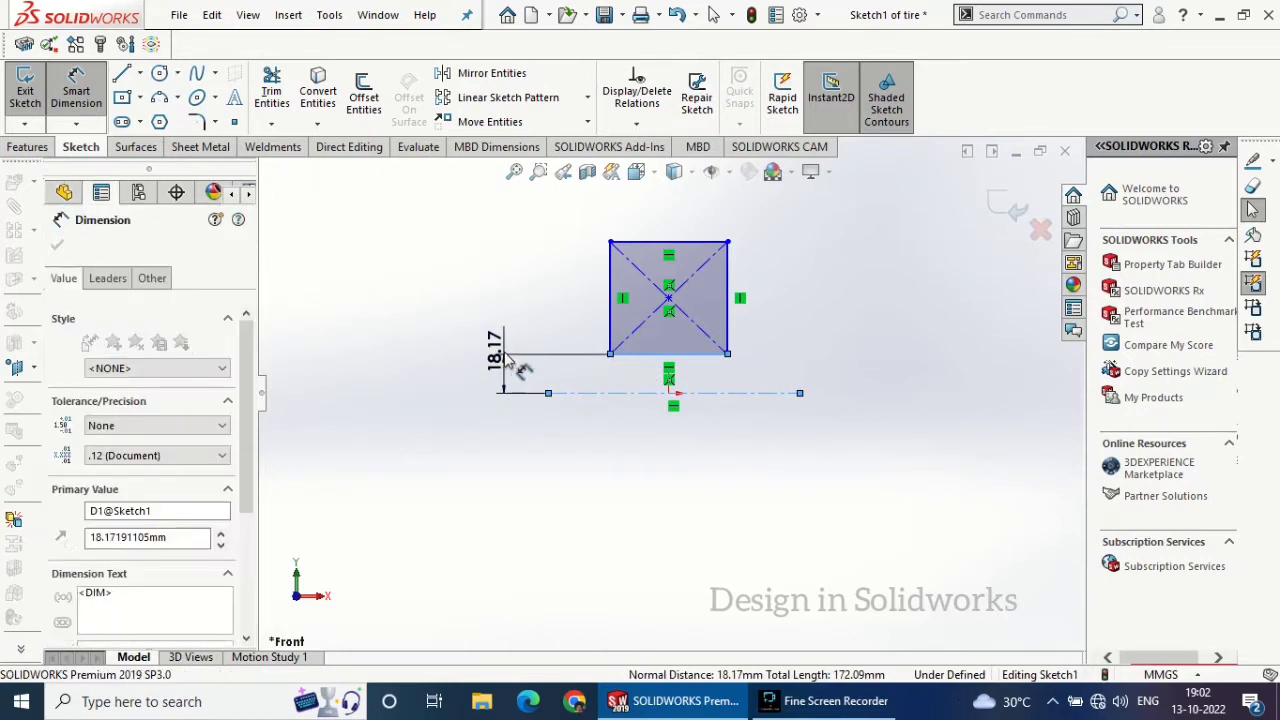
{"action": "type", "text": "190"}
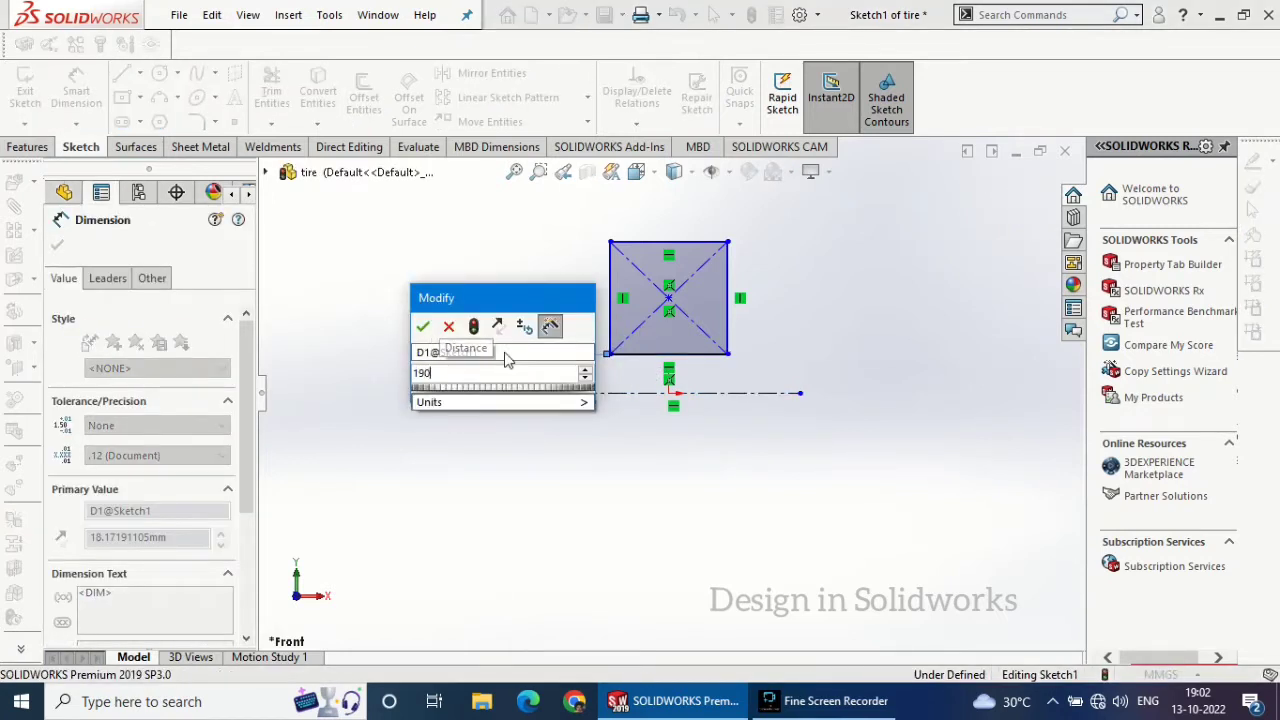
{"action": "key", "text": "Return"}
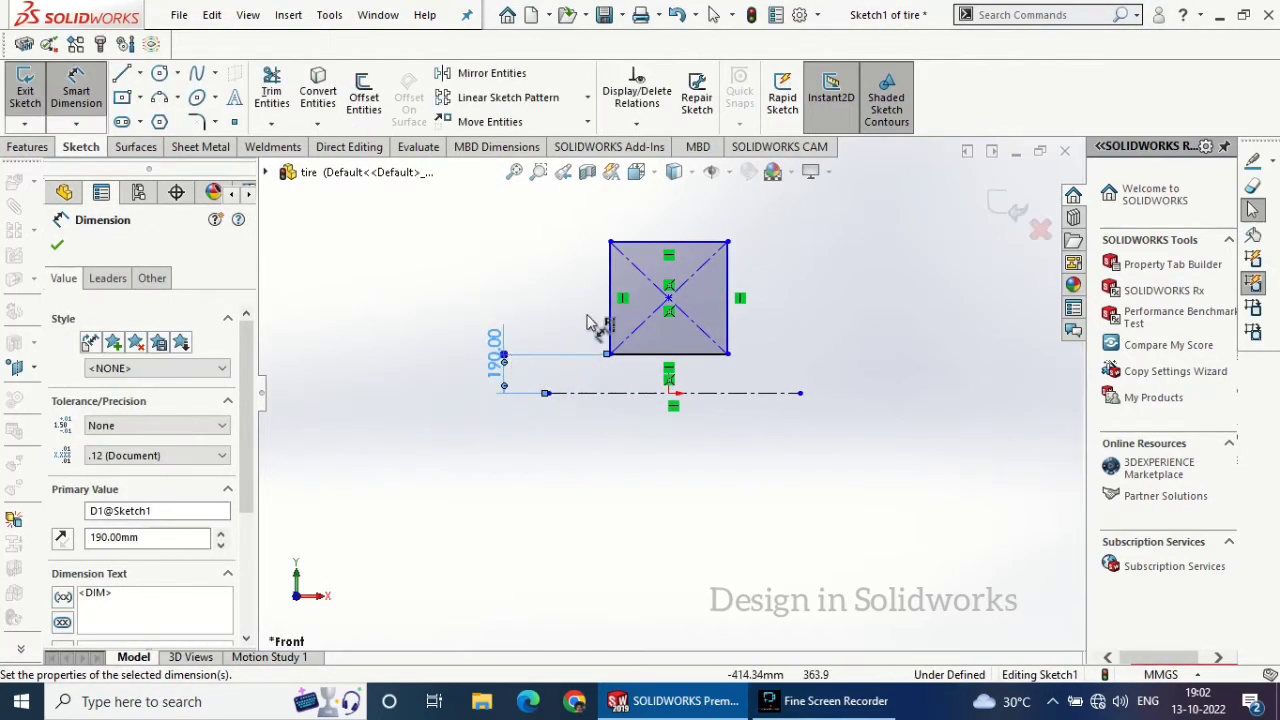
- Dimension the rectangle 215 mm high and 200 mm wide
{"action": "left_click", "coordinate": [610, 278]}
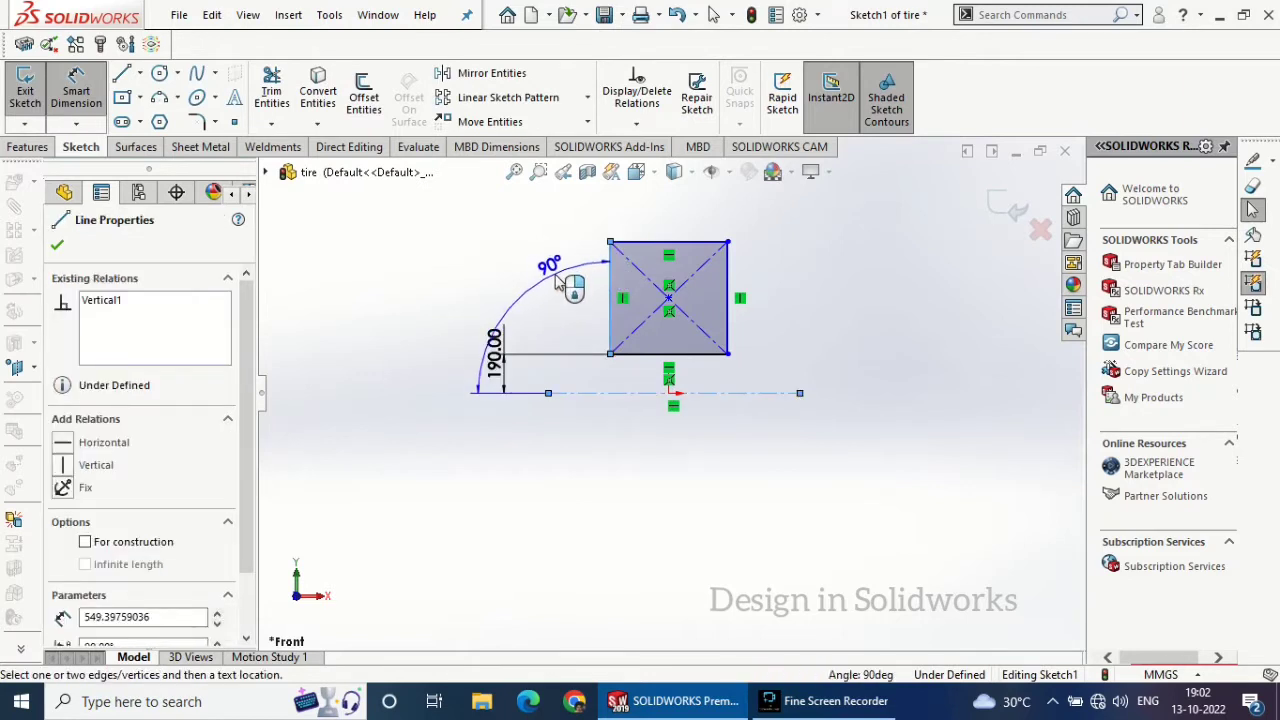
{"action": "left_click", "coordinate": [546, 266]}
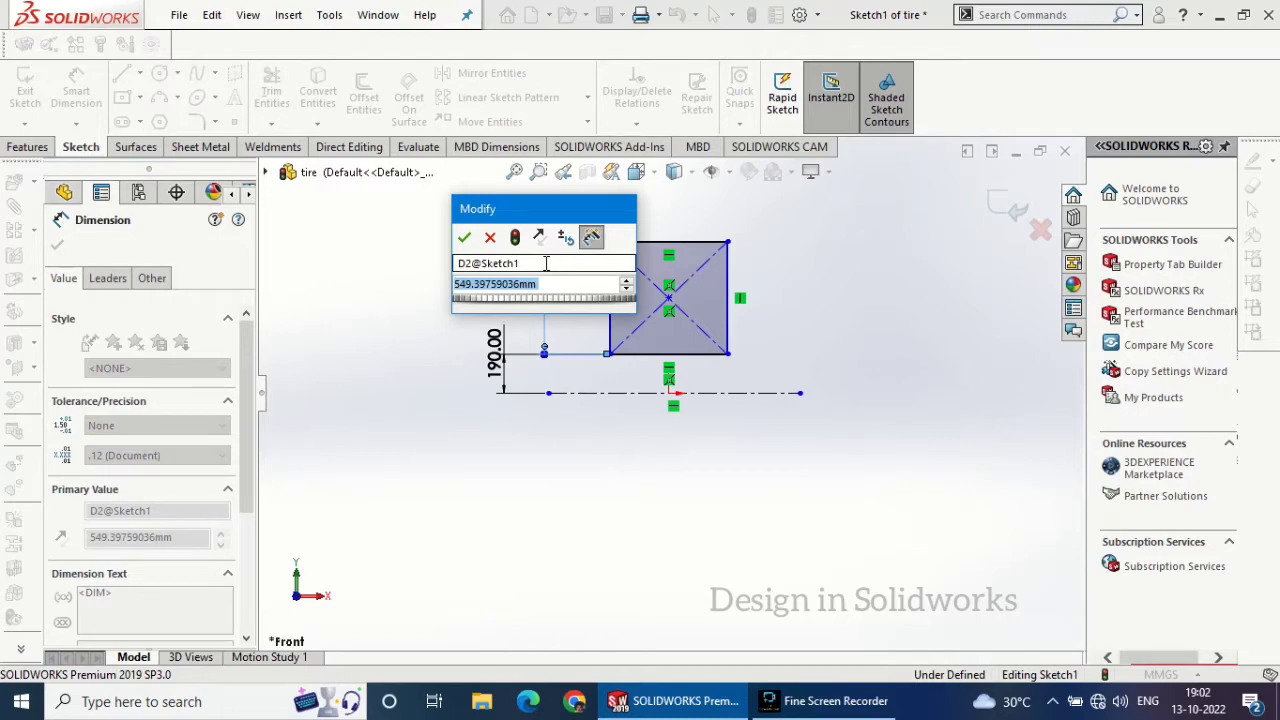
{"action": "type", "text": "215"}
{"action": "left_click", "coordinate": [464, 237]}
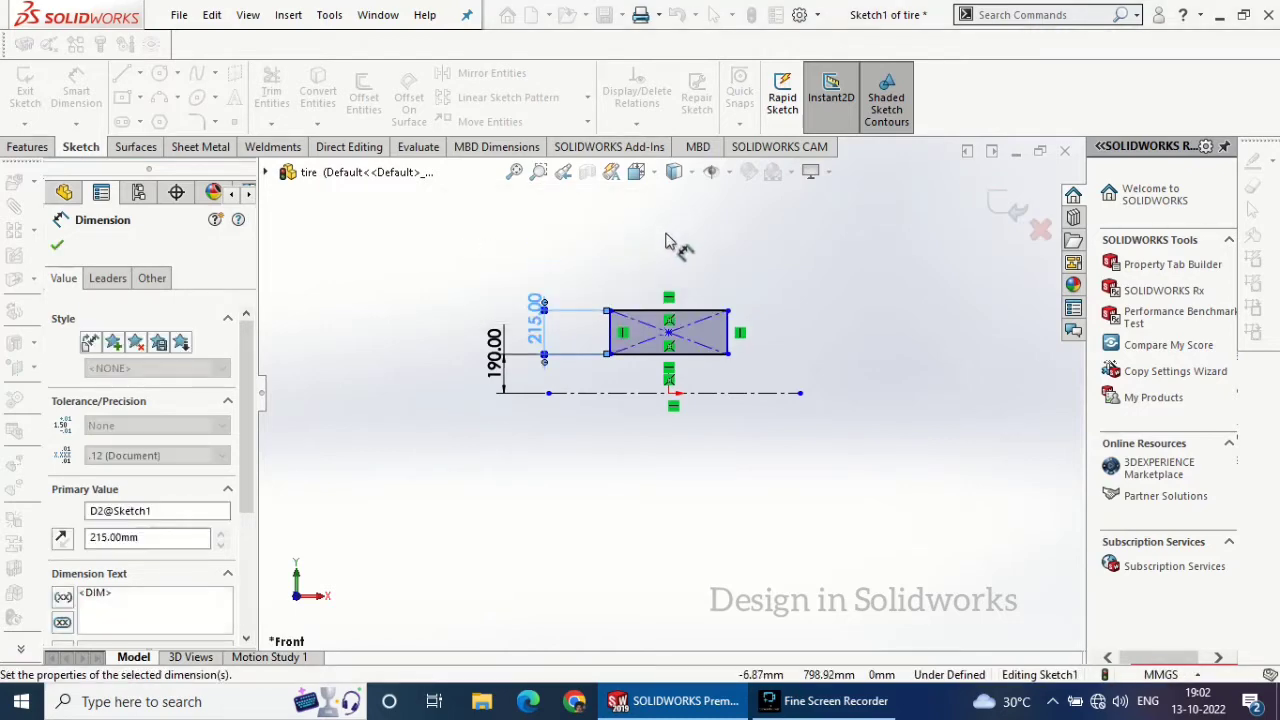
{"action": "key", "text": "Escape"}
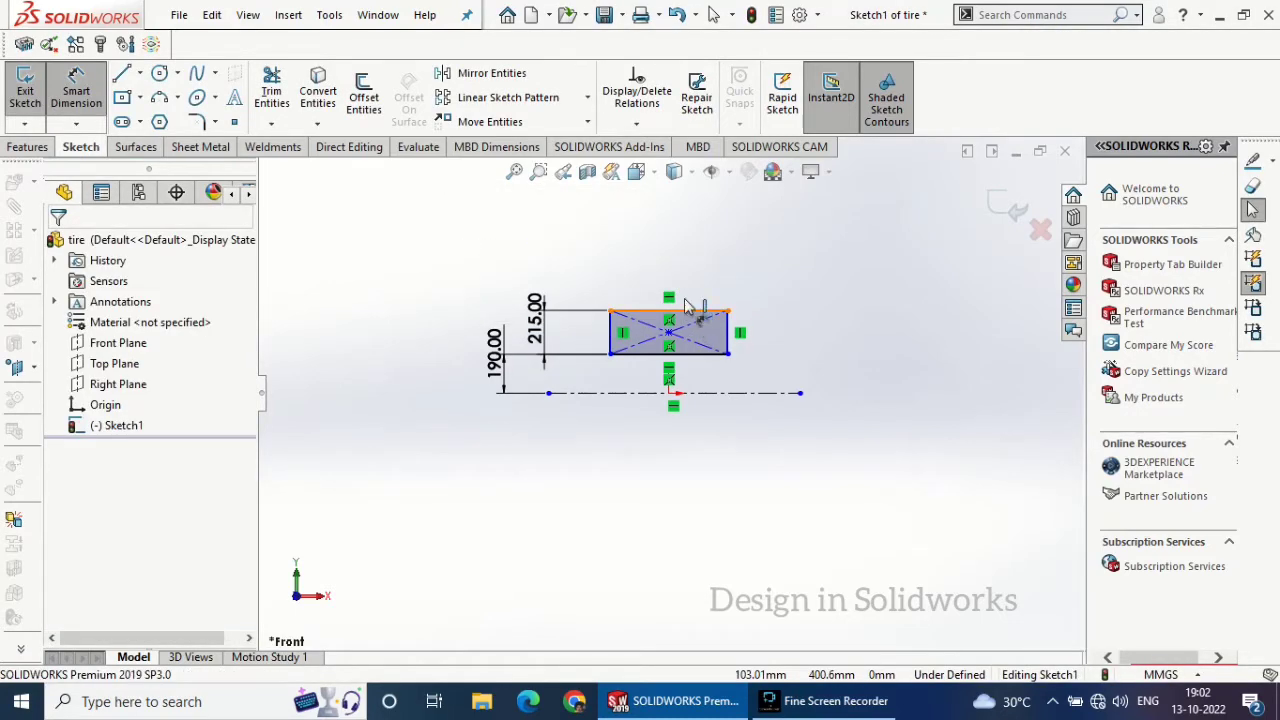
{"action": "left_click", "coordinate": [686, 305]}
{"action": "left_click", "coordinate": [672, 273]}
{"action": "type", "text": "200"}
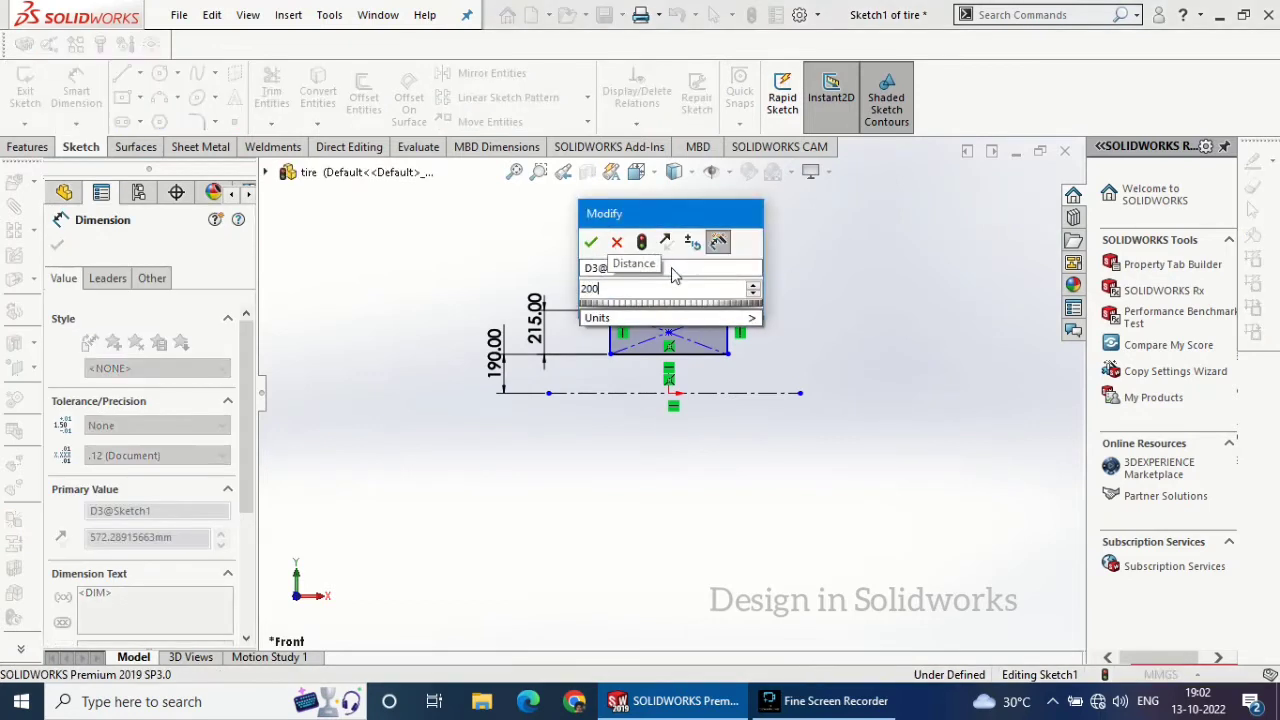
{"action": "key", "text": "Return"}
{"action": "scroll", "coordinate": [650, 340], "scroll_direction": "down", "scroll_amount": 4}
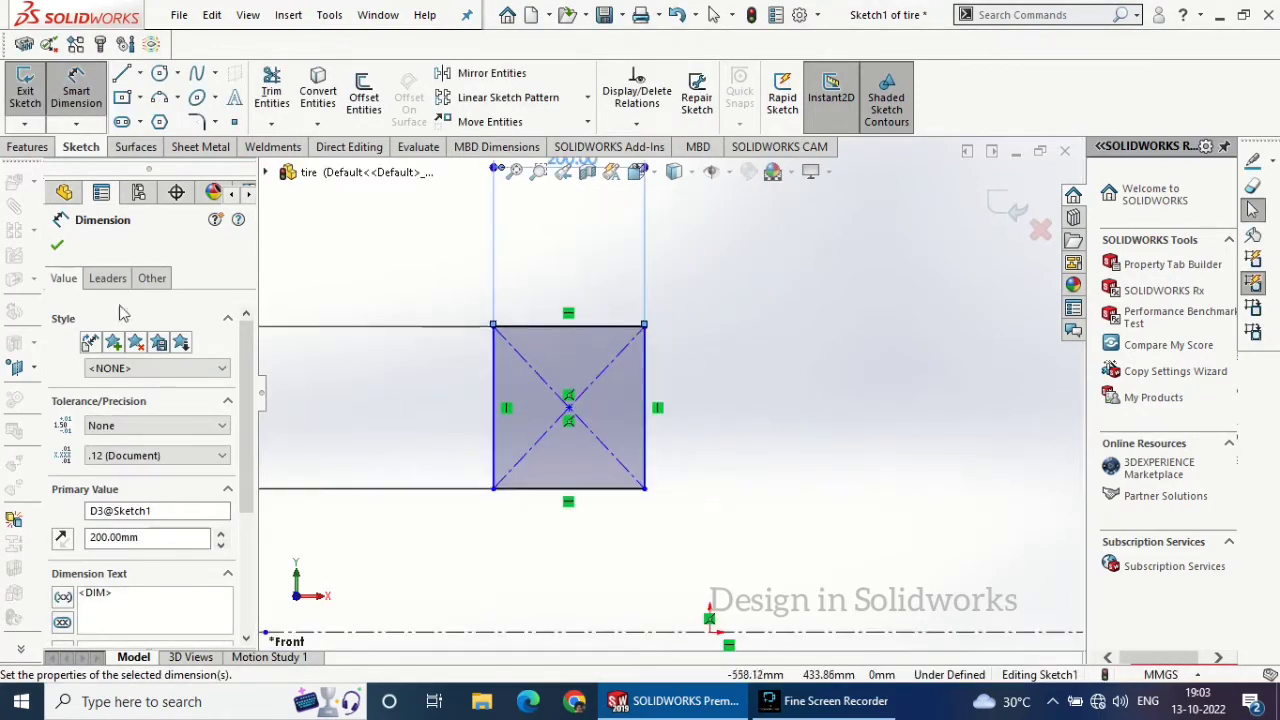
{"action": "left_click", "coordinate": [58, 246]}
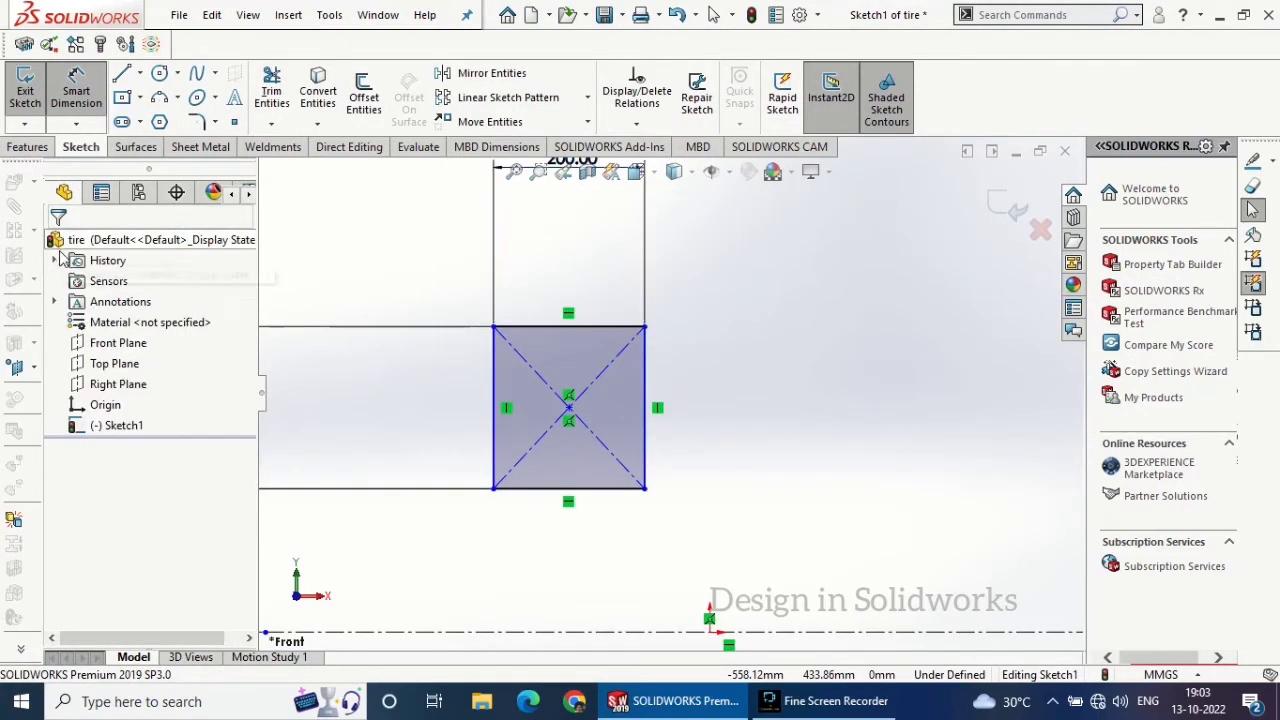
- Add a vertical relation between the rectangle's center point and the origin
{"action": "left_click", "coordinate": [569, 410]}
{"action": "scroll", "coordinate": [720, 480], "scroll_direction": "up", "scroll_amount": 2}
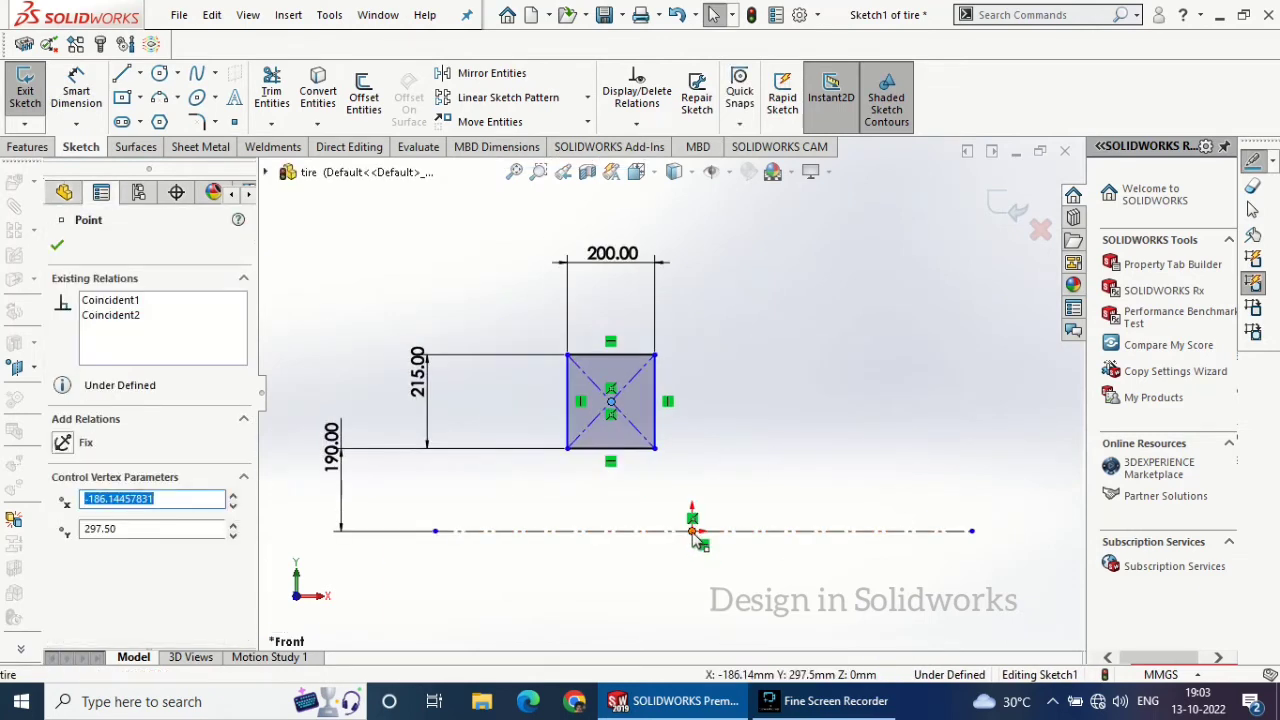
{"action": "left_click", "coordinate": [692, 531], "text": "ctrl"}
{"action": "left_click", "coordinate": [750, 462]}
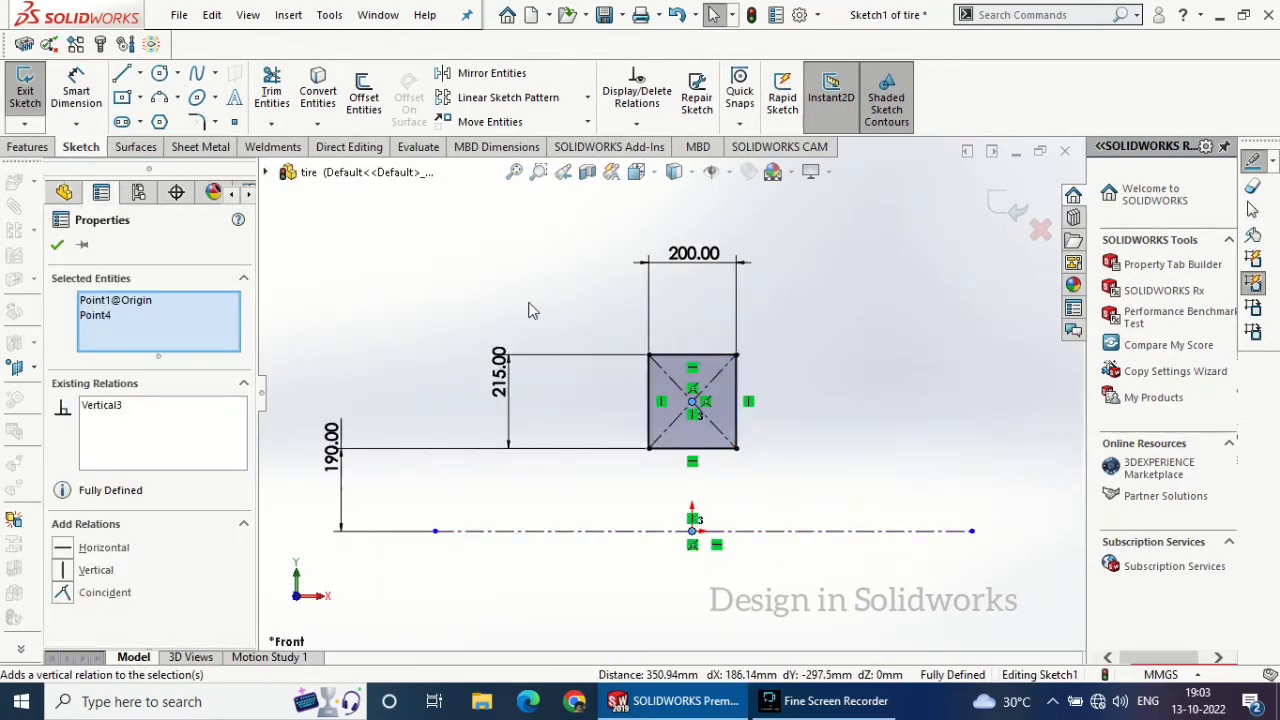
{"action": "left_click", "coordinate": [57, 247]}
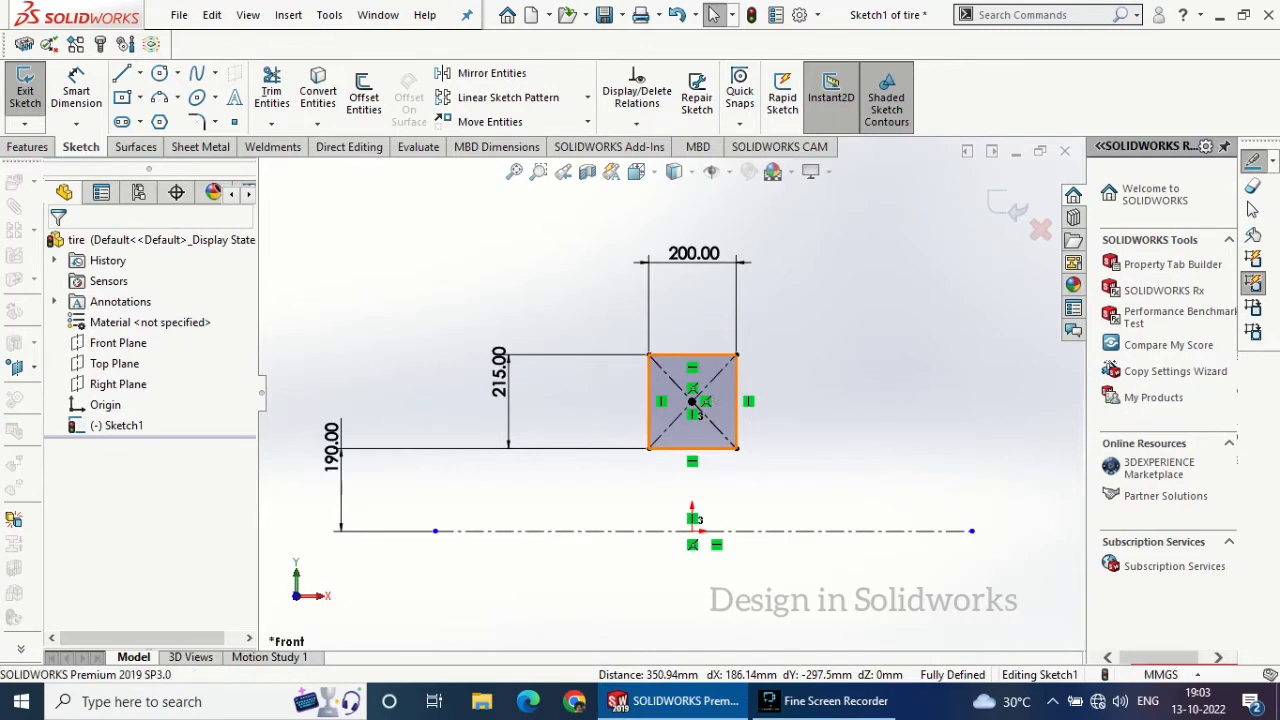
- Convert the rectangle's four edges to construction geometry
{"action": "left_click", "coordinate": [711, 398]}
{"action": "scroll", "coordinate": [162, 543], "scroll_direction": "down", "scroll_amount": 3}
{"action": "left_click", "coordinate": [85, 609]}
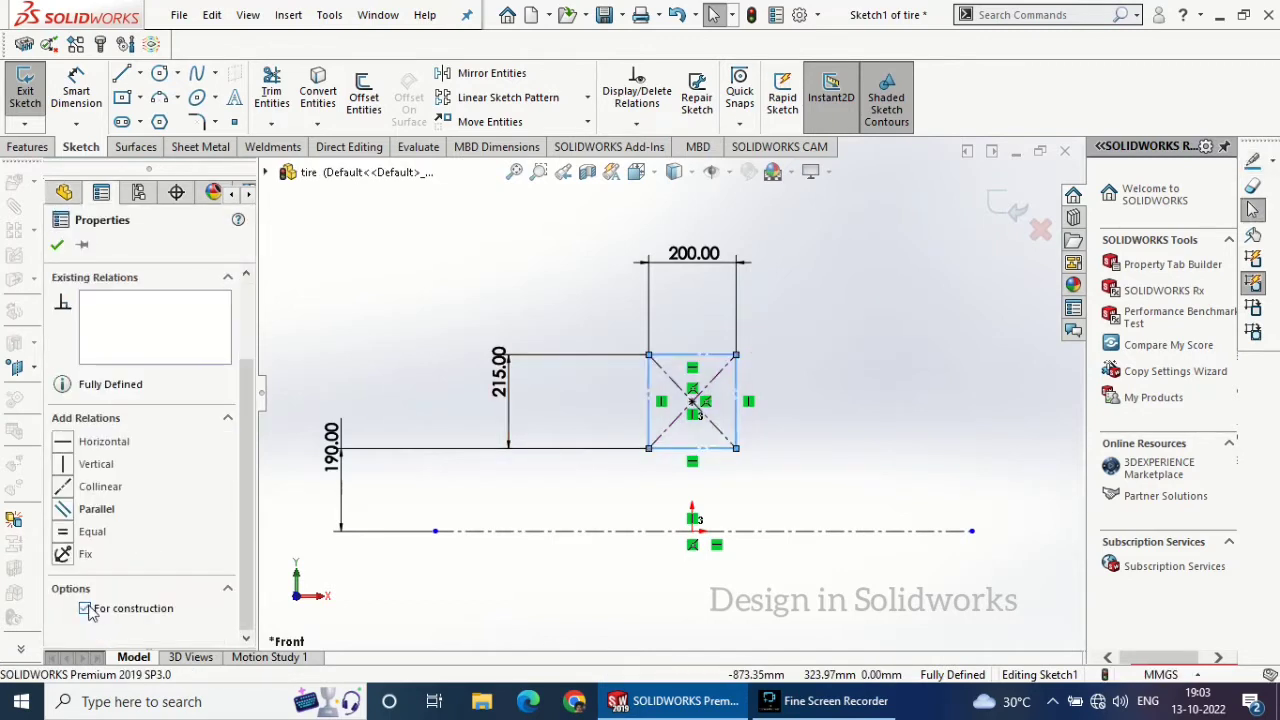
{"action": "left_click", "coordinate": [57, 245]}
- Place a sketch point just inside the construction rectangle's upper-left corner
{"action": "scroll", "coordinate": [705, 355], "scroll_direction": "down", "scroll_amount": 5}
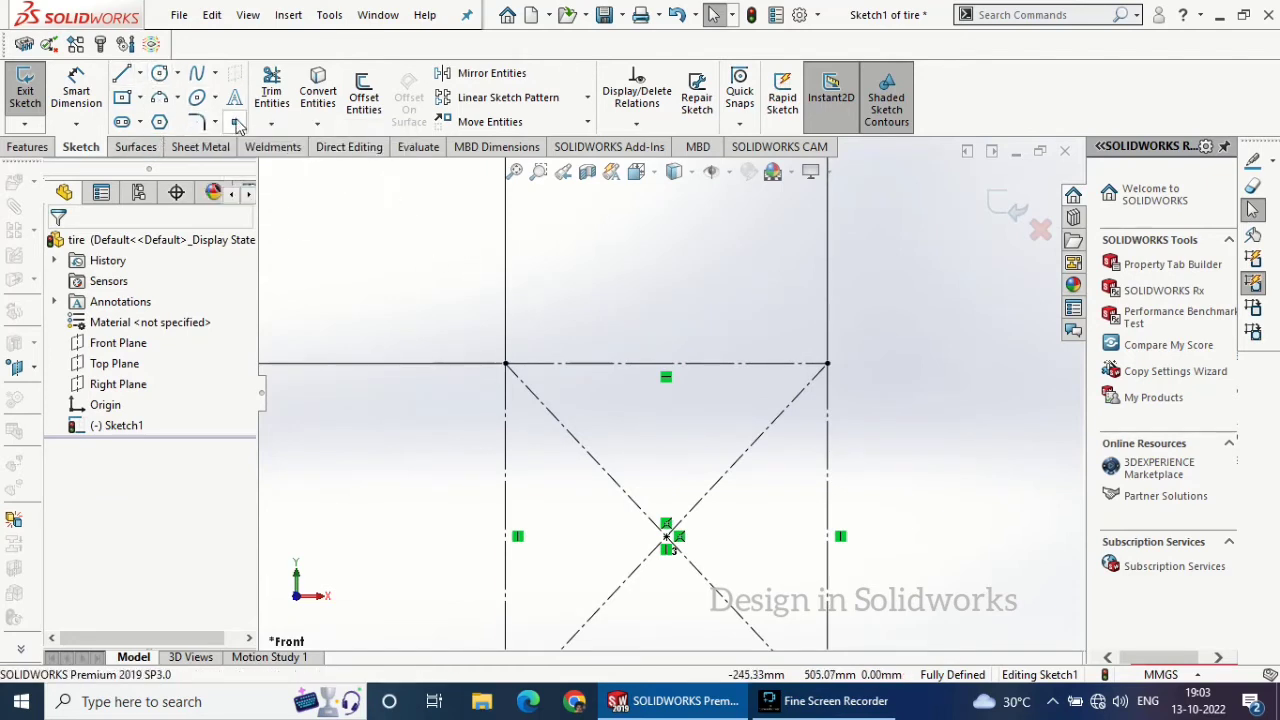
{"action": "left_click", "coordinate": [236, 123]}
{"action": "left_click", "coordinate": [545, 384]}
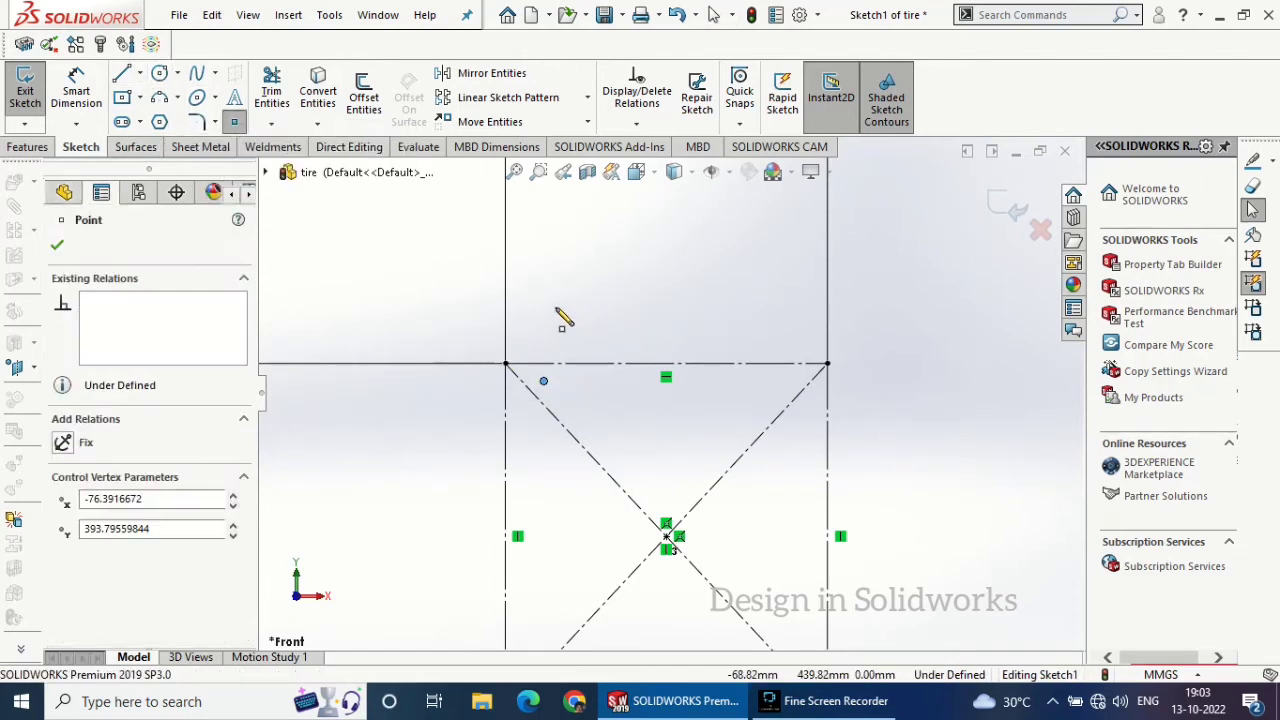
{"action": "key", "text": "Escape"}
- Dimension the sketch point 8 mm below the rectangle's upper edge
{"action": "left_click", "coordinate": [124, 78]}
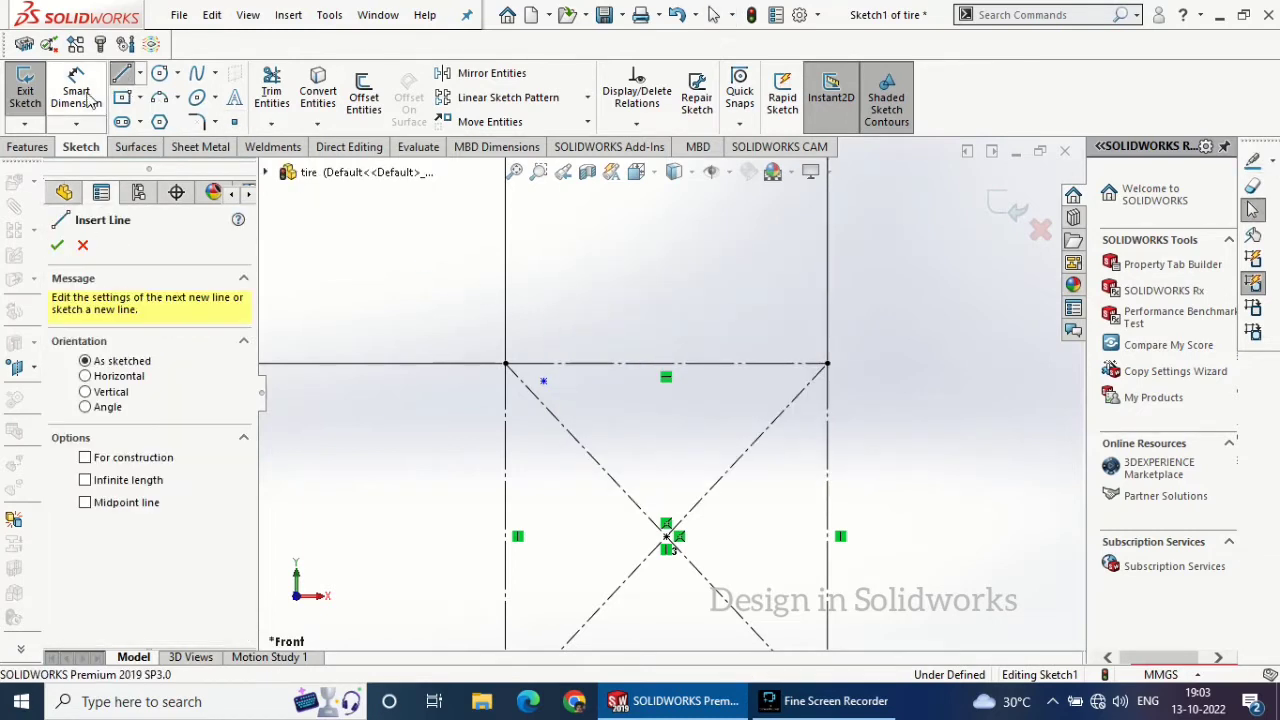
{"action": "left_click", "coordinate": [76, 90]}
{"action": "left_click", "coordinate": [545, 380]}
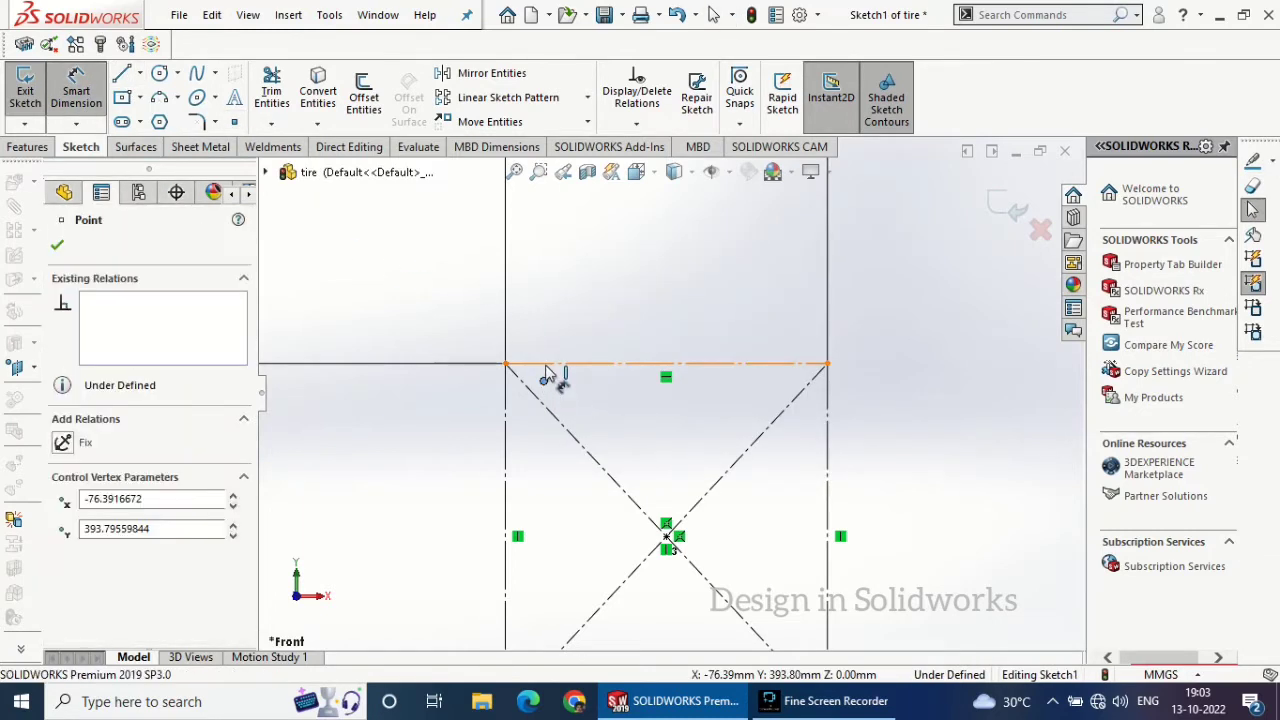
{"action": "left_click", "coordinate": [415, 363]}
{"action": "left_click", "coordinate": [405, 395]}
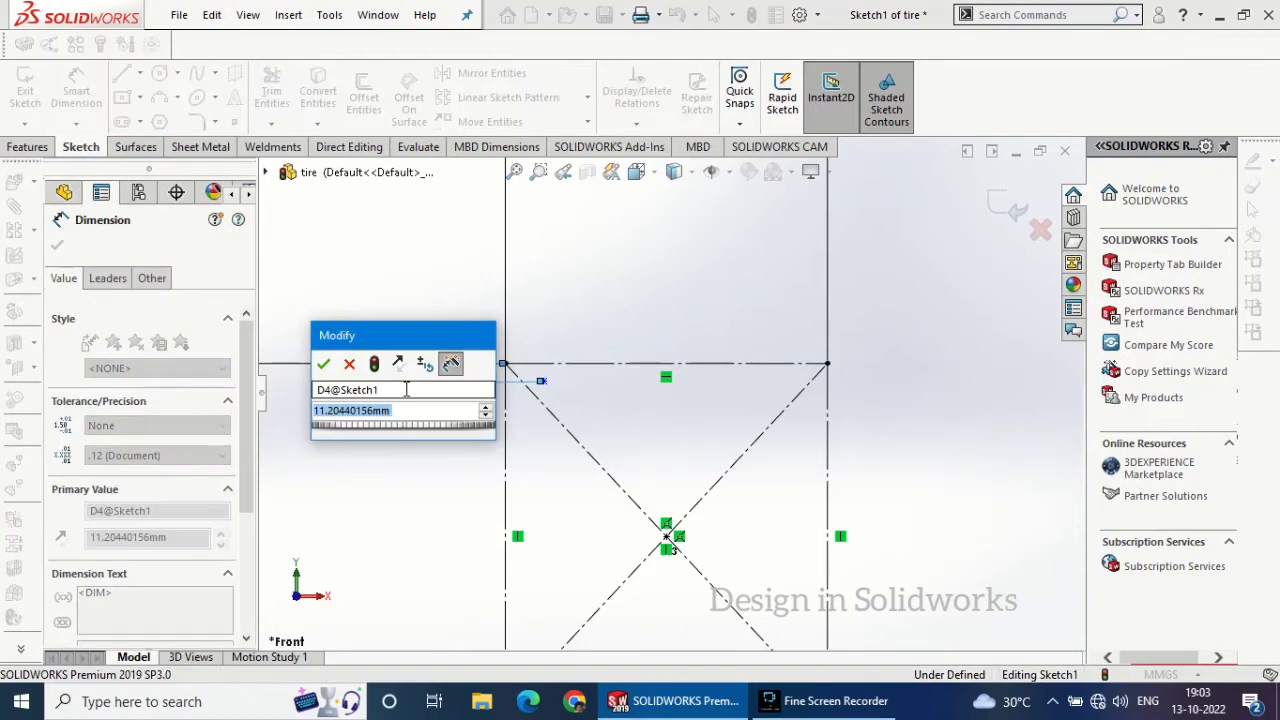
{"action": "type", "text": "8"}
{"action": "key", "text": "Return"}
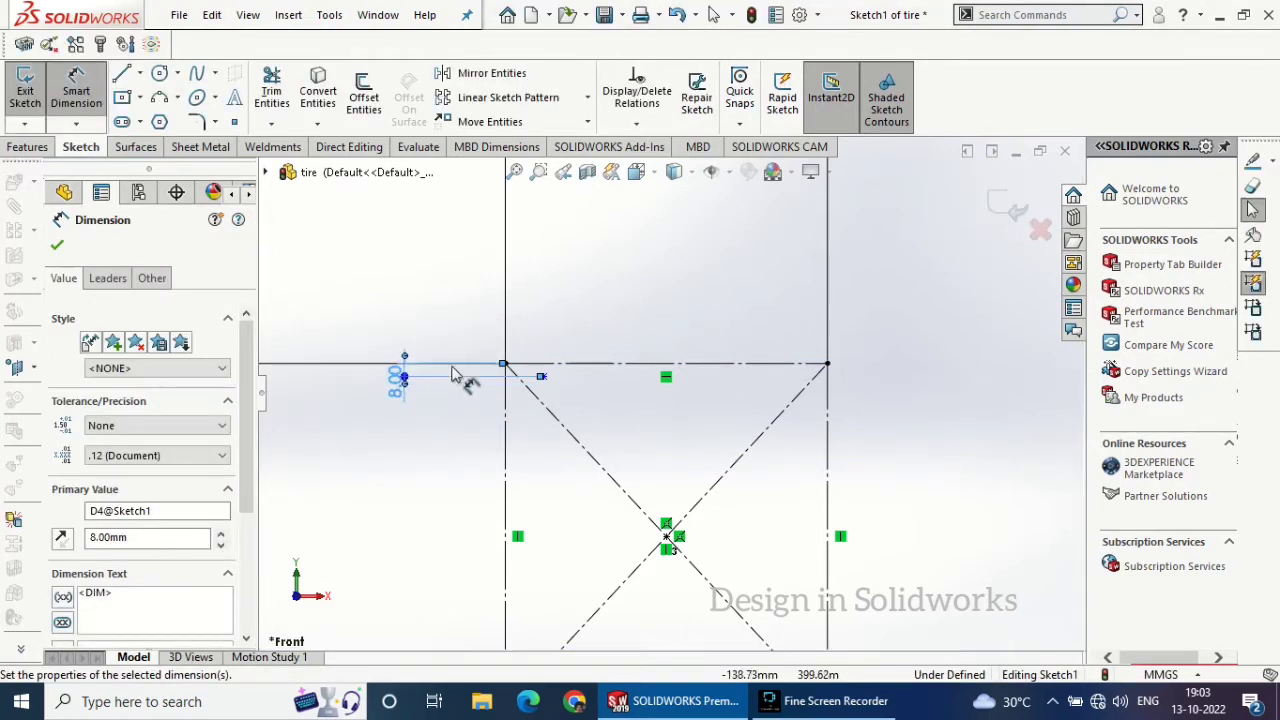
- Dimension the sketch point 25 mm from the rectangle's left edge
{"action": "left_click", "coordinate": [542, 376]}
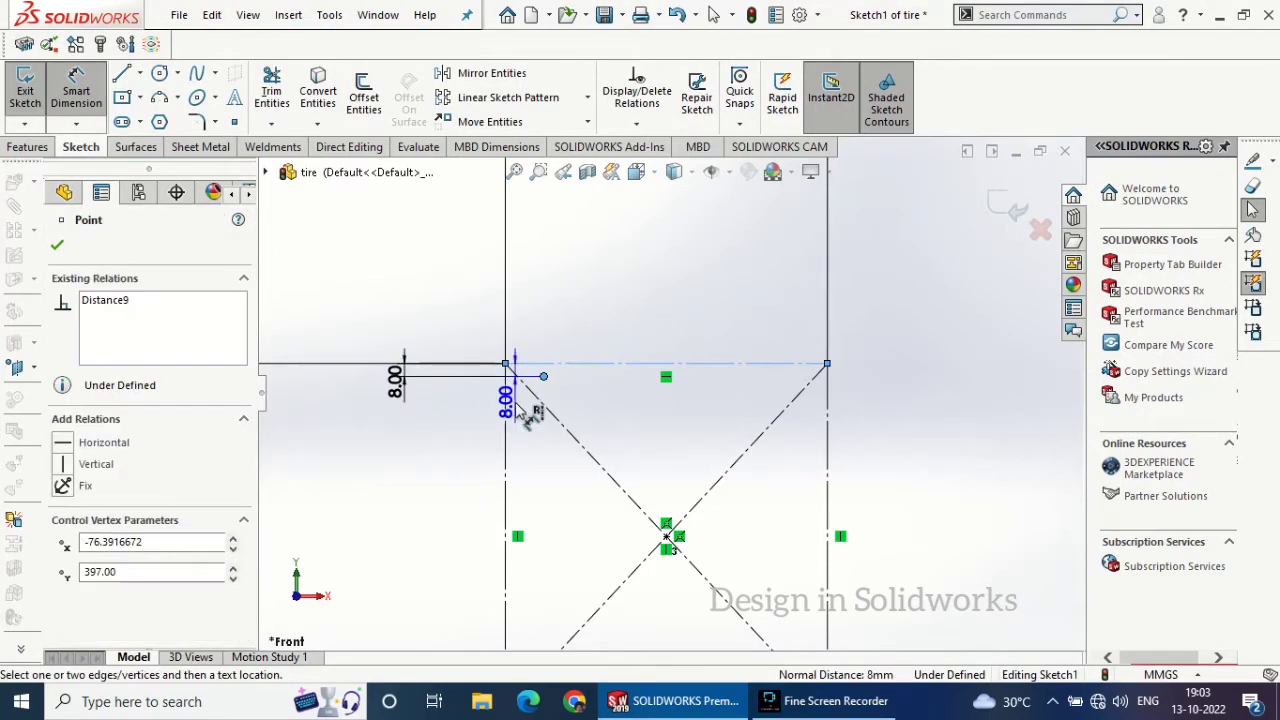
{"action": "left_click", "coordinate": [507, 375]}
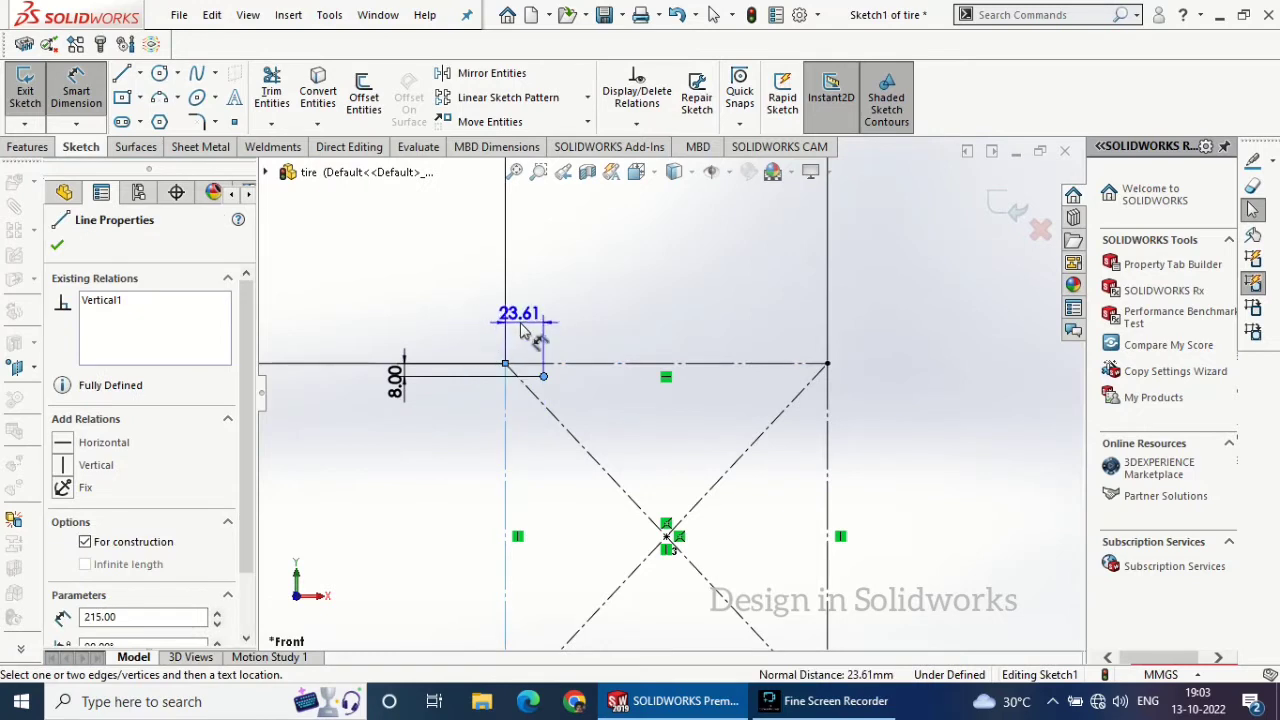
{"action": "left_click", "coordinate": [529, 340]}
{"action": "type", "text": "25"}
{"action": "key", "text": "Return"}
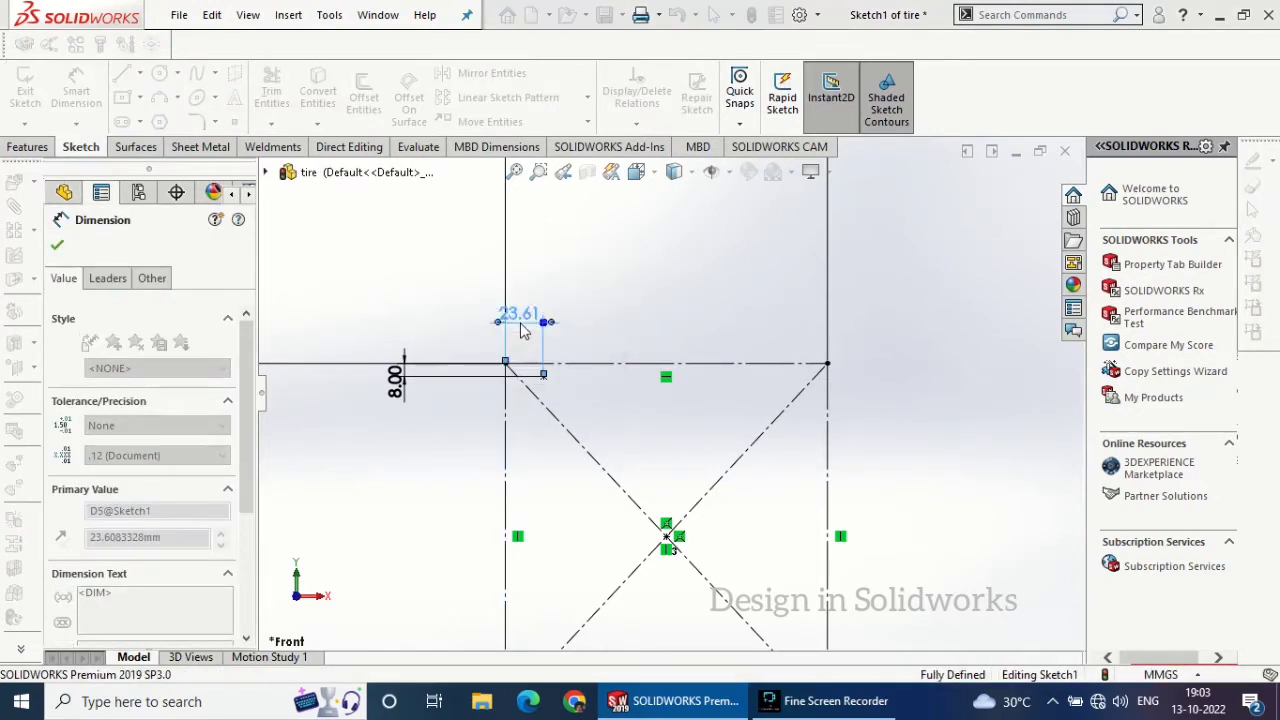
{"action": "left_click", "coordinate": [57, 246]}
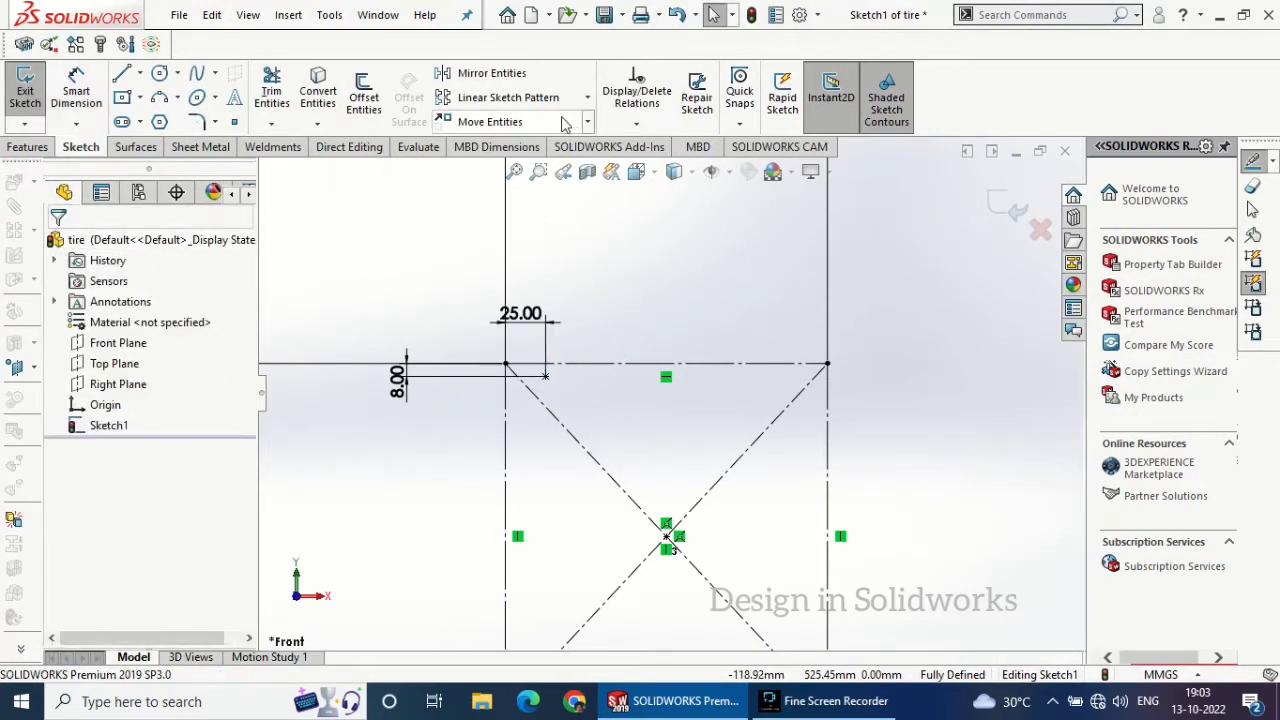
- Draw a short vertical centerline upward from the origin, ending below the rectangle
{"action": "scroll", "coordinate": [667, 392], "scroll_direction": "up", "scroll_amount": 3}
{"action": "left_click", "coordinate": [141, 75]}
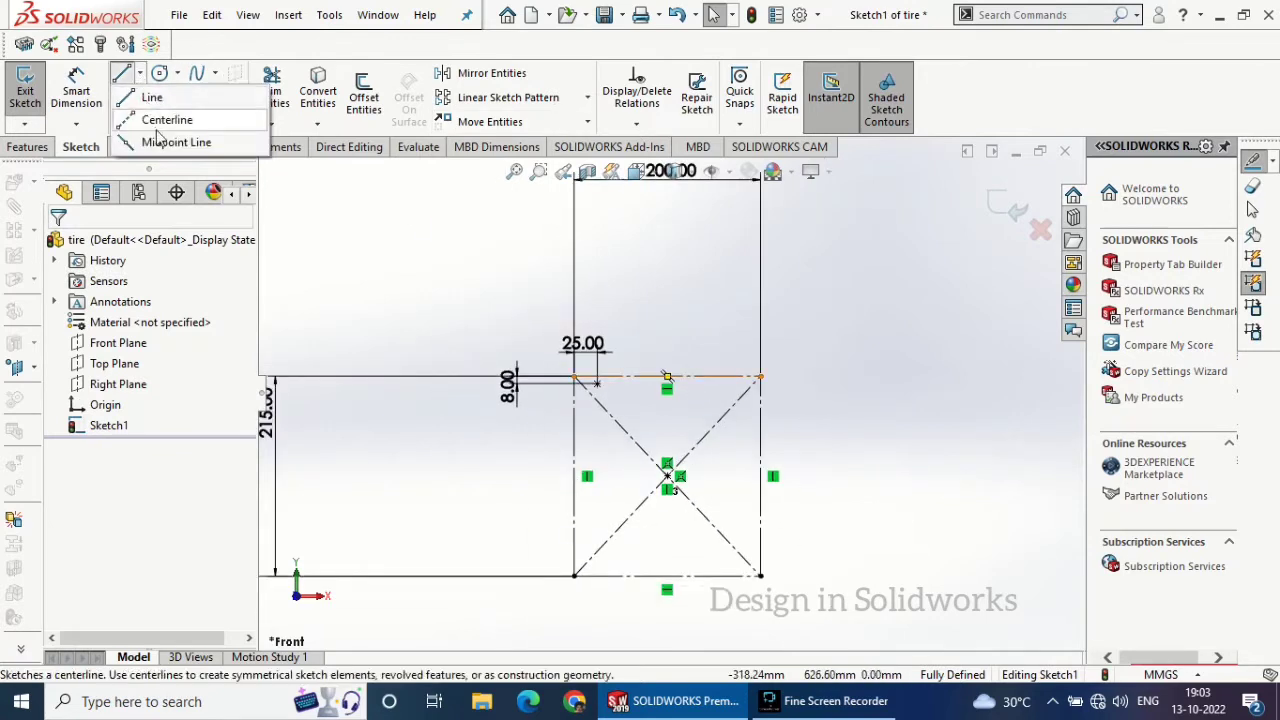
{"action": "left_click", "coordinate": [160, 122]}
{"action": "scroll", "coordinate": [556, 398], "scroll_direction": "up", "scroll_amount": 3}
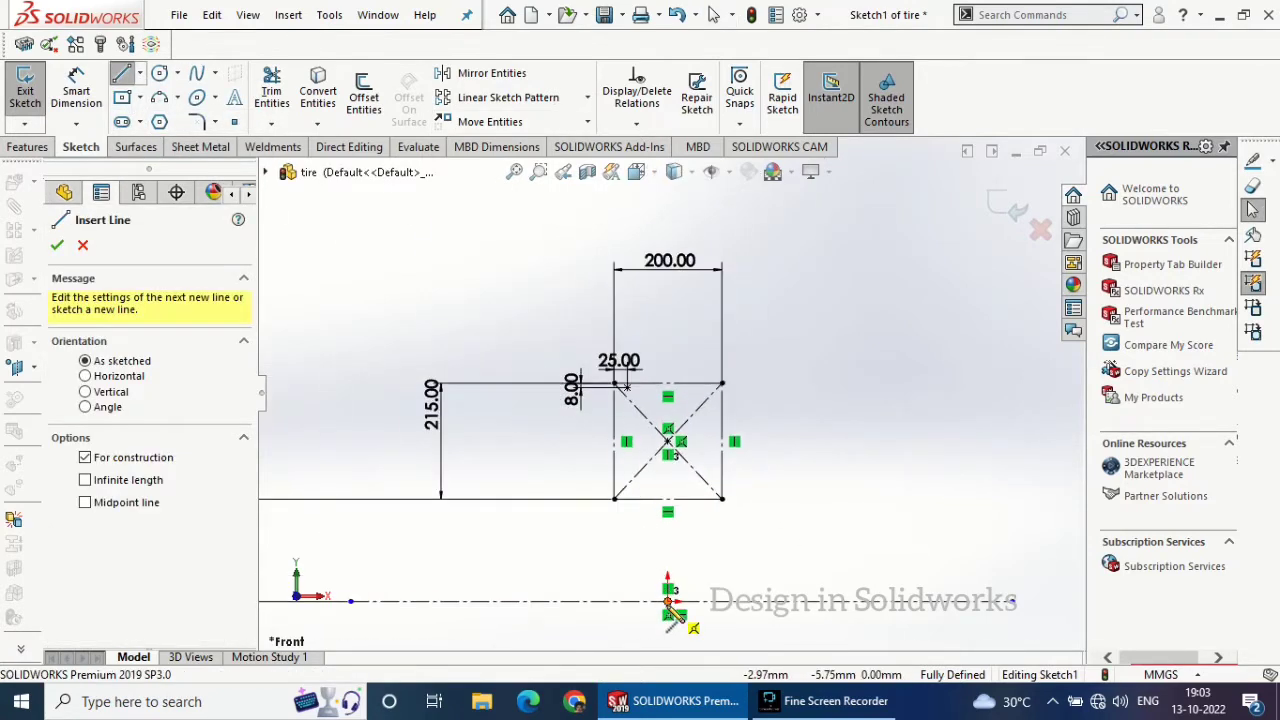
{"action": "left_click", "coordinate": [667, 600]}
{"action": "left_click", "coordinate": [667, 544]}
{"action": "right_click", "coordinate": [735, 548]}
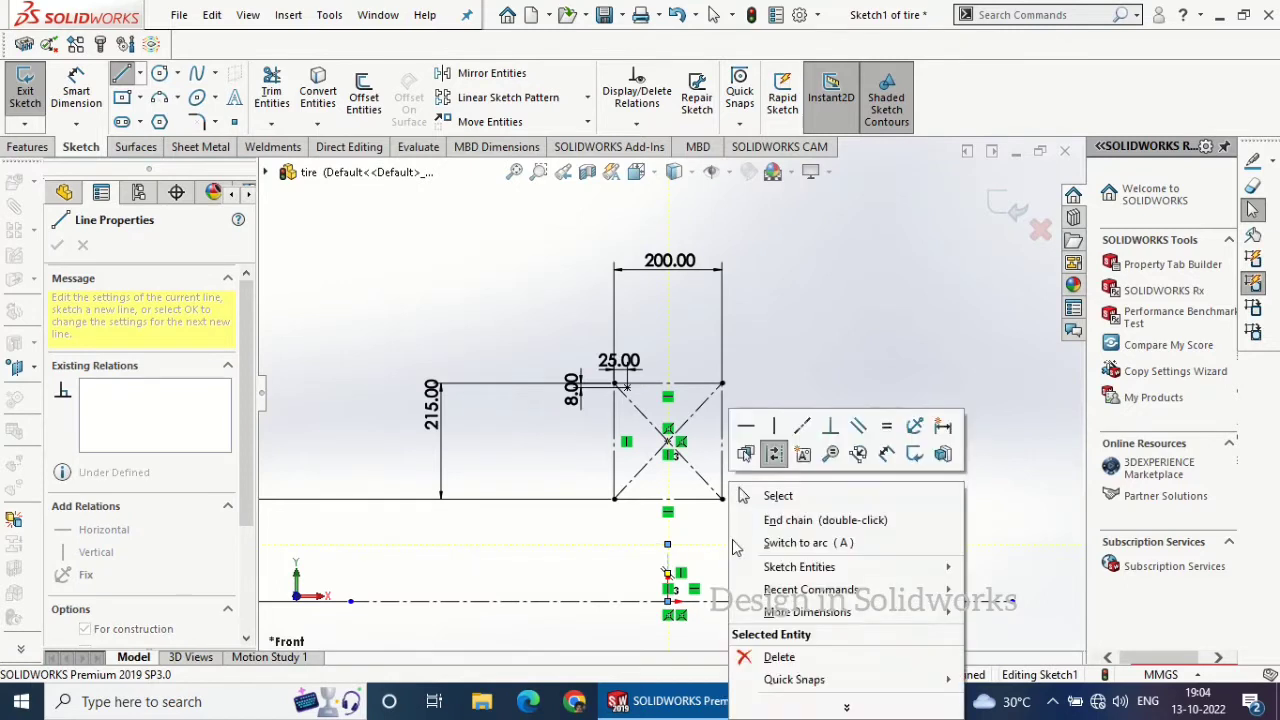
{"action": "left_click", "coordinate": [760, 495]}
- Mirror the sketch point about the short vertical centerline, keeping the original
{"action": "scroll", "coordinate": [705, 457], "scroll_direction": "down", "scroll_amount": 3}
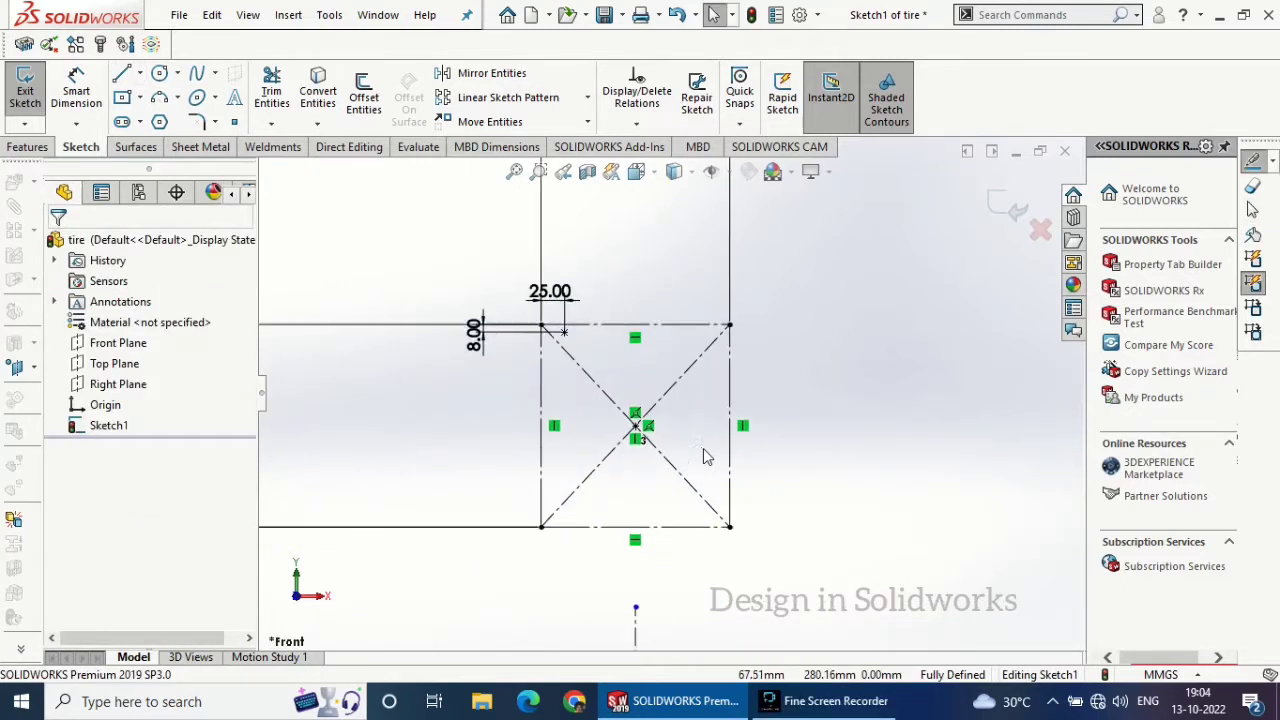
{"action": "left_click", "coordinate": [495, 75]}
{"action": "left_click", "coordinate": [564, 333]}
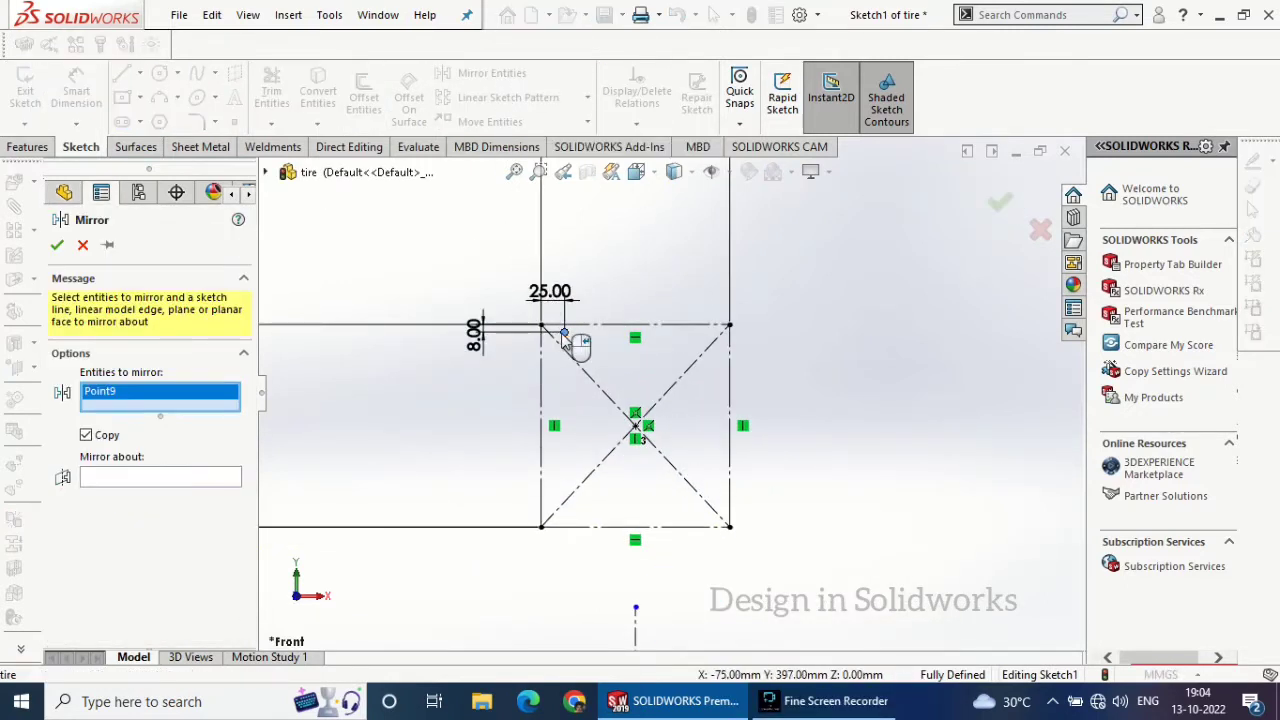
{"action": "left_click", "coordinate": [210, 478]}
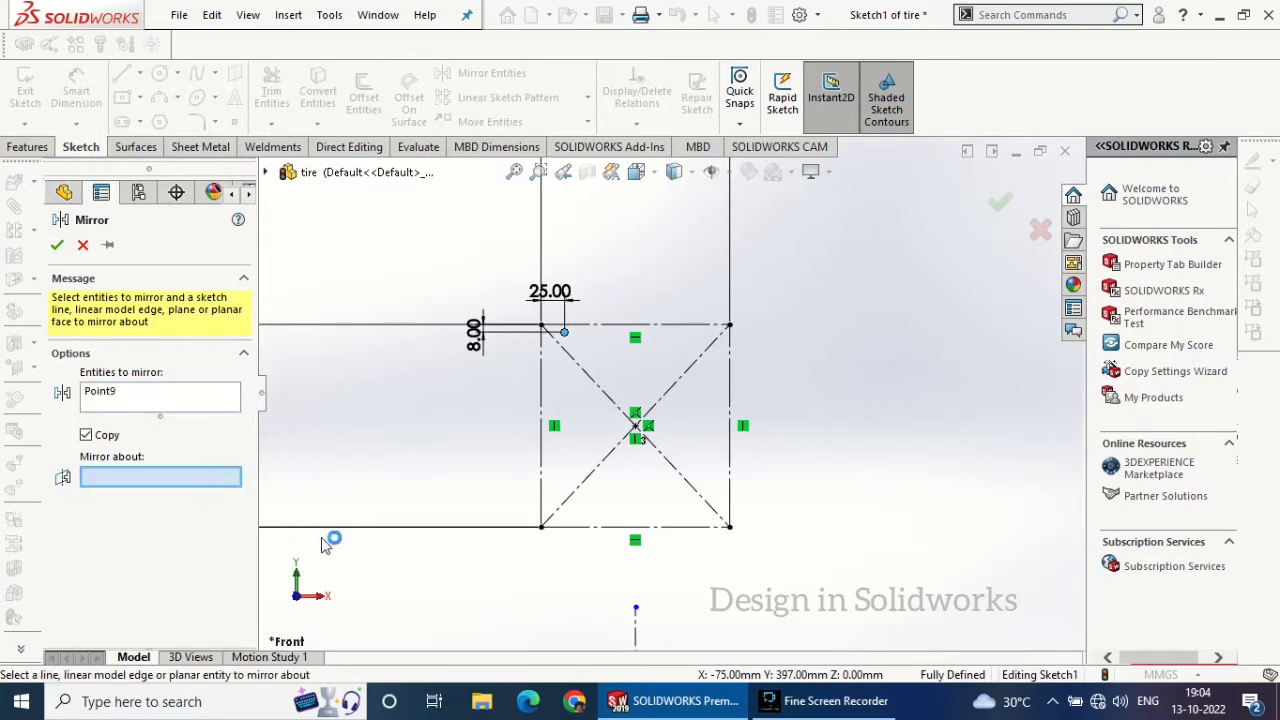
{"action": "left_click", "coordinate": [637, 636]}
{"action": "left_click", "coordinate": [57, 246]}
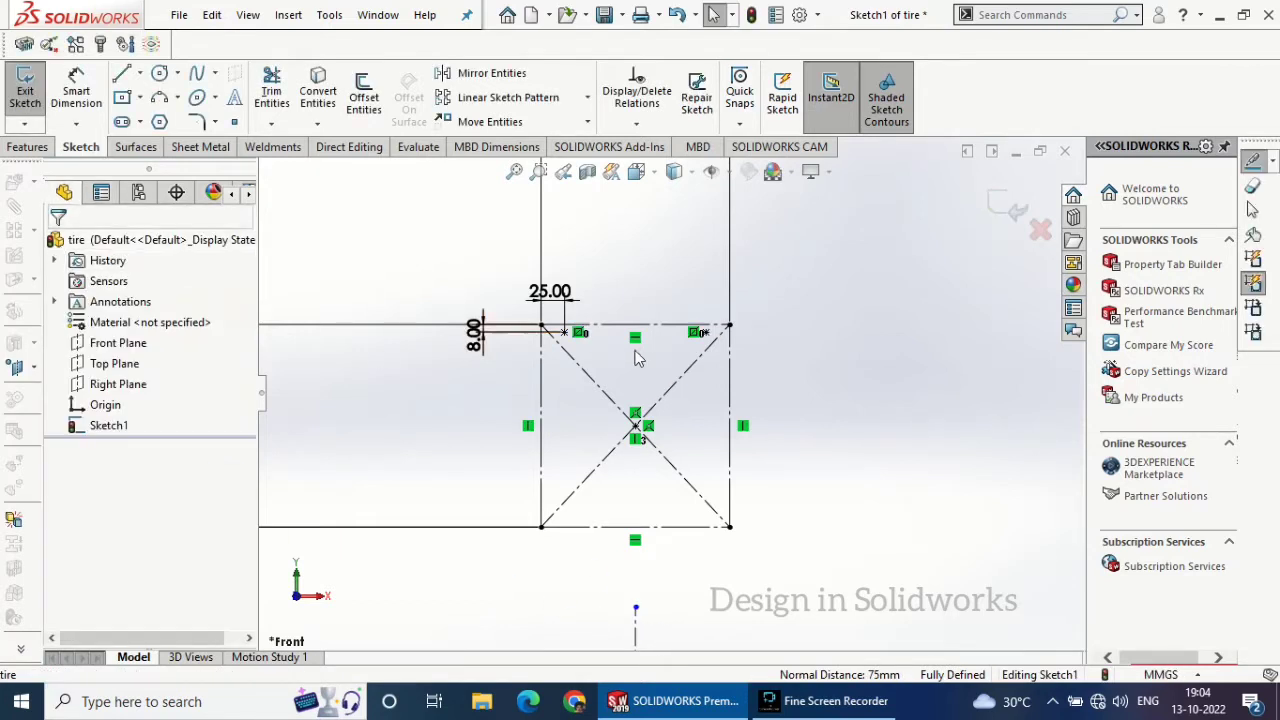
- Draw a three-point arc between the two sketch points, bulging upward to touch the rectangle's upper edge tangentially at its middle
{"action": "scroll", "coordinate": [655, 327], "scroll_direction": "down", "scroll_amount": 4}
{"action": "scroll", "coordinate": [655, 327], "scroll_direction": "up", "scroll_amount": 2}
{"action": "scroll", "coordinate": [654, 330], "scroll_direction": "down", "scroll_amount": 2}
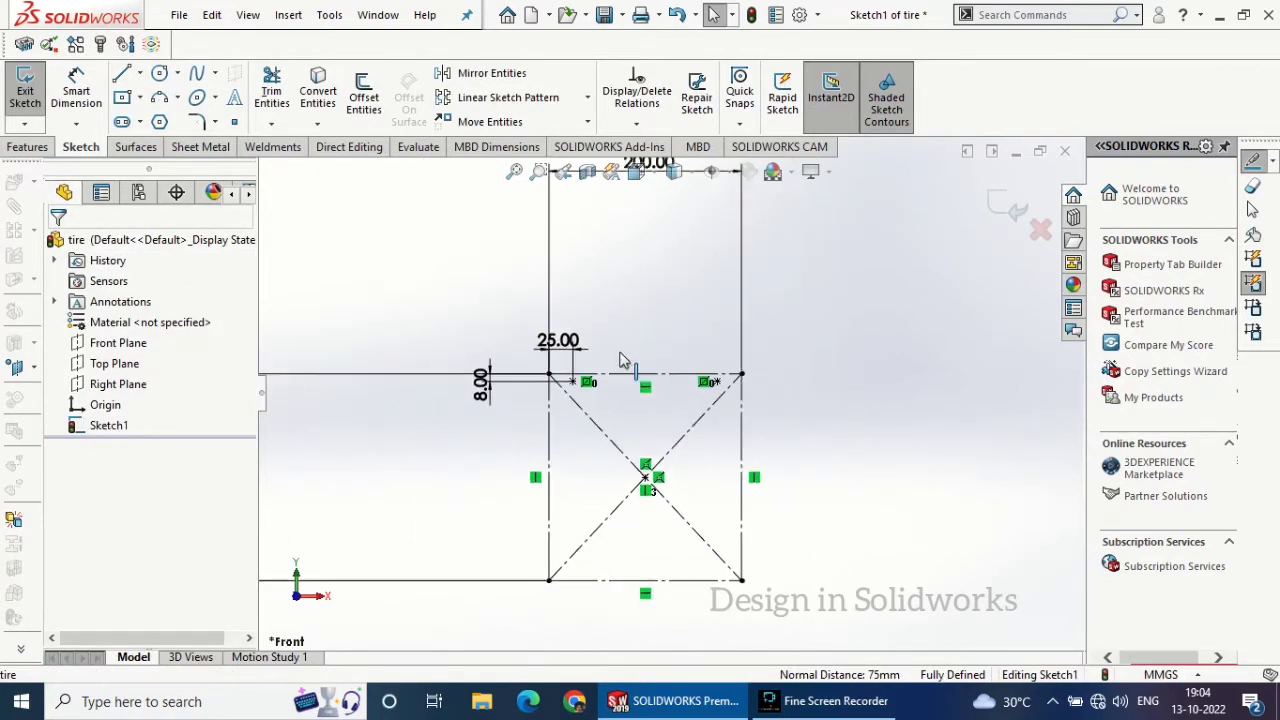
{"action": "left_click", "coordinate": [159, 99]}
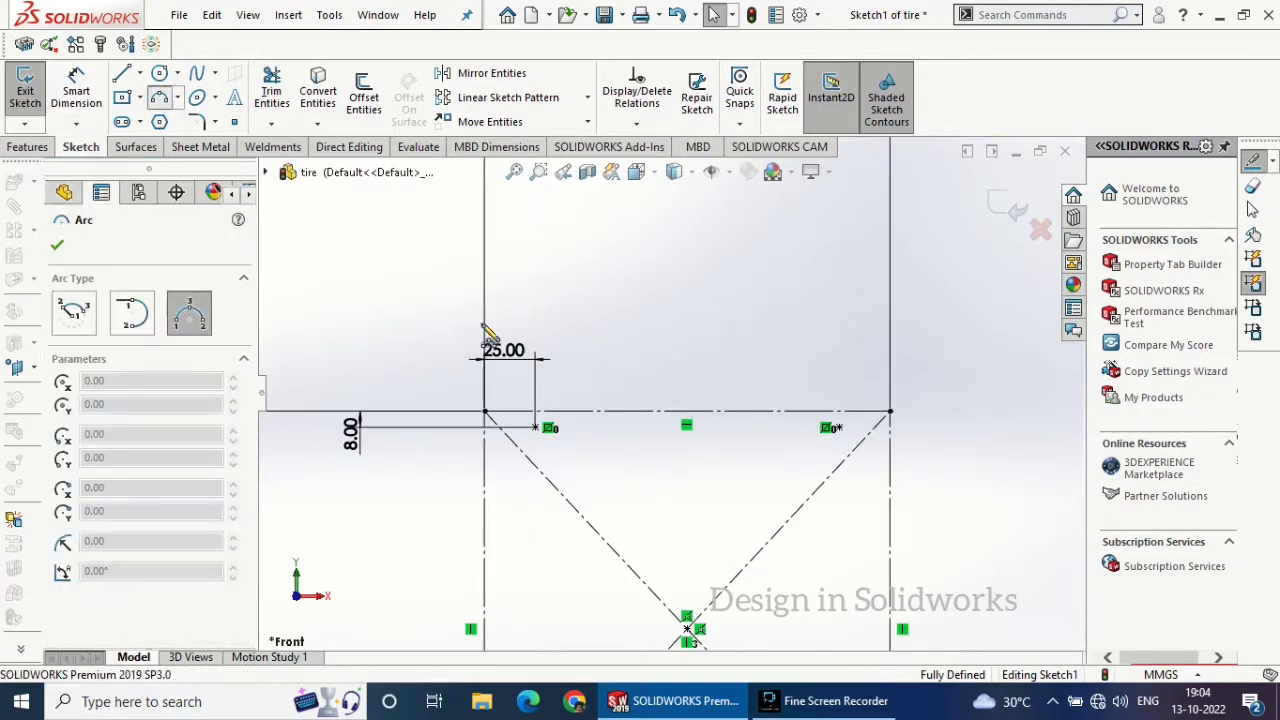
{"action": "left_click", "coordinate": [548, 428]}
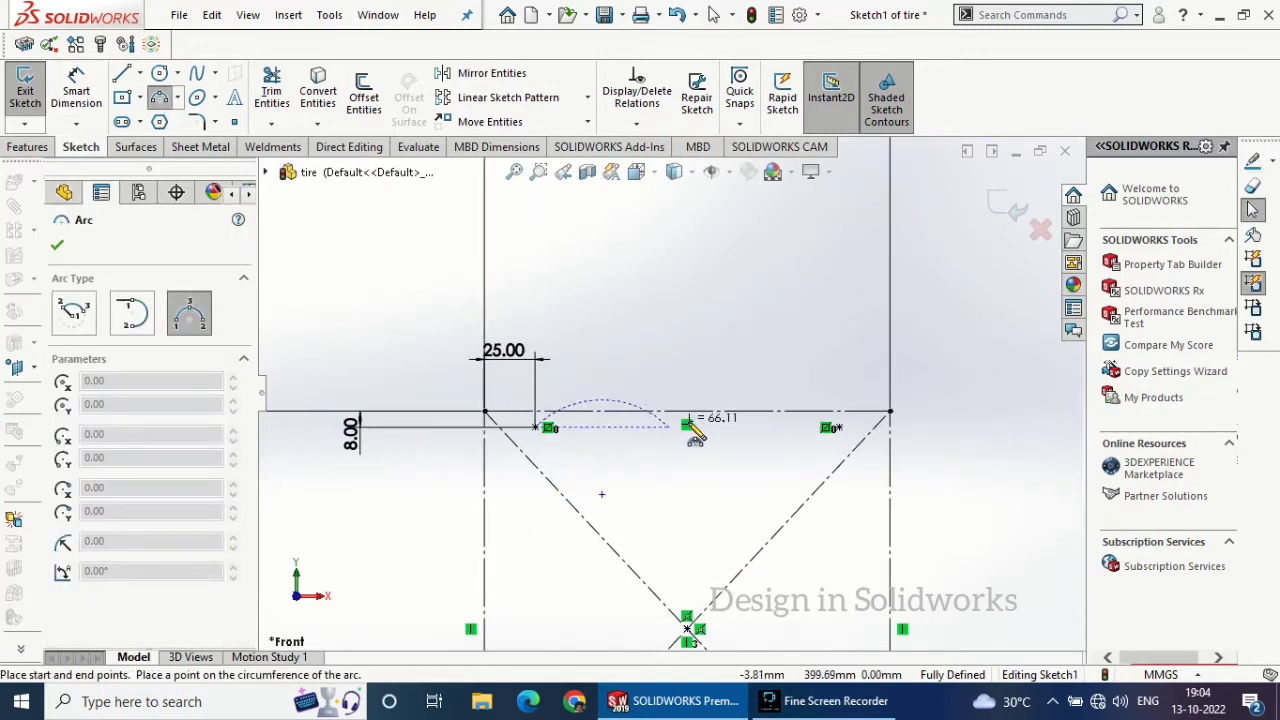
{"action": "left_click", "coordinate": [830, 428]}
{"action": "left_click", "coordinate": [697, 424]}
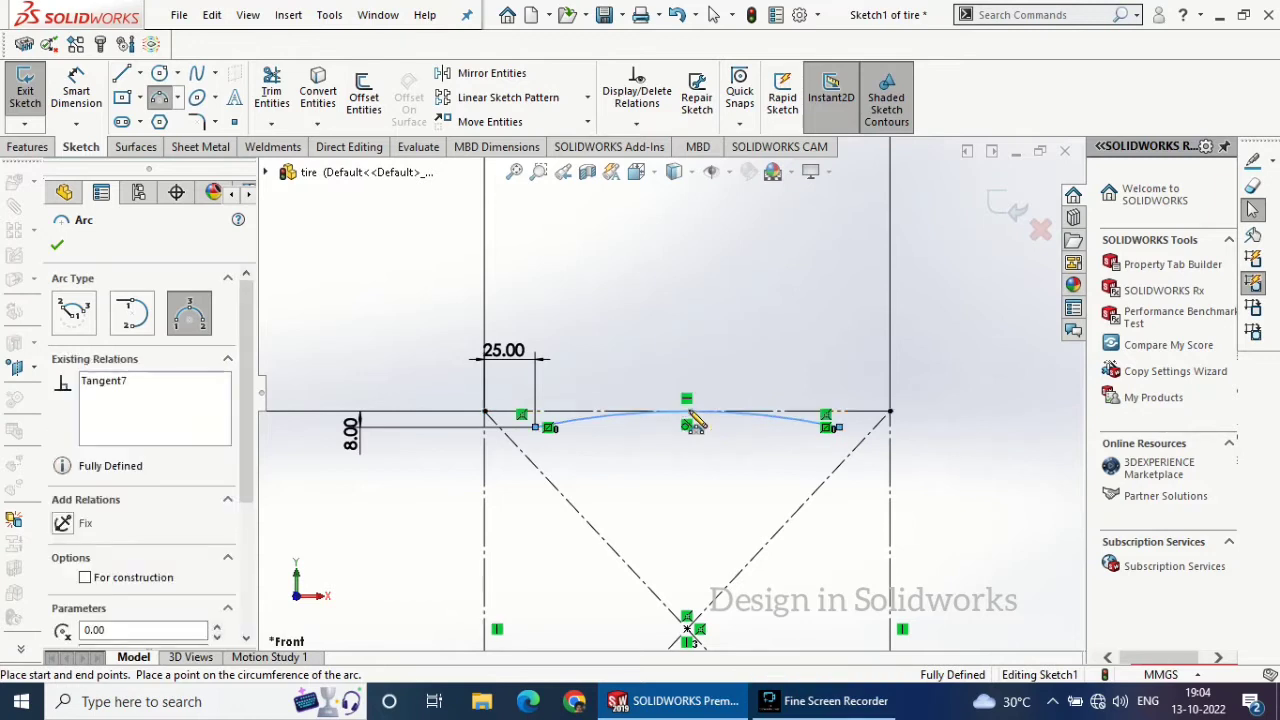
{"action": "right_click", "coordinate": [703, 370]}
{"action": "left_click", "coordinate": [715, 369]}
- Draw a three-point arc of about 185 mm radius from the left sketch point to the midpoint of the rectangle's left edge, bulging outward
{"action": "scroll", "coordinate": [700, 362], "scroll_direction": "up", "scroll_amount": 2}
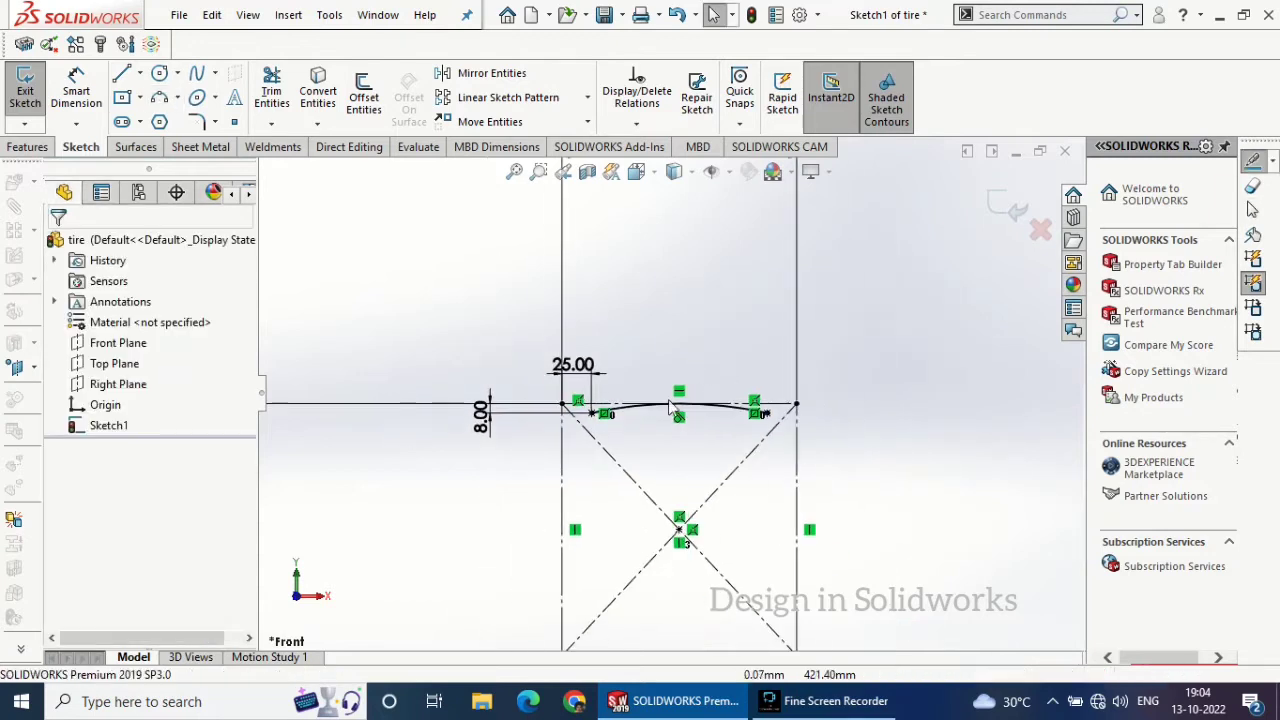
{"action": "left_click", "coordinate": [158, 98]}
{"action": "left_click", "coordinate": [585, 406]}
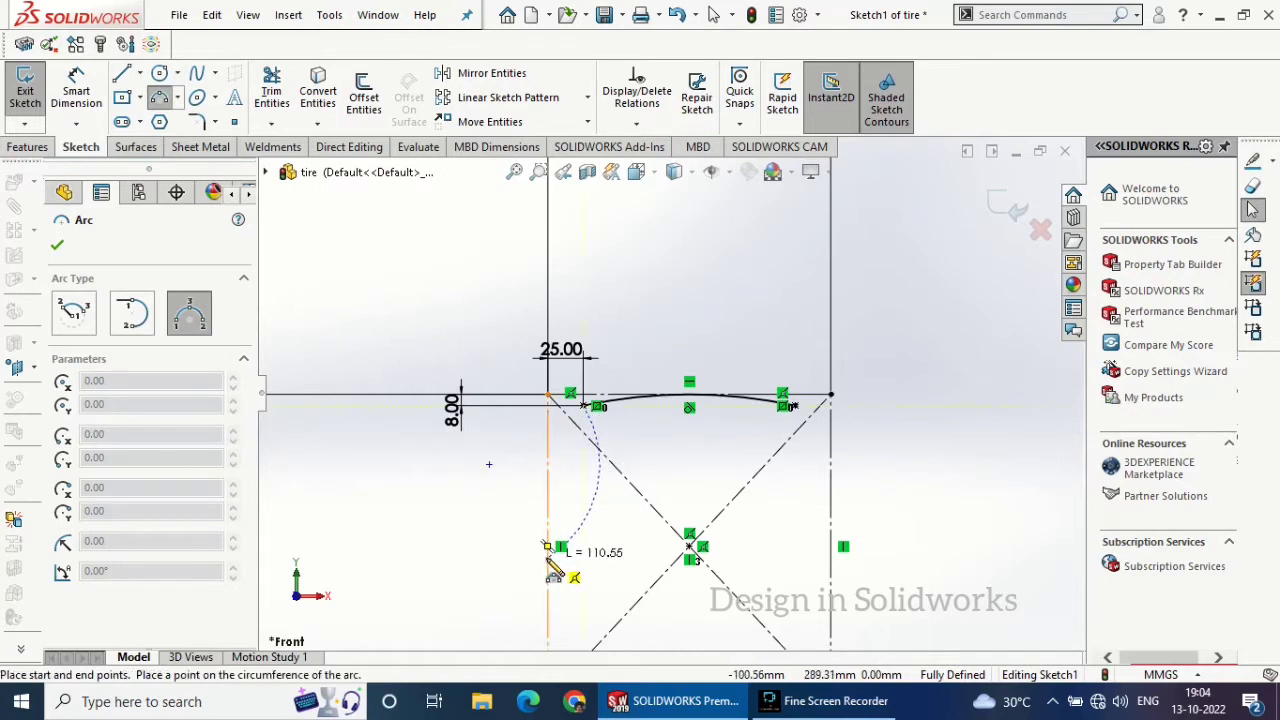
{"action": "left_click", "coordinate": [548, 546]}
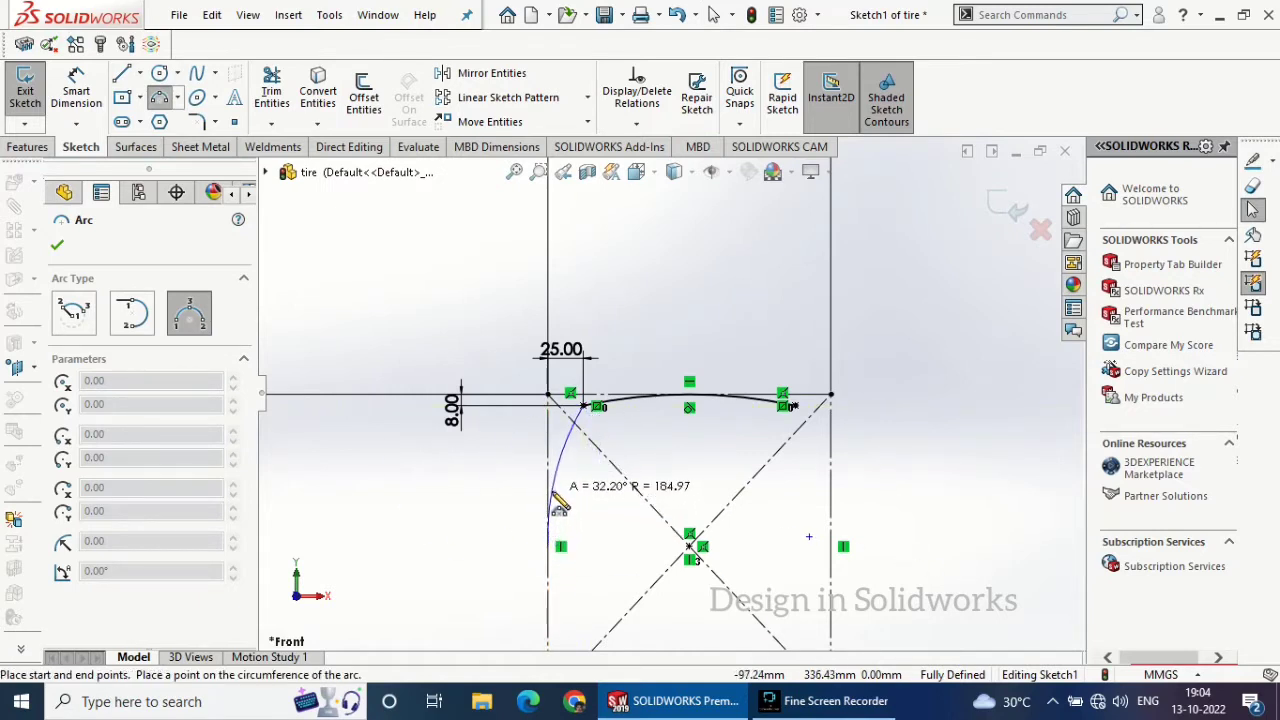
{"action": "left_click", "coordinate": [558, 503]}
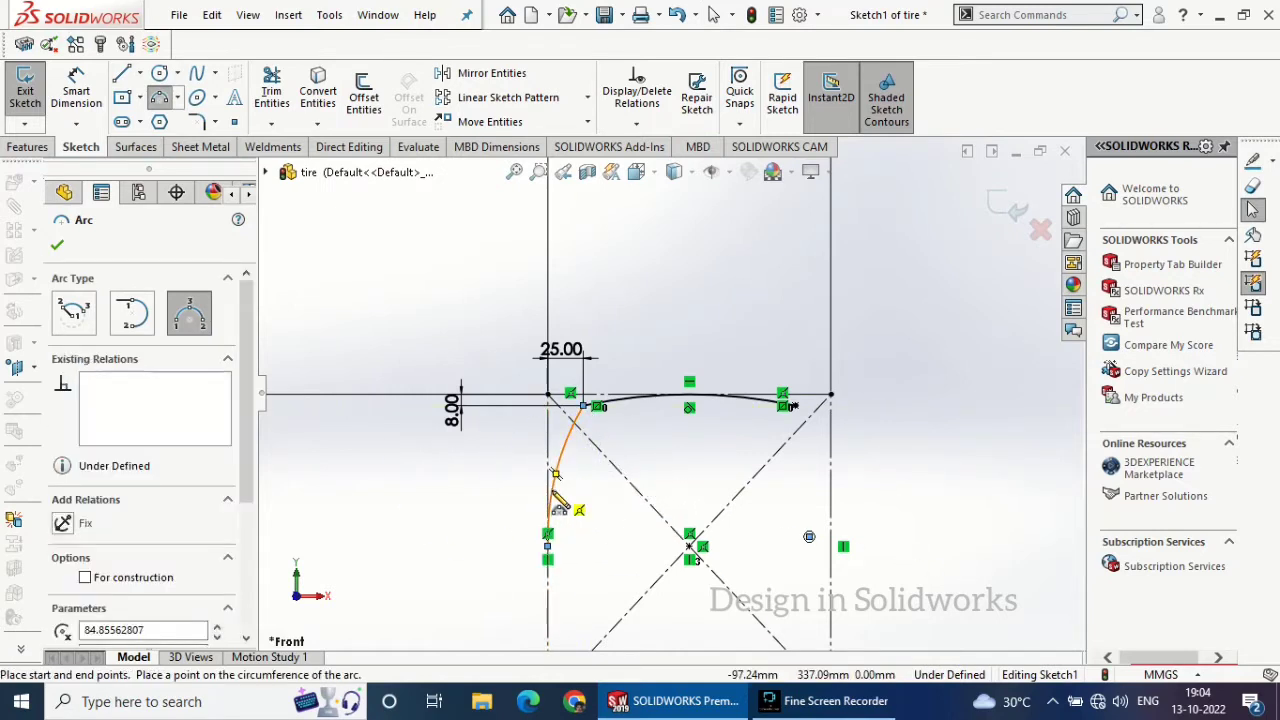
{"action": "right_click", "coordinate": [431, 470]}
{"action": "left_click", "coordinate": [455, 471]}
- Make the side arc tangent to the rectangle's left edge
{"action": "left_click", "coordinate": [555, 466]}
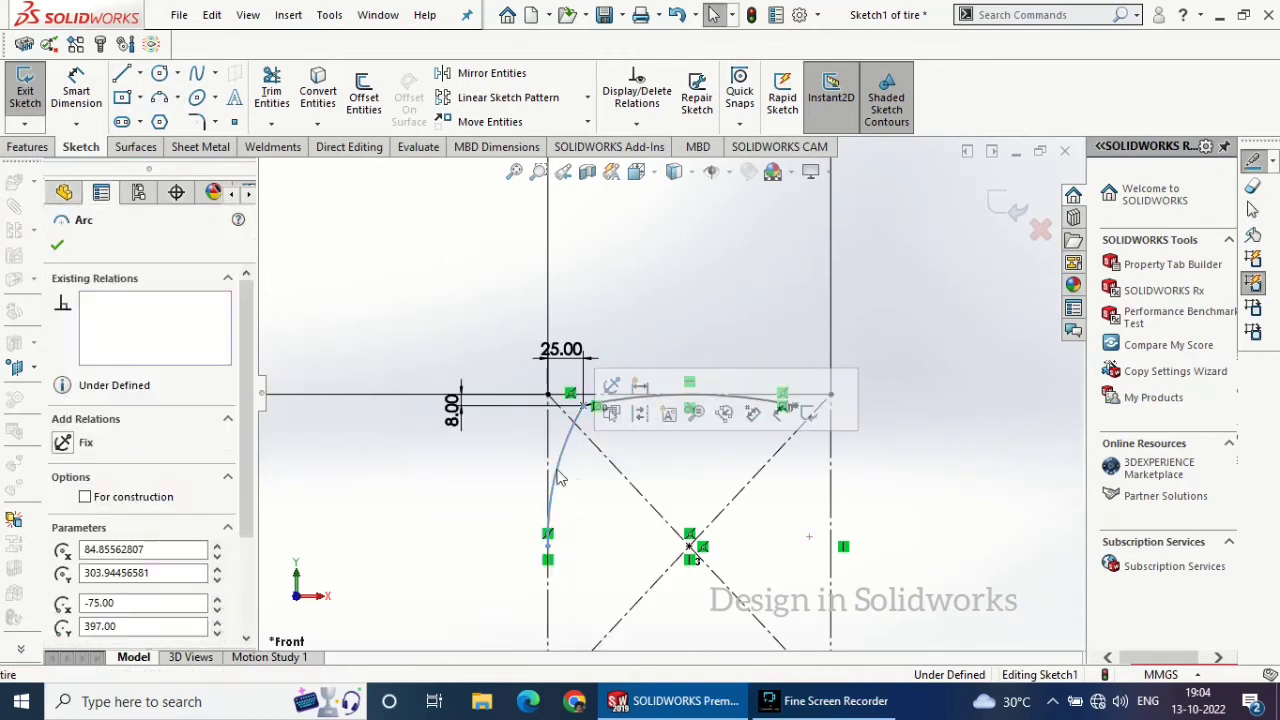
{"action": "left_click", "coordinate": [548, 472], "text": "ctrl"}
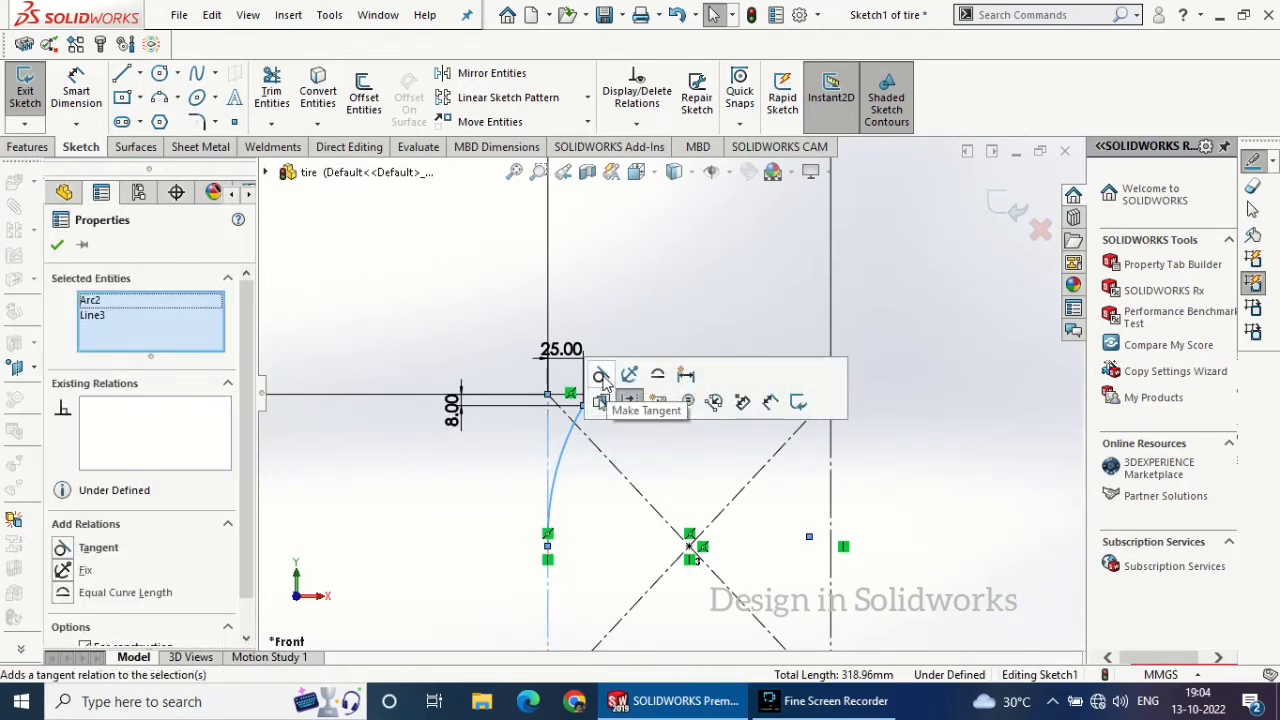
{"action": "left_click", "coordinate": [630, 403]}
{"action": "left_click", "coordinate": [57, 245]}
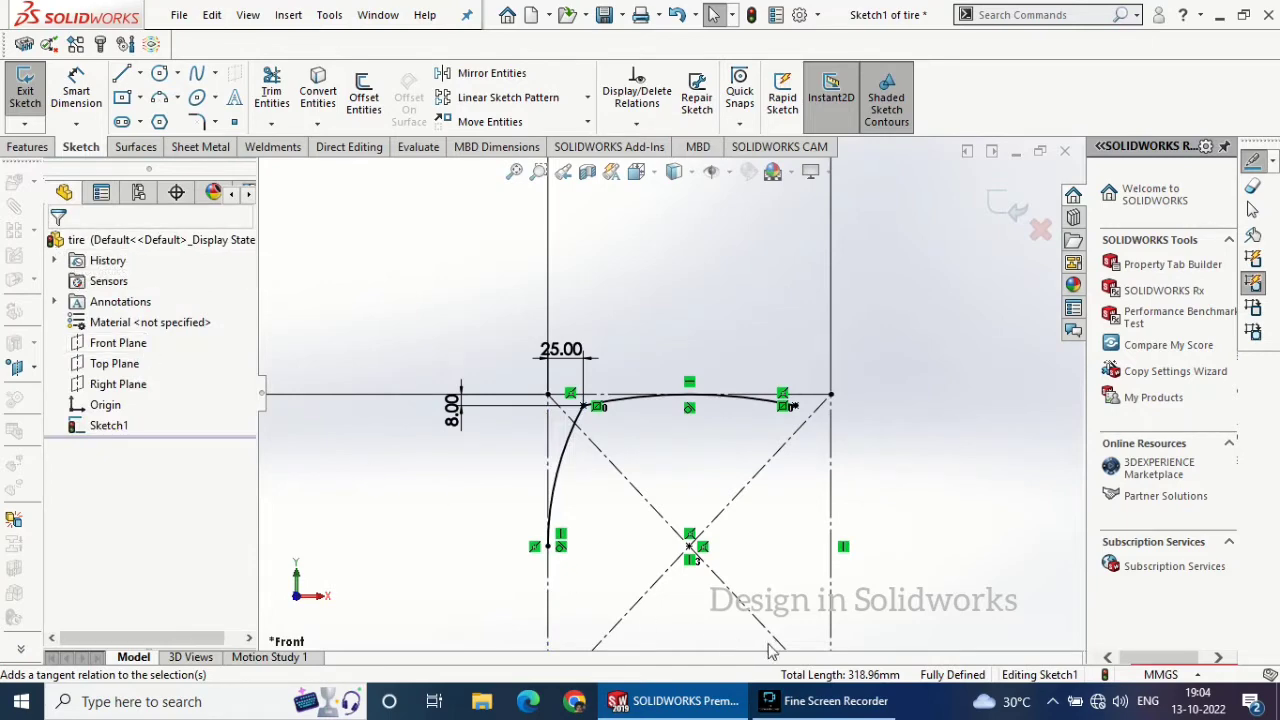
- Draw a two-point spline from the side arc's lower end to the rectangle's lower edge, about 42 mm from its lower-left corner
{"action": "left_click", "coordinate": [825, 701]}
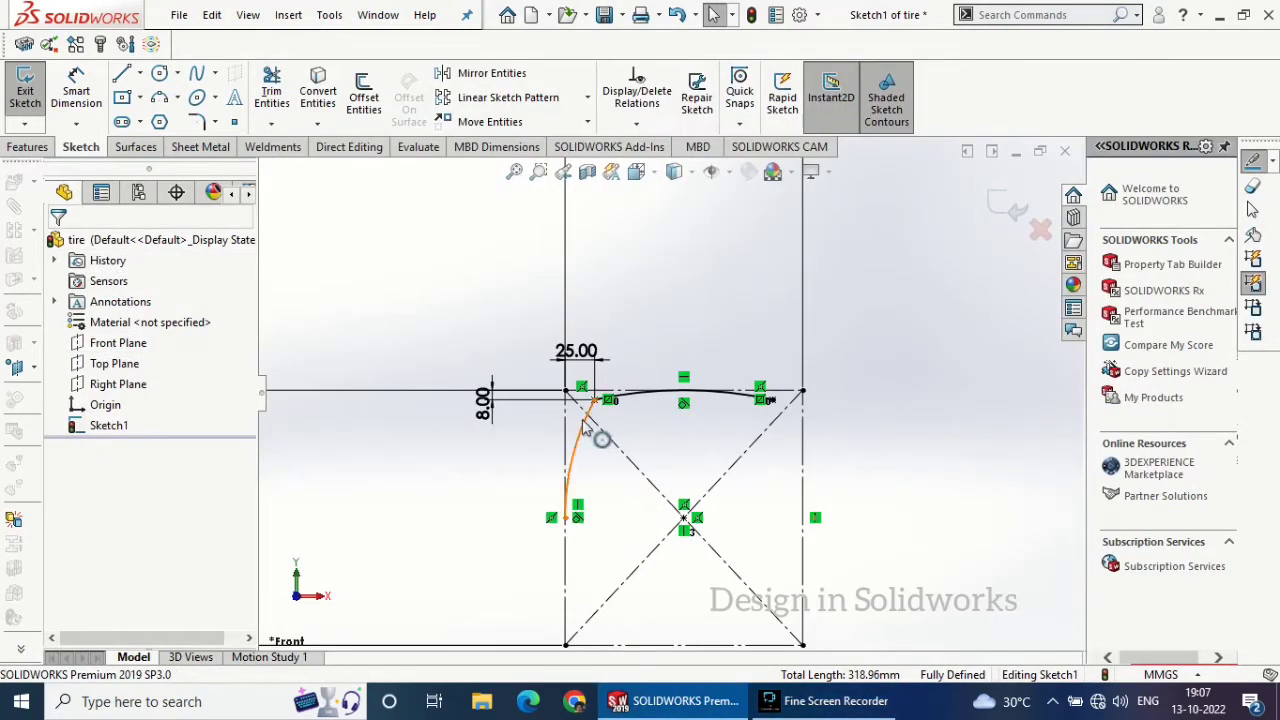
{"action": "scroll", "coordinate": [628, 485], "scroll_direction": "up", "scroll_amount": 1}
{"action": "scroll", "coordinate": [629, 469], "scroll_direction": "down", "scroll_amount": 2}
{"action": "scroll", "coordinate": [662, 490], "scroll_direction": "up", "scroll_amount": 1}
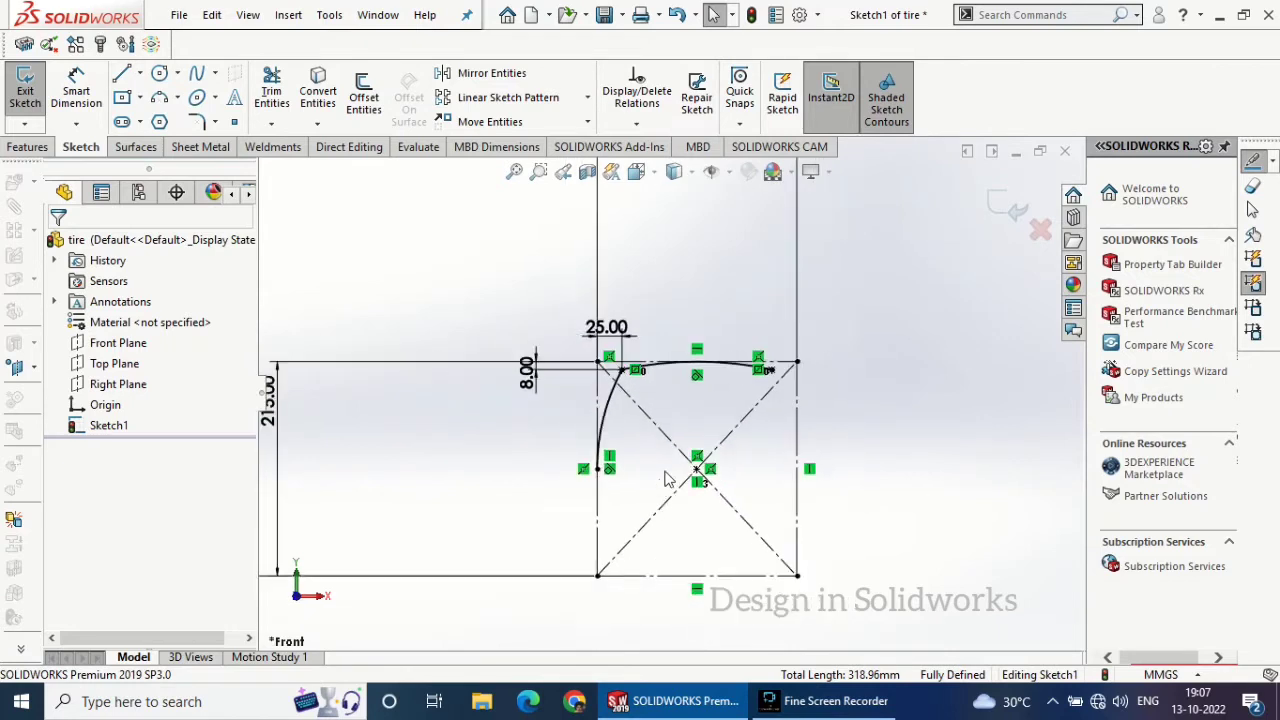
{"action": "scroll", "coordinate": [532, 261], "scroll_direction": "down", "scroll_amount": 2}
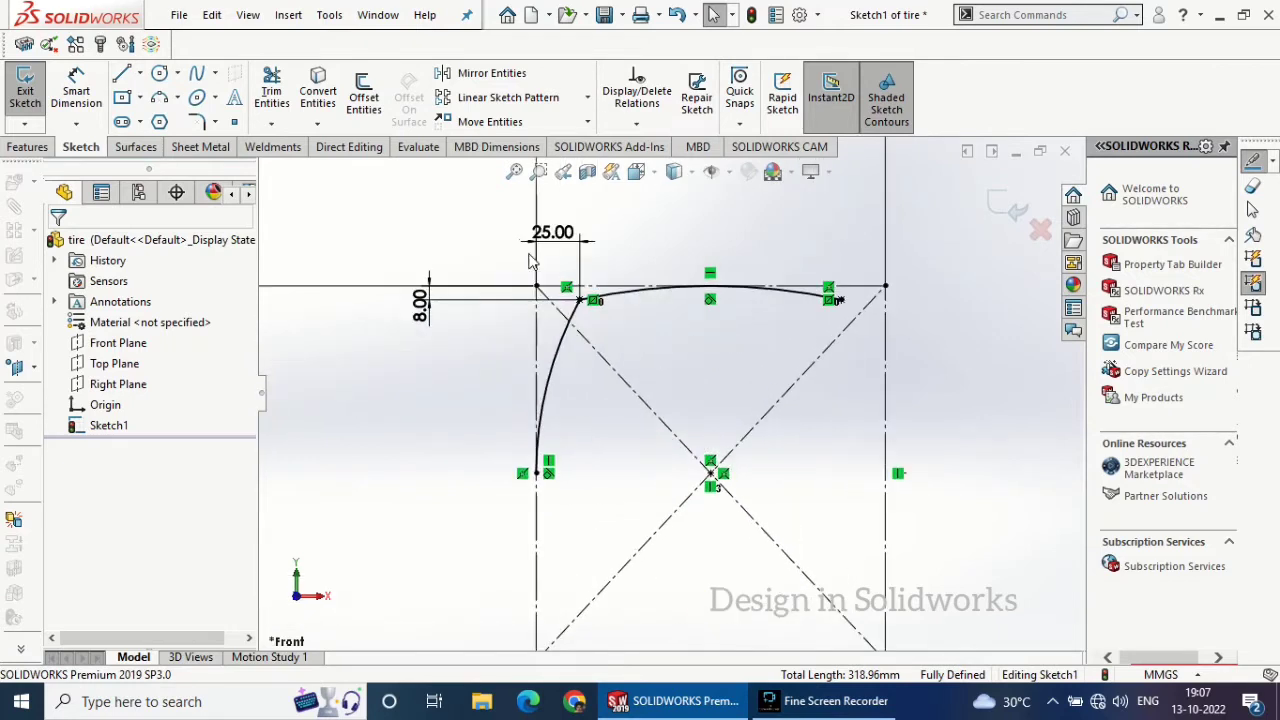
{"action": "left_click", "coordinate": [159, 99]}
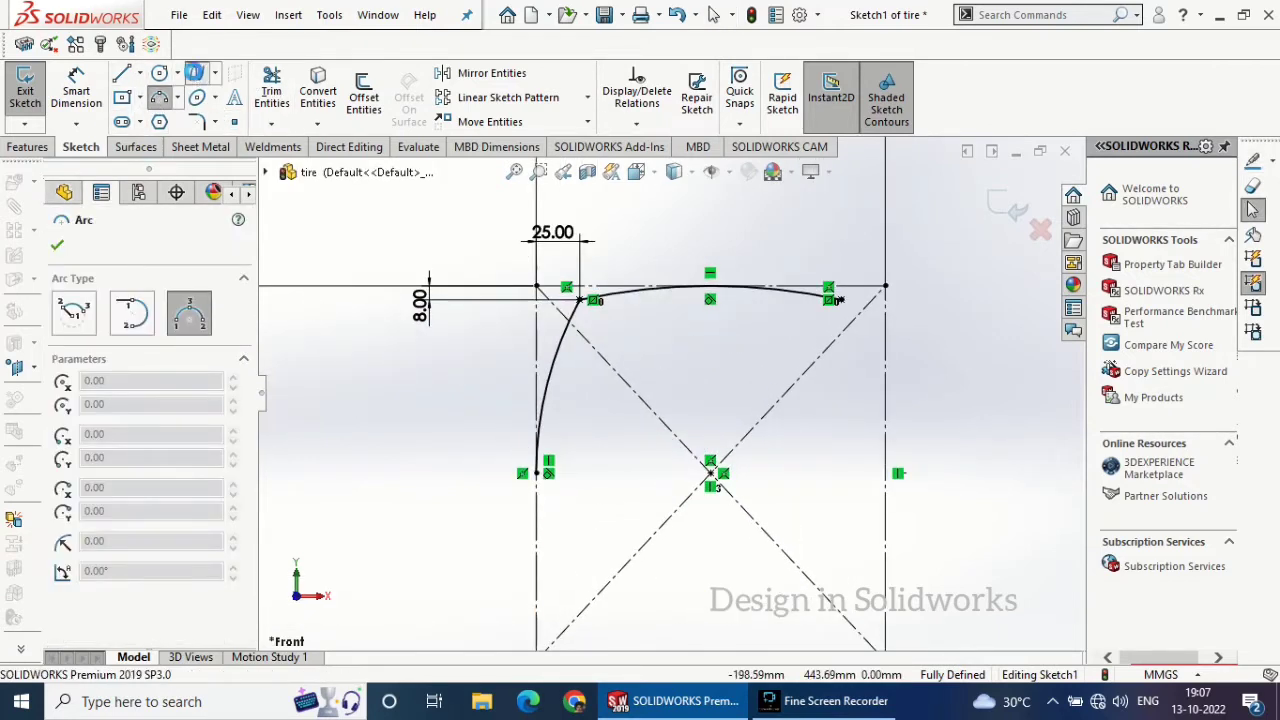
{"action": "left_click", "coordinate": [194, 73]}
{"action": "scroll", "coordinate": [586, 491], "scroll_direction": "up", "scroll_amount": 1}
{"action": "left_click", "coordinate": [577, 450]}
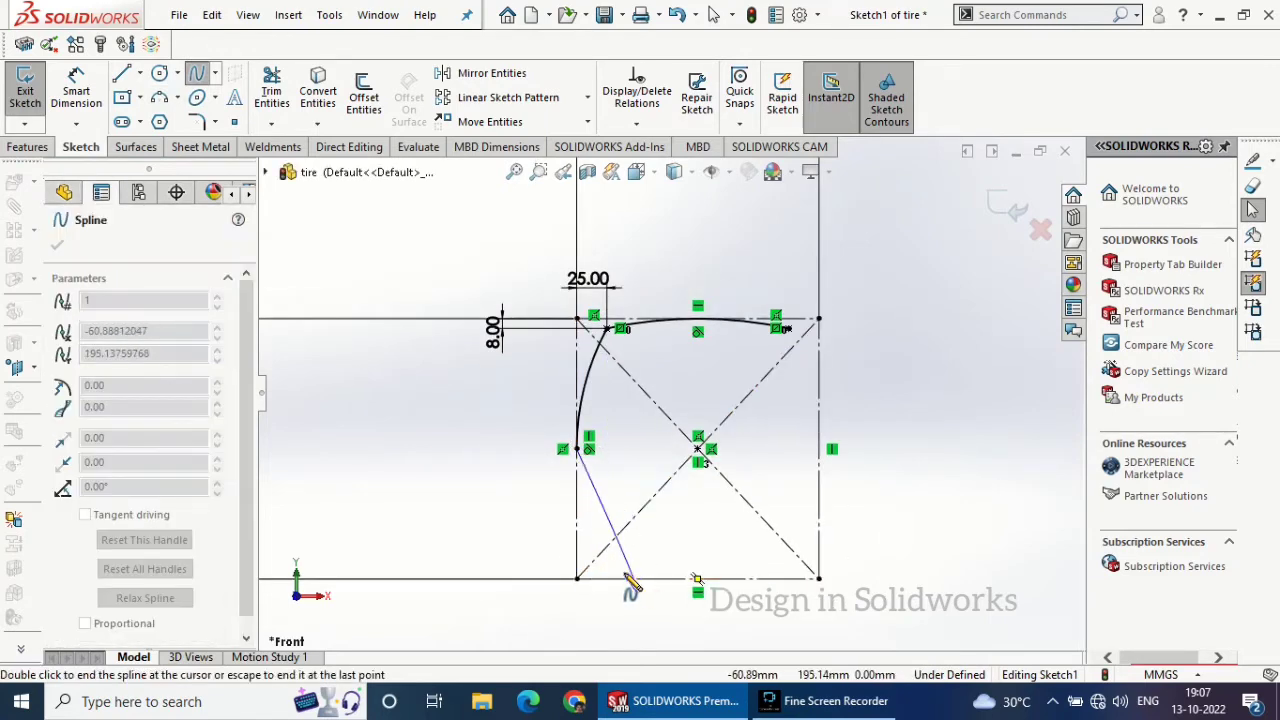
{"action": "double_click", "coordinate": [630, 582]}
- Make the spline tangent to the side arc
{"action": "scroll", "coordinate": [590, 507], "scroll_direction": "down", "scroll_amount": 3}
{"action": "left_click", "coordinate": [587, 333]}
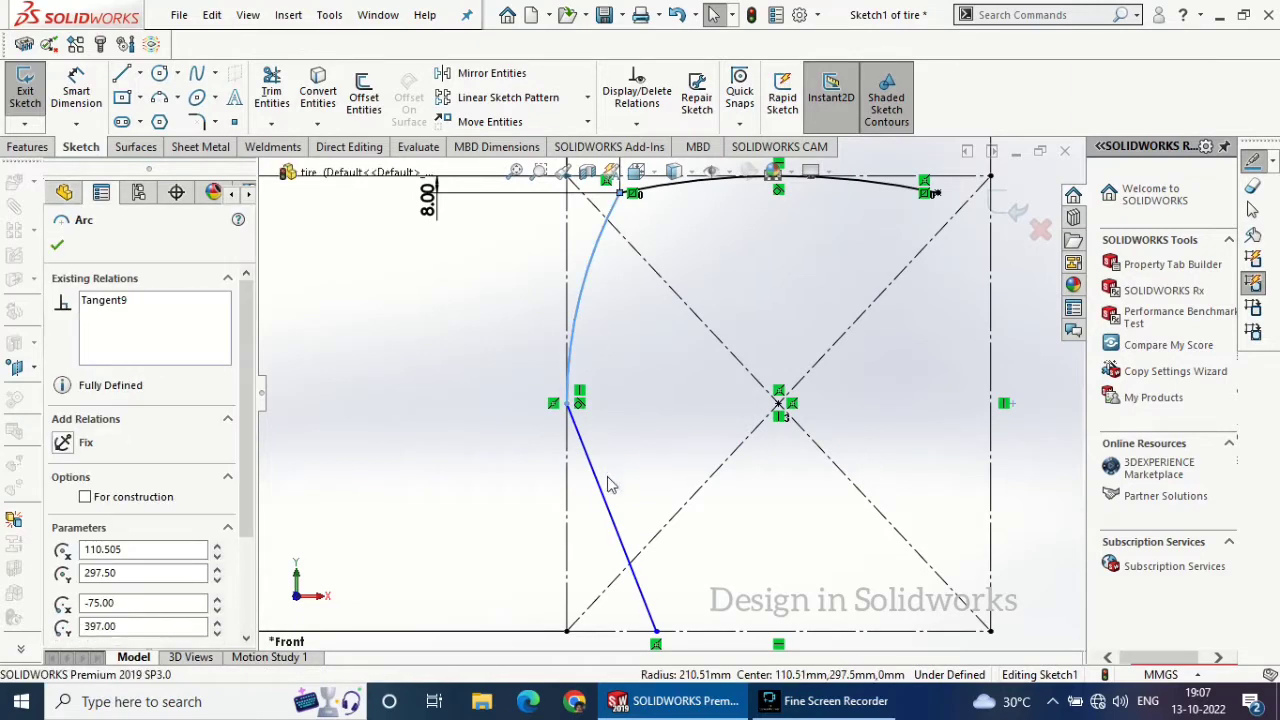
{"action": "left_click", "coordinate": [602, 480], "text": "ctrl"}
{"action": "left_click", "coordinate": [654, 403]}
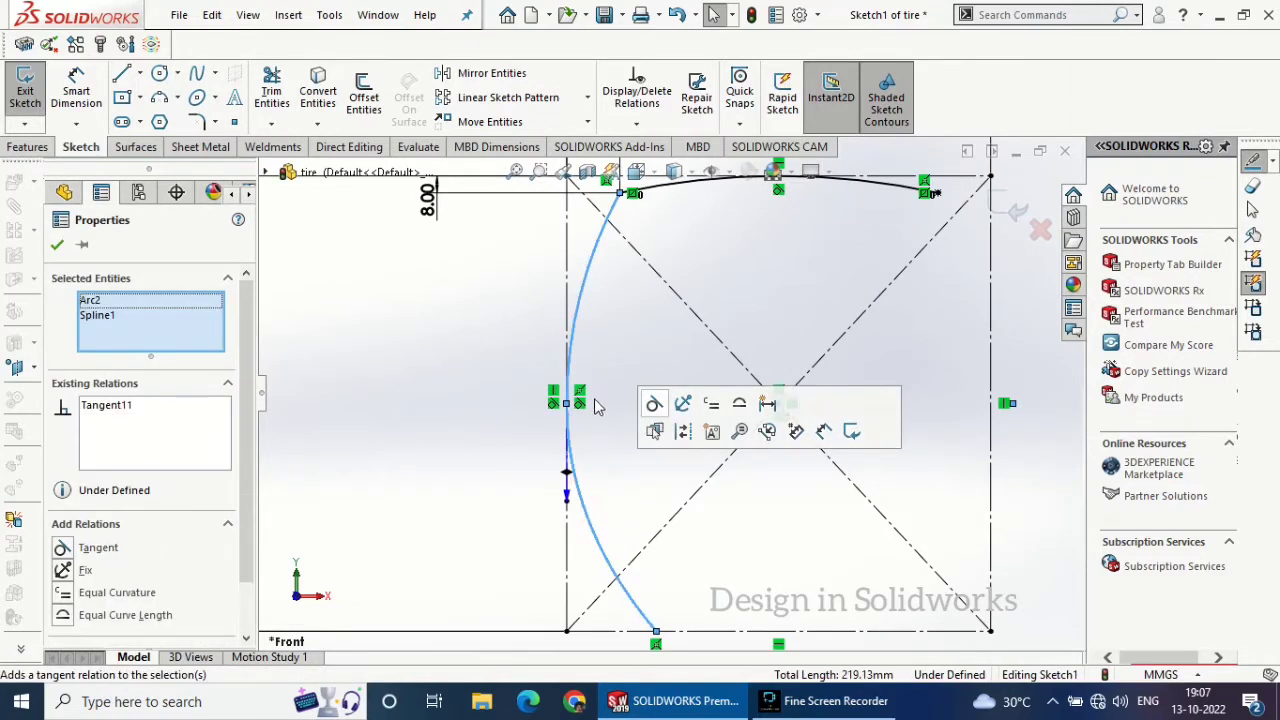
{"action": "left_click", "coordinate": [600, 461]}
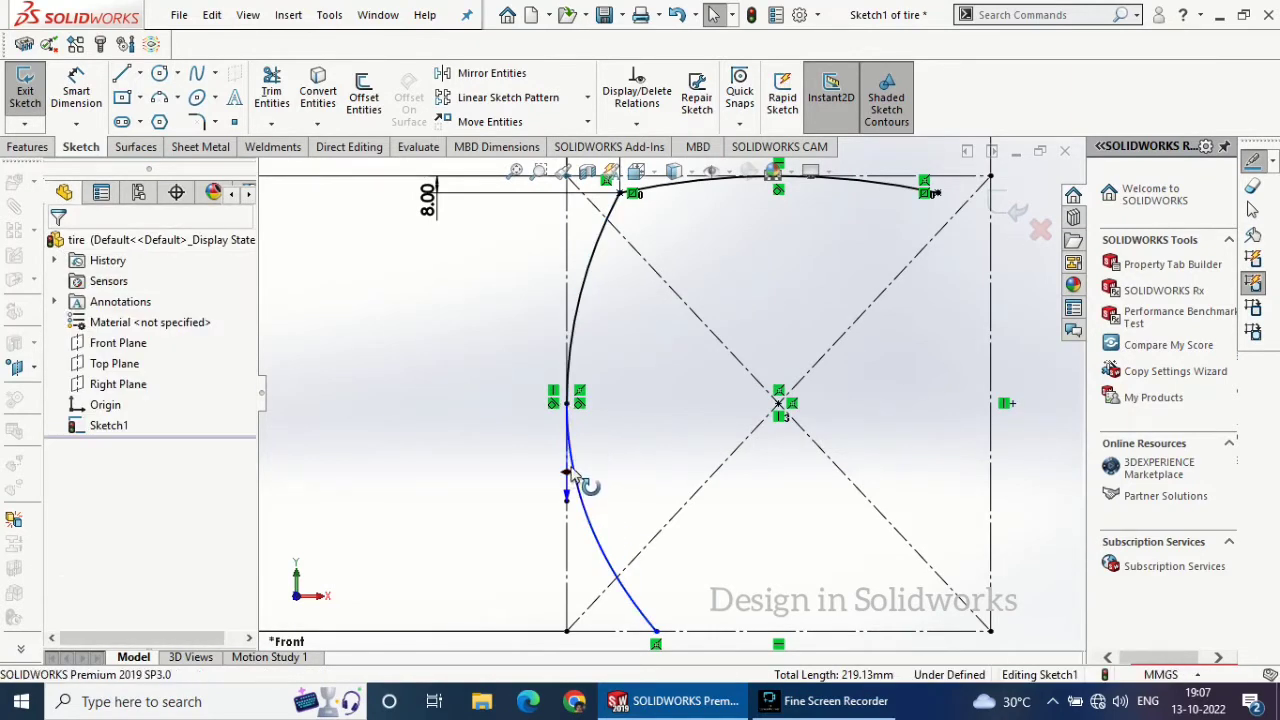
- Reshape the spline with its end handles into a gentle S-curve that meets the lower edge steeply
{"action": "left_click", "coordinate": [578, 490]}
{"action": "left_click", "coordinate": [570, 488]}
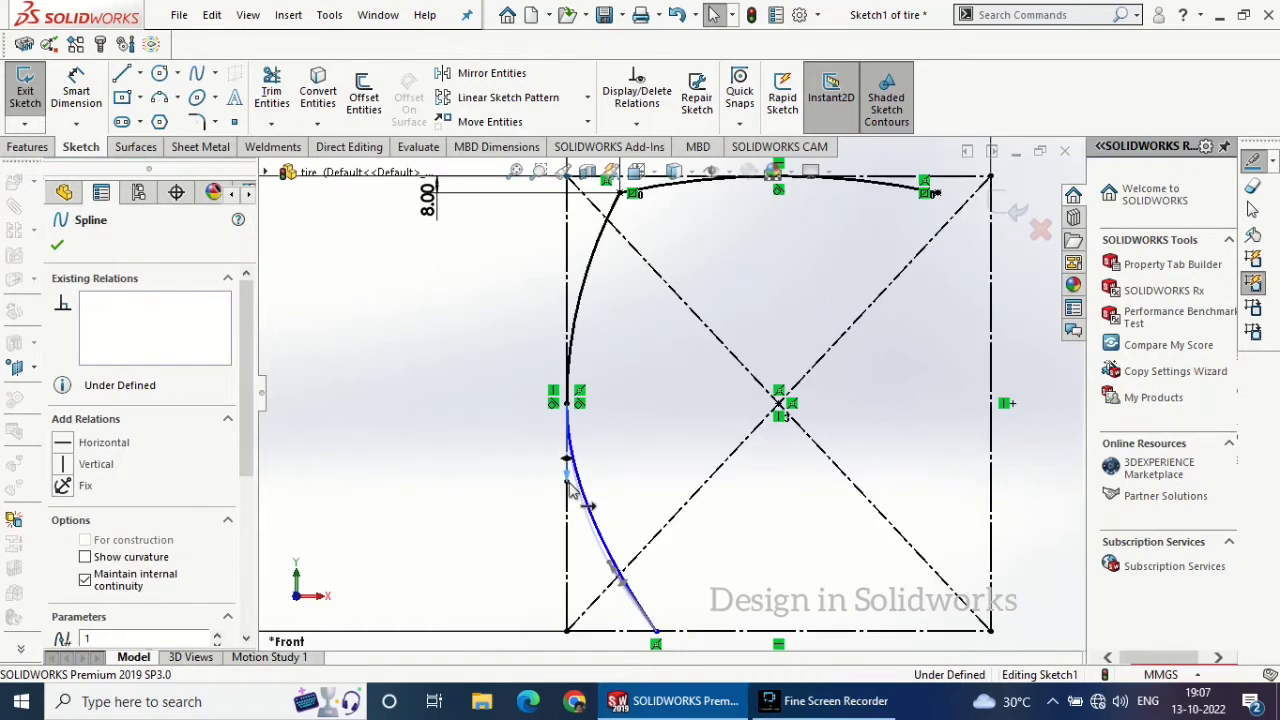
{"action": "left_click_drag", "start_coordinate": [572, 472], "coordinate": [570, 467]}
{"action": "left_click_drag", "start_coordinate": [626, 585], "coordinate": [648, 545]}
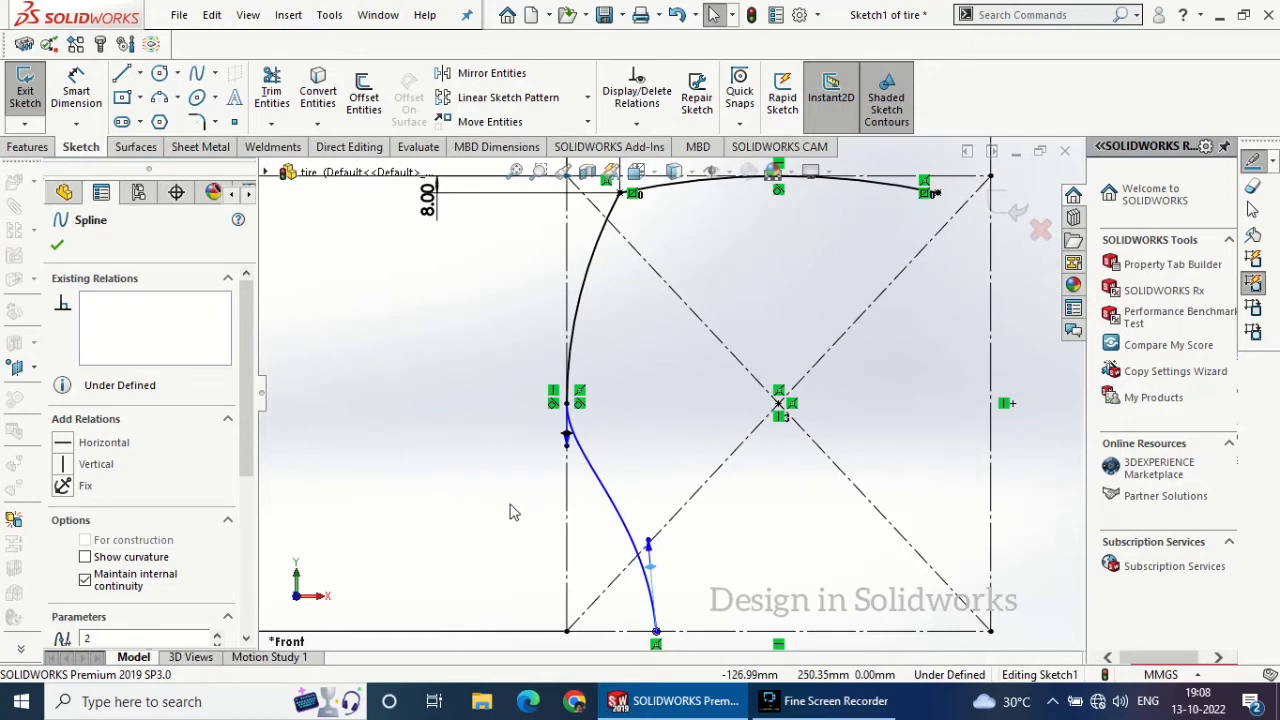
{"action": "left_click_drag", "start_coordinate": [650, 567], "coordinate": [662, 556]}
{"action": "left_click", "coordinate": [57, 247]}
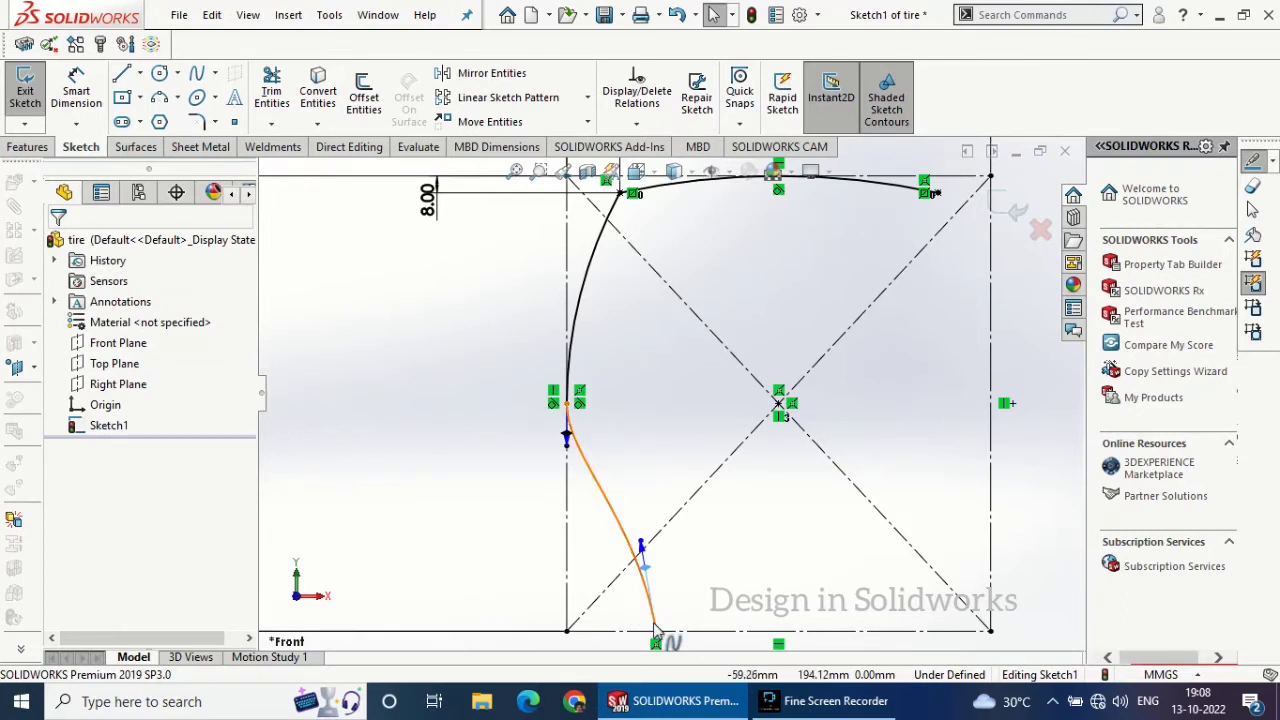
- Dimension the spline's lower endpoint 35 mm from the rectangle's lower-left corner
{"action": "left_click", "coordinate": [76, 92]}
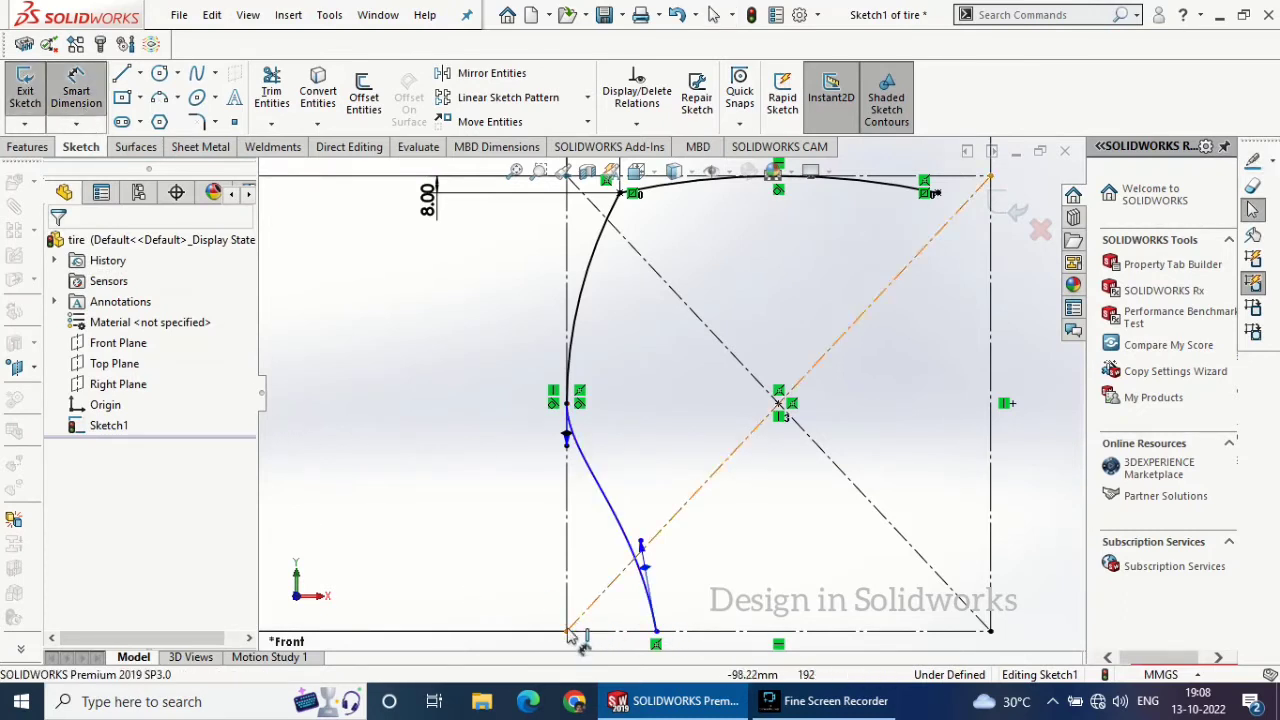
{"action": "left_click", "coordinate": [643, 640]}
{"action": "left_click", "coordinate": [656, 632]}
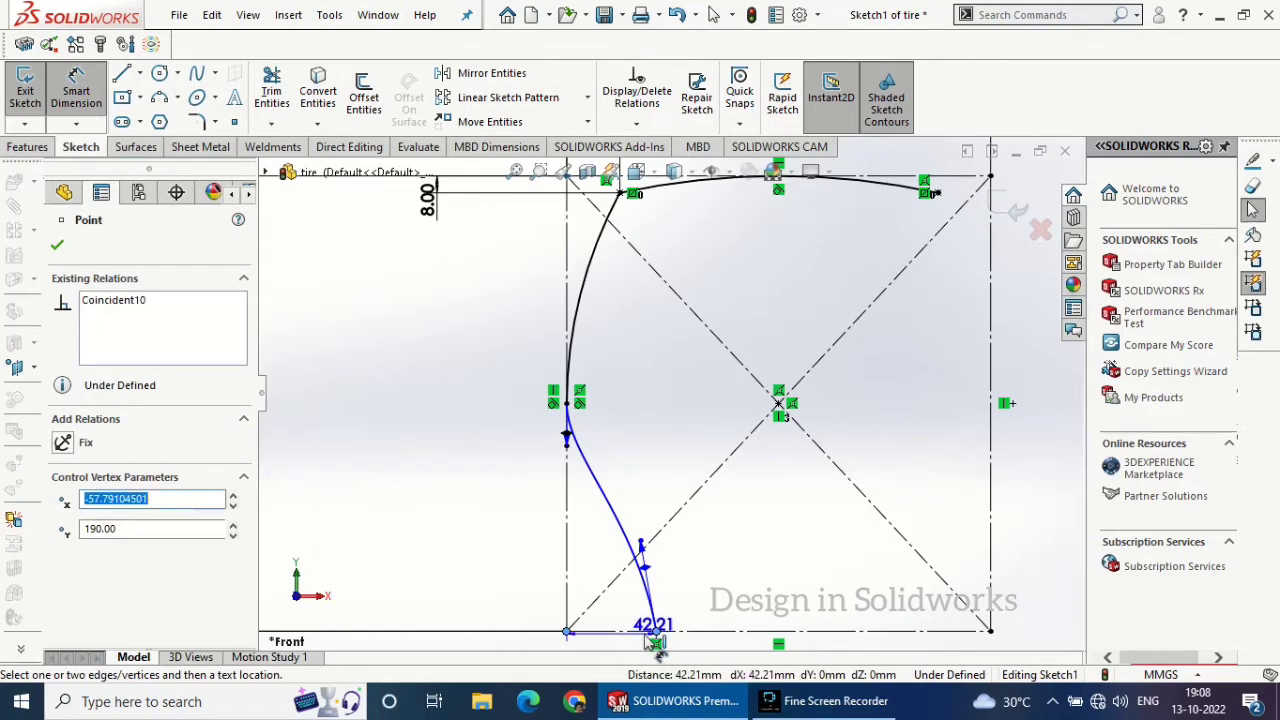
{"action": "scroll", "coordinate": [640, 642], "scroll_direction": "up", "scroll_amount": 2}
{"action": "left_click", "coordinate": [620, 609]}
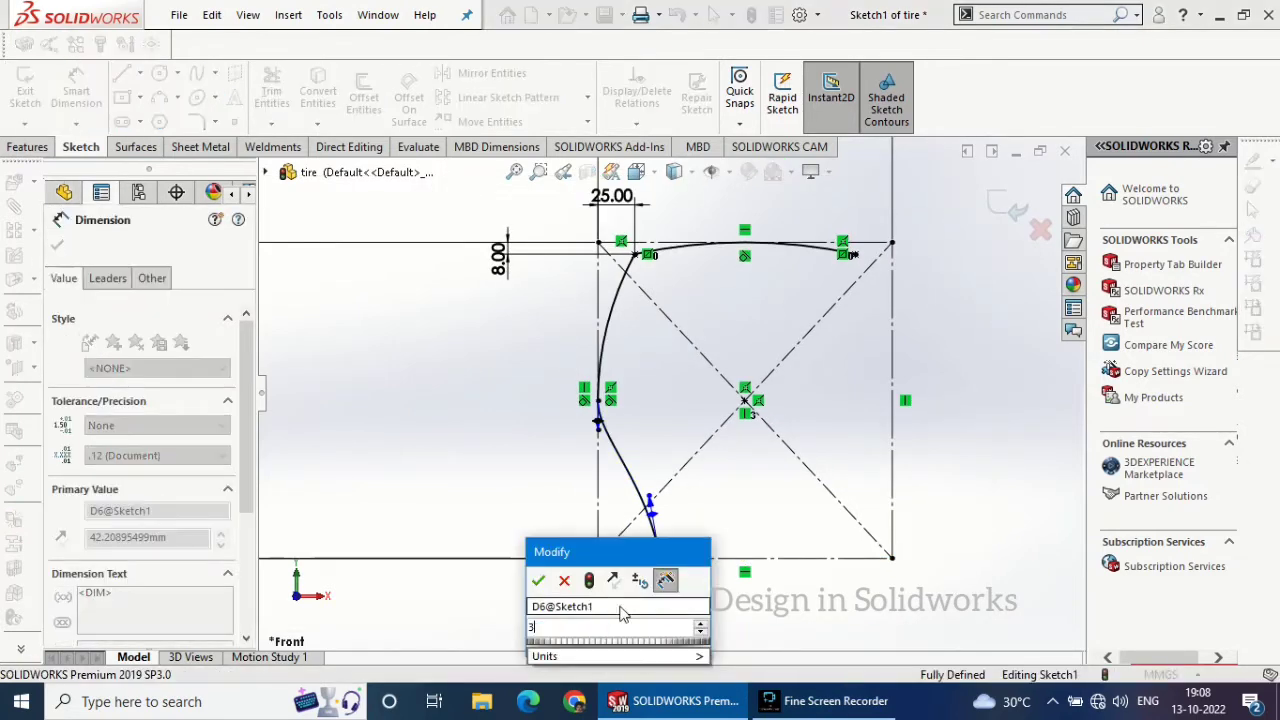
{"action": "type", "text": "35"}
{"action": "key", "text": "Return"}
- Draw a three-point semicircular arc of about 10 mm radius below the lower edge, starting at the spline's endpoint and ending on that edge
{"action": "scroll", "coordinate": [668, 560], "scroll_direction": "down", "scroll_amount": 5}
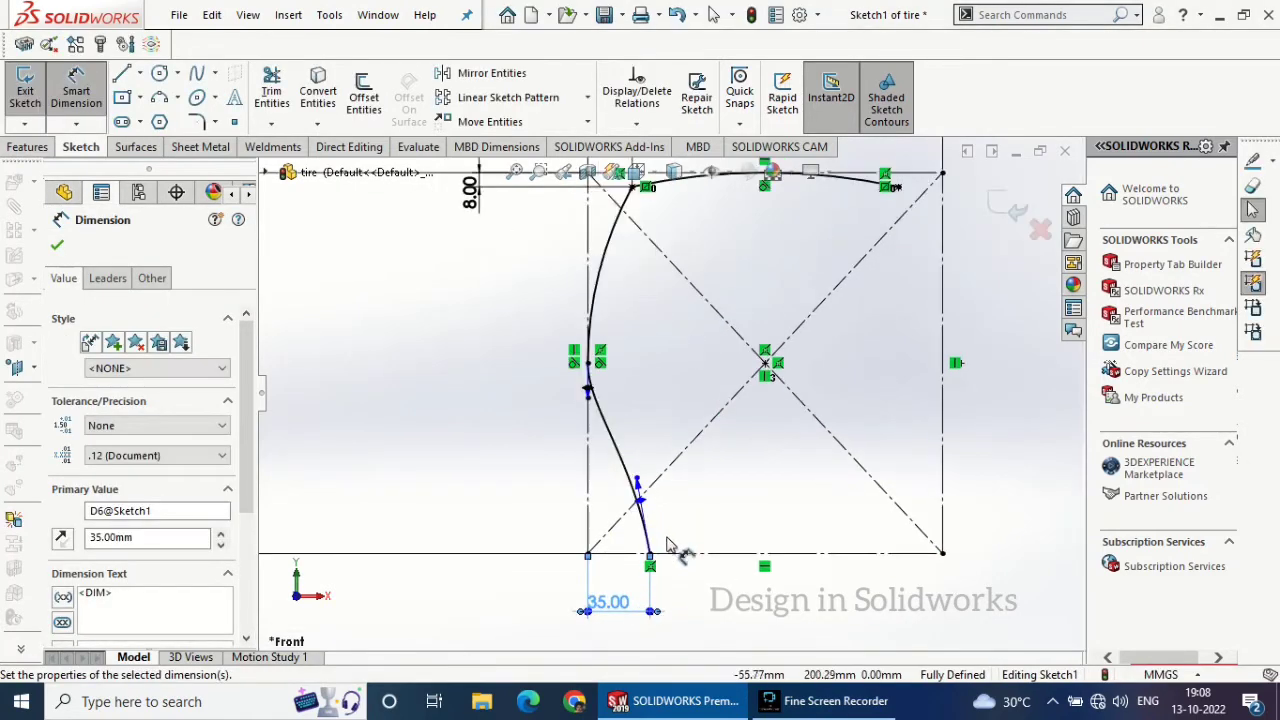
{"action": "left_click", "coordinate": [160, 98]}
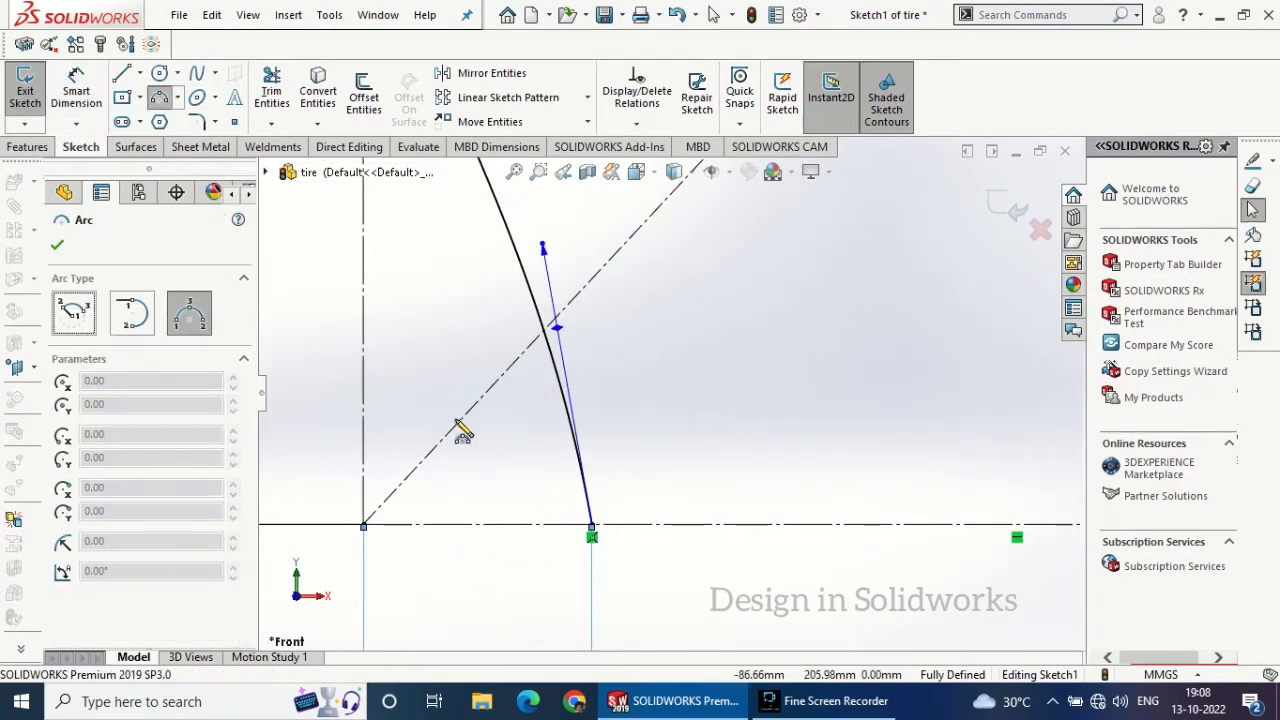
{"action": "left_click", "coordinate": [592, 525]}
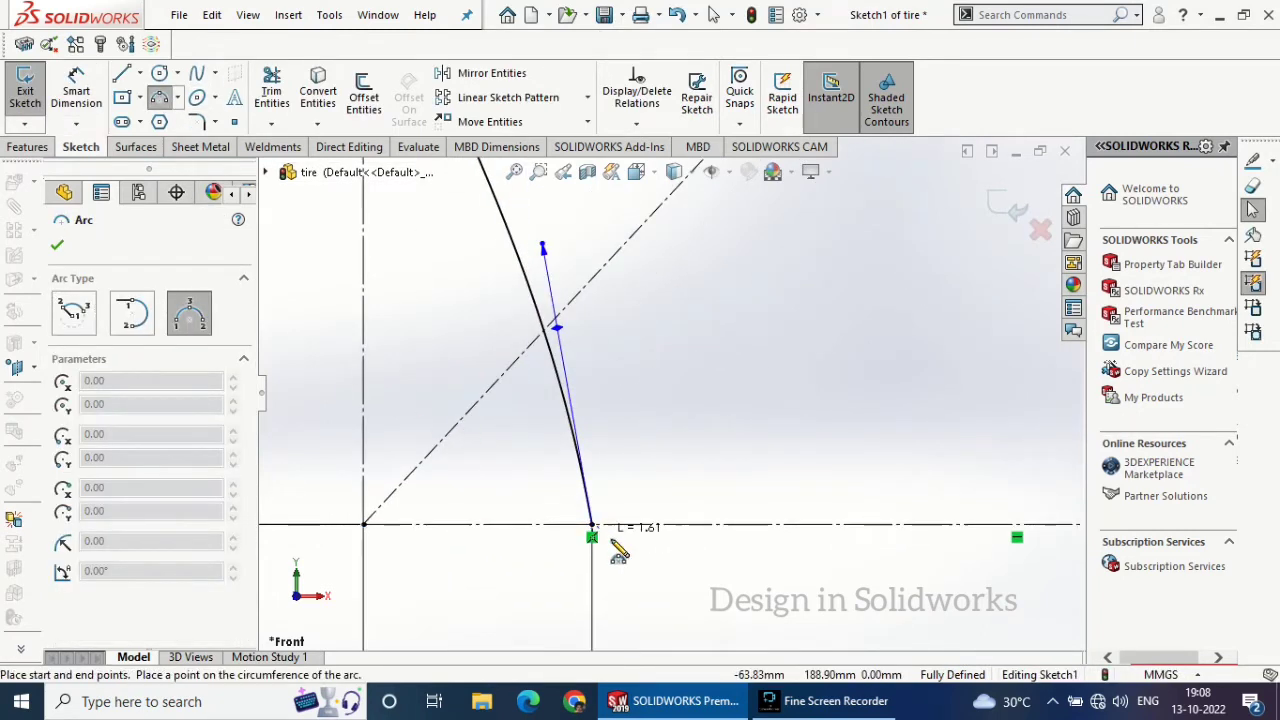
{"action": "left_click", "coordinate": [722, 525]}
{"action": "left_click", "coordinate": [656, 588]}
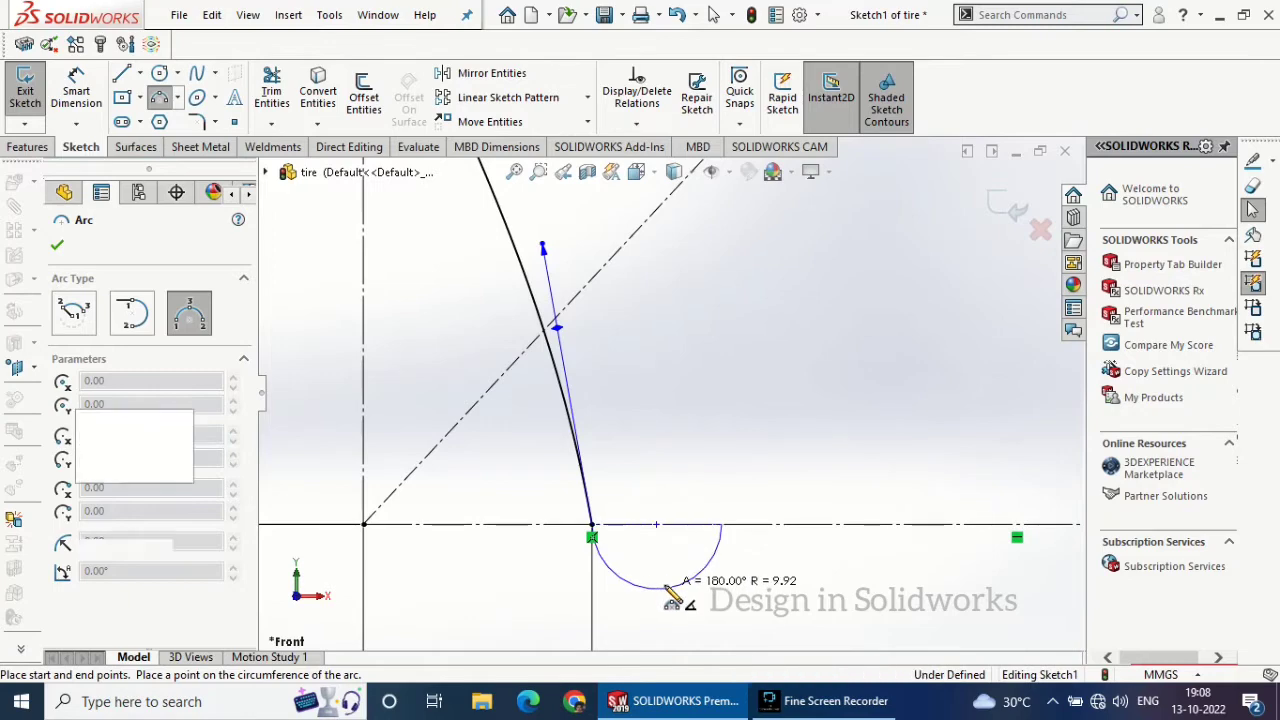
{"action": "left_click", "coordinate": [57, 245]}
- Dimension the small semicircular arc with a 10 mm radius
{"action": "left_click", "coordinate": [76, 92]}
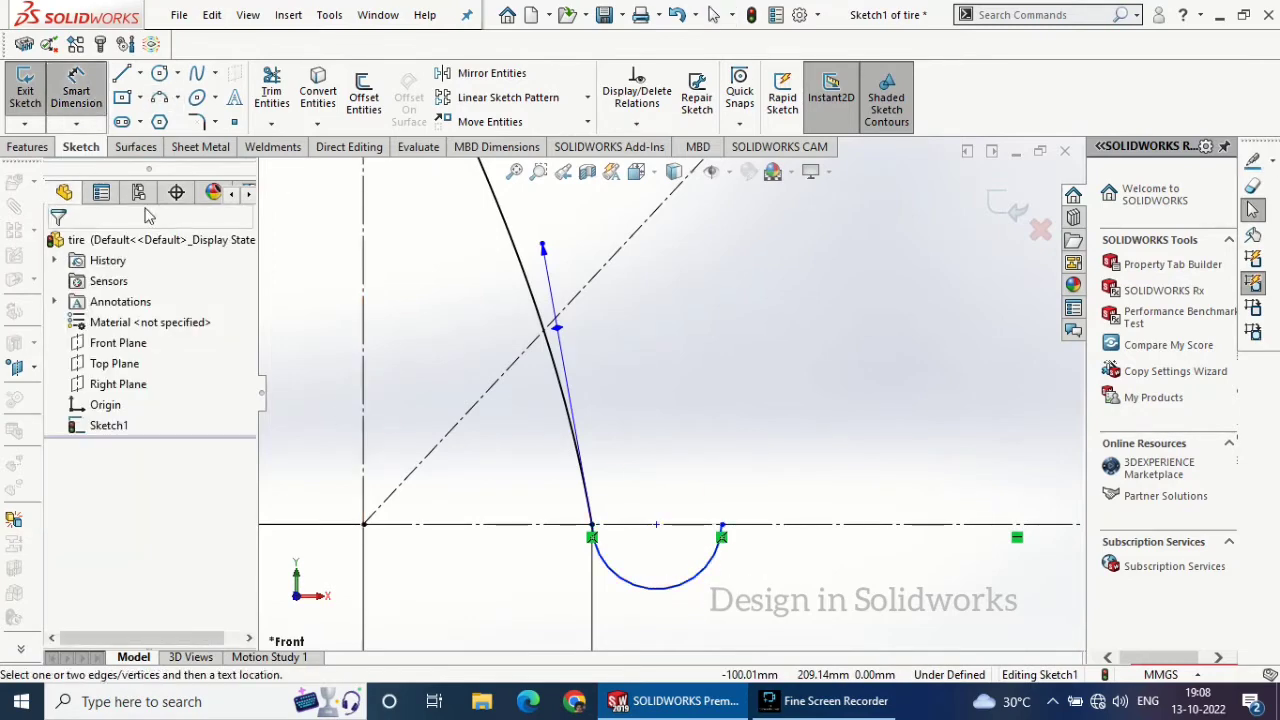
{"action": "left_click", "coordinate": [686, 590]}
{"action": "left_click", "coordinate": [725, 595]}
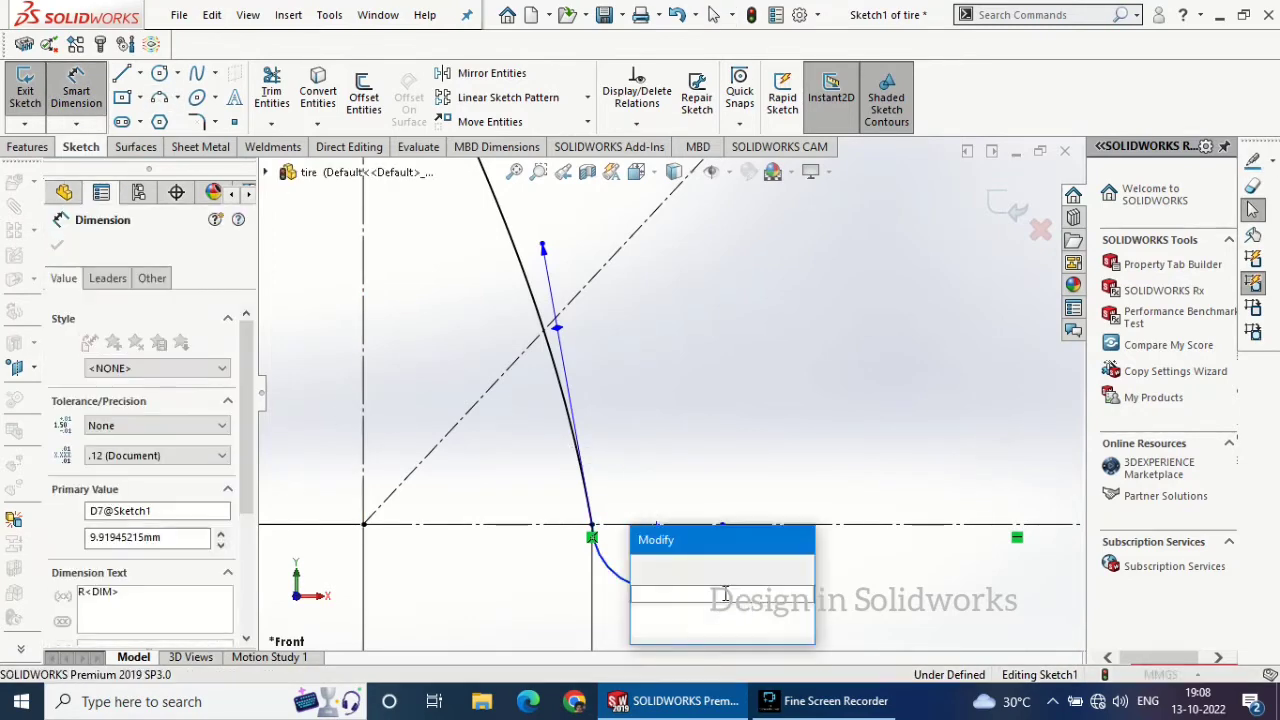
{"action": "type", "text": "10"}
{"action": "key", "text": "Return"}
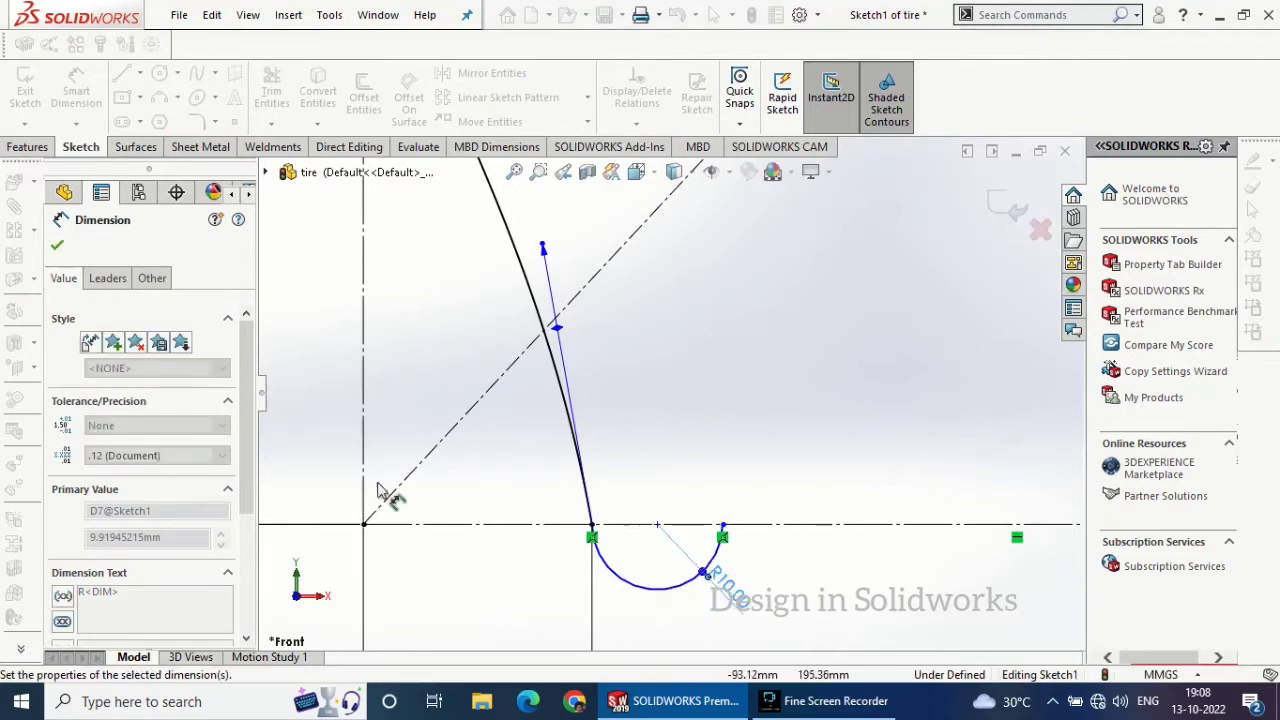
{"action": "left_click", "coordinate": [57, 245]}
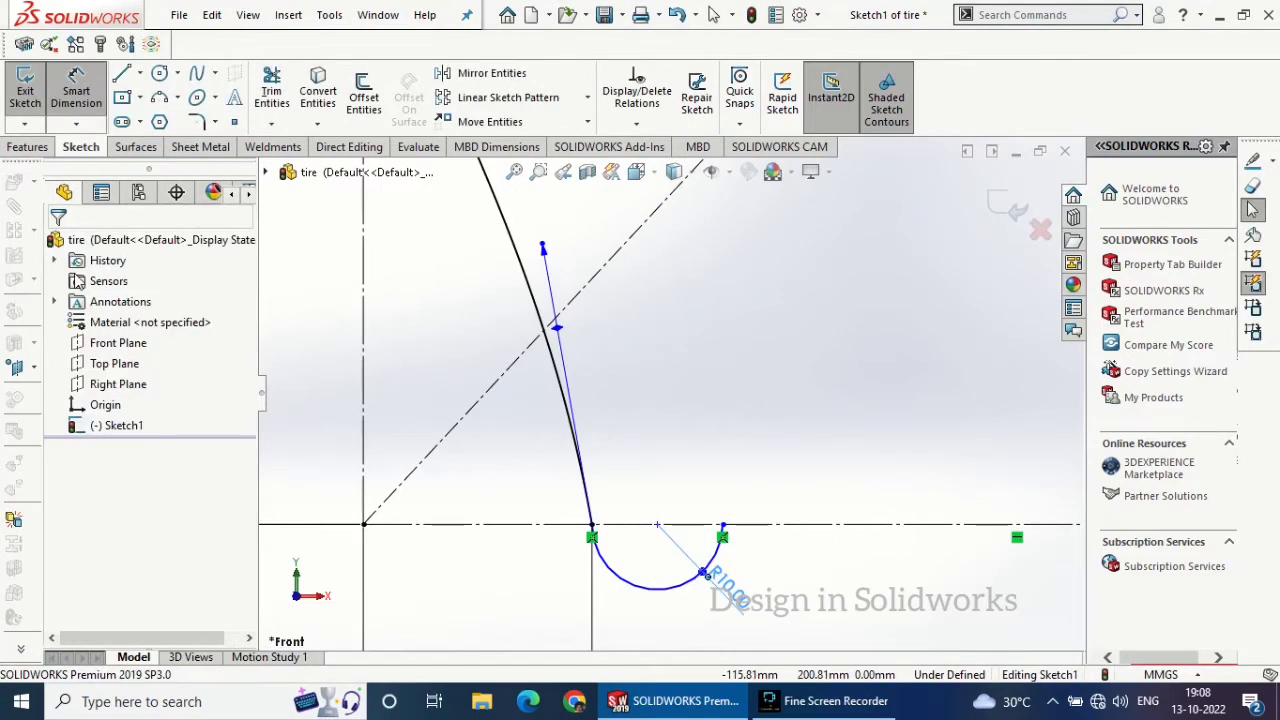
- Make the small arc's center coincident with the rectangle's lower edge
{"action": "left_click", "coordinate": [658, 526]}
{"action": "left_click", "coordinate": [679, 535], "text": "ctrl"}
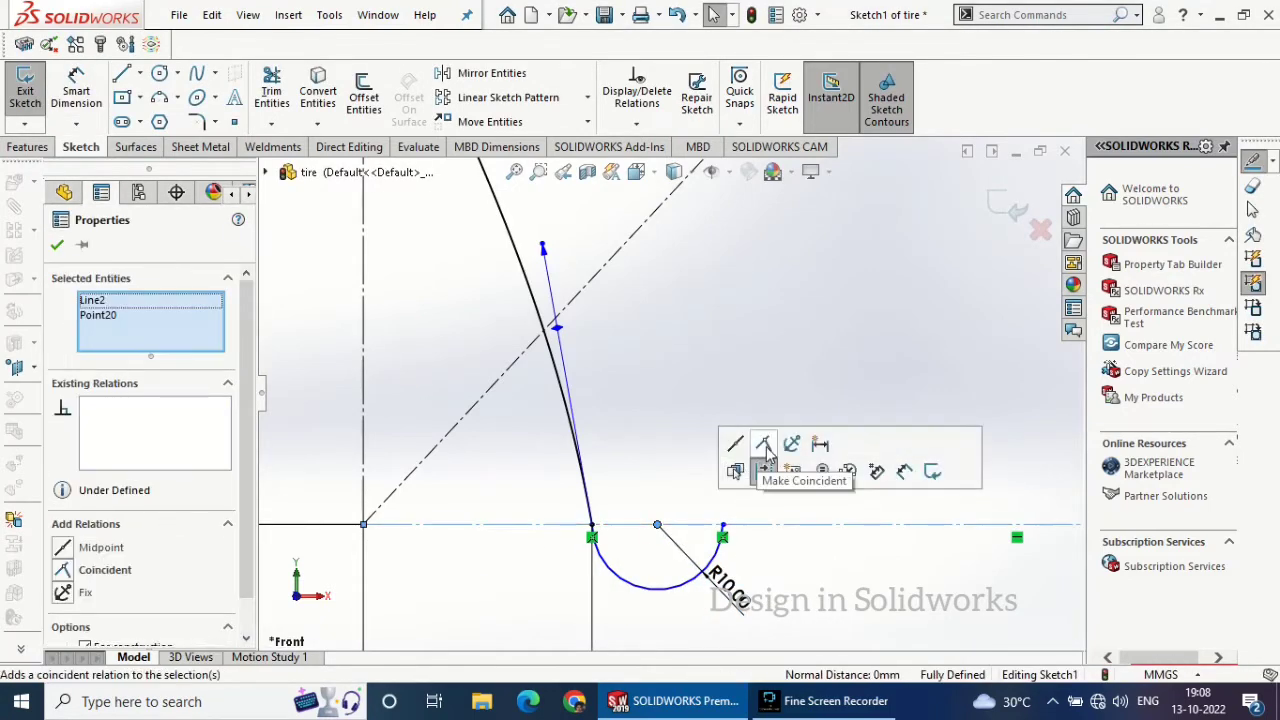
{"action": "left_click", "coordinate": [57, 245]}
{"action": "scroll", "coordinate": [670, 400], "scroll_direction": "up", "scroll_amount": 8}
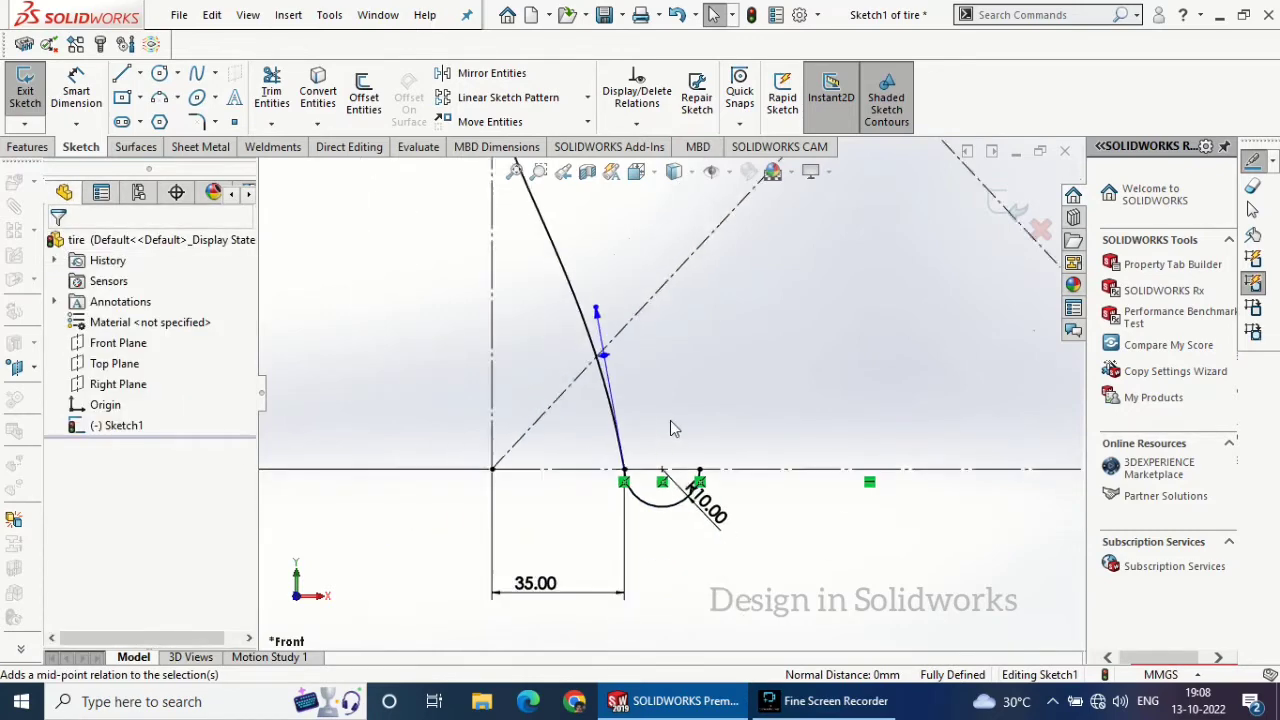
- Mirror the spline and the left side arc about the vertical centerline, keeping the originals and leaving out the top arc
{"action": "middle_click_drag", "start_coordinate": [822, 276], "coordinate": [755, 338], "text": "ctrl"}
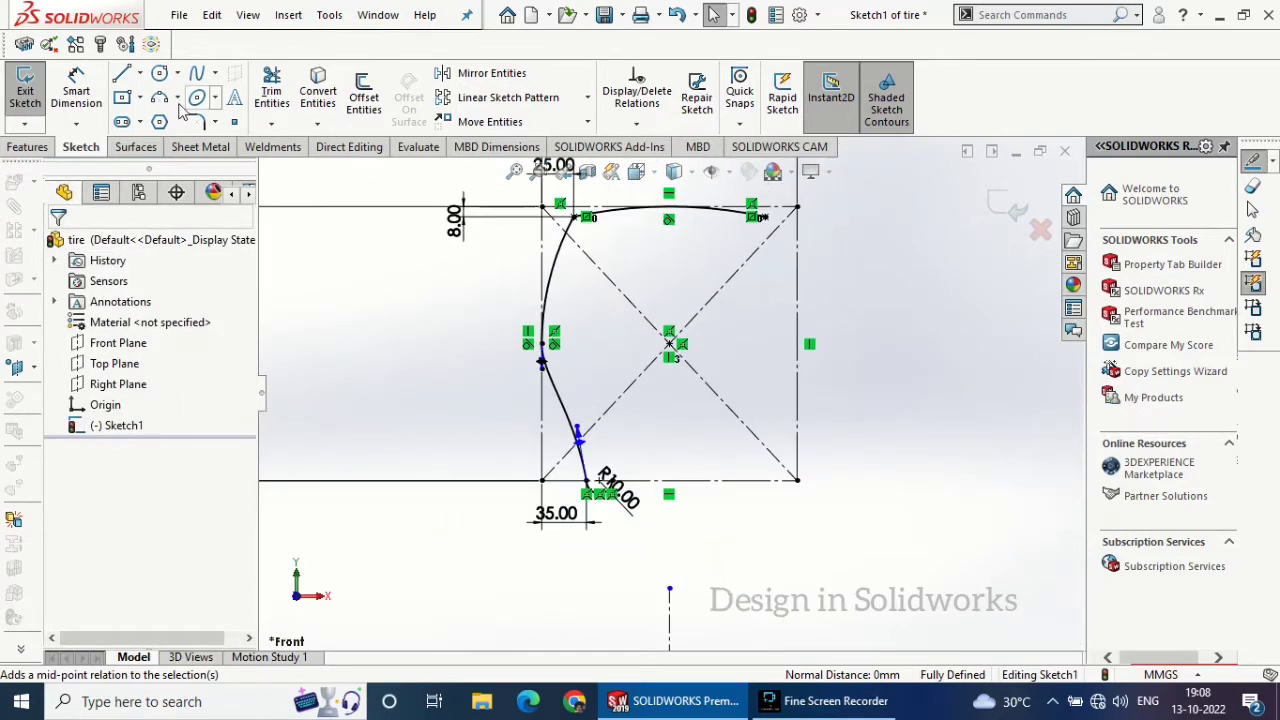
{"action": "left_click", "coordinate": [485, 73]}
{"action": "left_click", "coordinate": [548, 290]}
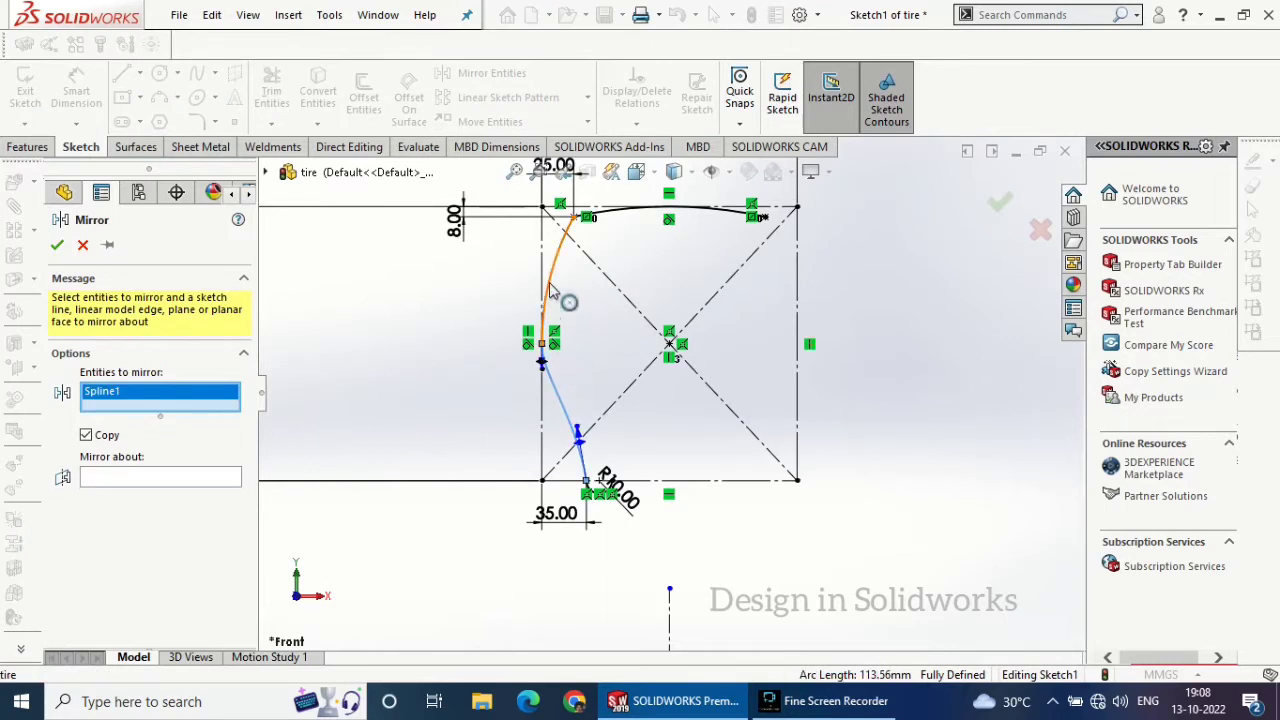
{"action": "left_click", "coordinate": [548, 290]}
{"action": "left_click", "coordinate": [641, 211]}
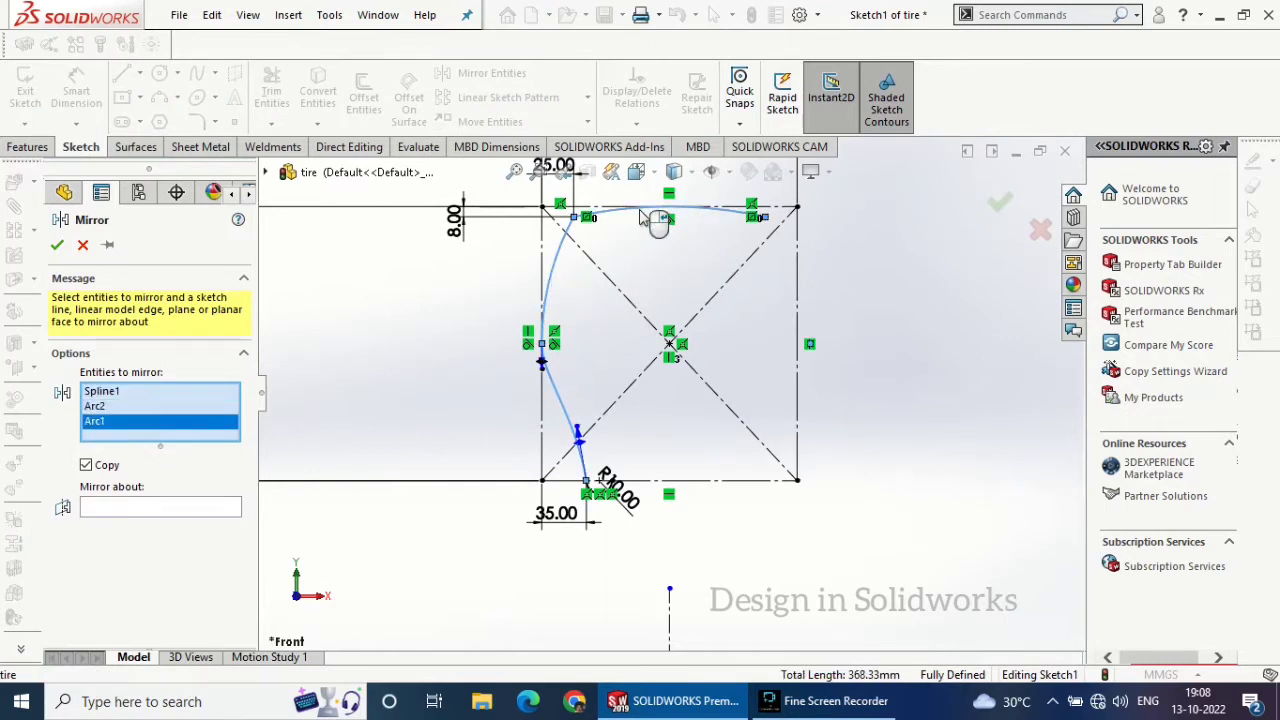
{"action": "right_click", "coordinate": [197, 428]}
{"action": "left_click", "coordinate": [232, 457]}
{"action": "left_click", "coordinate": [170, 498]}
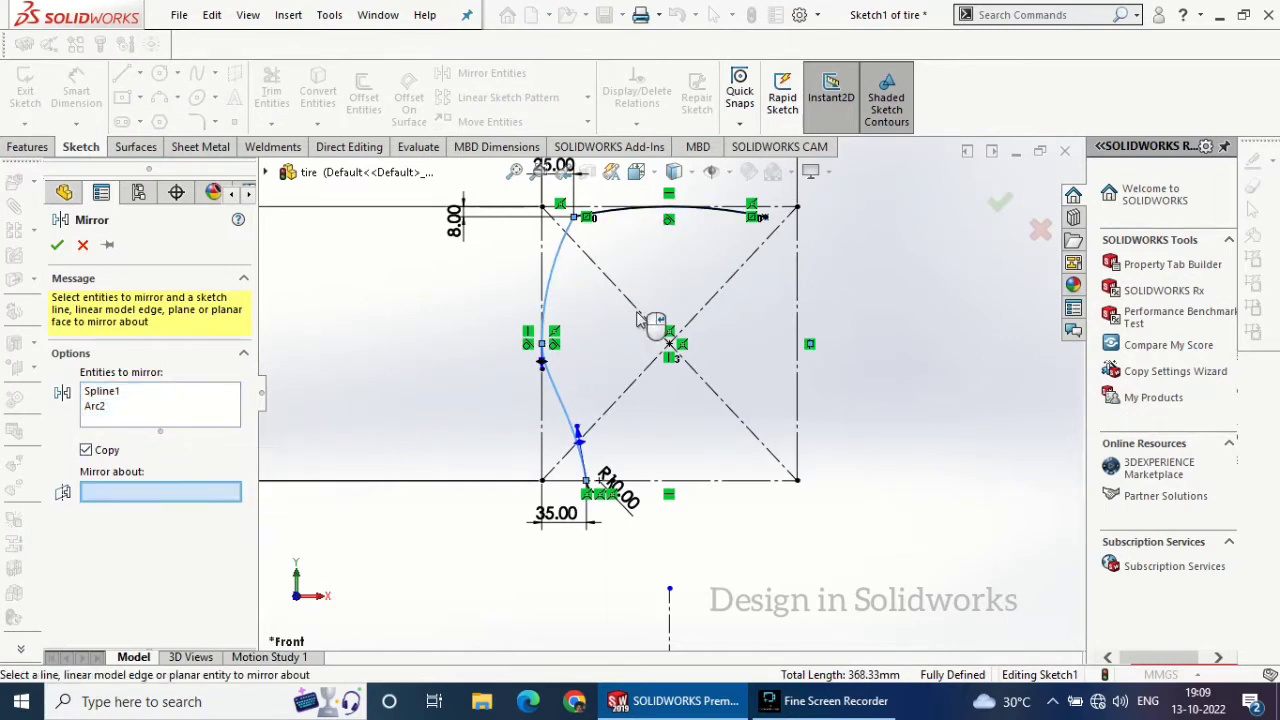
{"action": "left_click", "coordinate": [671, 621]}
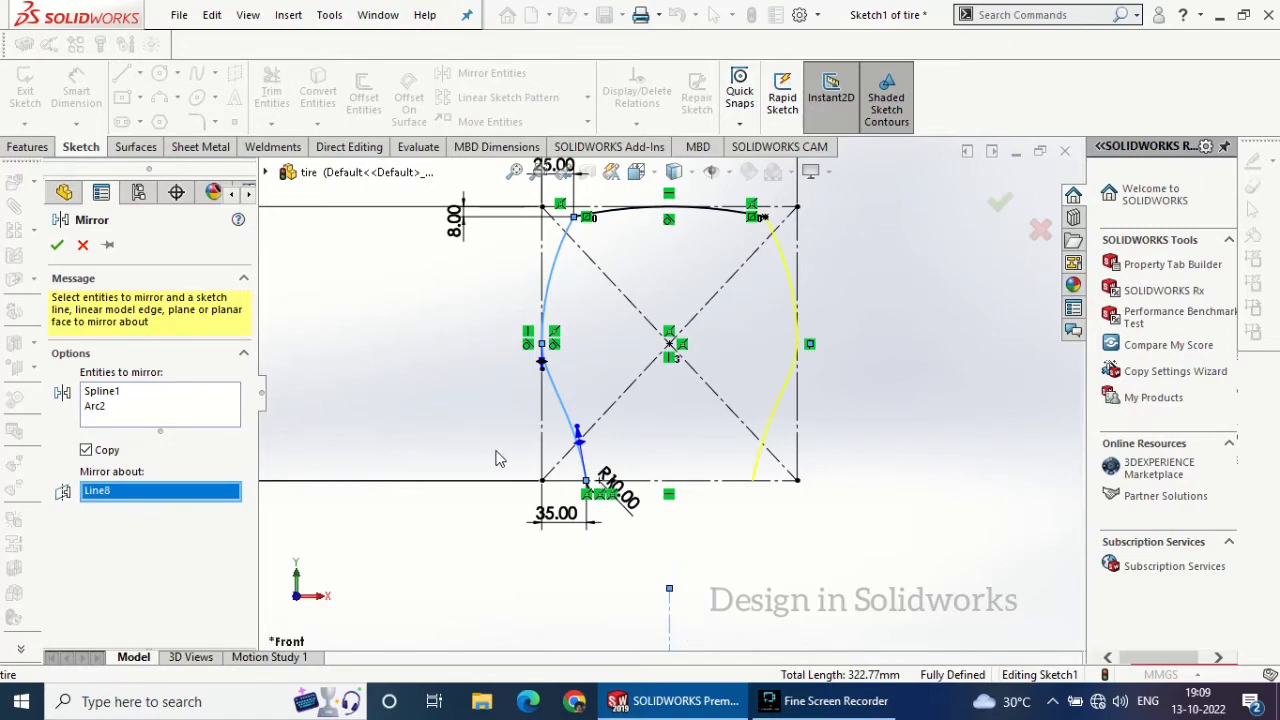
{"action": "left_click", "coordinate": [57, 246]}
- Draw a horizontal line along the rectangle's lower edge from the small arc's inner end to the mirrored spline's lower endpoint
{"action": "scroll", "coordinate": [625, 478], "scroll_direction": "down", "scroll_amount": 3}
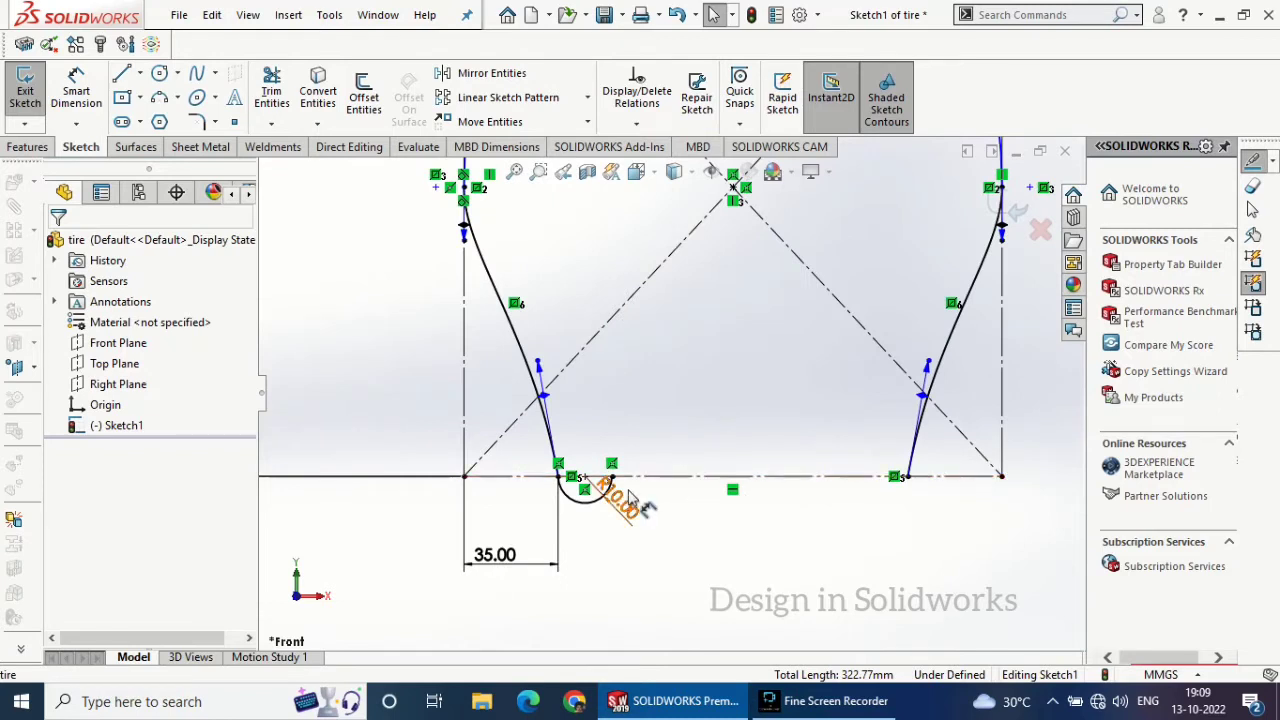
{"action": "left_click", "coordinate": [121, 74]}
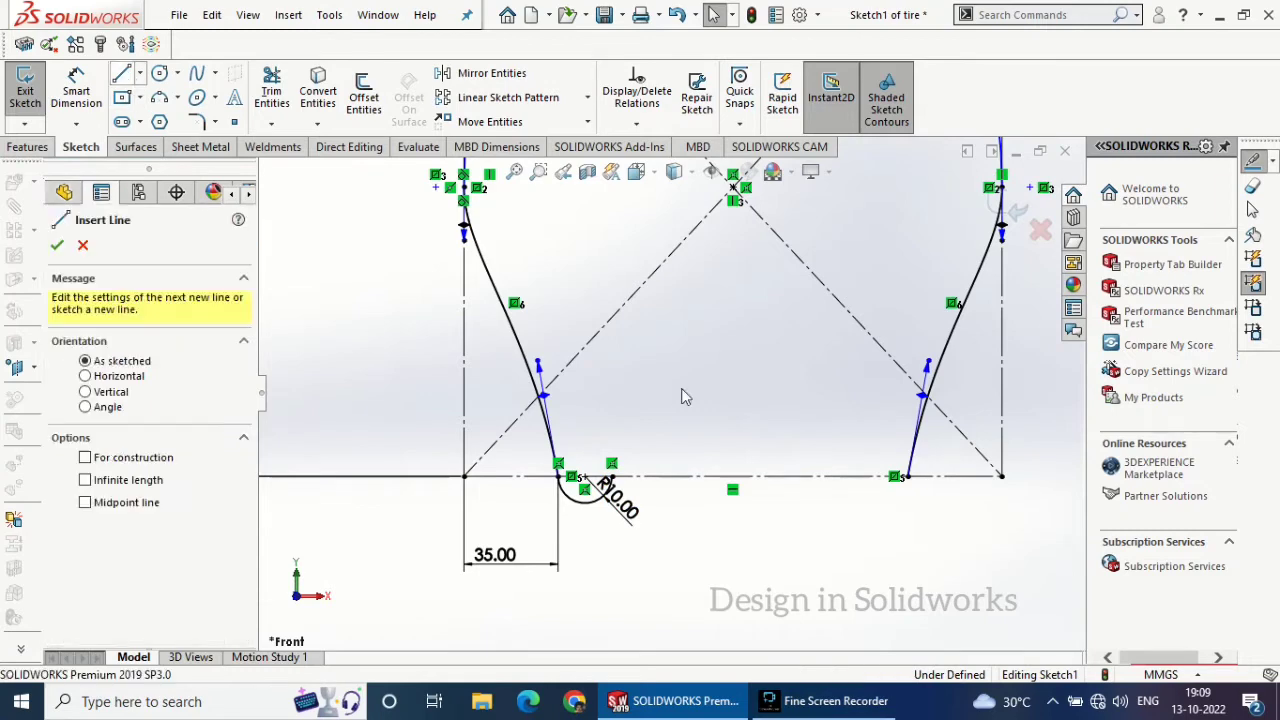
{"action": "left_click", "coordinate": [893, 477]}
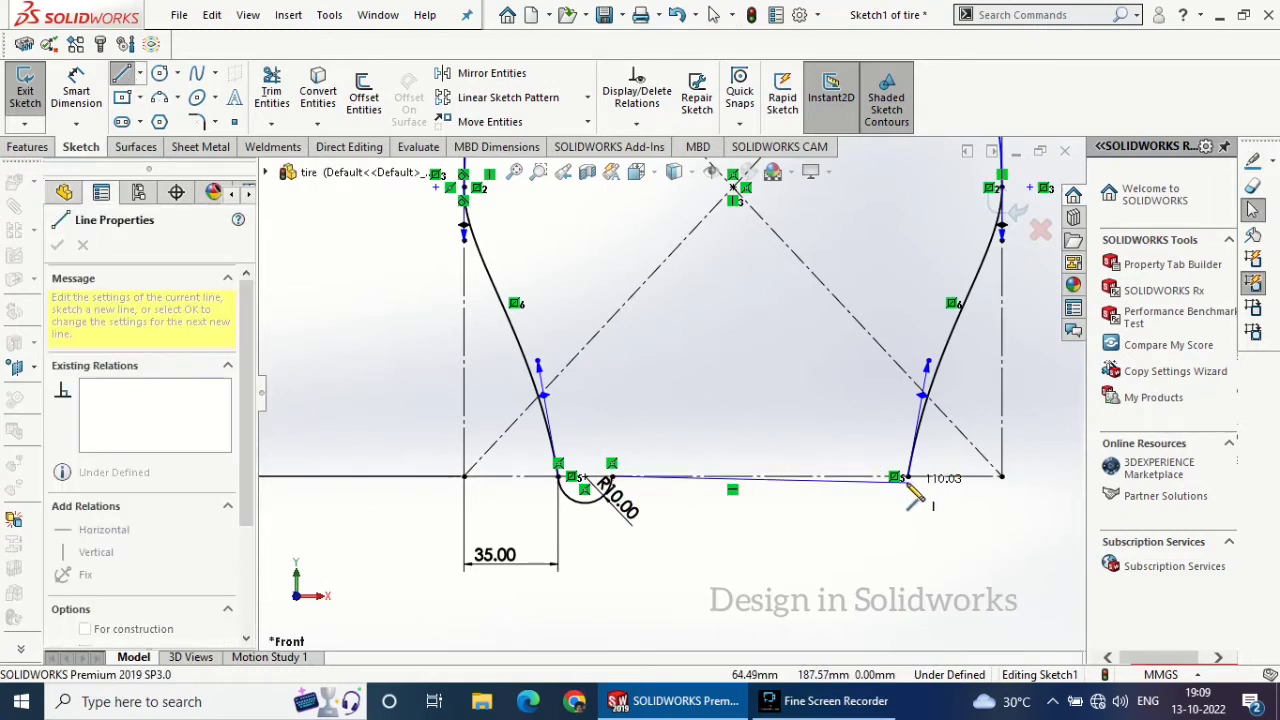
{"action": "left_click", "coordinate": [905, 478]}
{"action": "right_click", "coordinate": [792, 516]}
{"action": "left_click", "coordinate": [831, 523]}
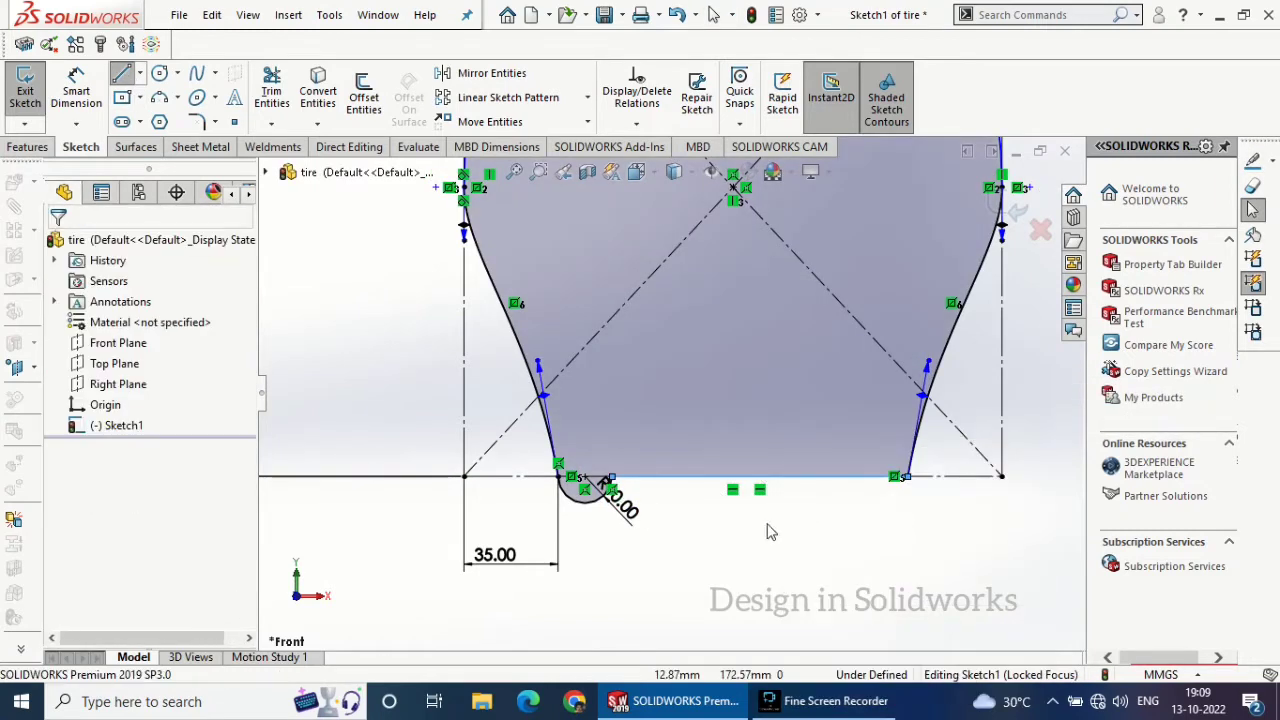
- Run Fully Define Sketch on all entities in the sketch, calculating both relations and dimensions
{"action": "key", "text": "f"}
{"action": "scroll", "coordinate": [743, 389], "scroll_direction": "down", "scroll_amount": 2}
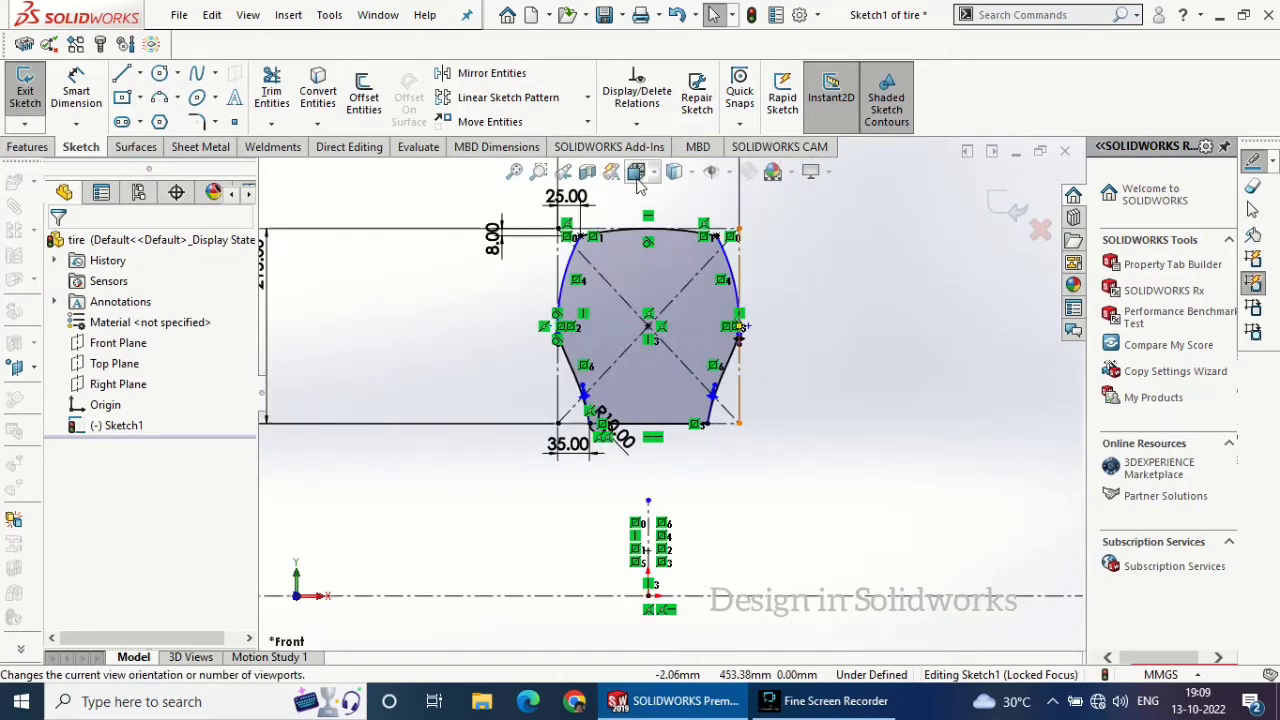
{"action": "left_click", "coordinate": [636, 123]}
{"action": "left_click", "coordinate": [668, 191]}
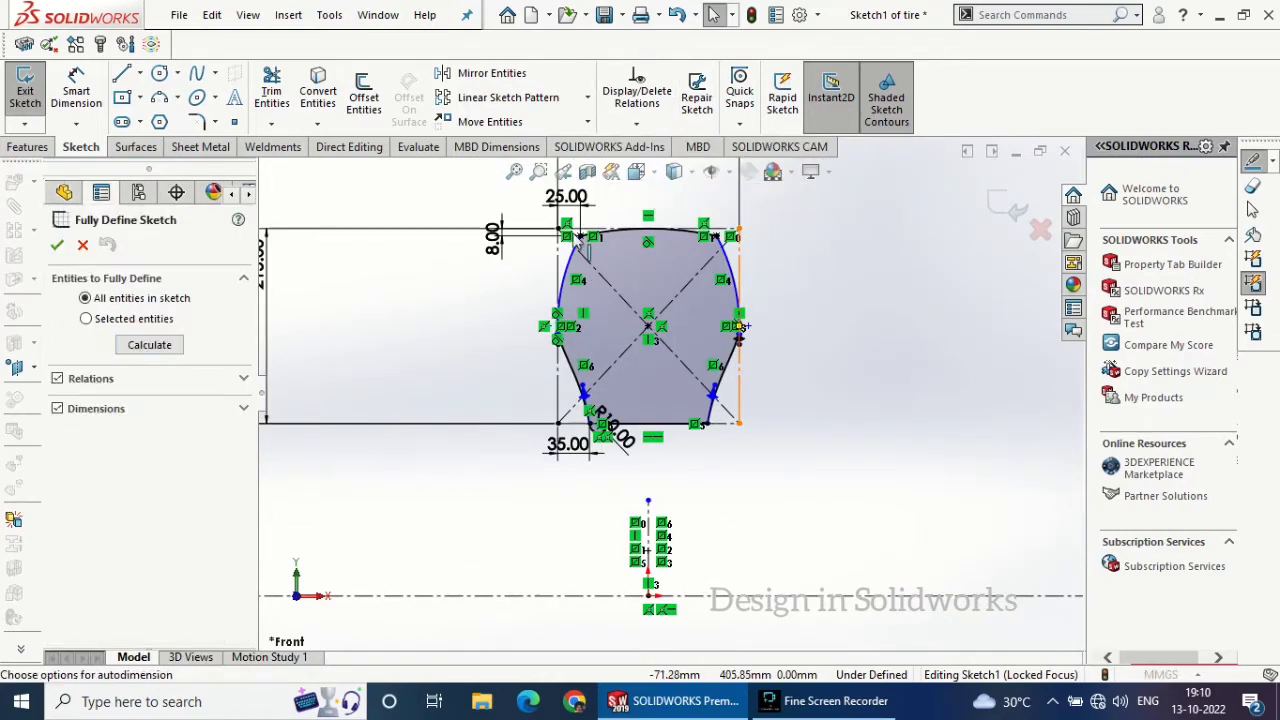
{"action": "left_click", "coordinate": [149, 344]}
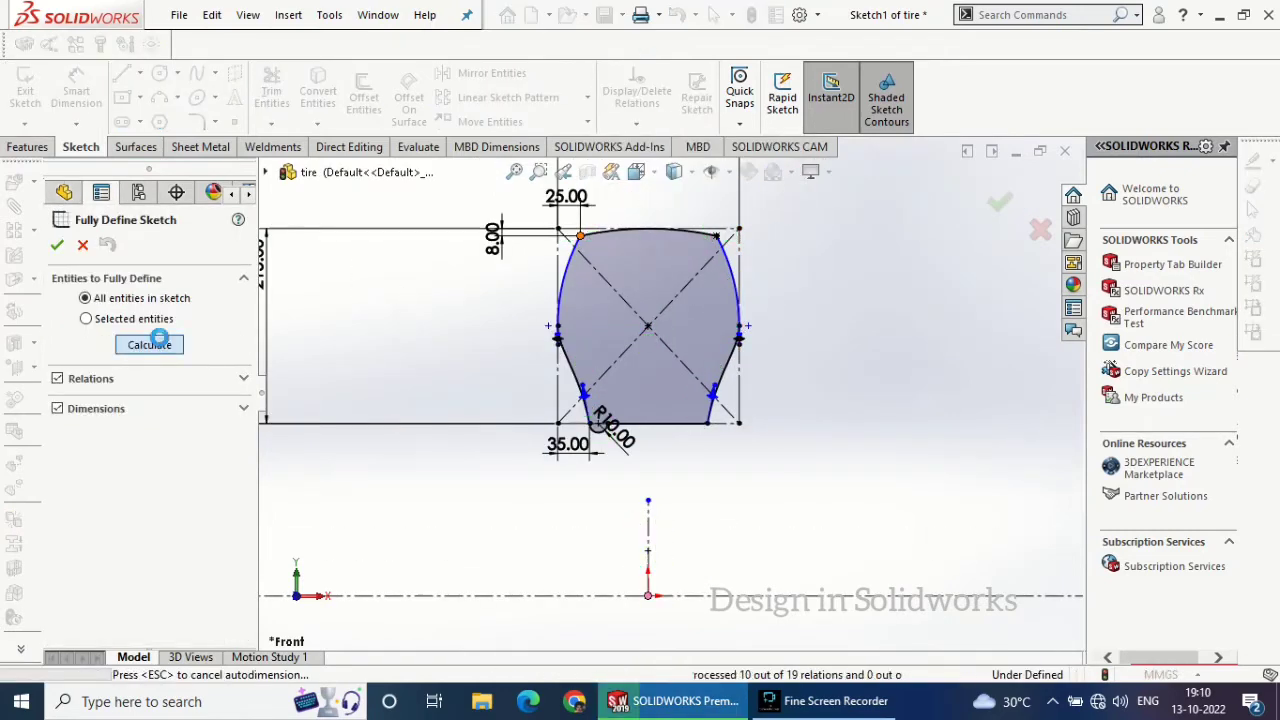
{"action": "left_click", "coordinate": [57, 244]}
- Revolve the tire profile 360 degrees about the long horizontal centerline
{"action": "key", "text": "f"}
{"action": "mouse_move", "coordinate": [764, 490]}
{"action": "middle_mouse_down"}
{"action": "mouse_move", "coordinate": [699, 483]}
{"action": "mouse_move", "coordinate": [672, 508]}
{"action": "middle_mouse_up"}
{"action": "left_click", "coordinate": [29, 147]}
{"action": "left_click", "coordinate": [89, 92]}
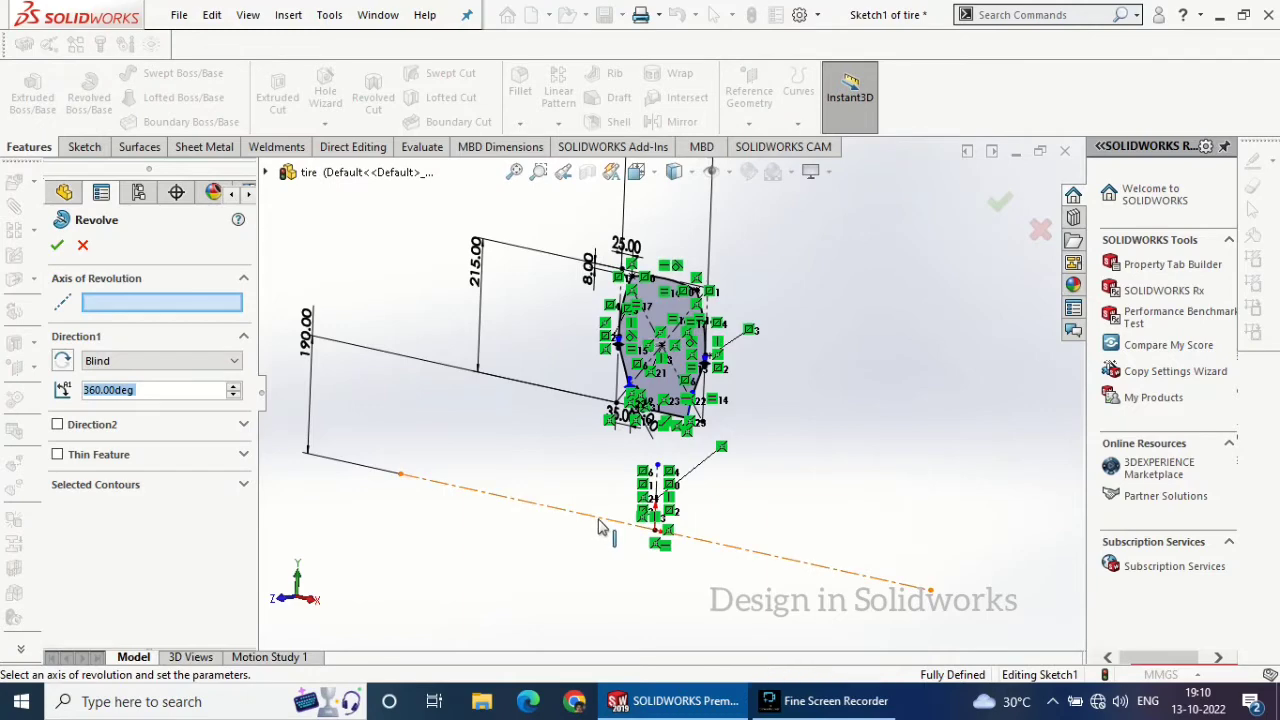
{"action": "left_click", "coordinate": [599, 519]}
{"action": "left_click", "coordinate": [57, 245]}
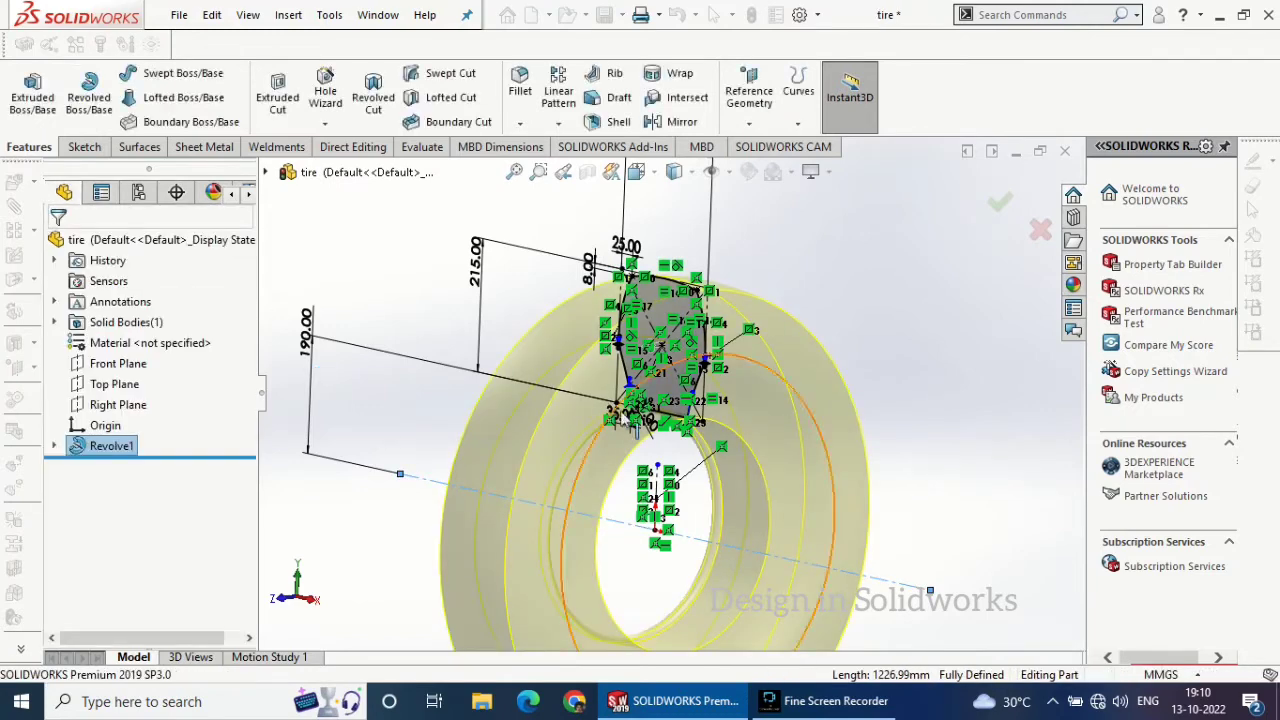
- Start a new sketch on the Front Plane, with the view normal to it
{"action": "scroll", "coordinate": [697, 357], "scroll_direction": "down", "scroll_amount": 4}
{"action": "scroll", "coordinate": [695, 357], "scroll_direction": "up", "scroll_amount": 6}
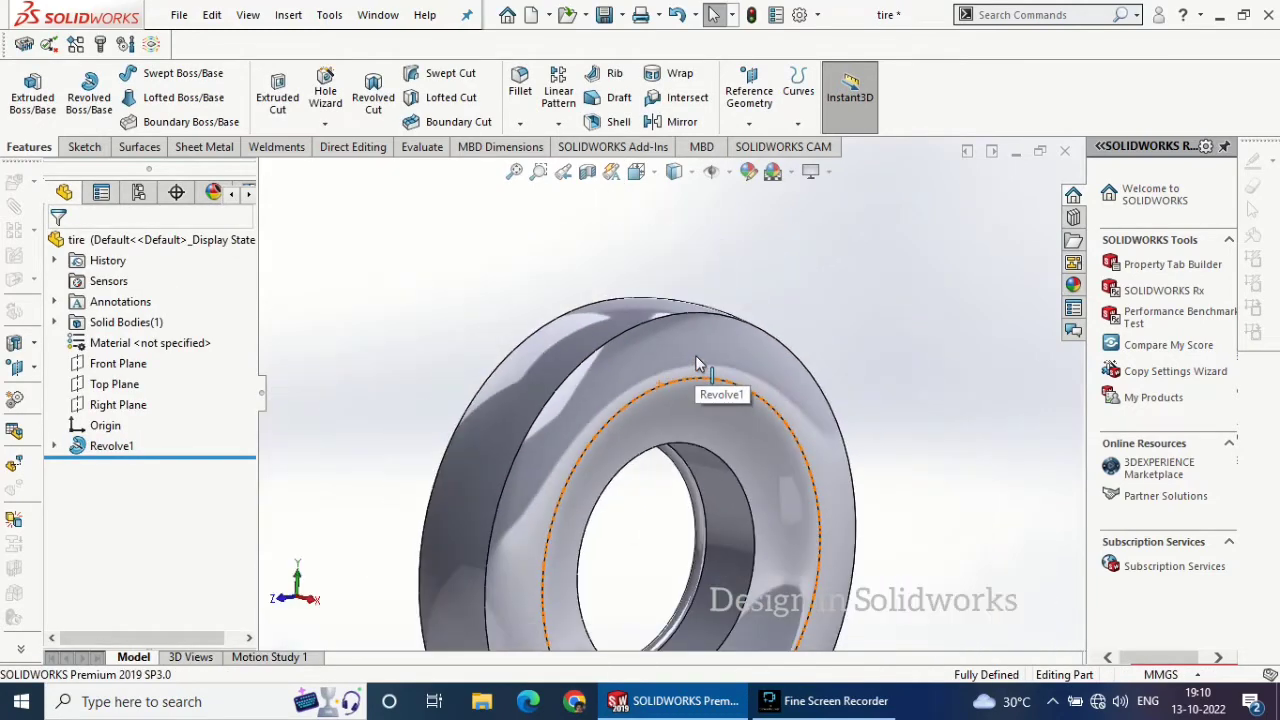
{"action": "middle_click_drag", "start_coordinate": [695, 355], "coordinate": [730, 414]}
{"action": "middle_click_drag", "start_coordinate": [783, 434], "coordinate": [781, 437]}
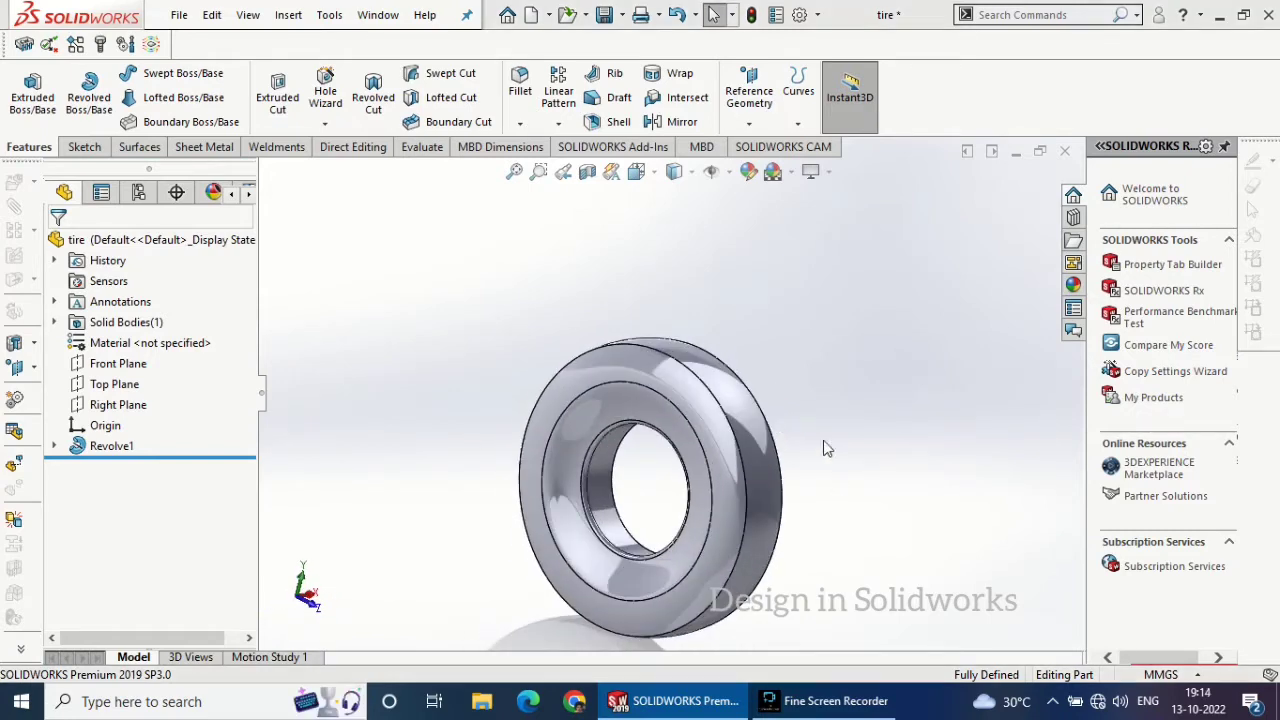
{"action": "left_click", "coordinate": [118, 364]}
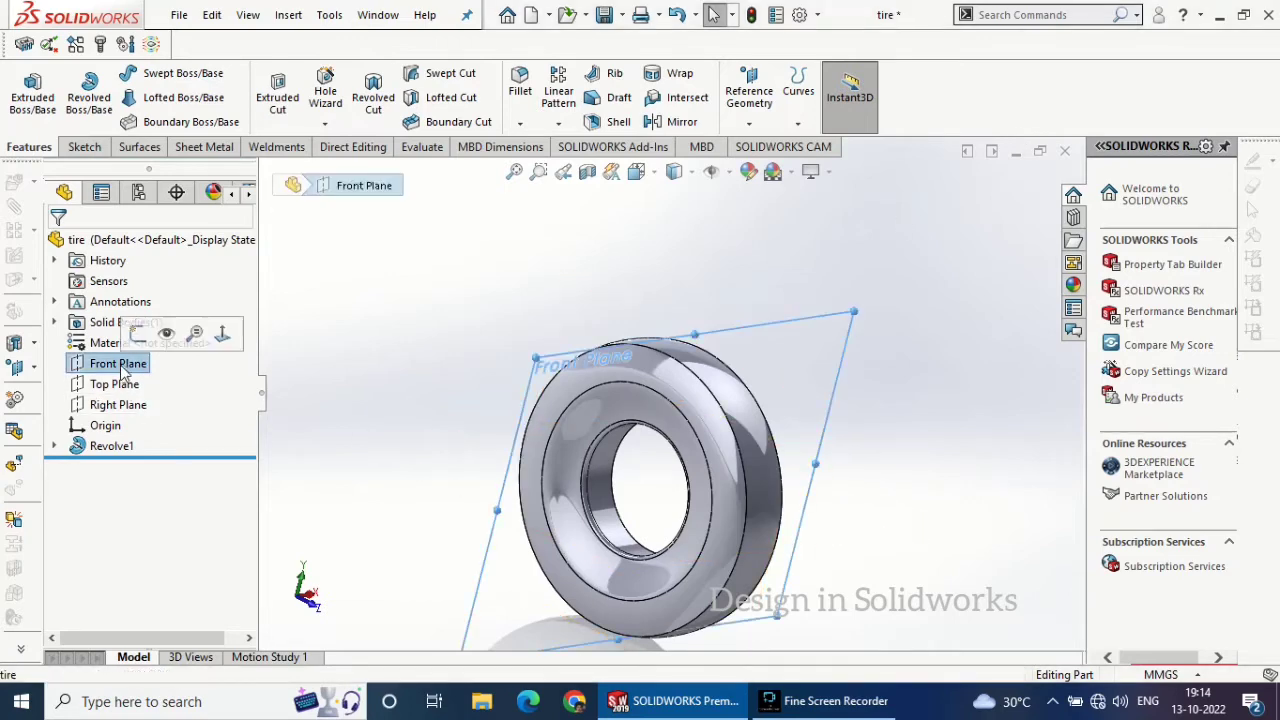
{"action": "left_click", "coordinate": [220, 335]}
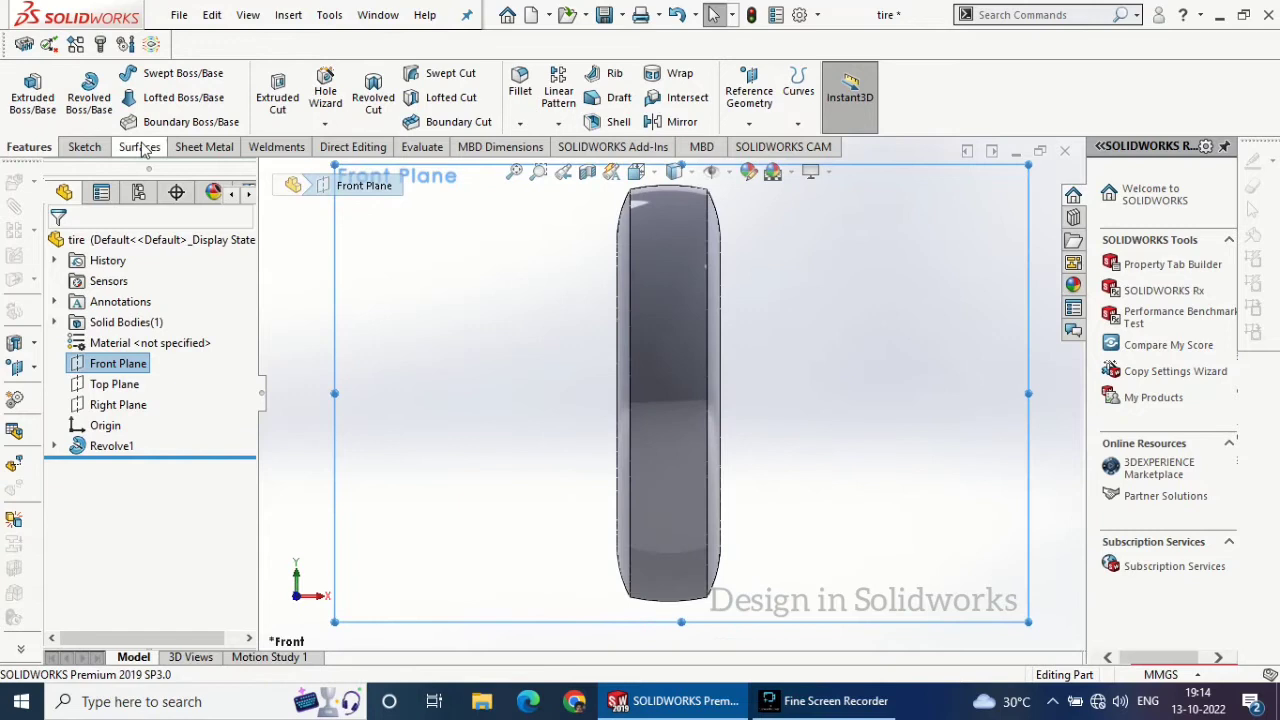
{"action": "left_click", "coordinate": [84, 147]}
{"action": "left_click", "coordinate": [22, 90]}
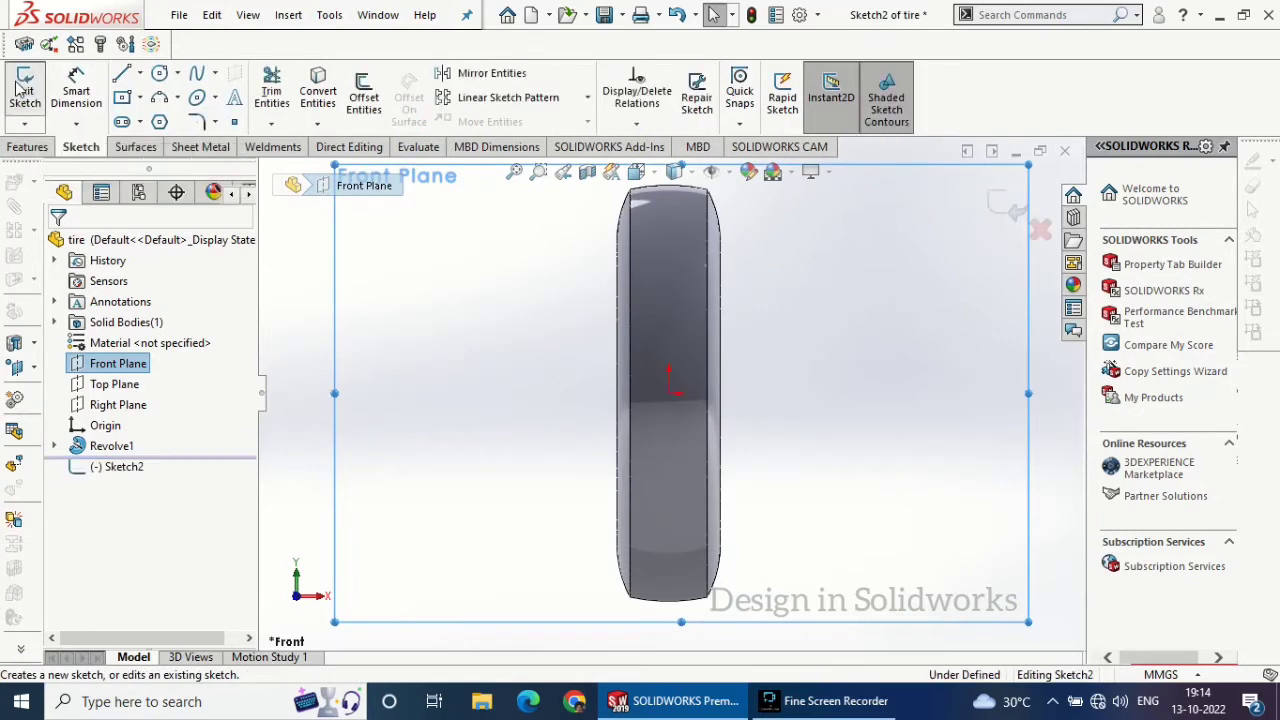
- Draw a horizontal centerline from the origin, extending to the right beyond the tire
{"action": "left_click", "coordinate": [139, 73]}
{"action": "left_click", "coordinate": [170, 117]}
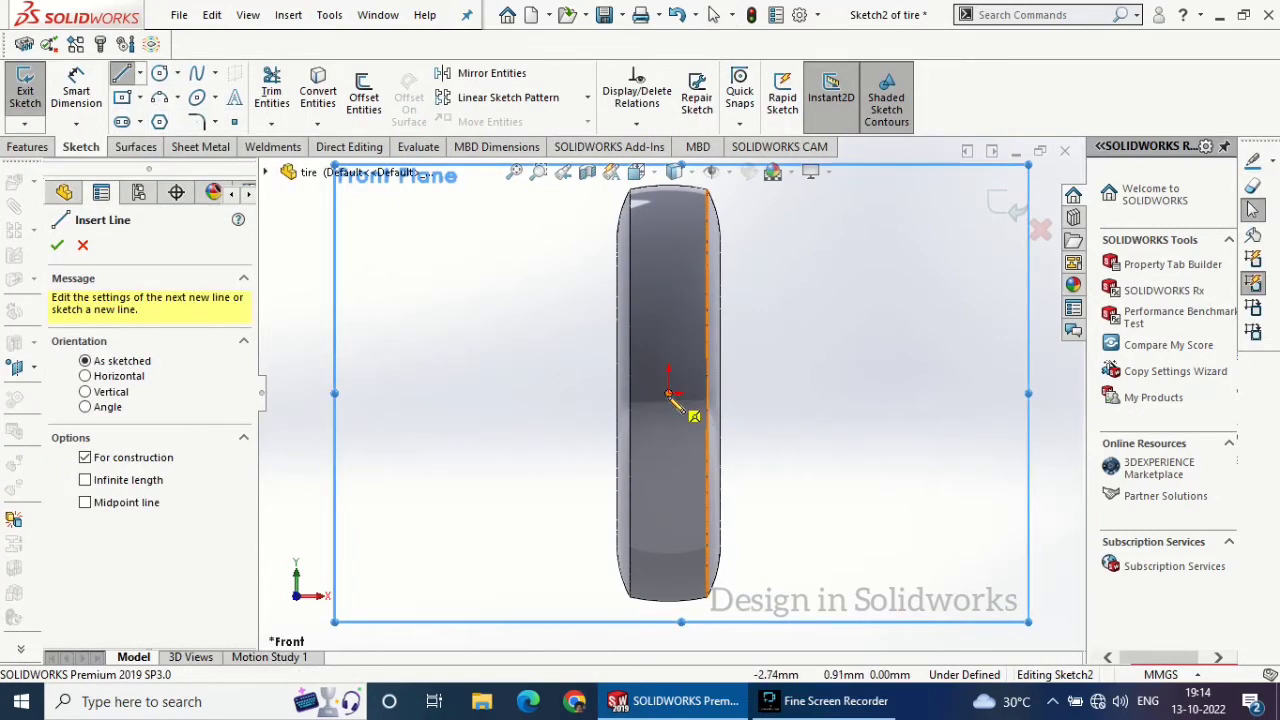
{"action": "left_click", "coordinate": [669, 393]}
{"action": "left_click", "coordinate": [905, 393]}
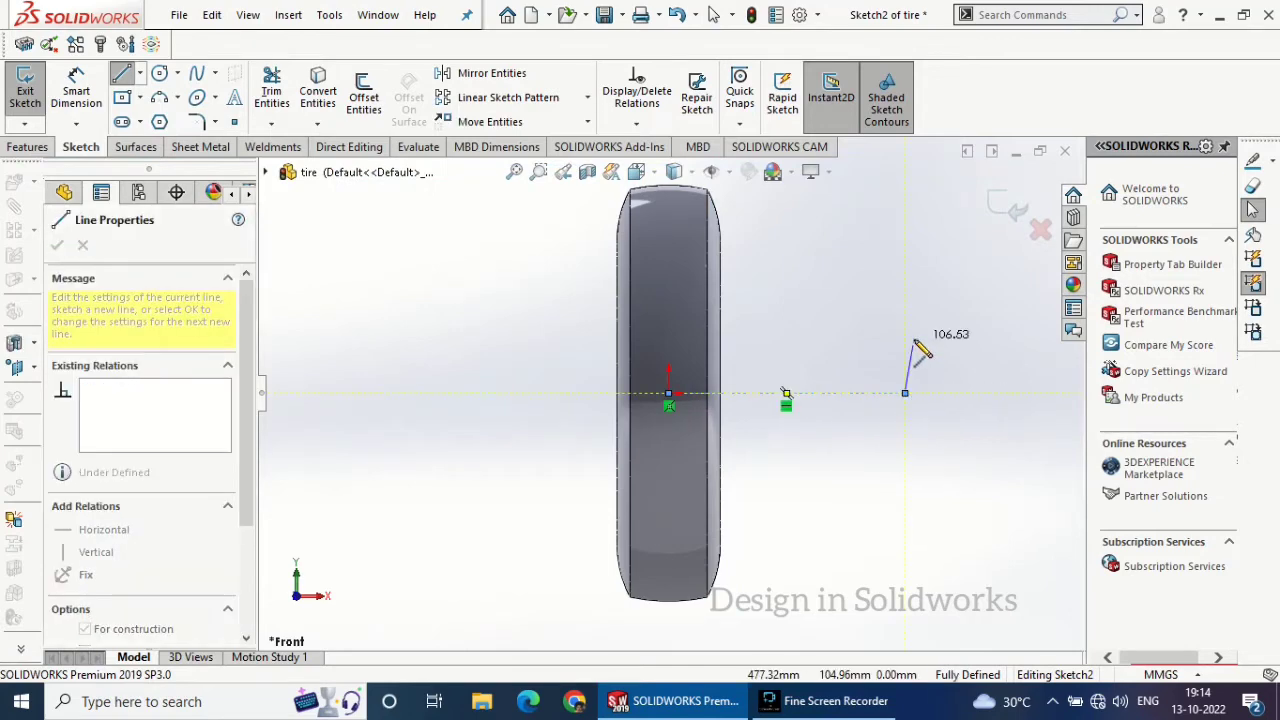
{"action": "right_click", "coordinate": [912, 340]}
{"action": "left_click", "coordinate": [955, 351]}
- Draw a vertical centerline from the origin, extending upward to just beyond the tread
{"action": "left_click", "coordinate": [139, 73]}
{"action": "left_click", "coordinate": [160, 122]}
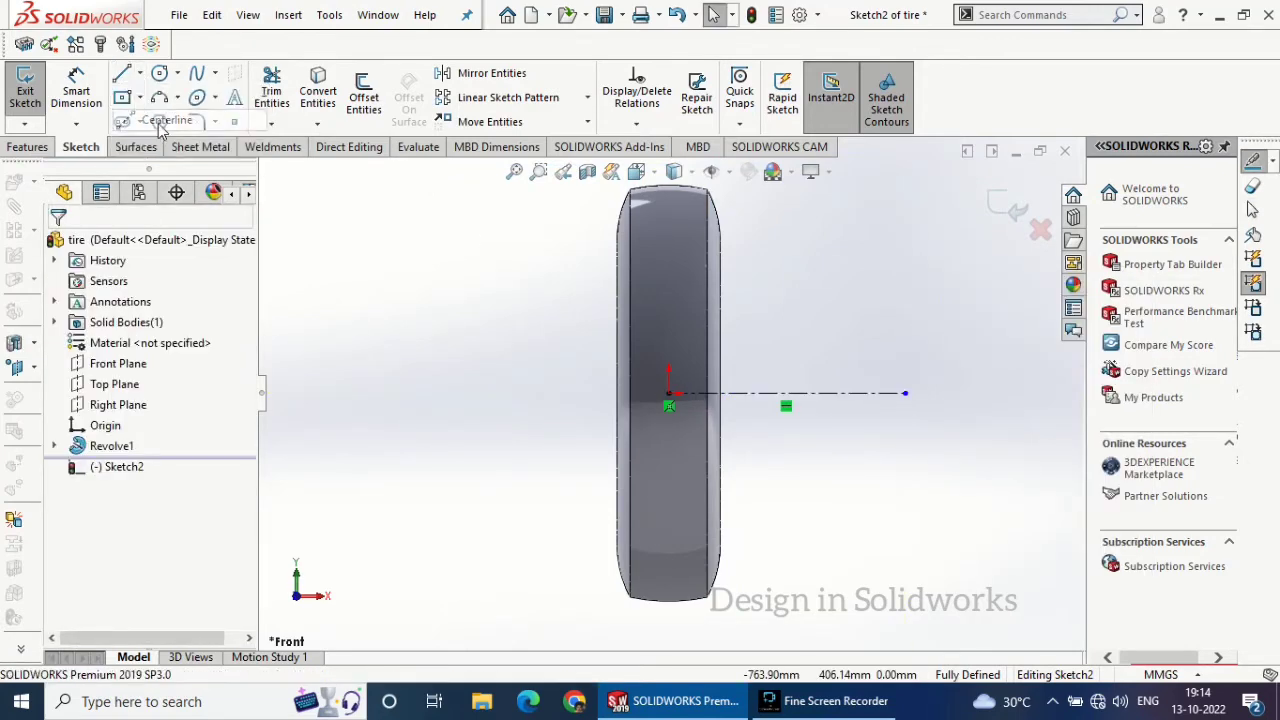
{"action": "left_click", "coordinate": [669, 394]}
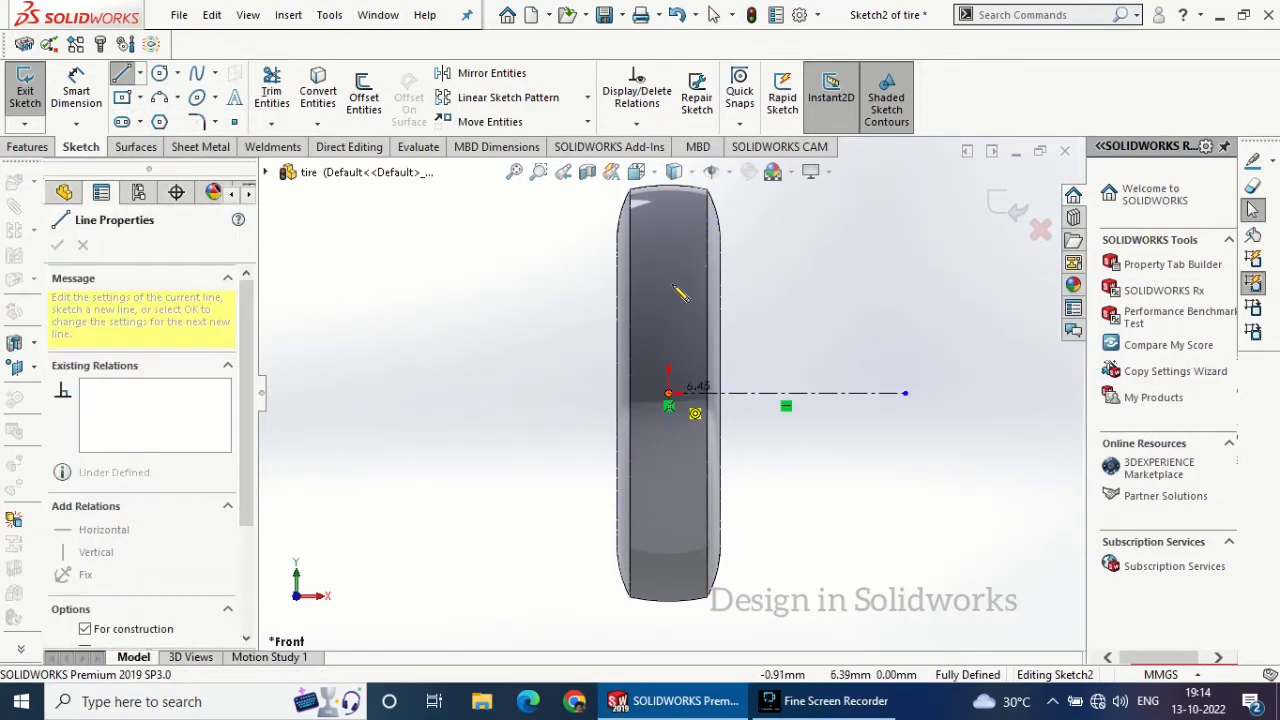
{"action": "left_click", "coordinate": [669, 192]}
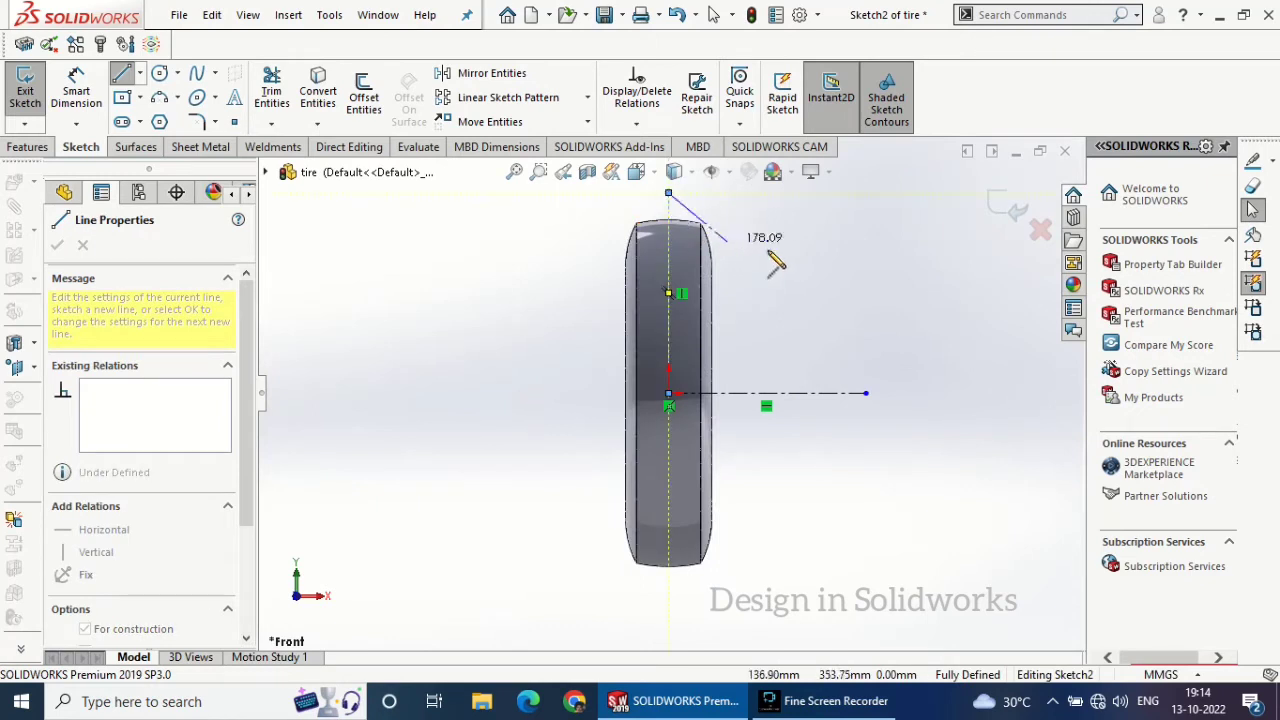
{"action": "right_click", "coordinate": [772, 254]}
{"action": "left_click", "coordinate": [812, 263]}
- Sketch a stepped profile below the tread: a 25 mm horizontal line leftward from the vertical centerline, two tangent arcs, and a horizontal line to the left tread edge
{"action": "scroll", "coordinate": [672, 240], "scroll_direction": "down", "scroll_amount": 3}
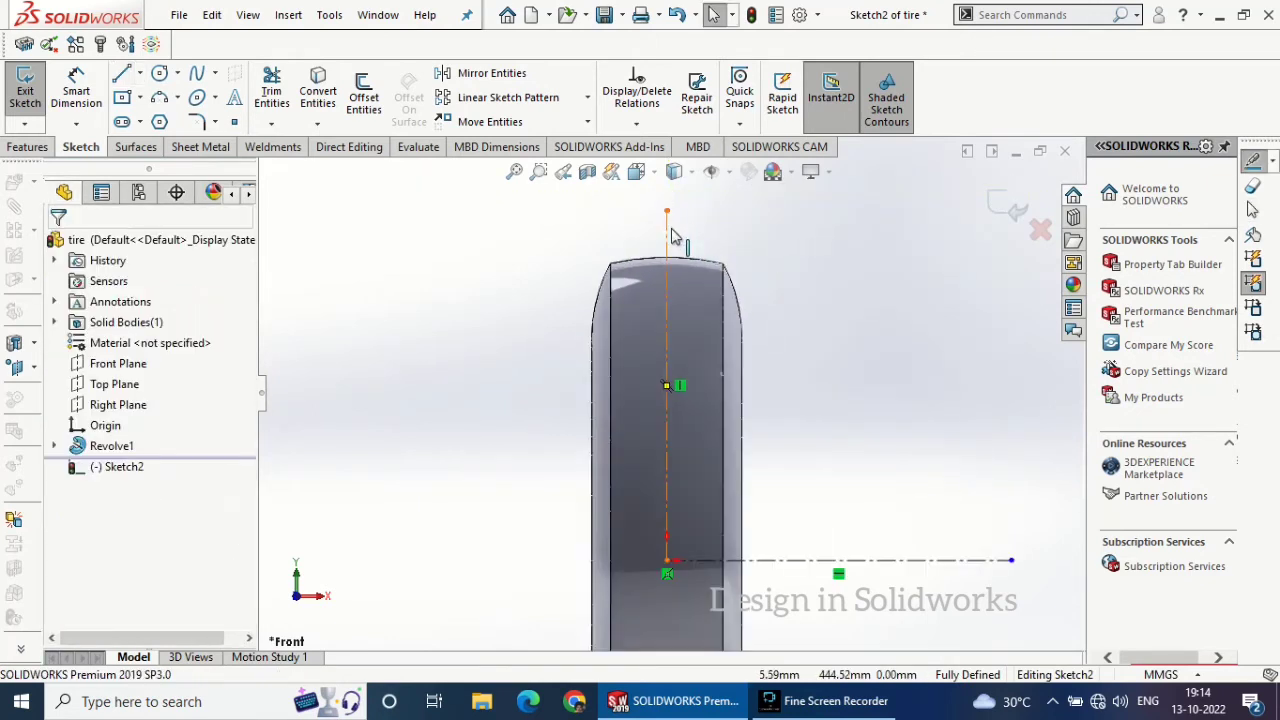
{"action": "scroll", "coordinate": [672, 234], "scroll_direction": "down", "scroll_amount": 2}
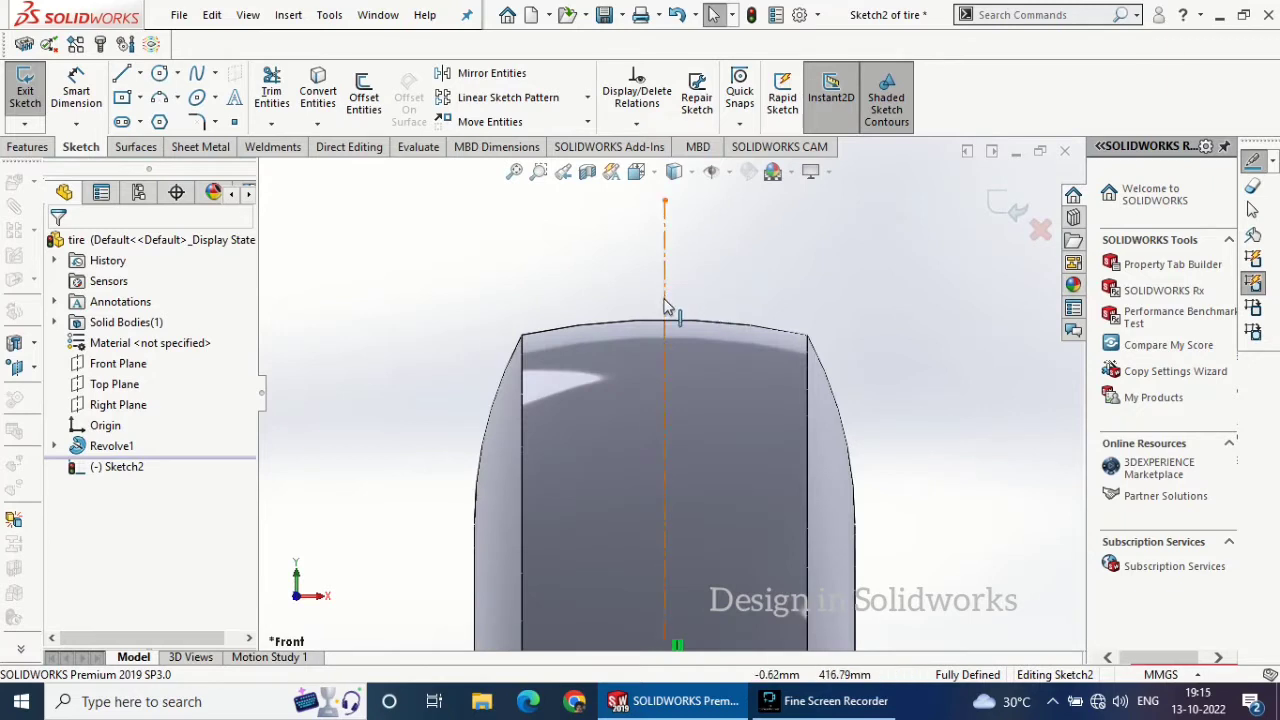
{"action": "left_click", "coordinate": [123, 76]}
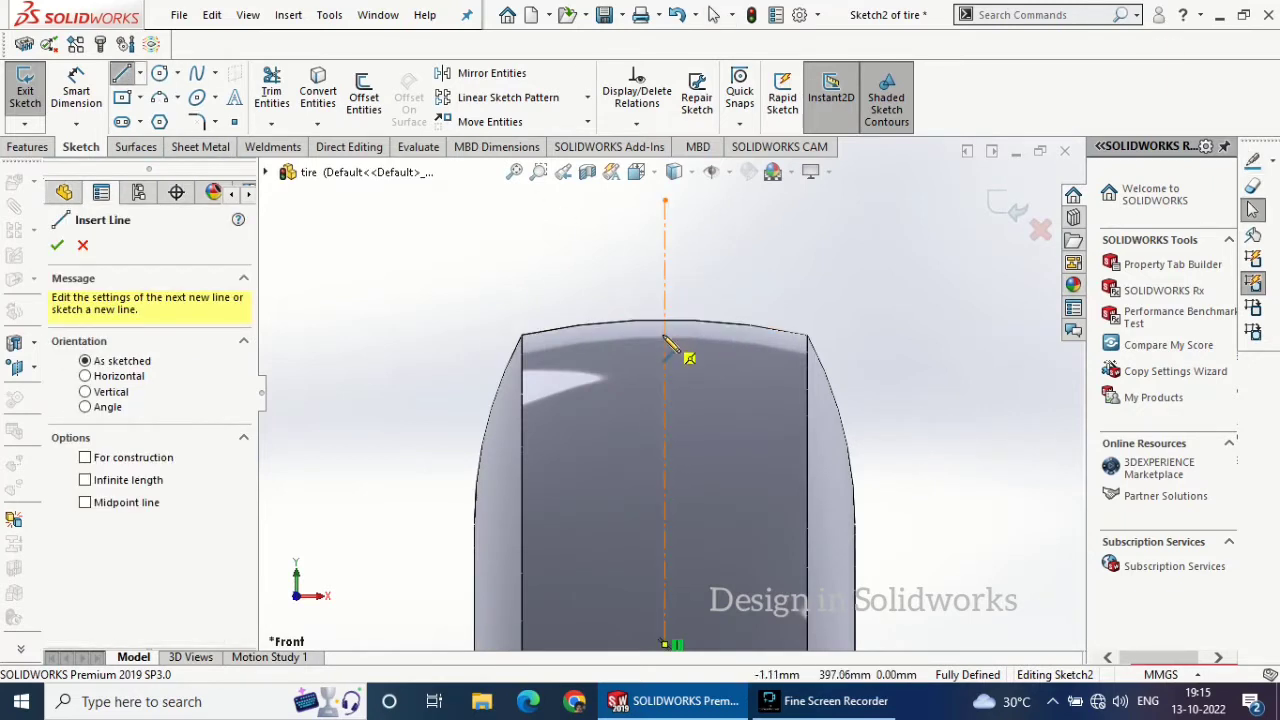
{"action": "left_click", "coordinate": [665, 334]}
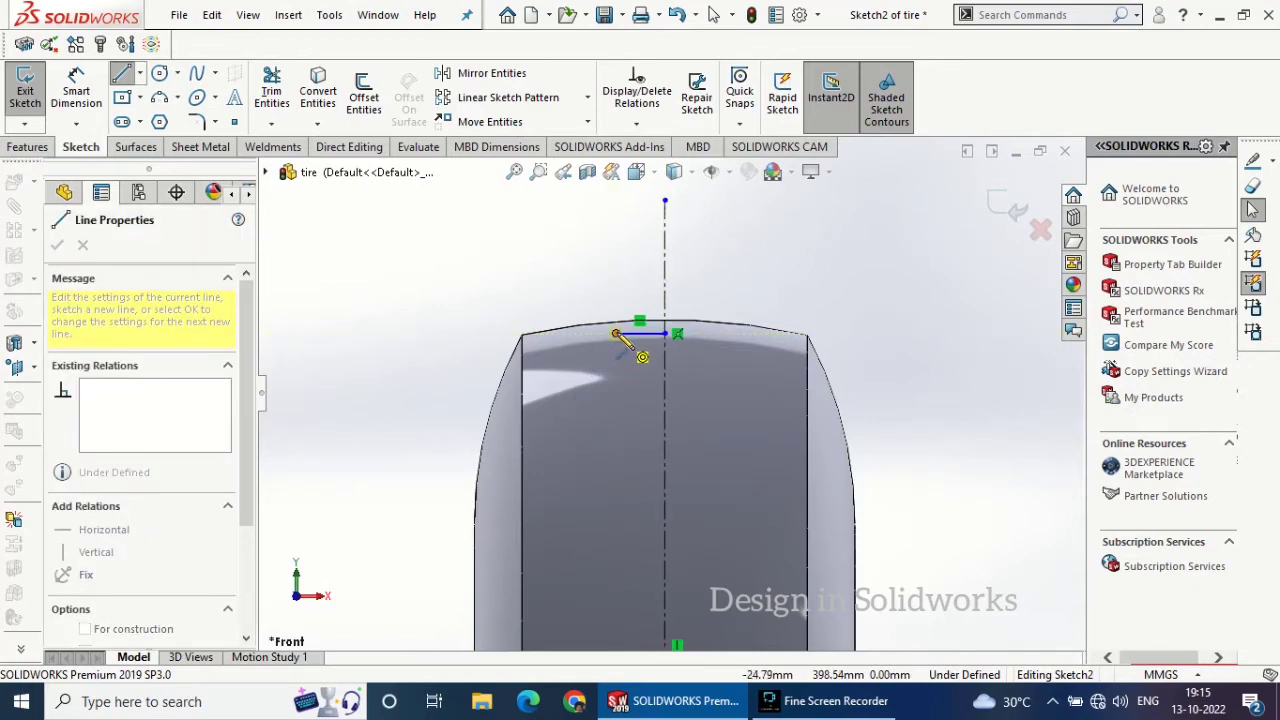
{"action": "left_click", "coordinate": [616, 334]}
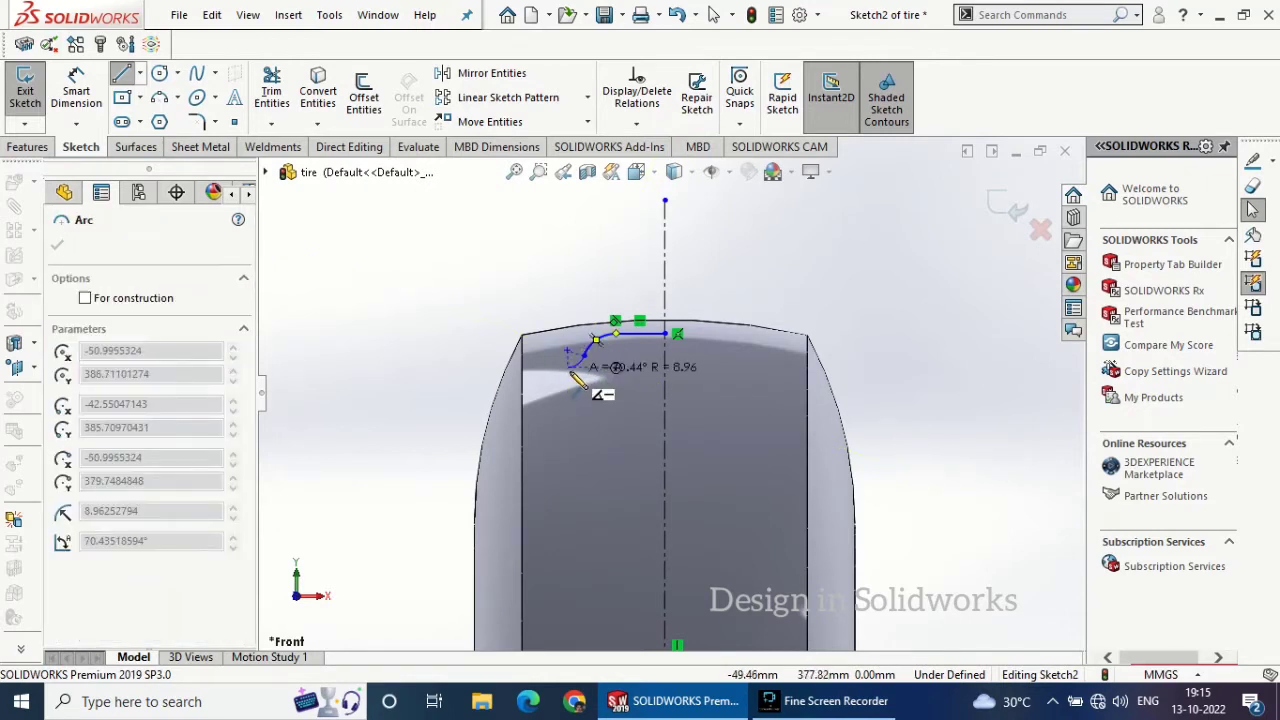
{"action": "left_click", "coordinate": [588, 360]}
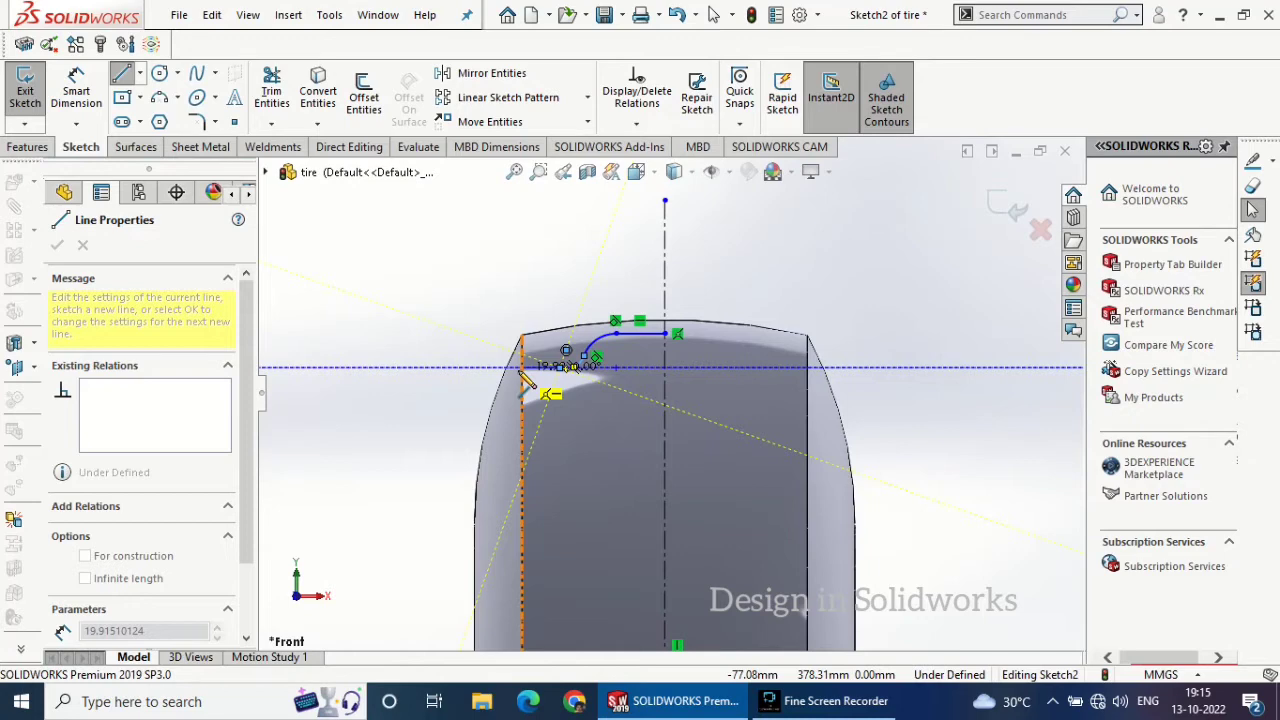
{"action": "left_click", "coordinate": [522, 367]}
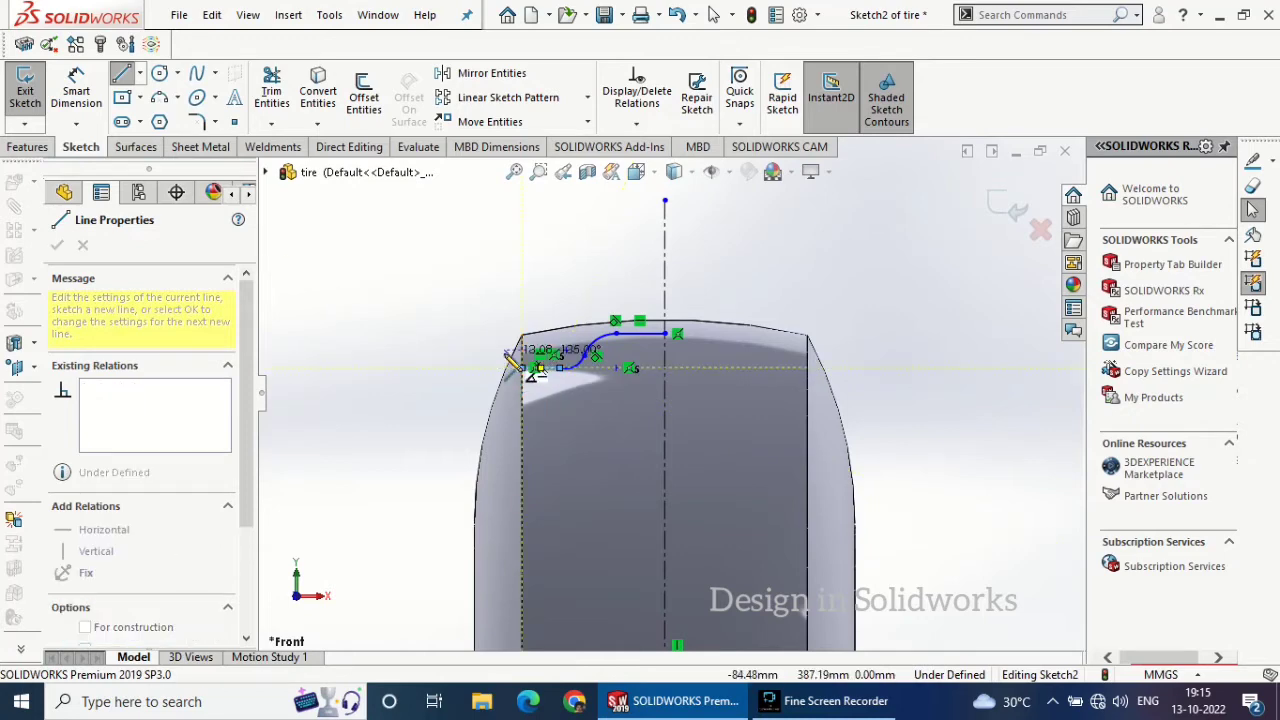
{"action": "right_click", "coordinate": [500, 345]}
{"action": "left_click", "coordinate": [510, 356]}
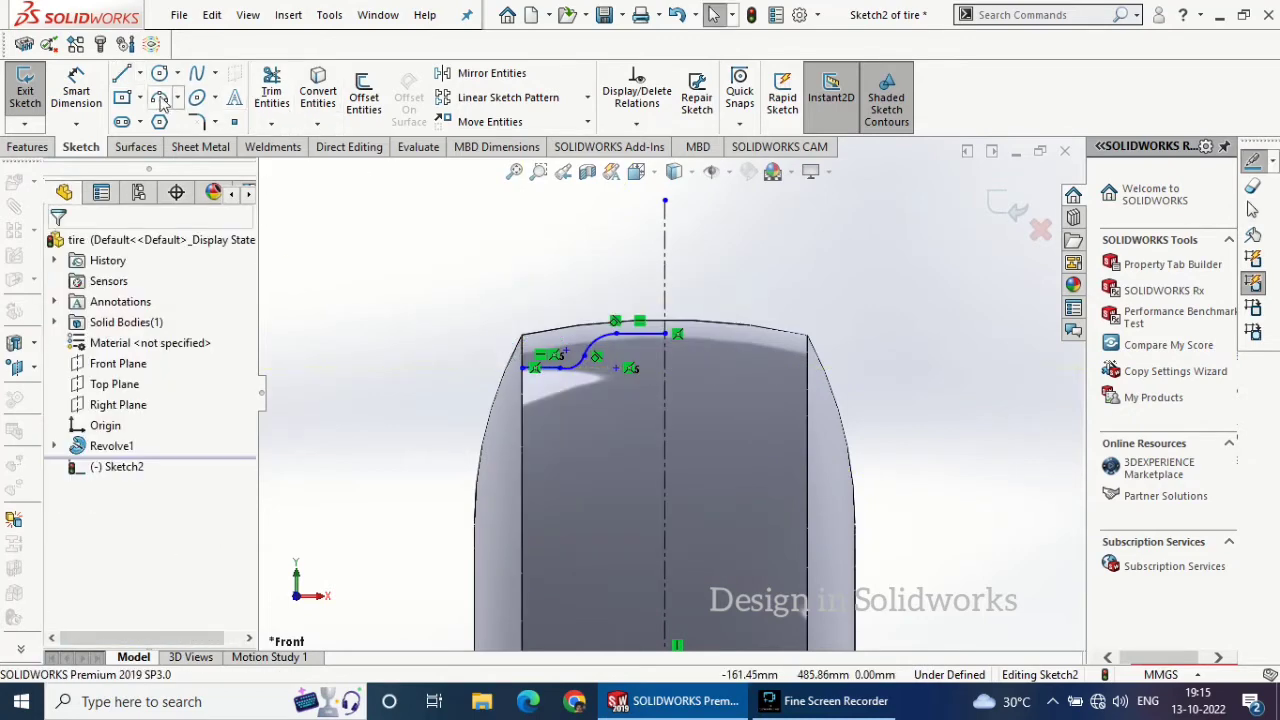
- Draw a horizontal line about 36 mm long outside the left sidewall, with its inner end attached to the sidewall's curved edge
{"action": "left_click", "coordinate": [121, 75]}
{"action": "left_click", "coordinate": [424, 400]}
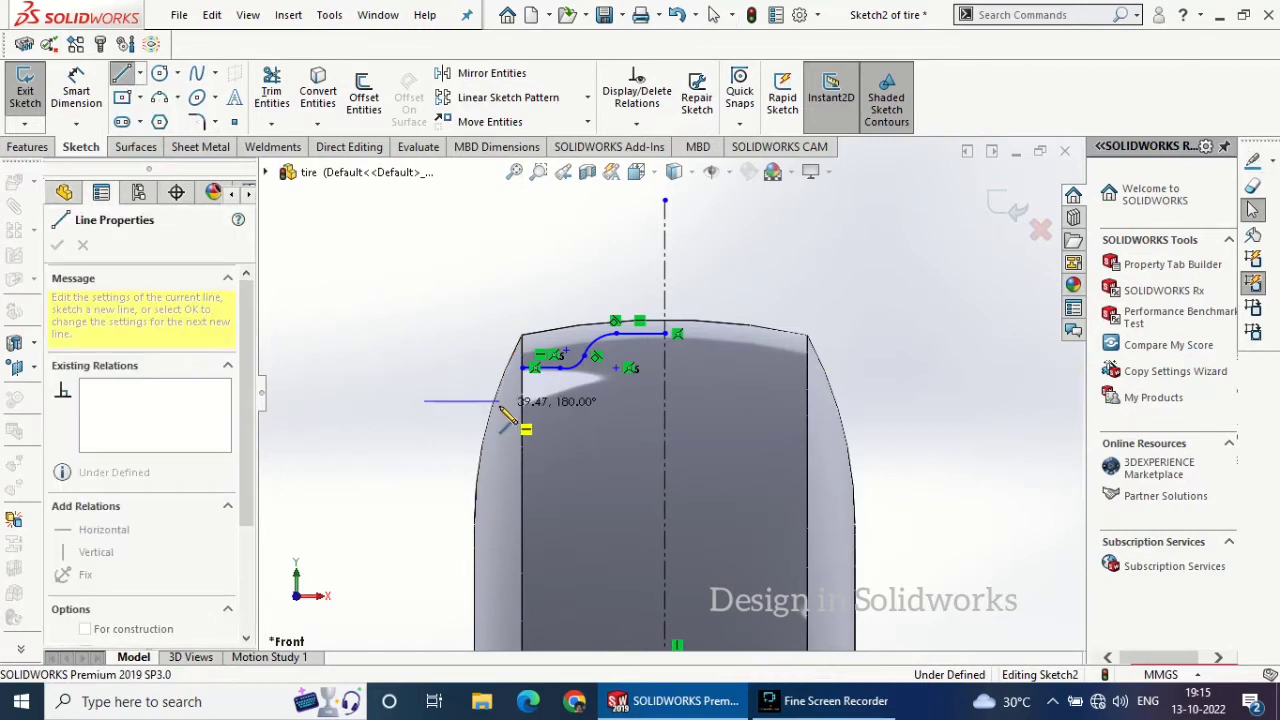
{"action": "left_click", "coordinate": [500, 401]}
{"action": "right_click", "coordinate": [472, 286]}
{"action": "left_click", "coordinate": [508, 300]}
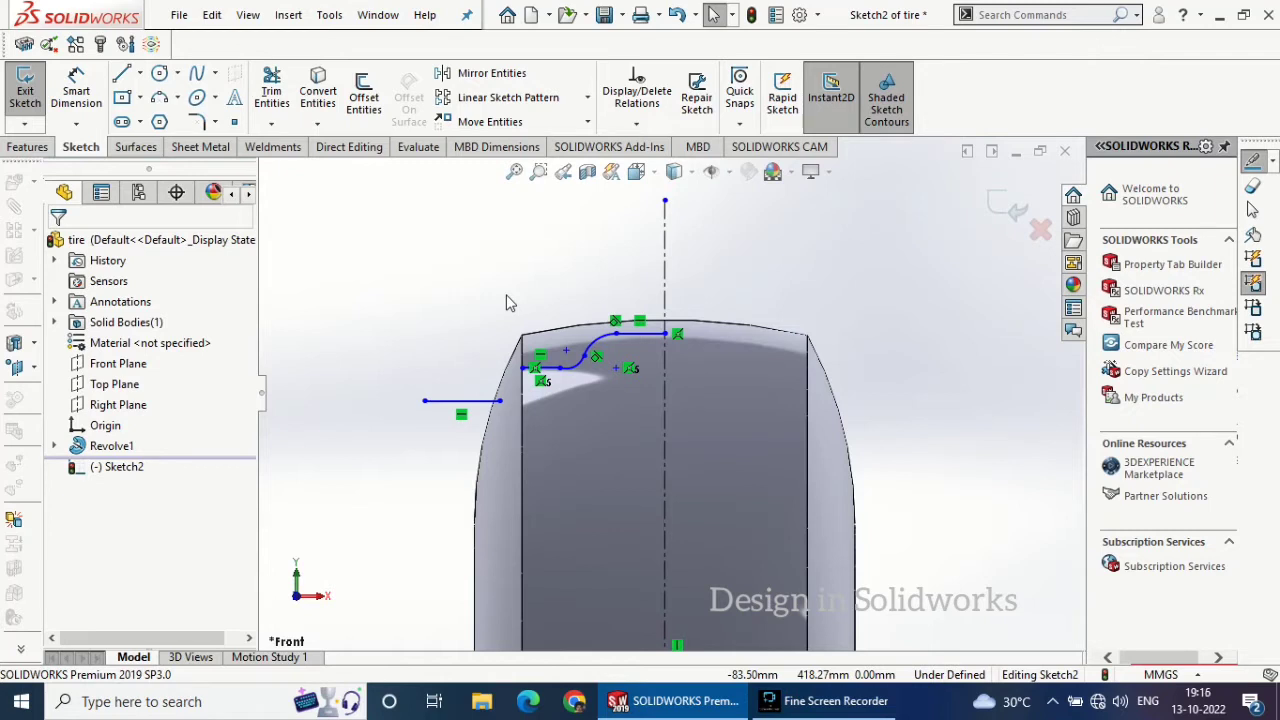
{"action": "double_click", "coordinate": [484, 405]}
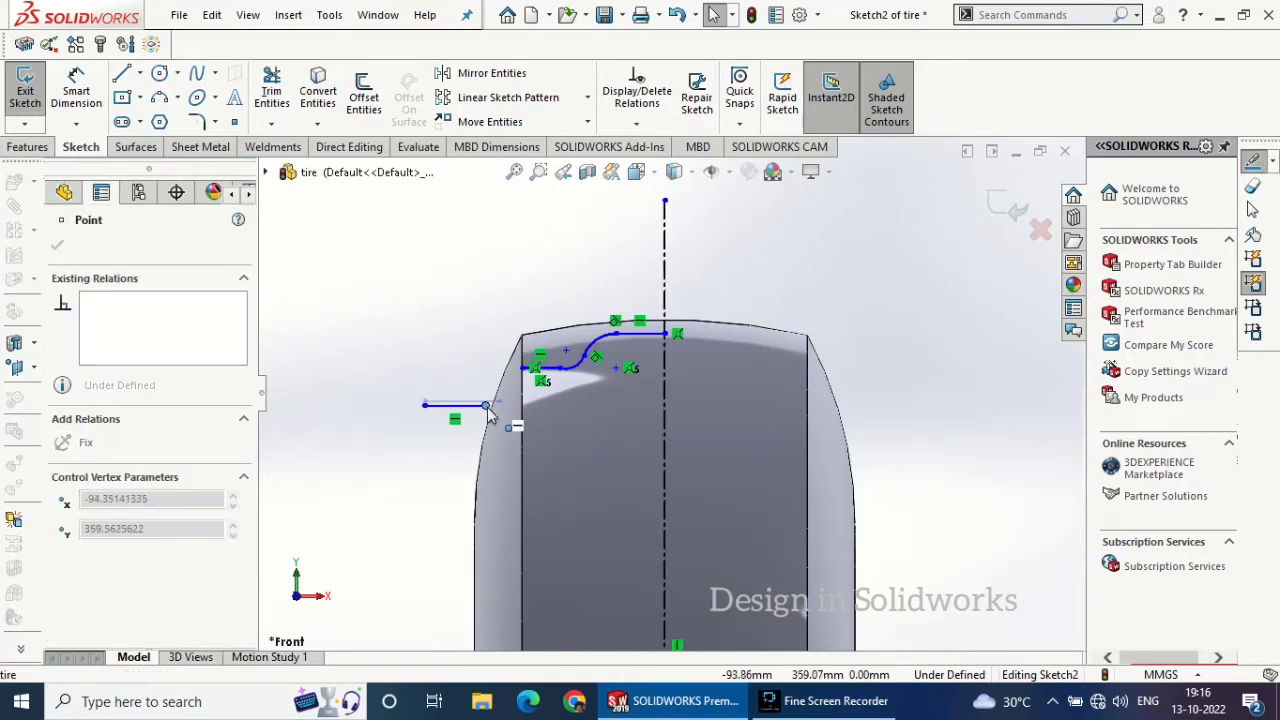
{"action": "left_click_drag", "start_coordinate": [488, 409], "coordinate": [492, 406]}
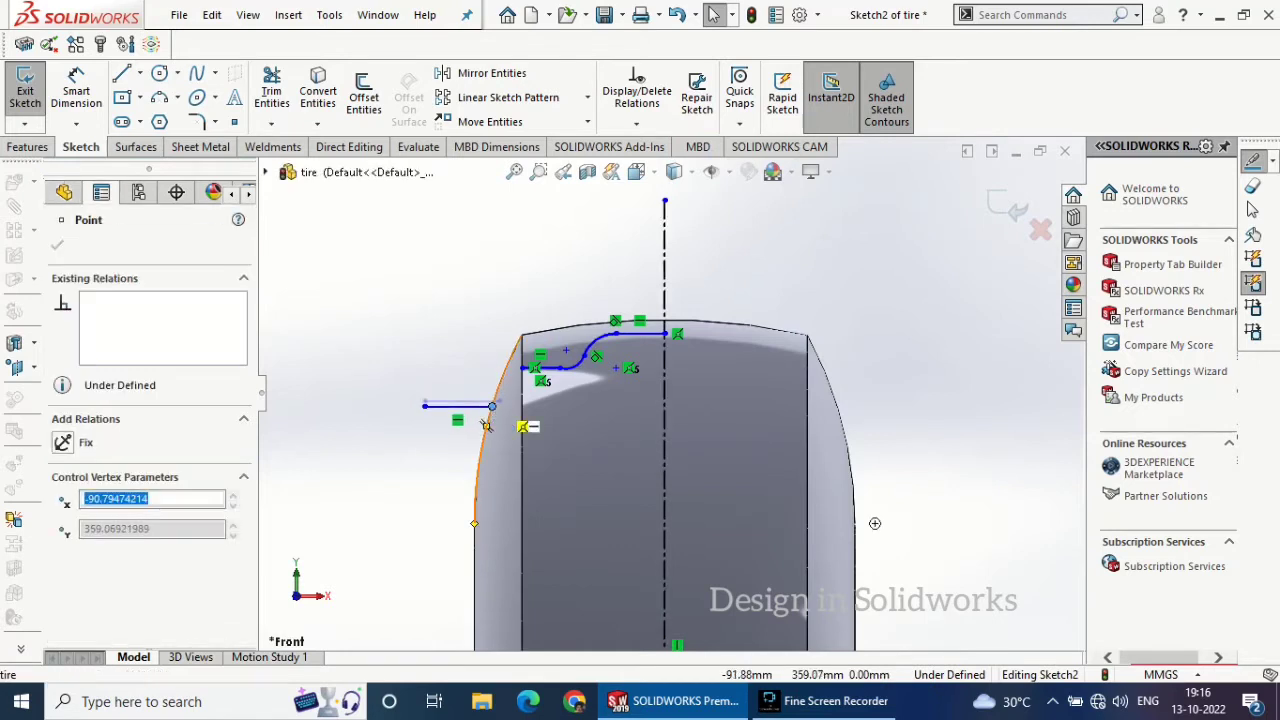
- Connect the outer end of the stepped profile at the left tread edge to the new horizontal line with a two-point spline
{"action": "left_click", "coordinate": [196, 74]}
{"action": "left_click", "coordinate": [522, 368]}
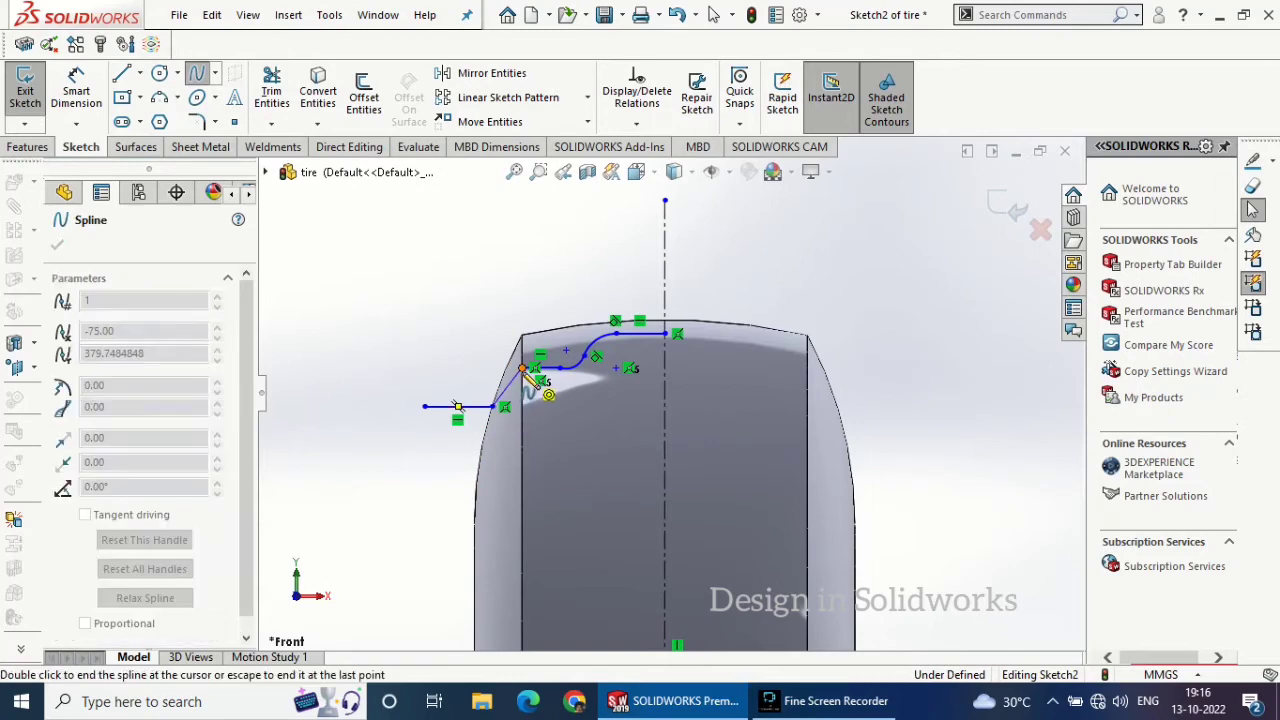
{"action": "double_click", "coordinate": [500, 406]}
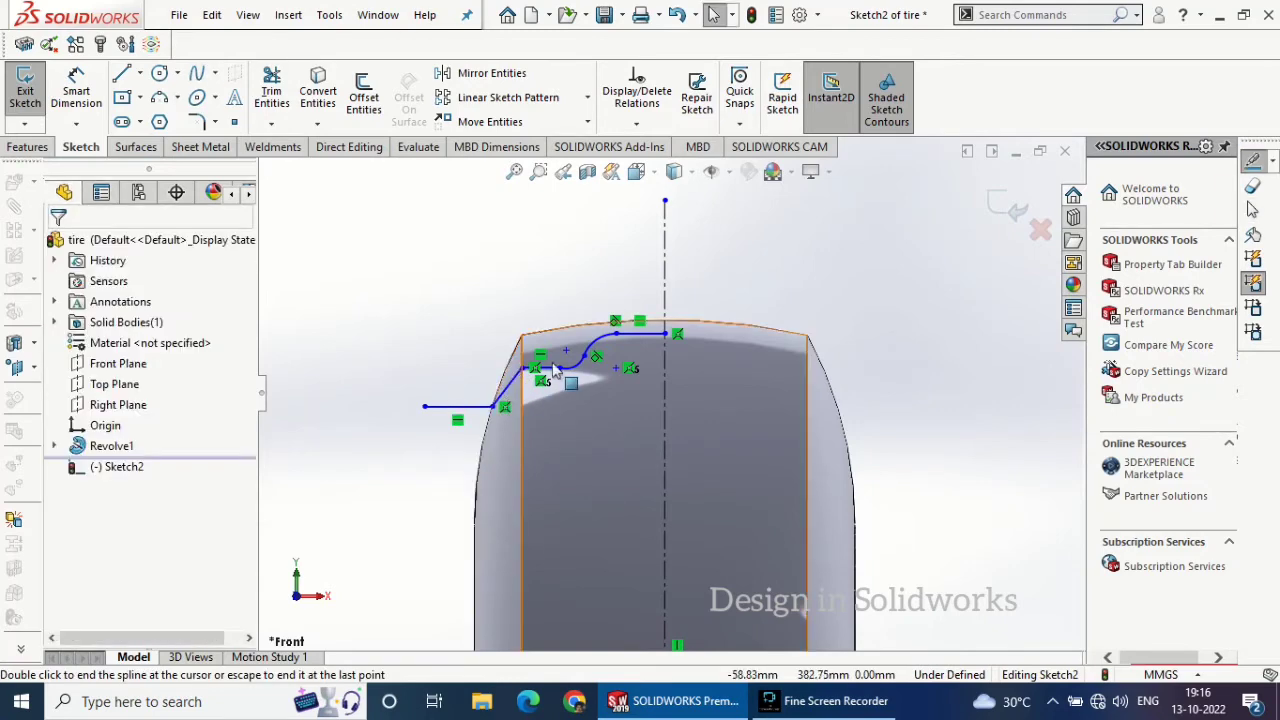
- Make the spline tangent to the outer horizontal line at its lower end and to the profile's lower horizontal line at its upper end
{"action": "scroll", "coordinate": [455, 512], "scroll_direction": "down", "scroll_amount": 5}
{"action": "left_click", "coordinate": [462, 507]}
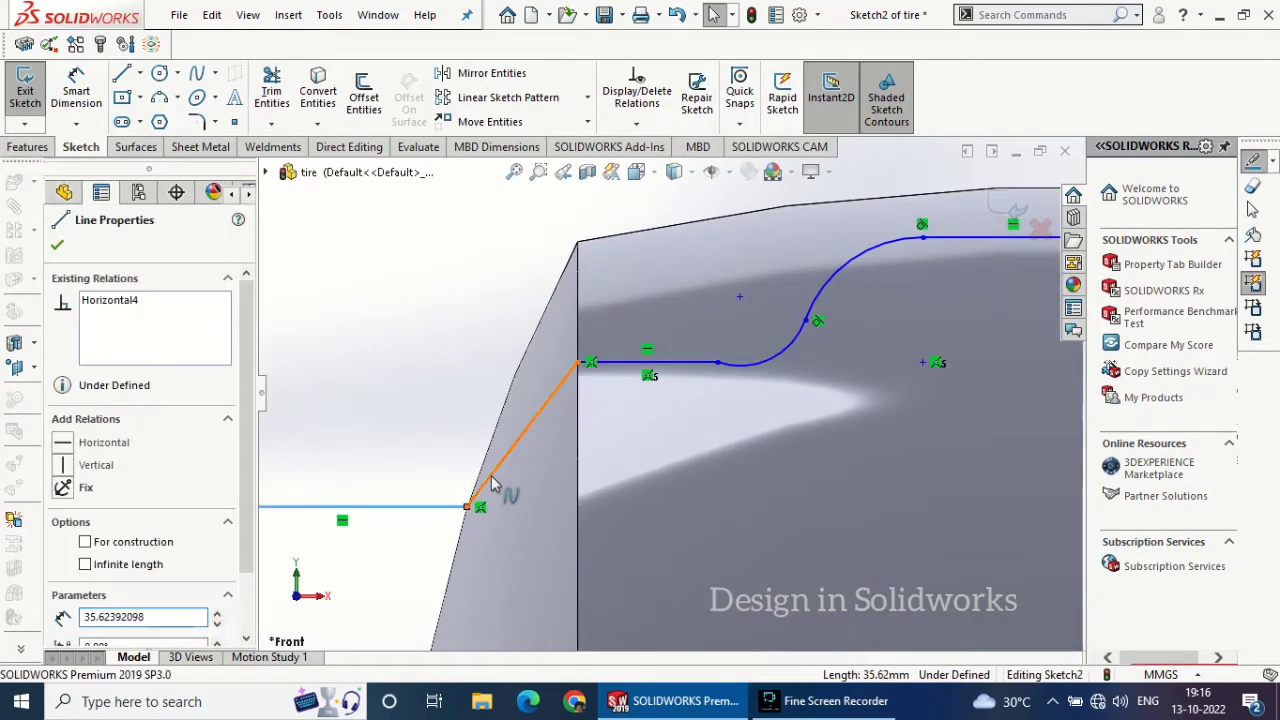
{"action": "left_click", "coordinate": [503, 466], "text": "ctrl"}
{"action": "left_click", "coordinate": [574, 390]}
{"action": "left_click", "coordinate": [57, 245]}
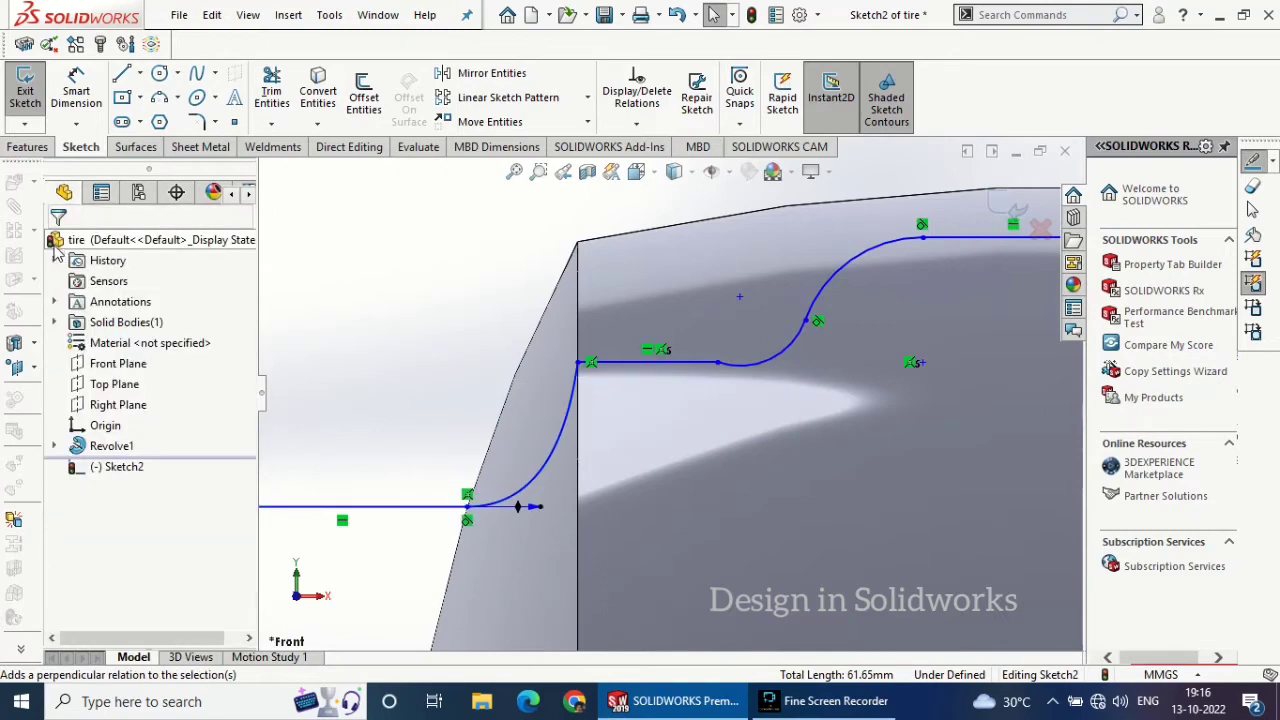
{"action": "left_click", "coordinate": [607, 363]}
{"action": "left_click", "coordinate": [574, 405], "text": "ctrl"}
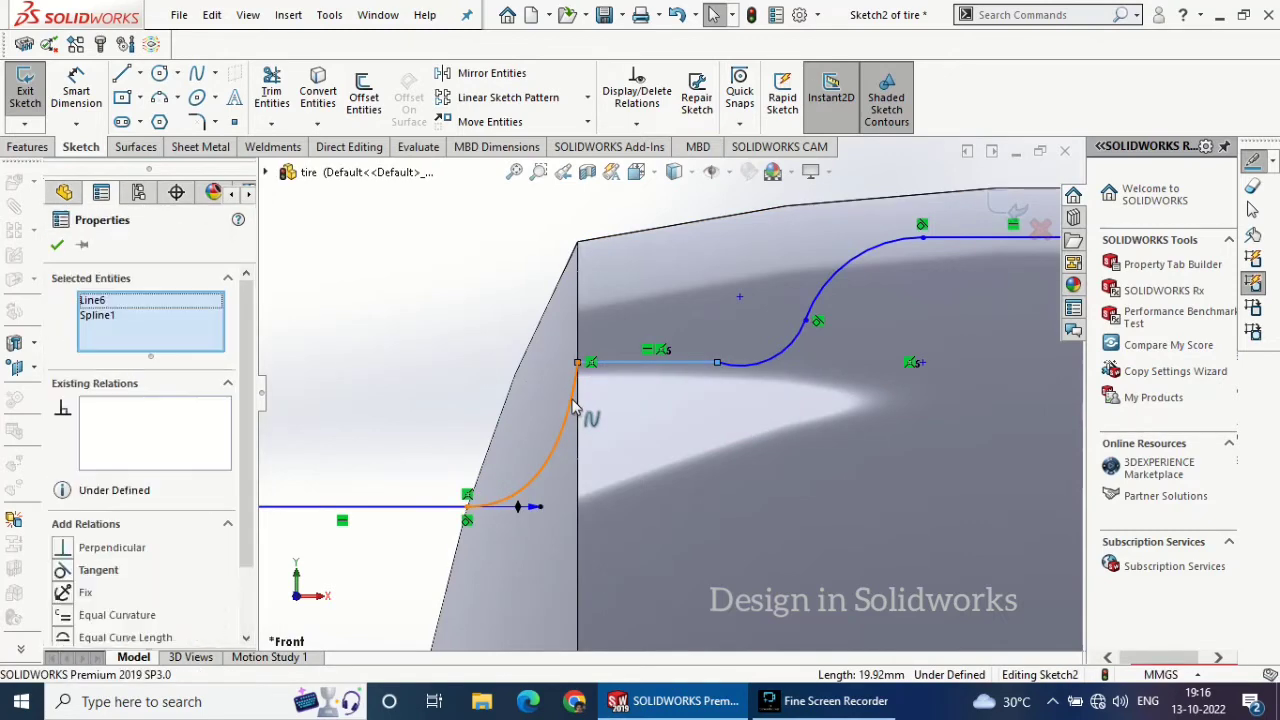
{"action": "left_click", "coordinate": [655, 318]}
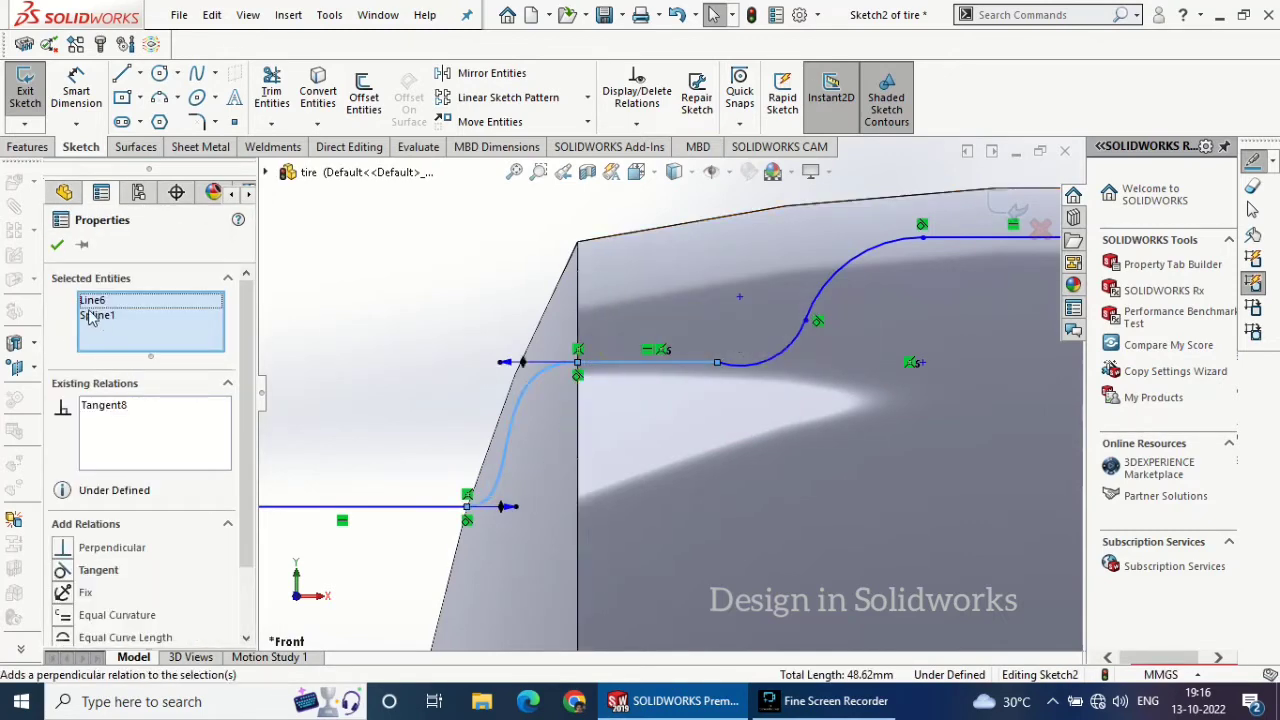
{"action": "left_click", "coordinate": [57, 245]}
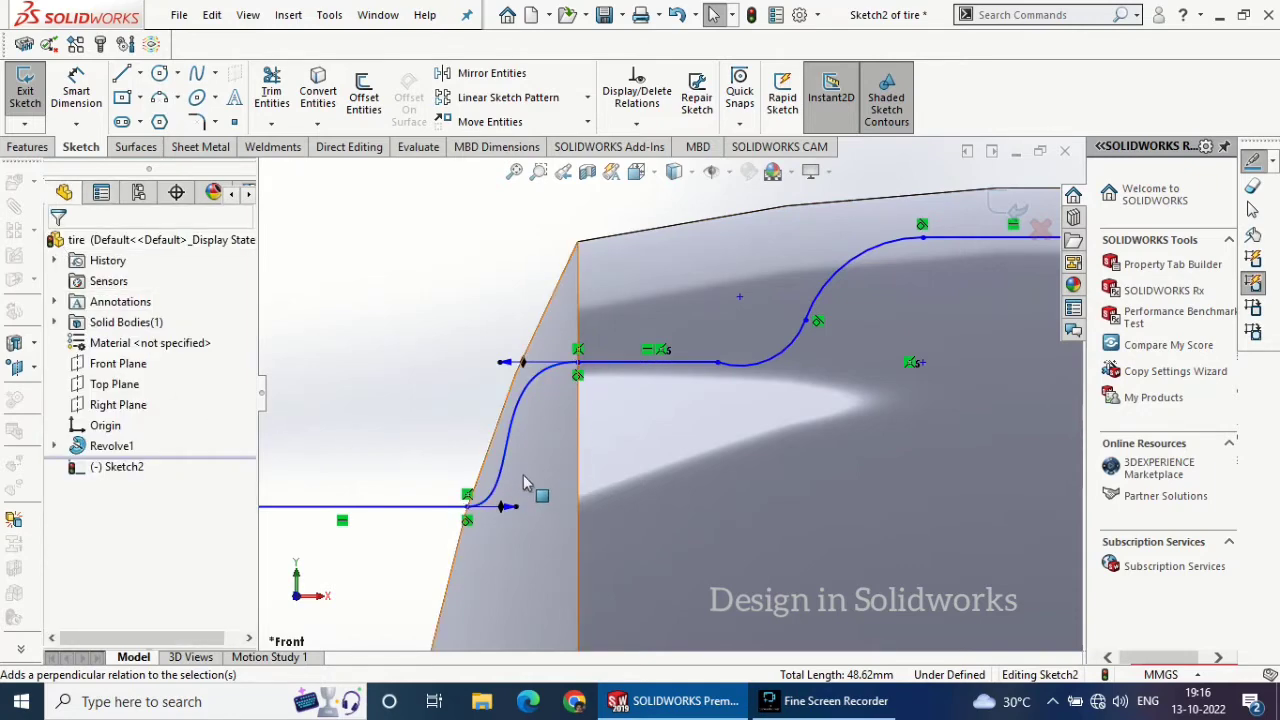
- Dimension the profile's top horizontal line at 400 mm above the origin
{"action": "scroll", "coordinate": [527, 484], "scroll_direction": "up", "scroll_amount": 3}
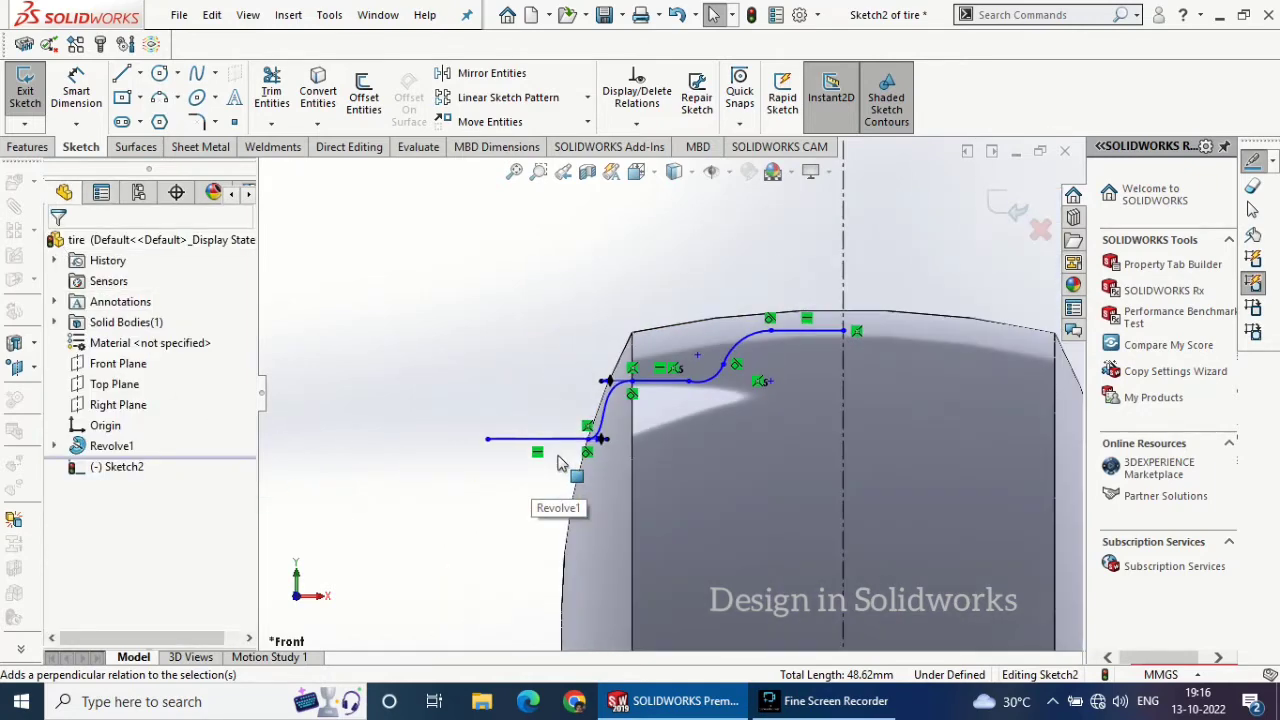
{"action": "scroll", "coordinate": [560, 464], "scroll_direction": "up", "scroll_amount": 3}
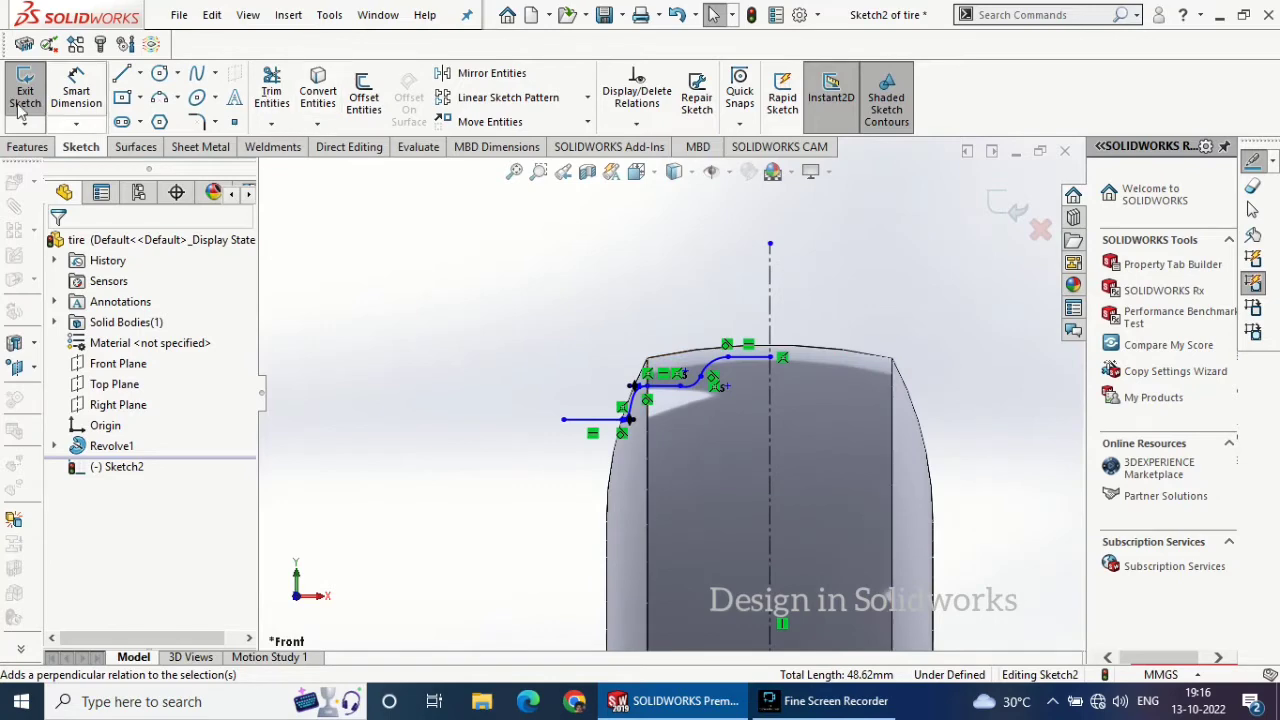
{"action": "left_click", "coordinate": [76, 92]}
{"action": "left_click", "coordinate": [760, 357]}
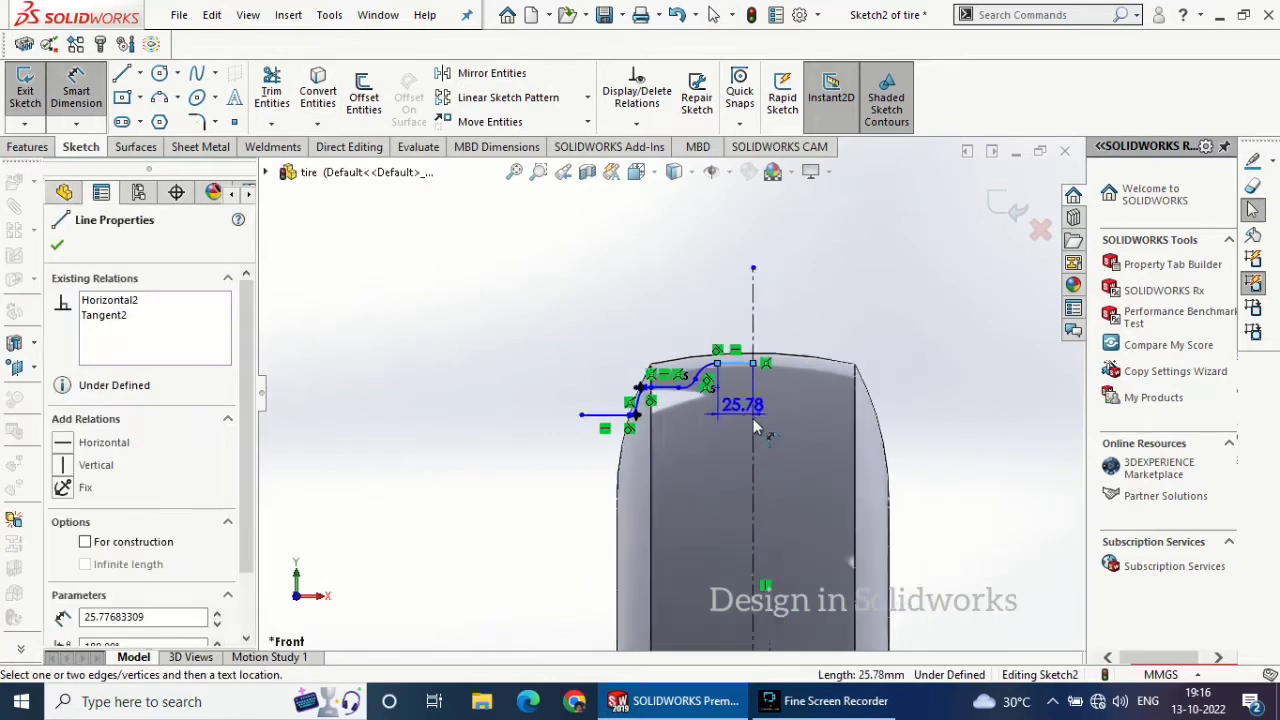
{"action": "left_click", "coordinate": [703, 600]}
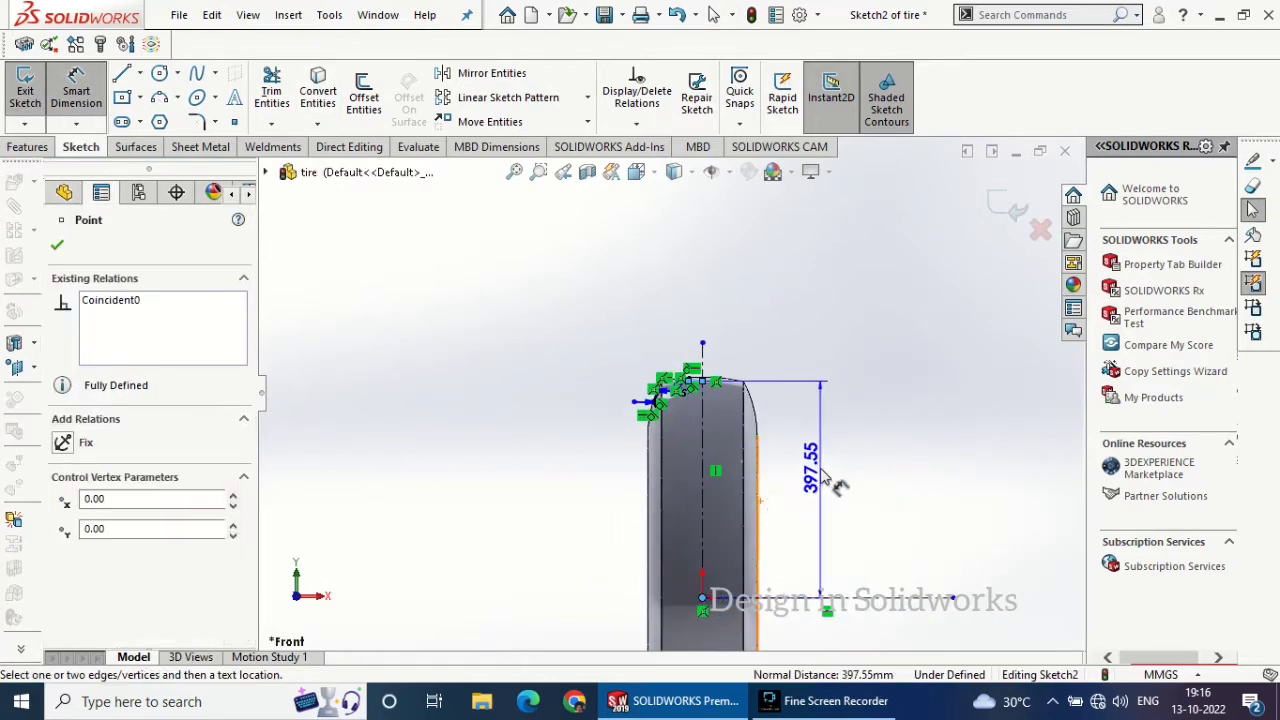
{"action": "left_click", "coordinate": [822, 472]}
{"action": "type", "text": "40"}
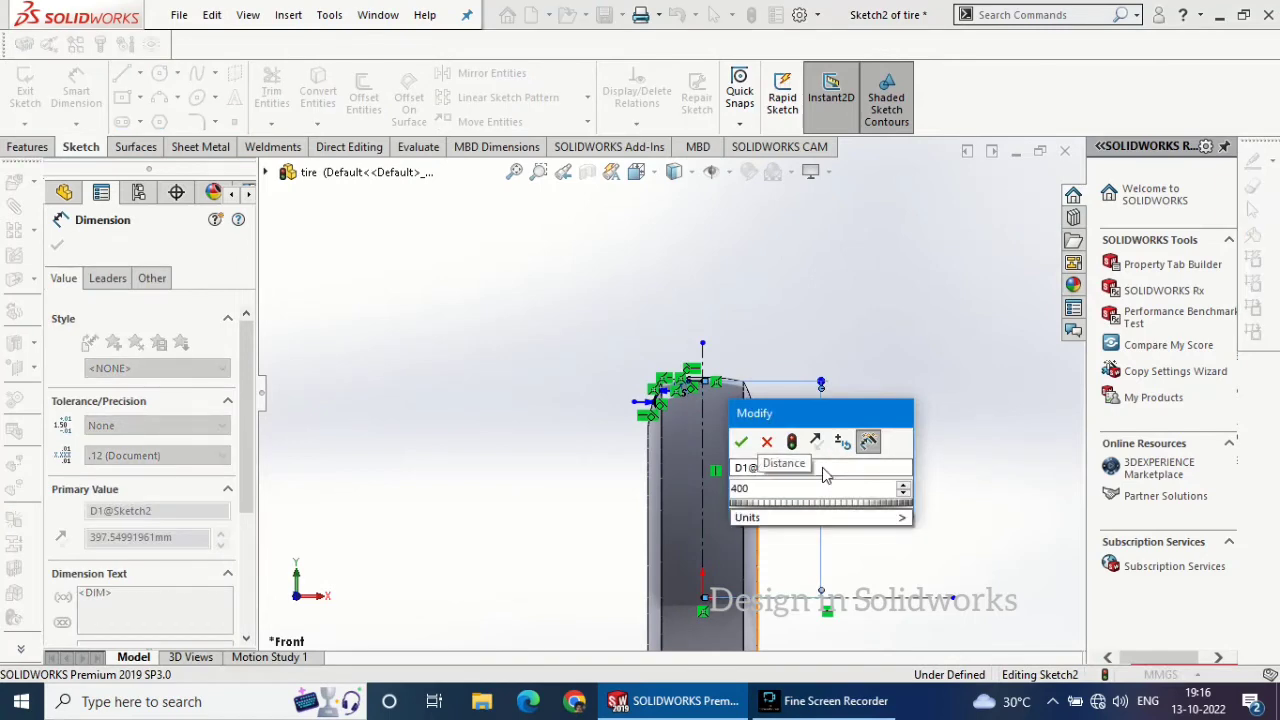
{"action": "type", "text": "0"}
{"action": "key", "text": "Return"}
- Dimension both arcs of the stepped profile with a radius of 10 mm
{"action": "scroll", "coordinate": [693, 397], "scroll_direction": "down", "scroll_amount": 5}
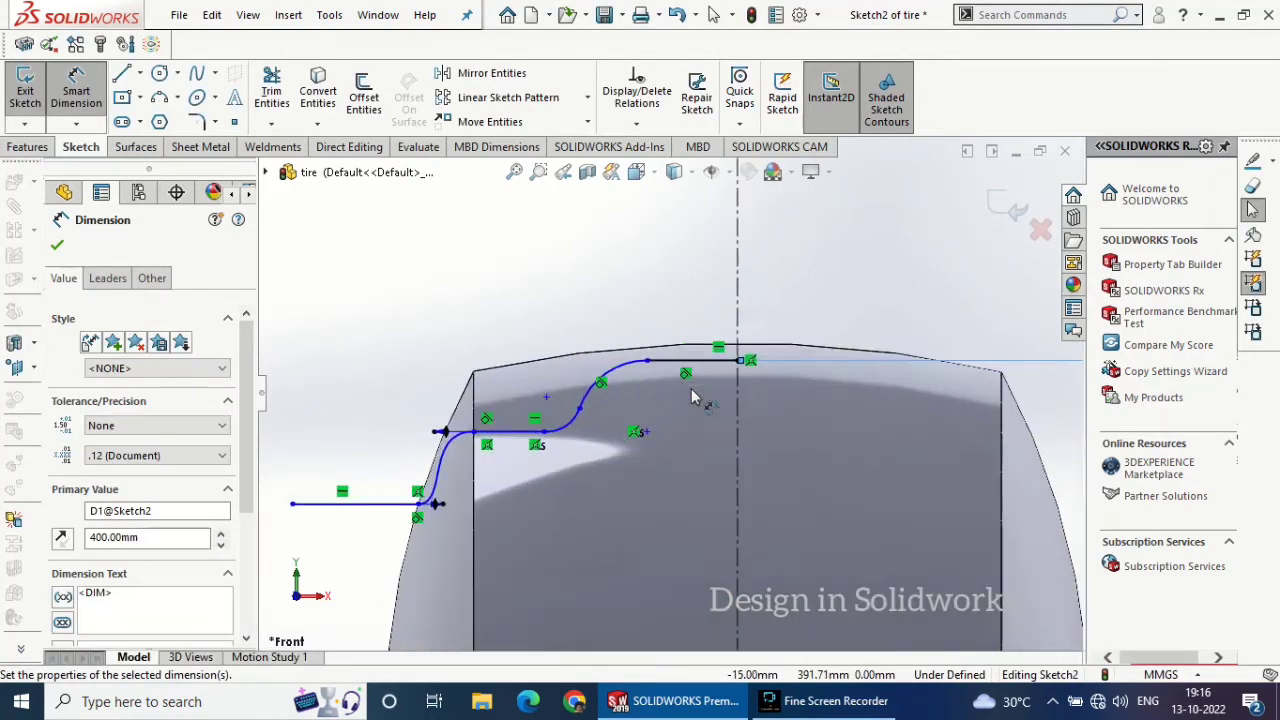
{"action": "scroll", "coordinate": [686, 395], "scroll_direction": "down", "scroll_amount": 1}
{"action": "left_click", "coordinate": [594, 378]}
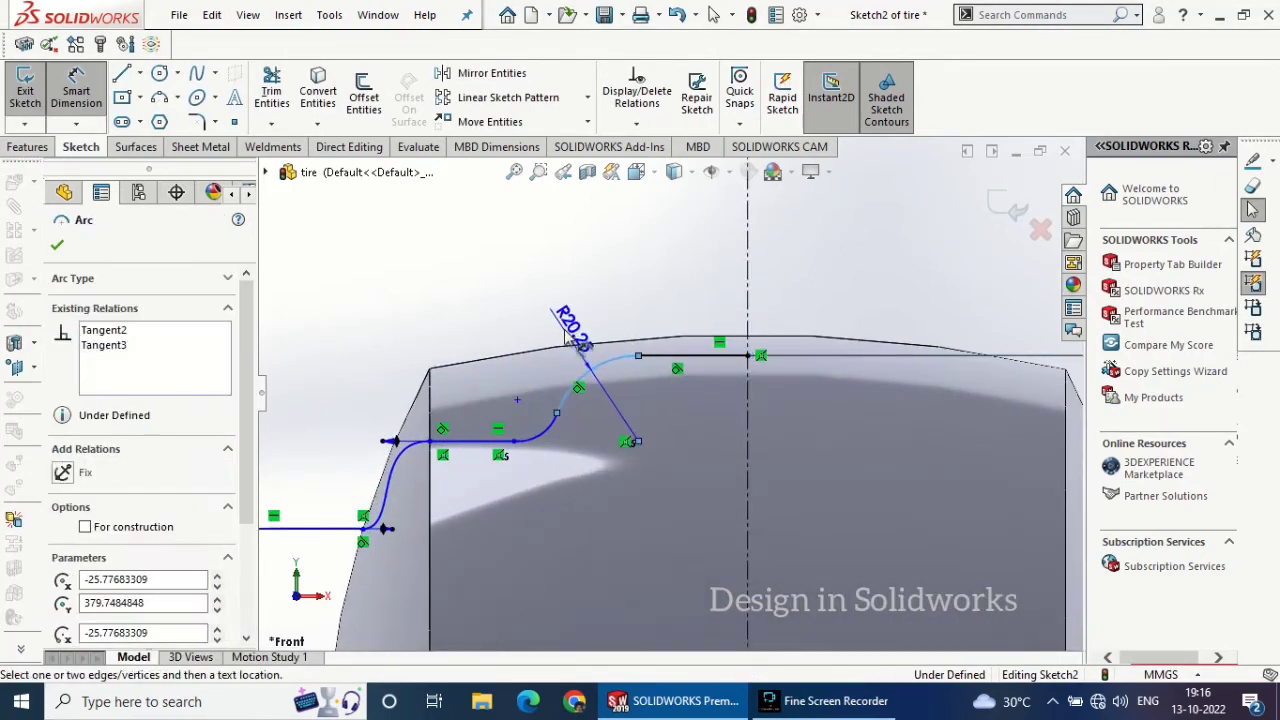
{"action": "left_click", "coordinate": [555, 305]}
{"action": "type", "text": "10"}
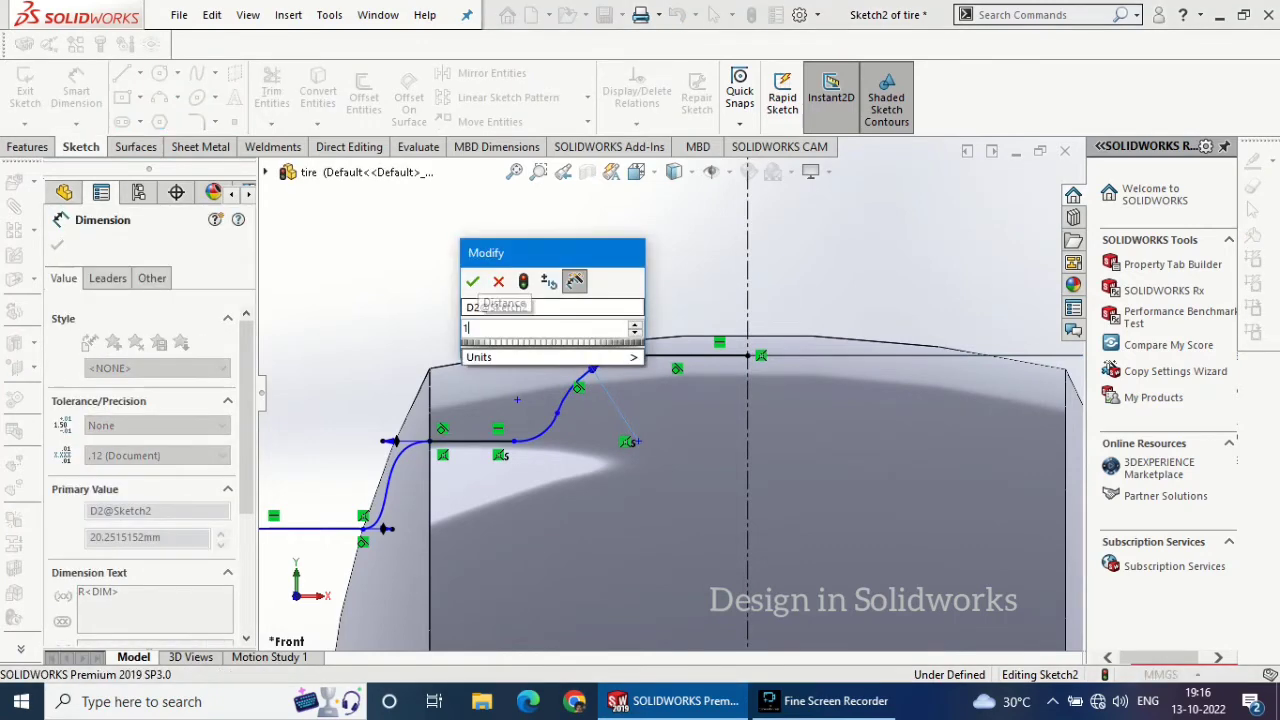
{"action": "key", "text": "Return"}
{"action": "left_click", "coordinate": [568, 437]}
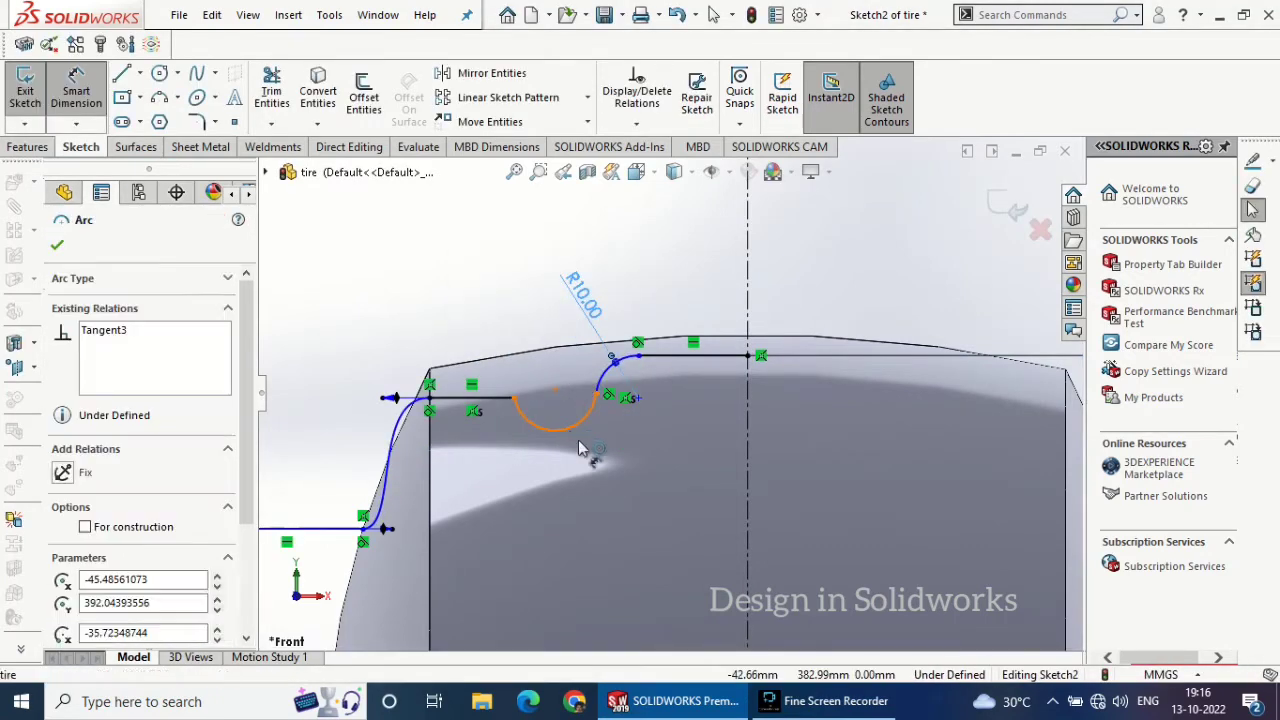
{"action": "left_click", "coordinate": [588, 446]}
{"action": "type", "text": "10"}
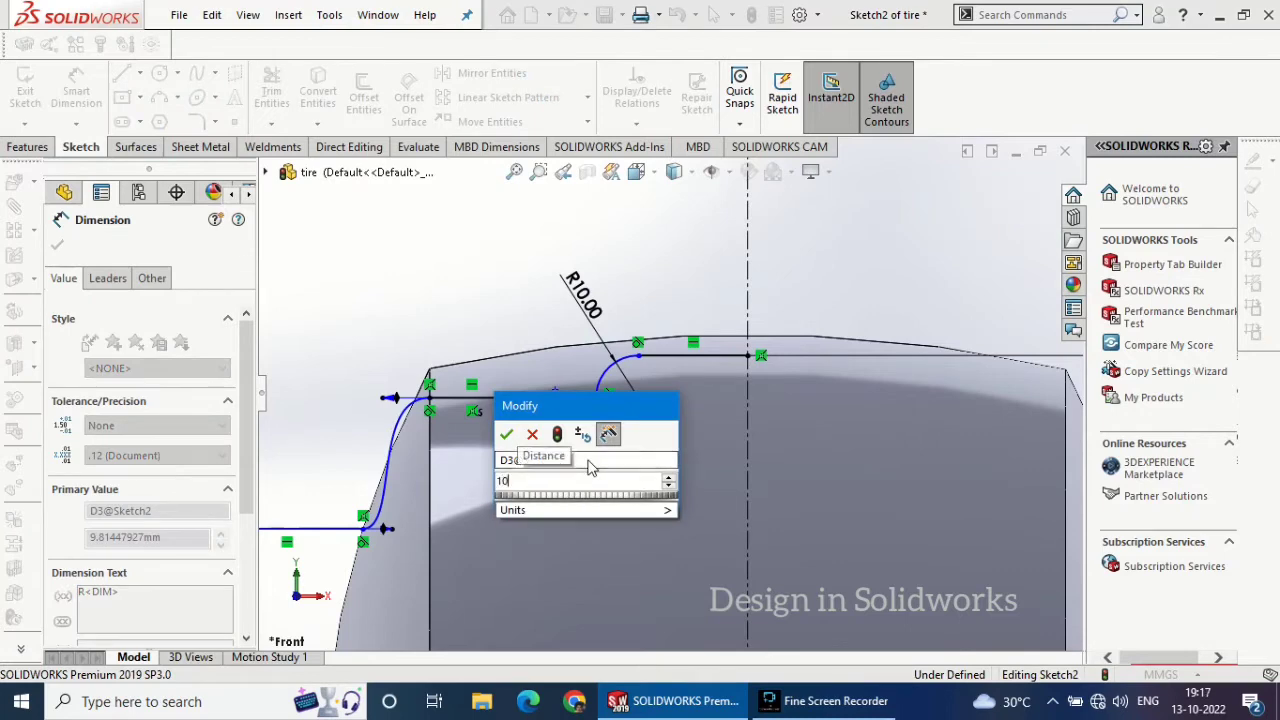
{"action": "key", "text": "Return"}
{"action": "left_click", "coordinate": [57, 248]}
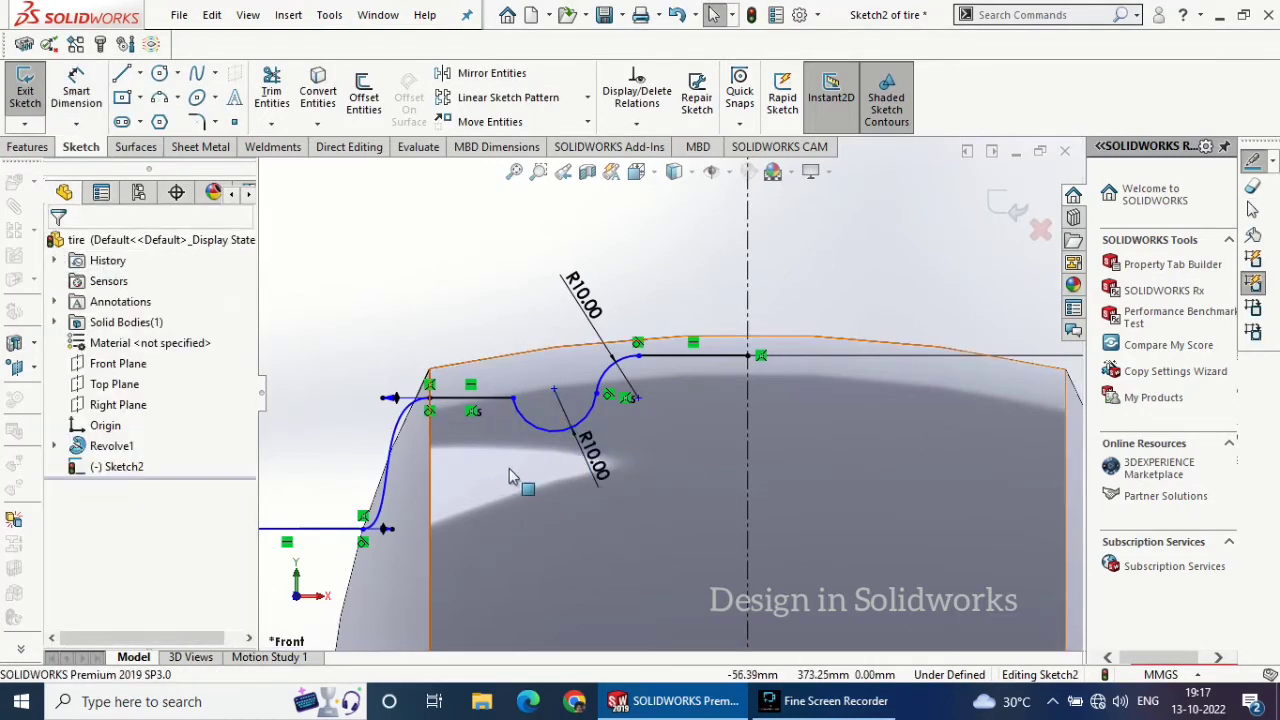
- Add a tangent relation between the lower 10 mm arc and the adjoining lower horizontal line
{"action": "left_click", "coordinate": [516, 414]}
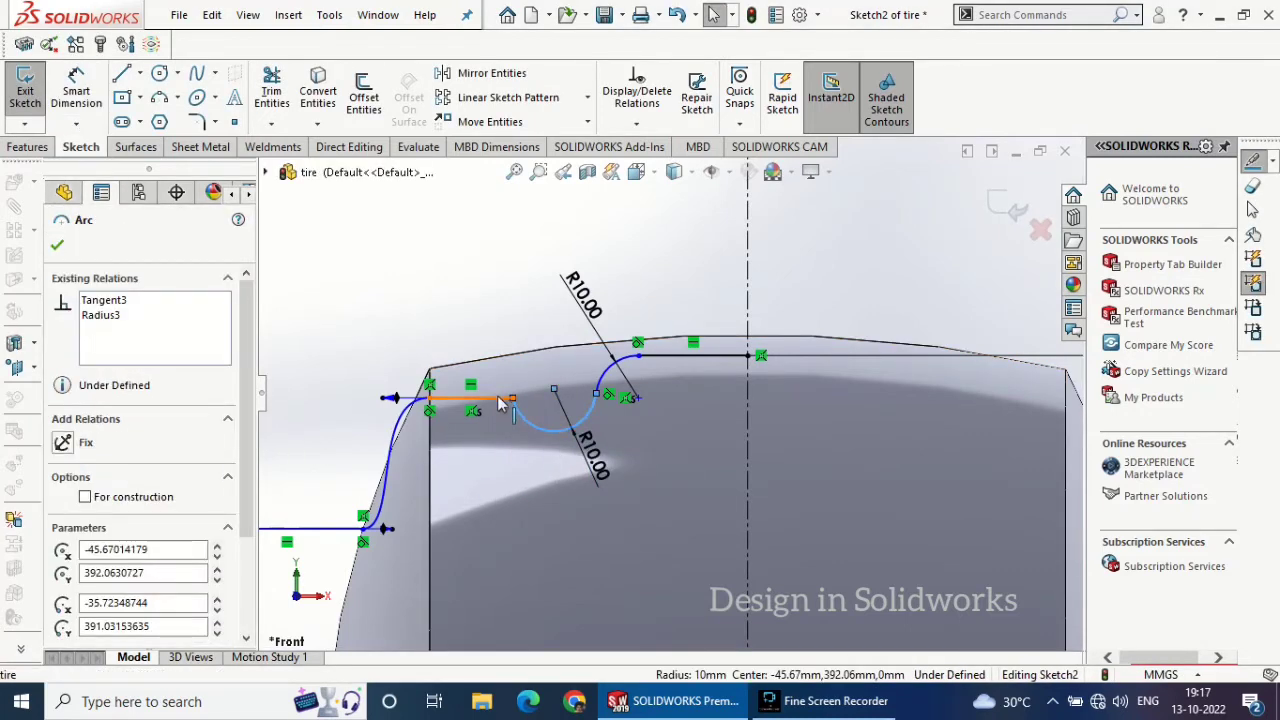
{"action": "left_click", "coordinate": [500, 405], "text": "ctrl"}
{"action": "left_click", "coordinate": [556, 333]}
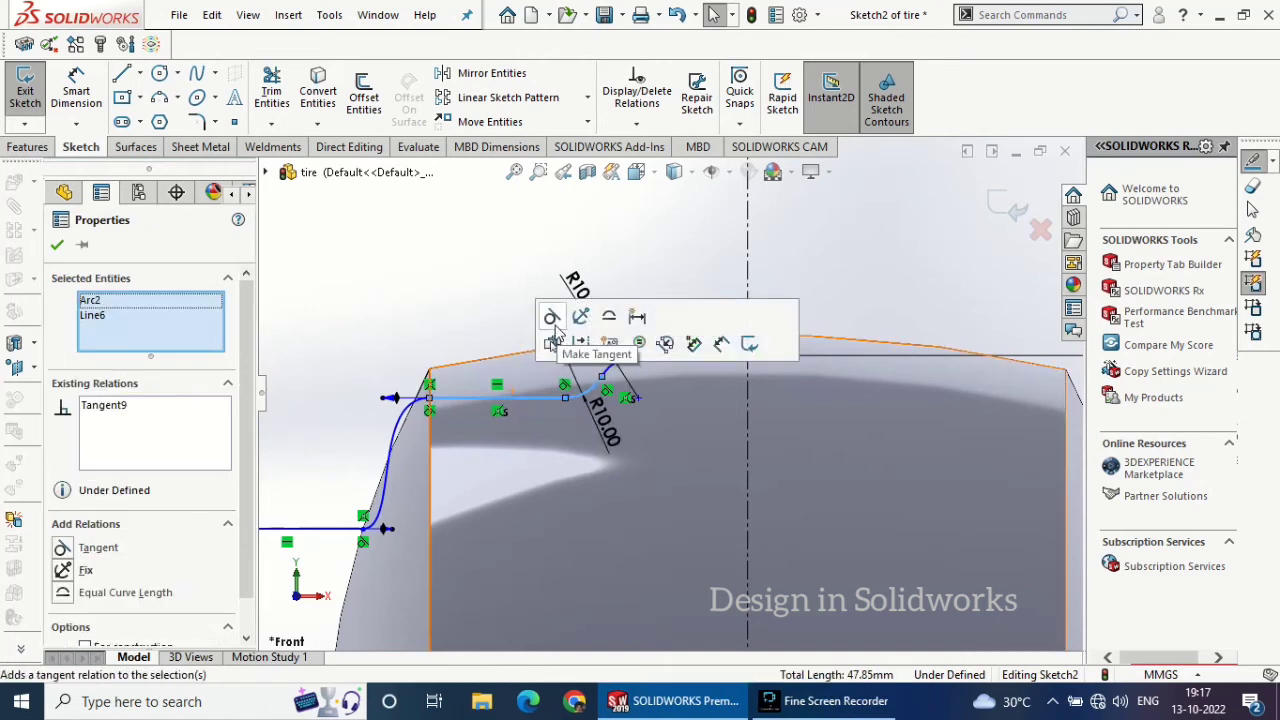
{"action": "left_click", "coordinate": [57, 248]}
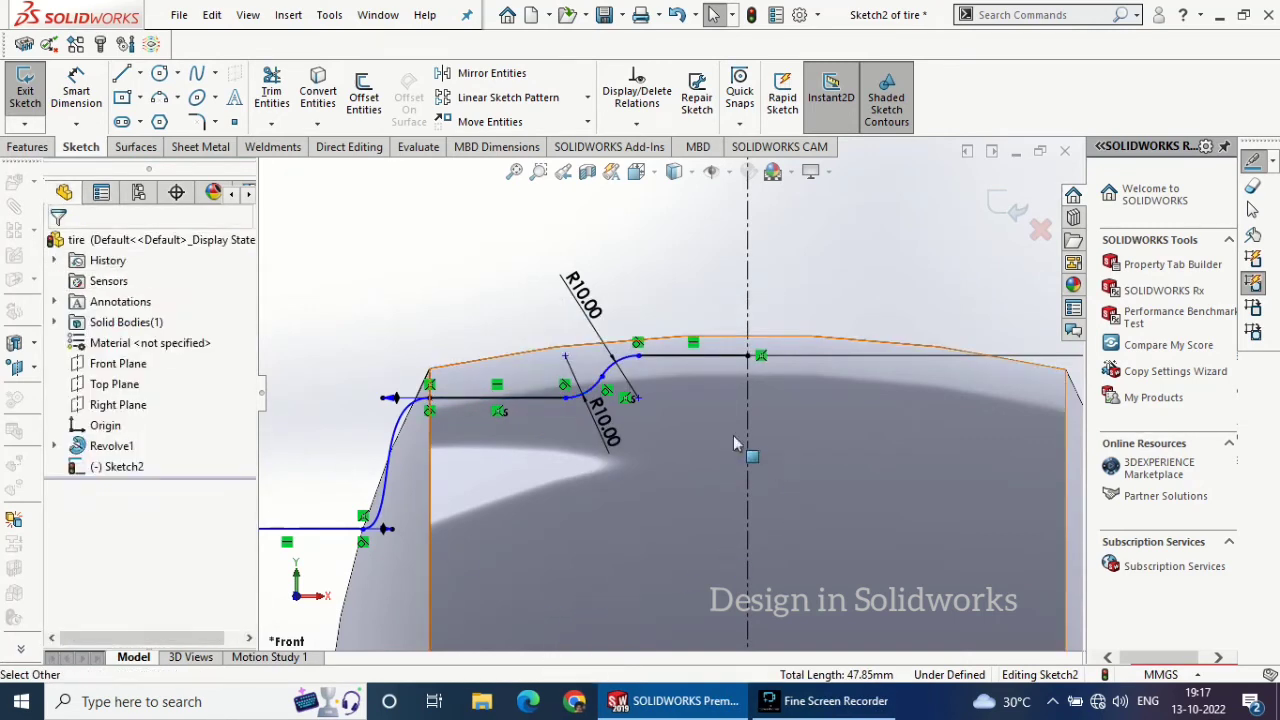
- Set the length of the profile's top horizontal line to 20 mm
{"action": "left_click", "coordinate": [76, 95]}
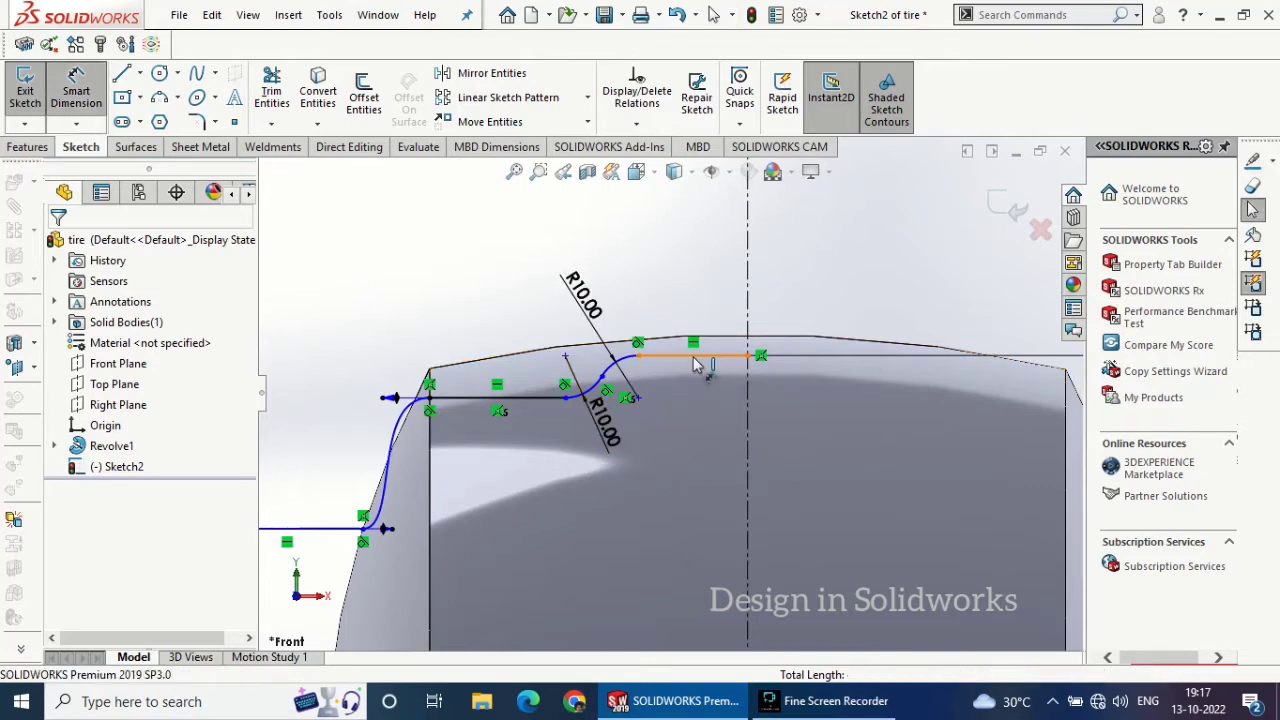
{"action": "left_click", "coordinate": [695, 356]}
{"action": "left_click", "coordinate": [673, 278]}
{"action": "type", "text": "20"}
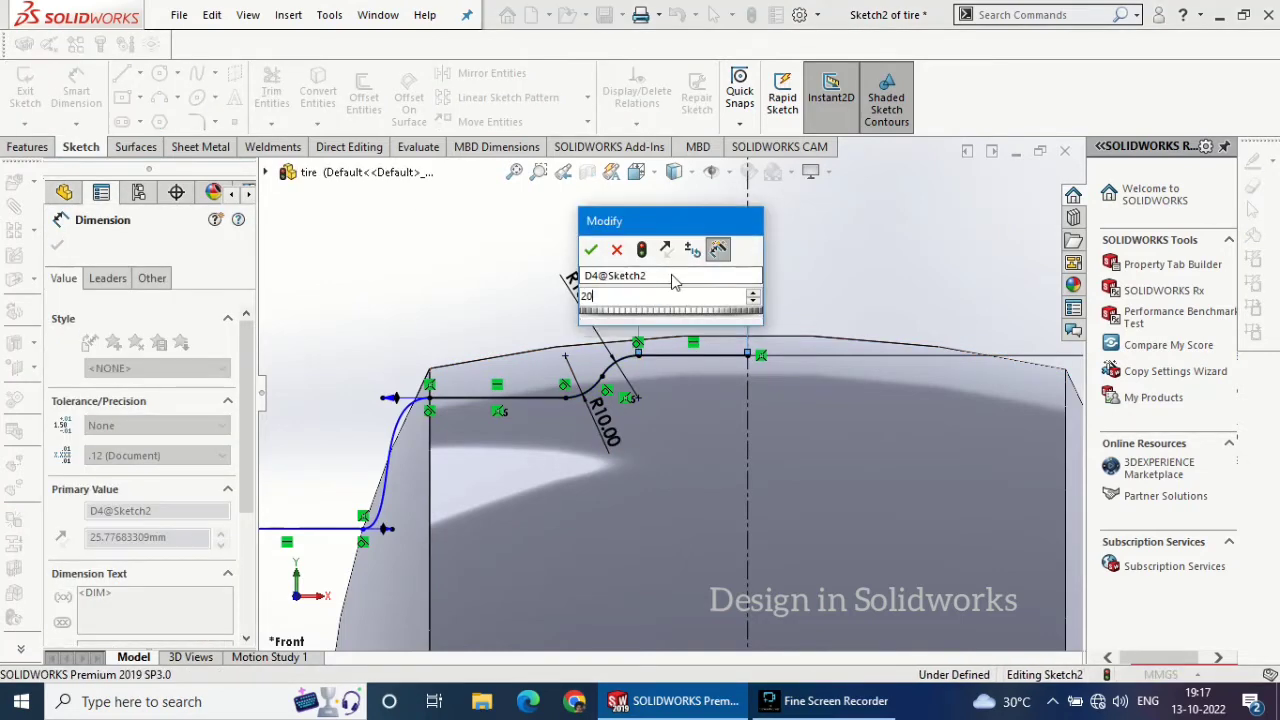
{"action": "key", "text": "Return"}
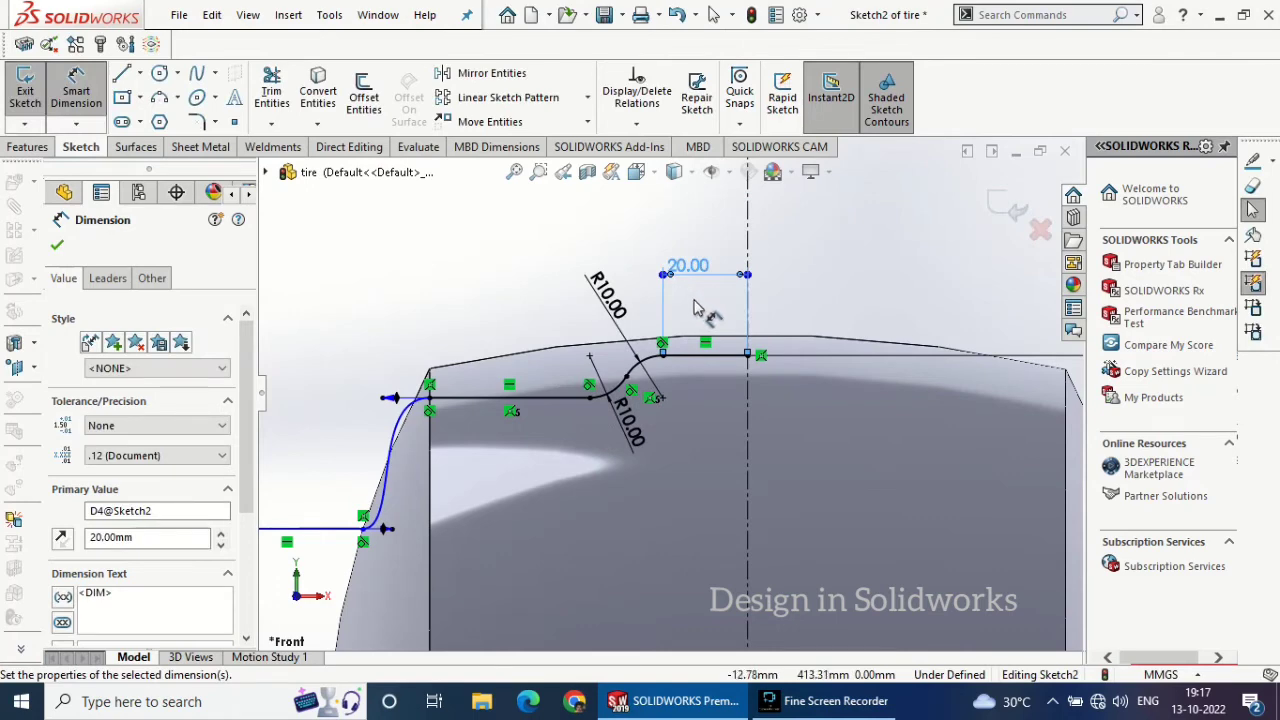
- Try to dimension the distance from the lower arc's left endpoint to the vertical centerline
{"action": "left_click", "coordinate": [589, 397]}
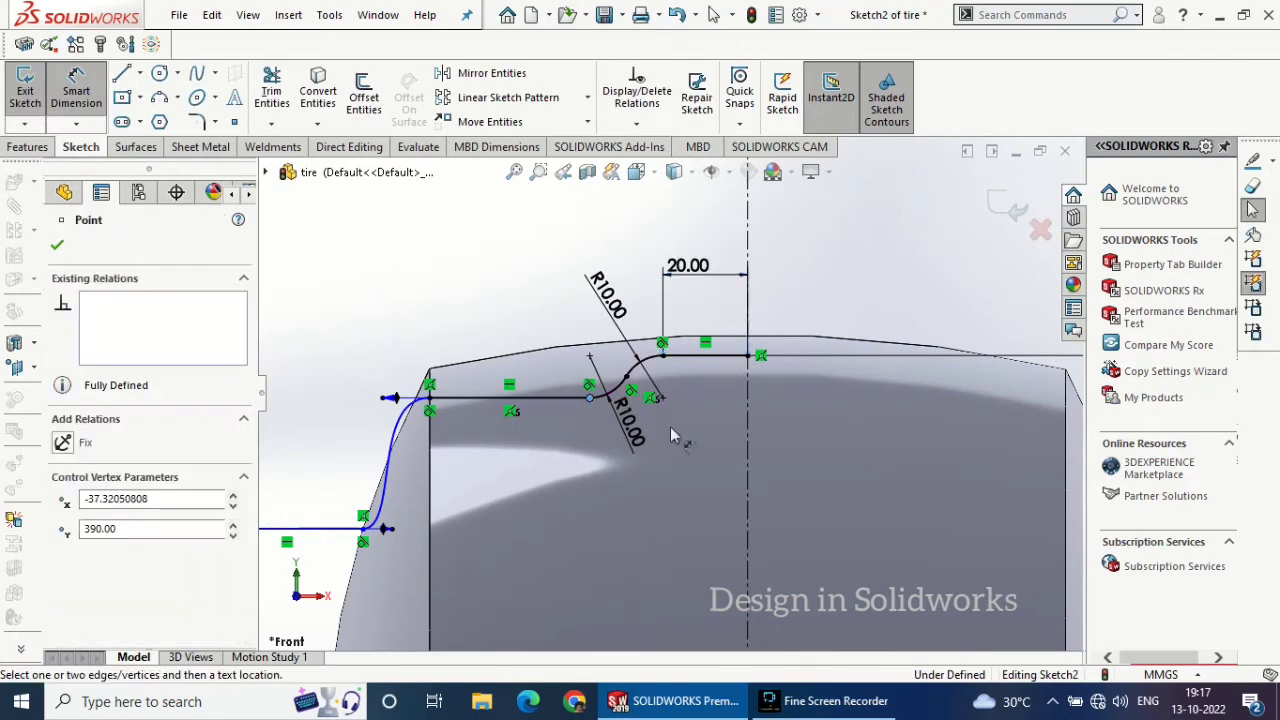
{"action": "left_click", "coordinate": [748, 425]}
{"action": "left_click", "coordinate": [675, 497]}
{"action": "left_click", "coordinate": [756, 376]}
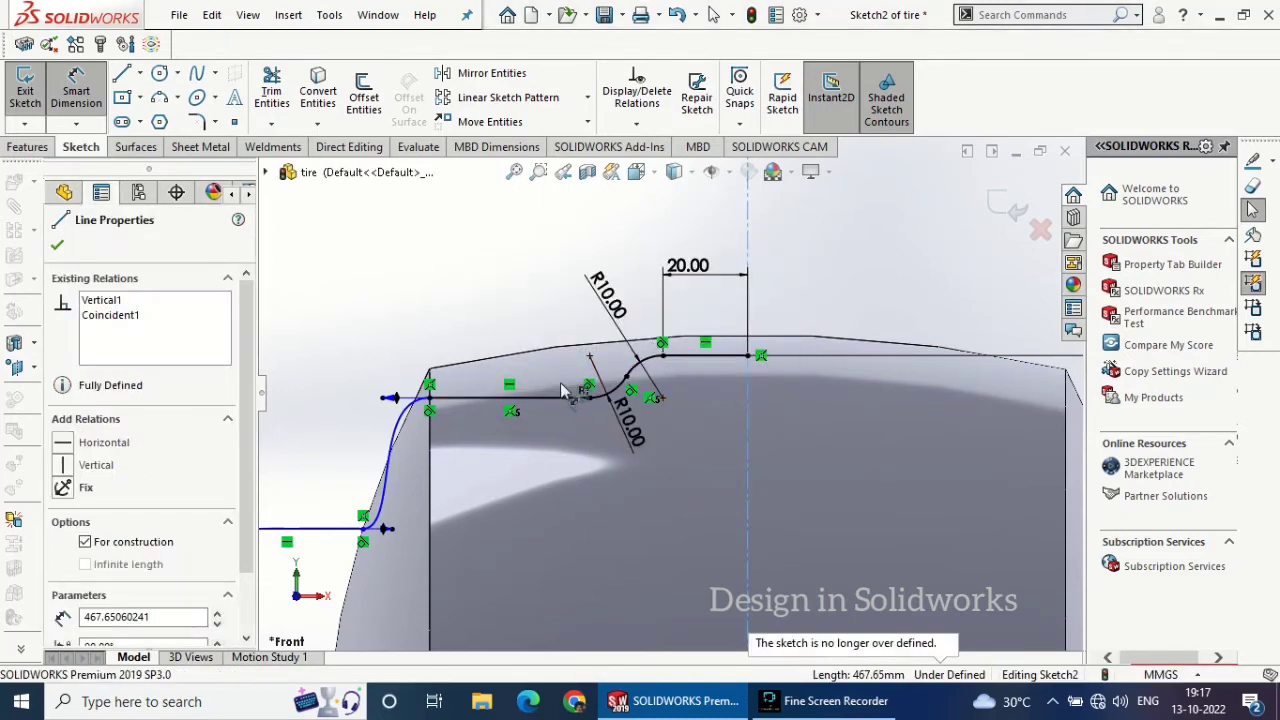
{"action": "left_click", "coordinate": [57, 250]}
- Delete the horizontal relation of the profile's lower line and lower its left end along the tread edge so the line slopes
{"action": "right_click", "coordinate": [510, 388]}
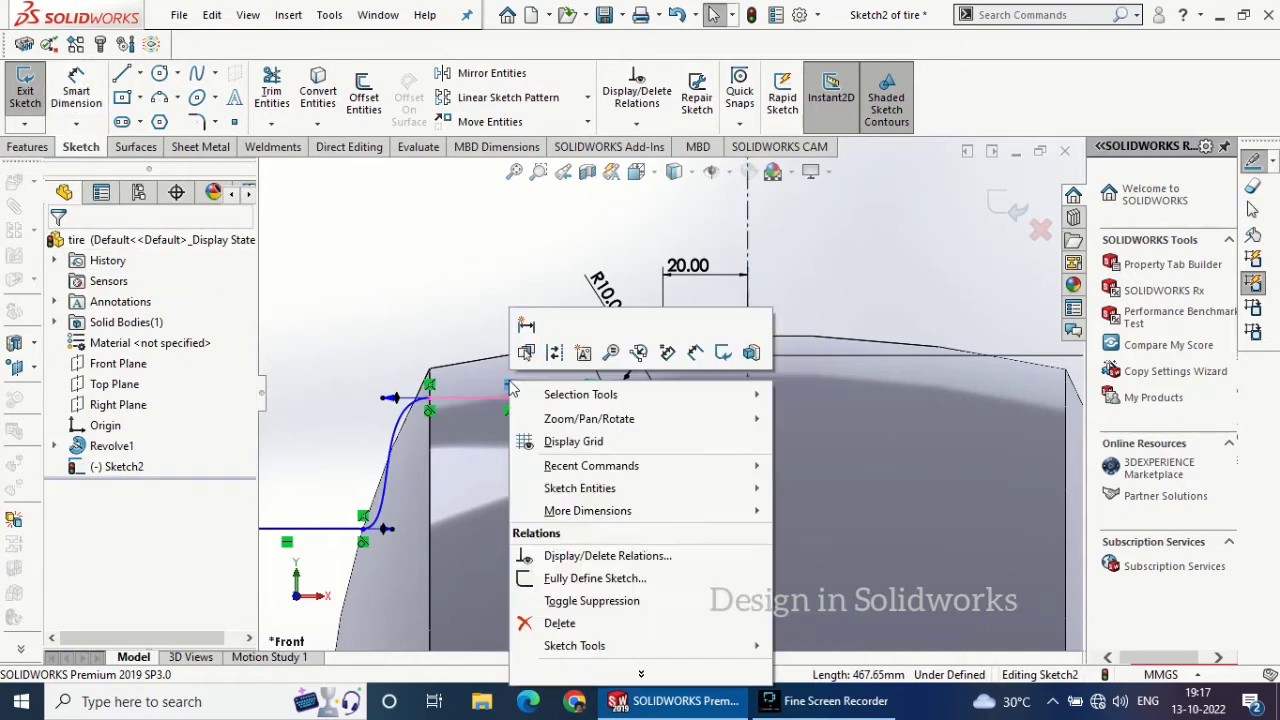
{"action": "left_click", "coordinate": [546, 623]}
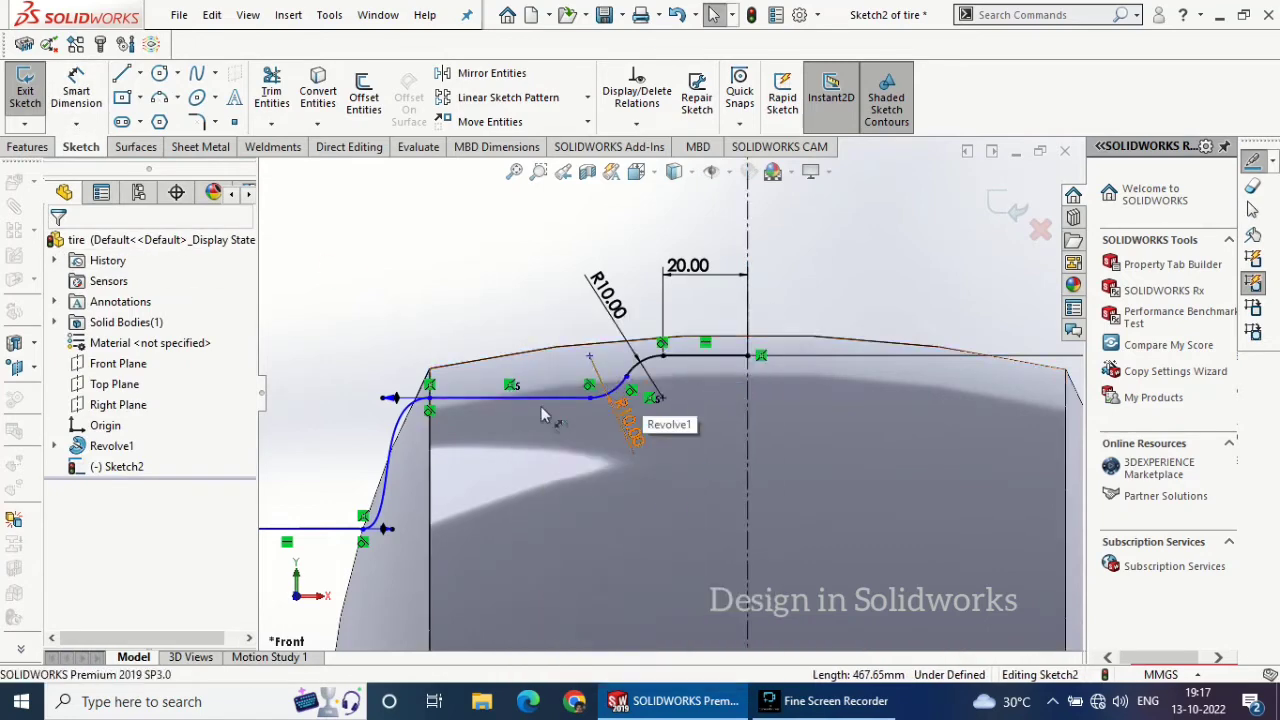
{"action": "left_click_drag", "start_coordinate": [430, 400], "coordinate": [429, 505]}
{"action": "left_click", "coordinate": [336, 422]}
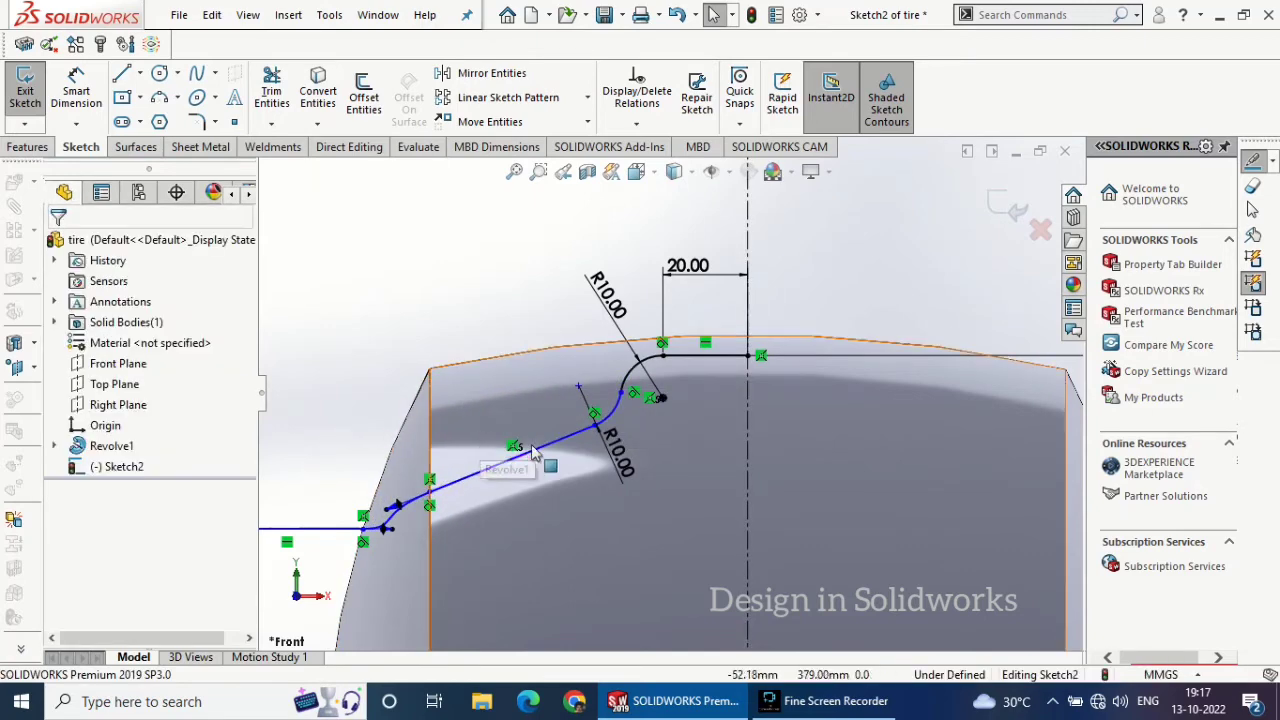
- Dimension the angle between the profile's sloped line and its top horizontal line as 170 degrees
{"action": "left_click", "coordinate": [80, 72]}
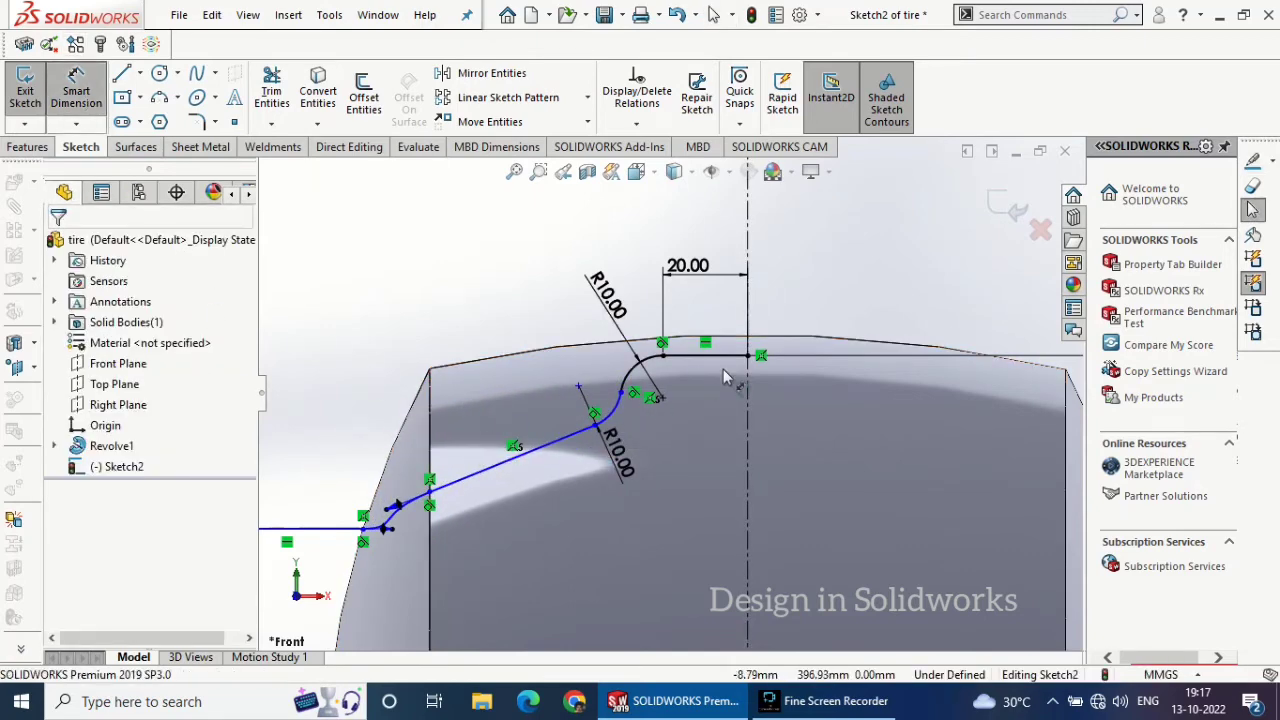
{"action": "left_click", "coordinate": [540, 443]}
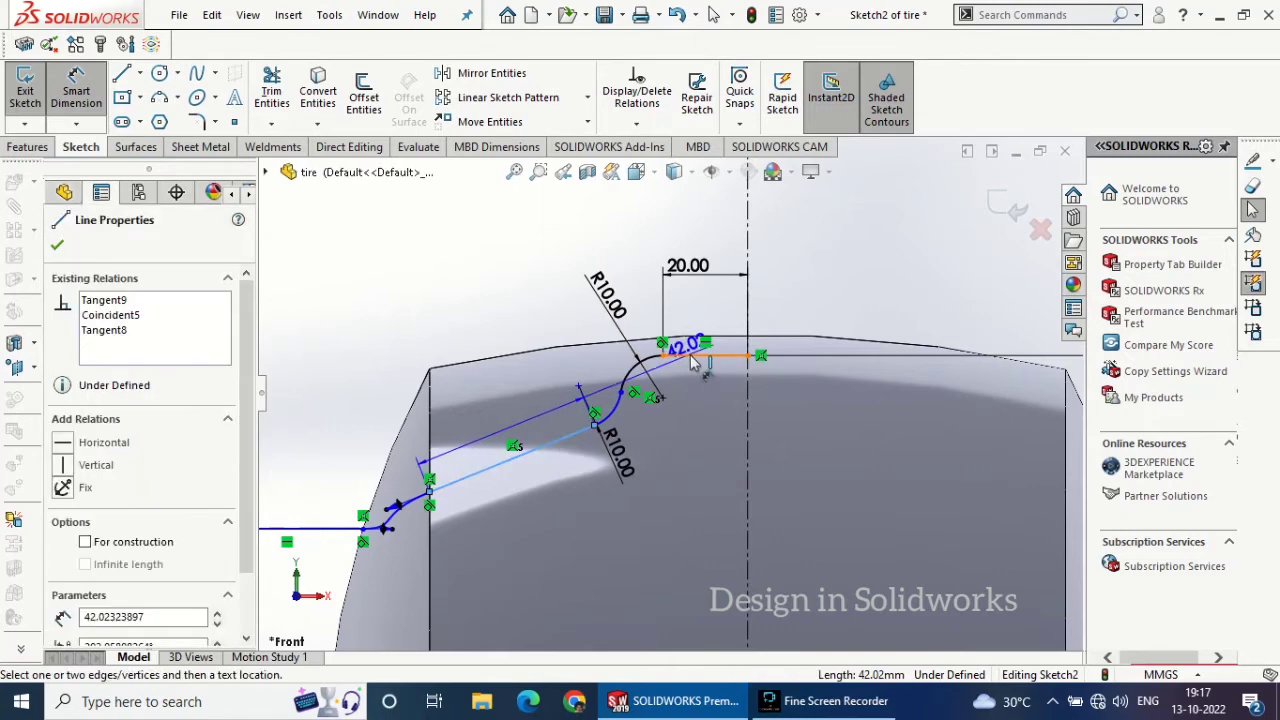
{"action": "left_click", "coordinate": [710, 355]}
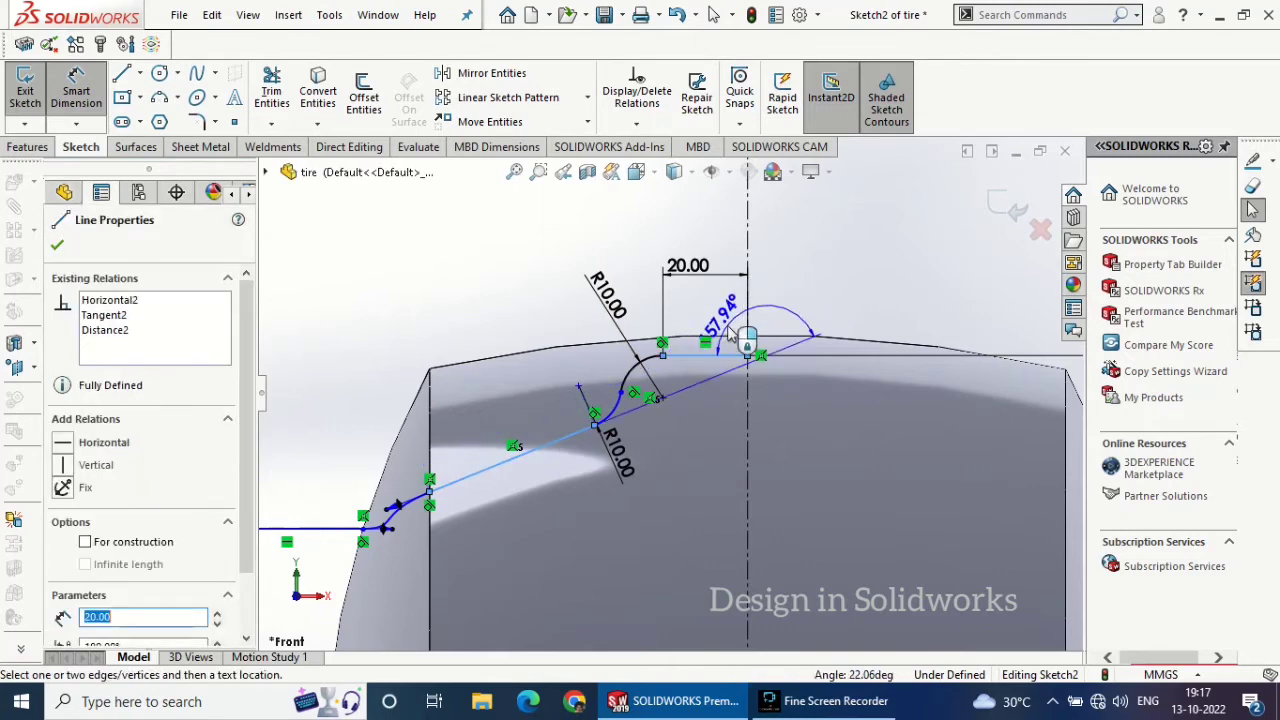
{"action": "left_click", "coordinate": [793, 303]}
{"action": "type", "text": "170"}
{"action": "key", "text": "Return"}
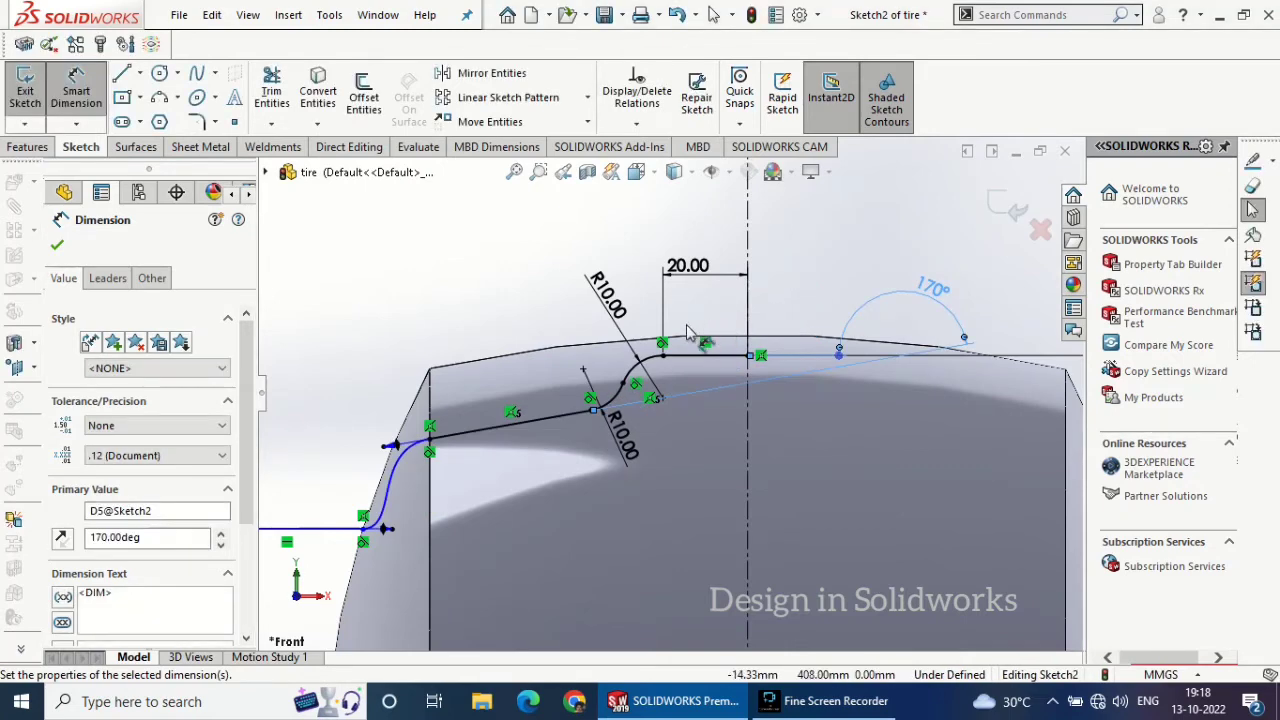
- Set the vertical distance between the profile's top horizontal line and its outer lower horizontal line to 30 mm
{"action": "left_click", "coordinate": [716, 357]}
{"action": "left_click", "coordinate": [305, 528]}
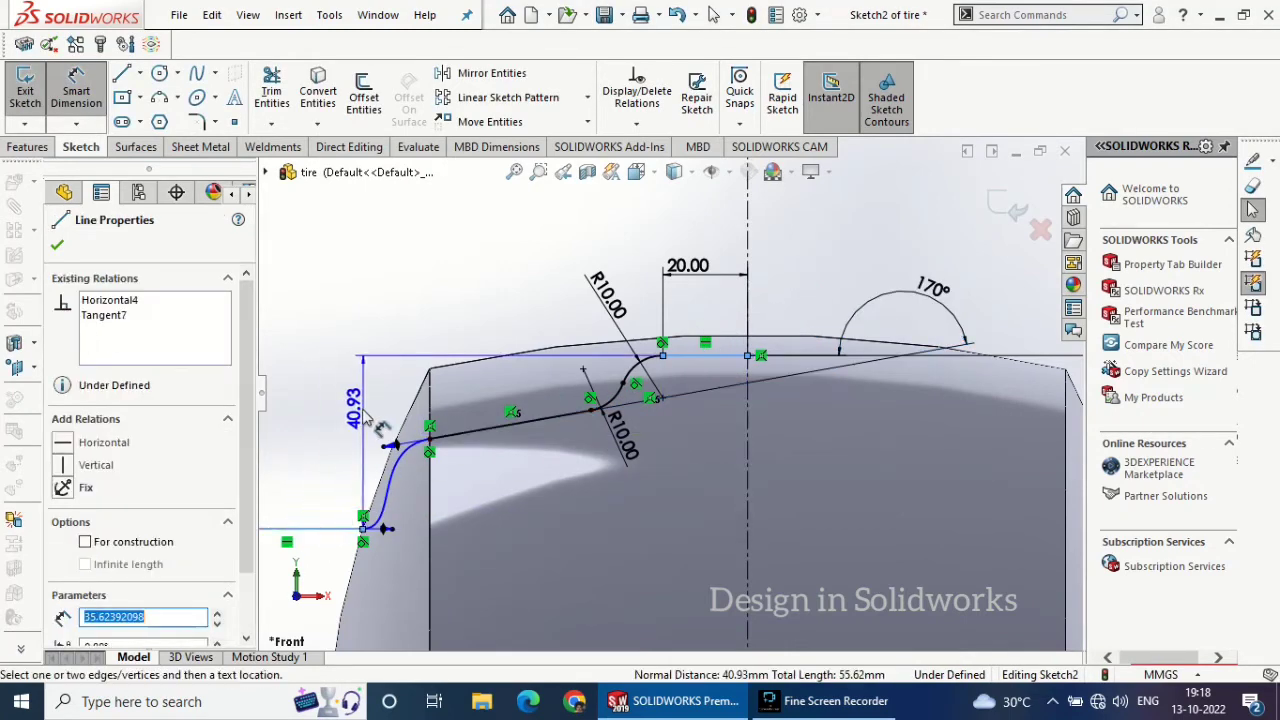
{"action": "left_click", "coordinate": [362, 417]}
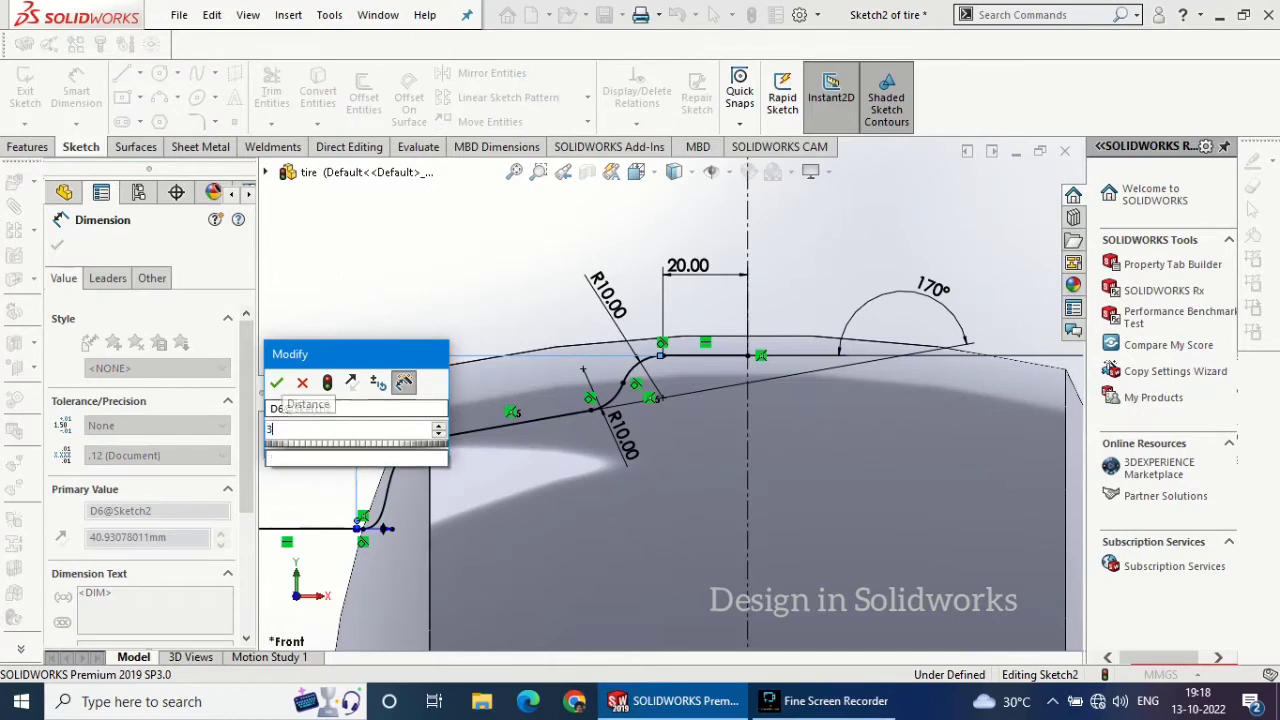
{"action": "key", "text": "Return"}
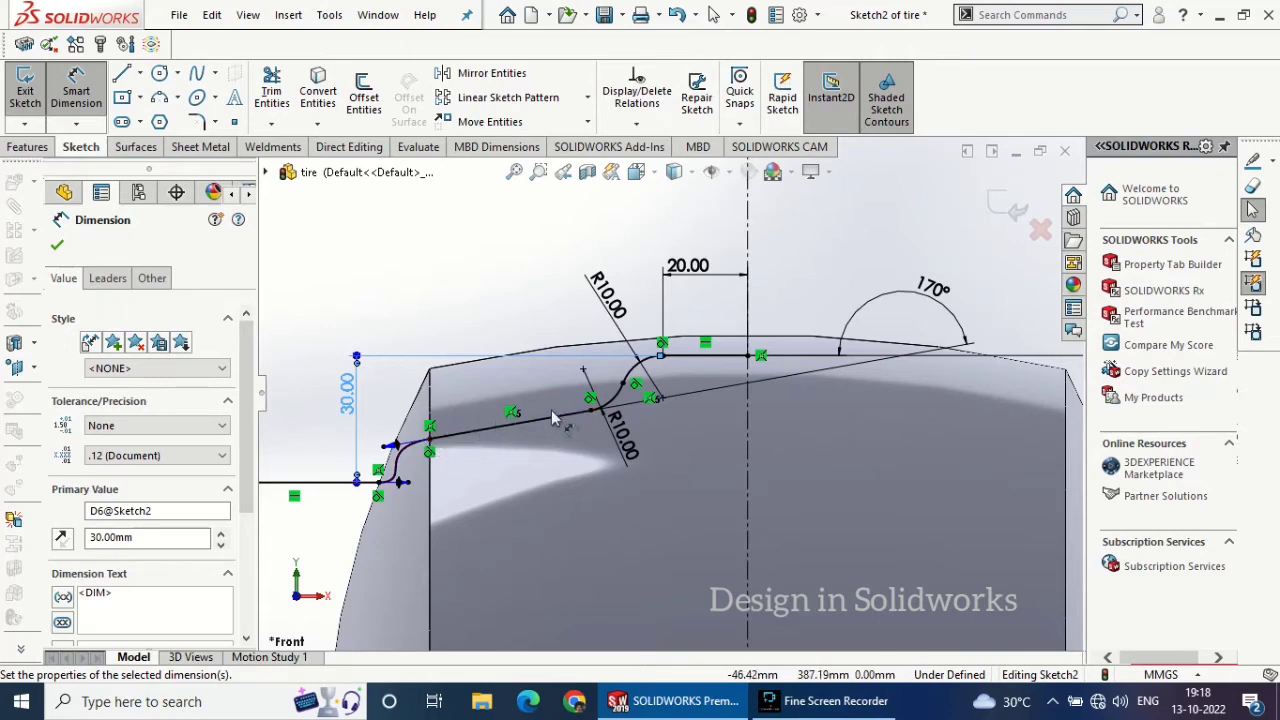
- Add a driven dimension for the distance from the lower 10 mm arc's left endpoint to the vertical centerline
{"action": "left_click", "coordinate": [591, 411]}
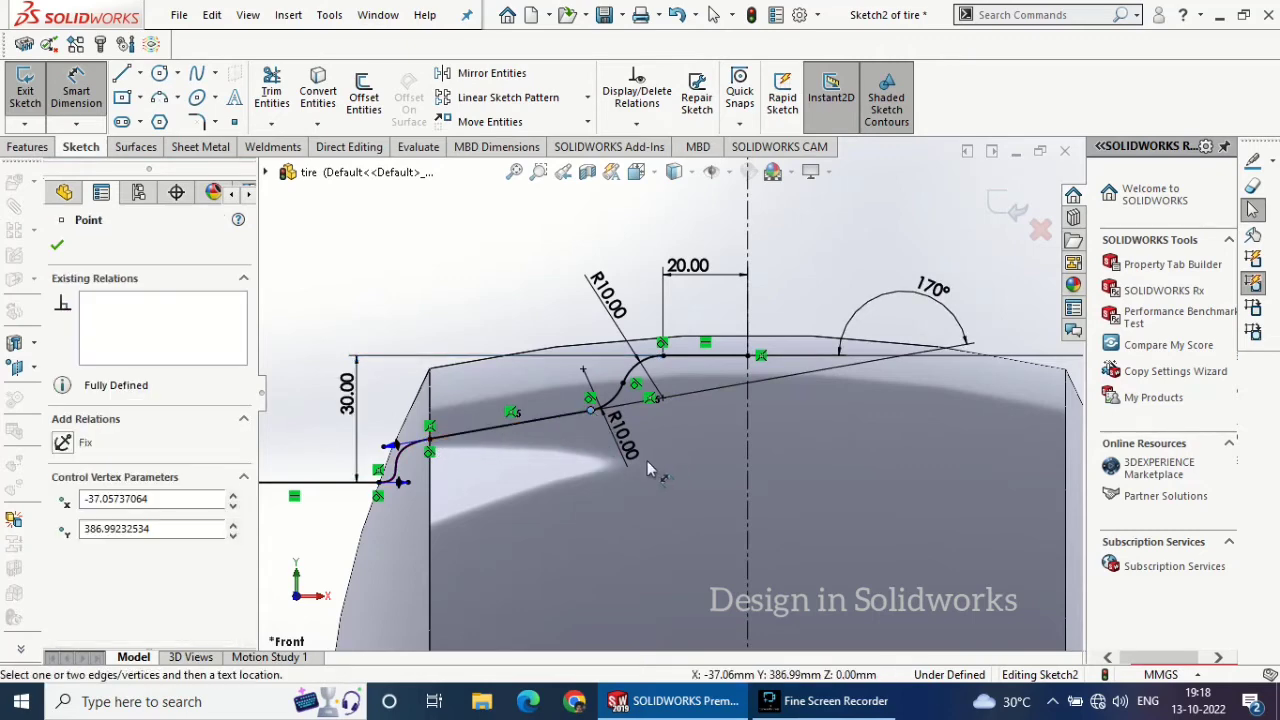
{"action": "left_click", "coordinate": [748, 441]}
{"action": "left_click", "coordinate": [697, 455]}
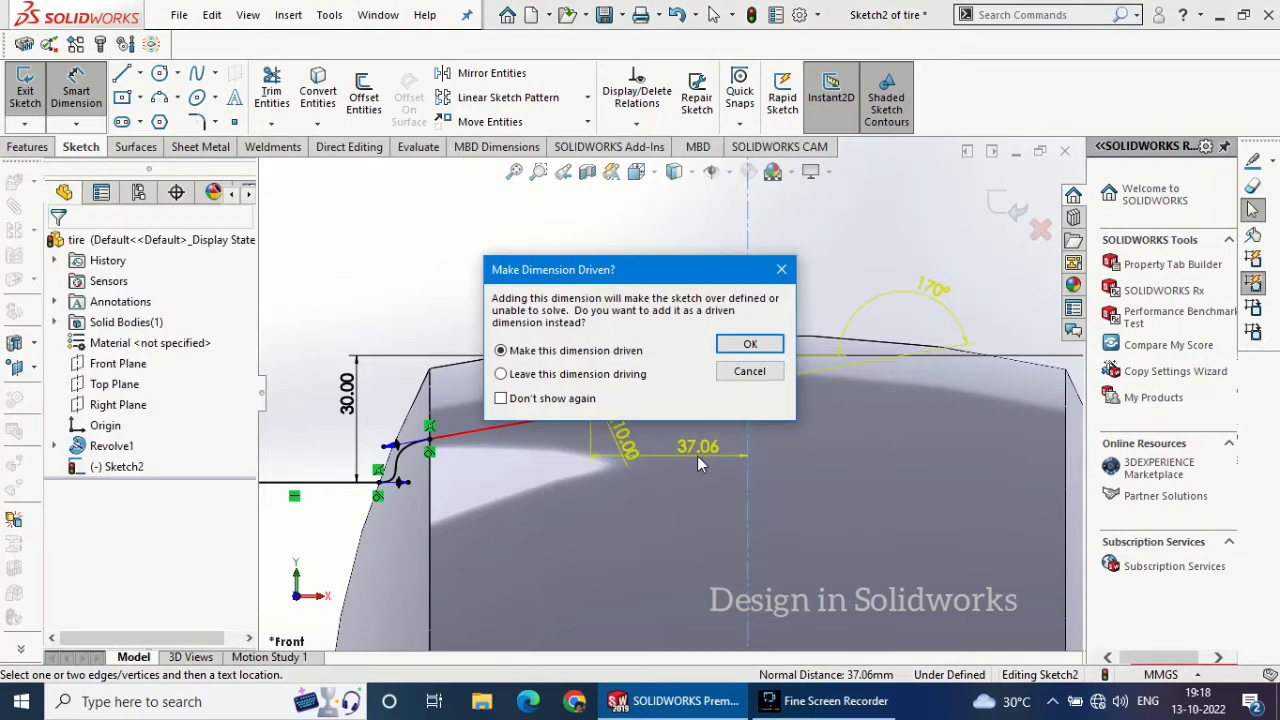
{"action": "mouse_move", "coordinate": [721, 280]}
{"action": "left_mouse_down"}
{"action": "mouse_move", "coordinate": [744, 208]}
{"action": "mouse_move", "coordinate": [856, 146]}
{"action": "left_mouse_up"}
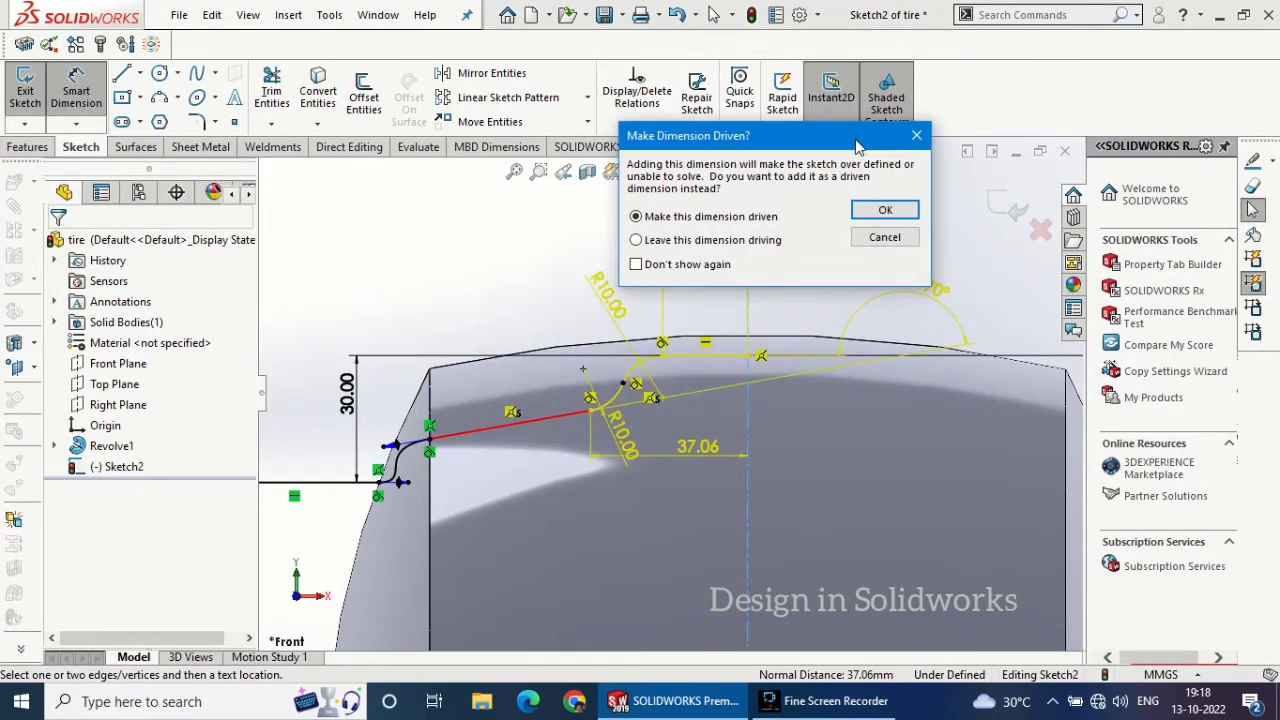
{"action": "left_click", "coordinate": [885, 211]}
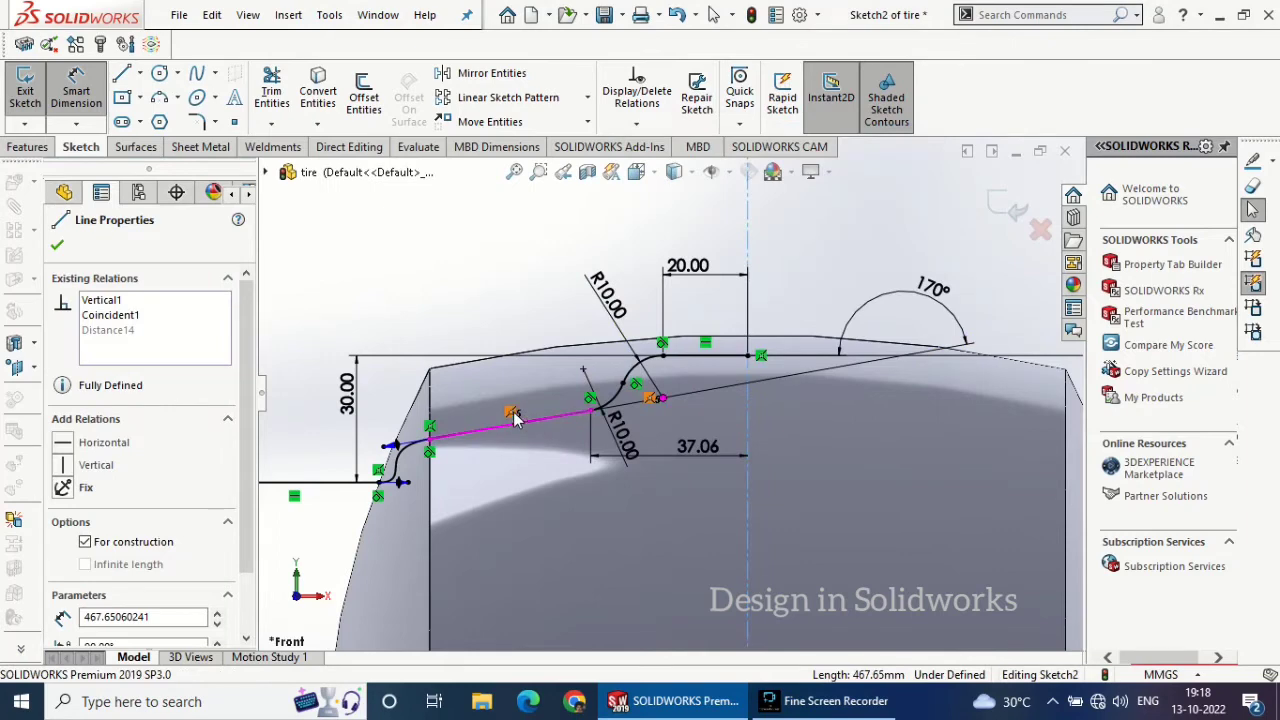
{"action": "key", "text": "Delete"}
{"action": "left_click", "coordinate": [543, 352]}
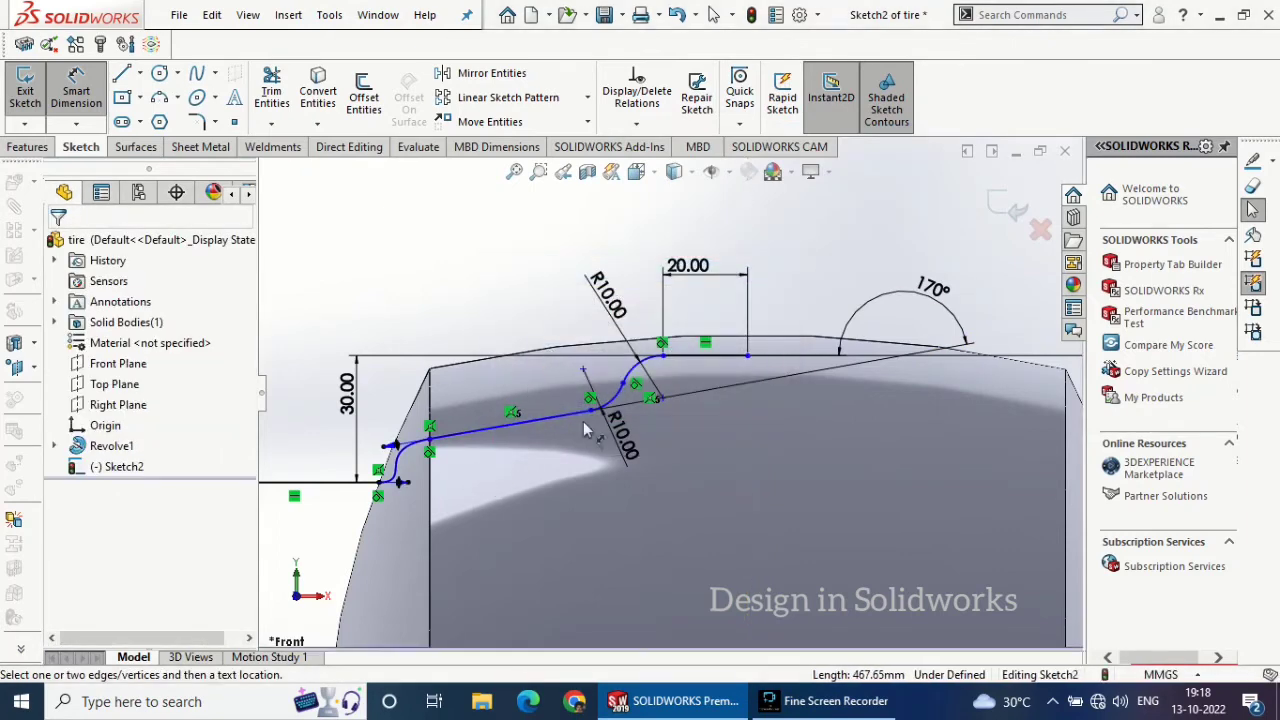
{"action": "scroll", "coordinate": [733, 425], "scroll_direction": "up", "scroll_amount": 5}
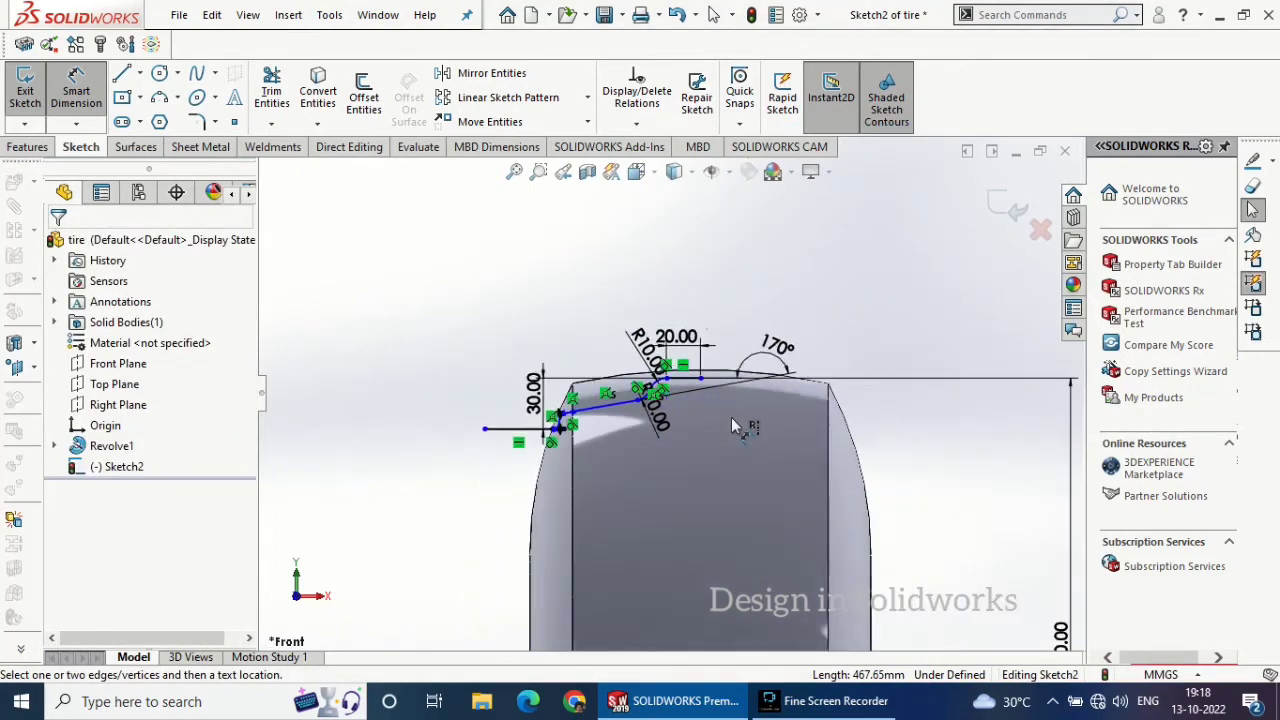
{"action": "scroll", "coordinate": [680, 488], "scroll_direction": "up", "scroll_amount": 2}
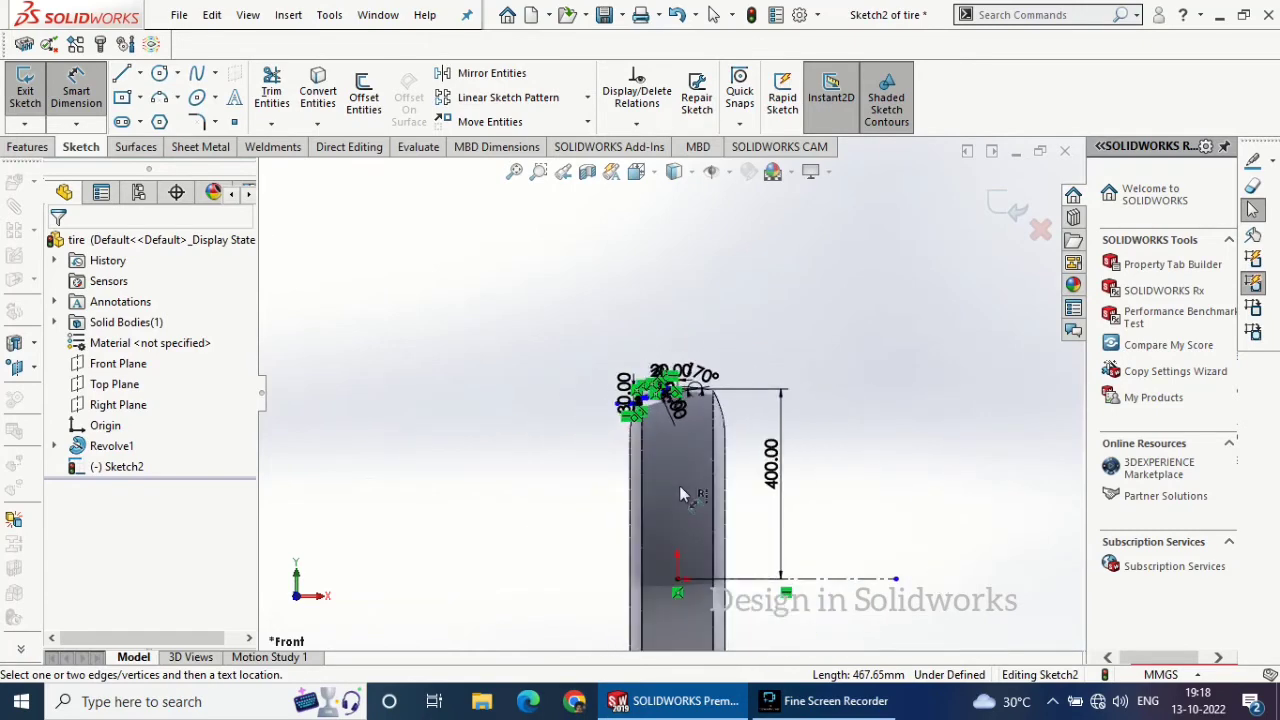
{"action": "key", "text": "ctrl+z"}
{"action": "scroll", "coordinate": [692, 394], "scroll_direction": "down", "scroll_amount": 2}
{"action": "scroll", "coordinate": [680, 398], "scroll_direction": "down", "scroll_amount": 8}
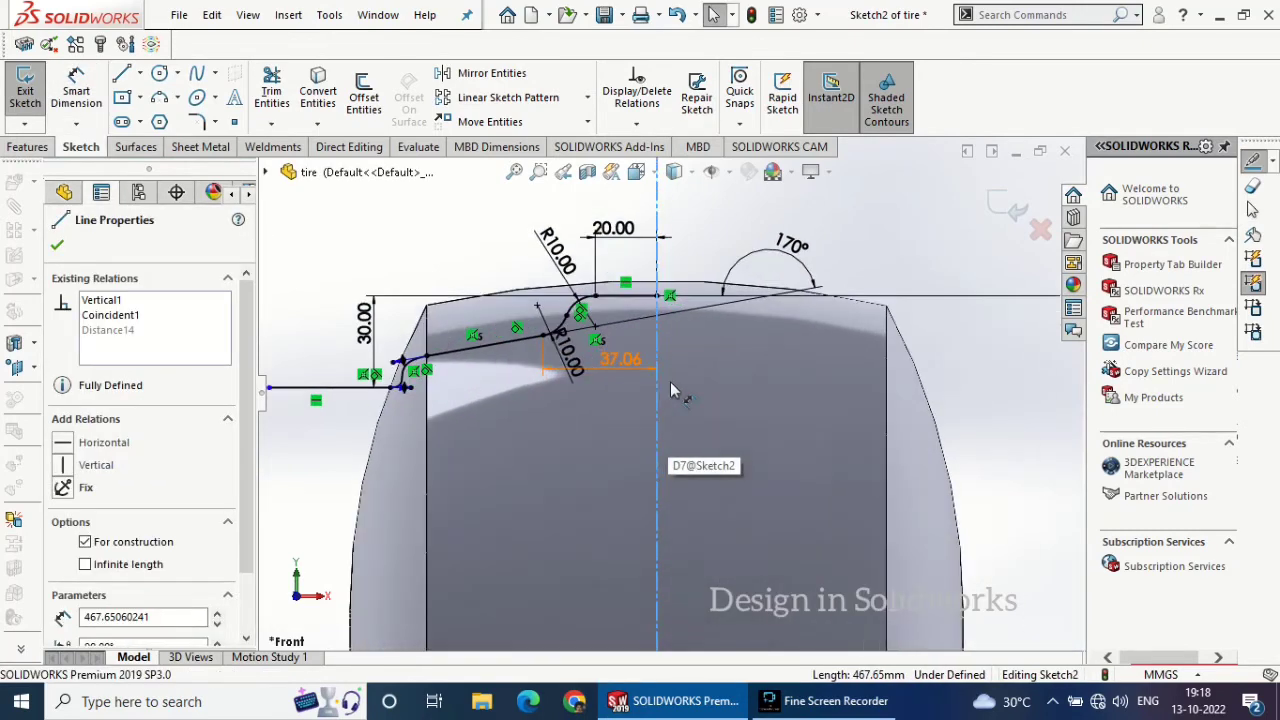
{"action": "key", "text": "Escape"}
{"action": "scroll", "coordinate": [670, 368], "scroll_direction": "up", "scroll_amount": 3}
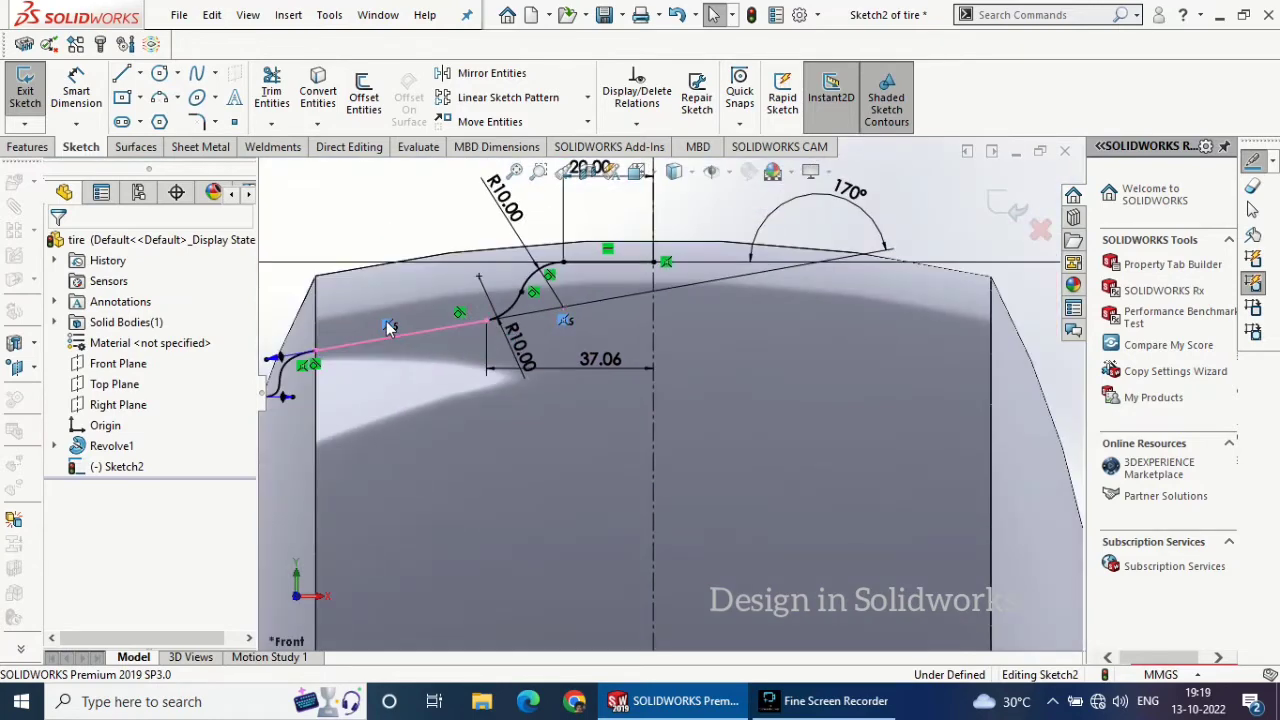
- Delete the coincident relation tying the sloped line to the upper arc's center, and remove the driven distance dimension to the centerline
{"action": "left_click", "coordinate": [390, 328]}
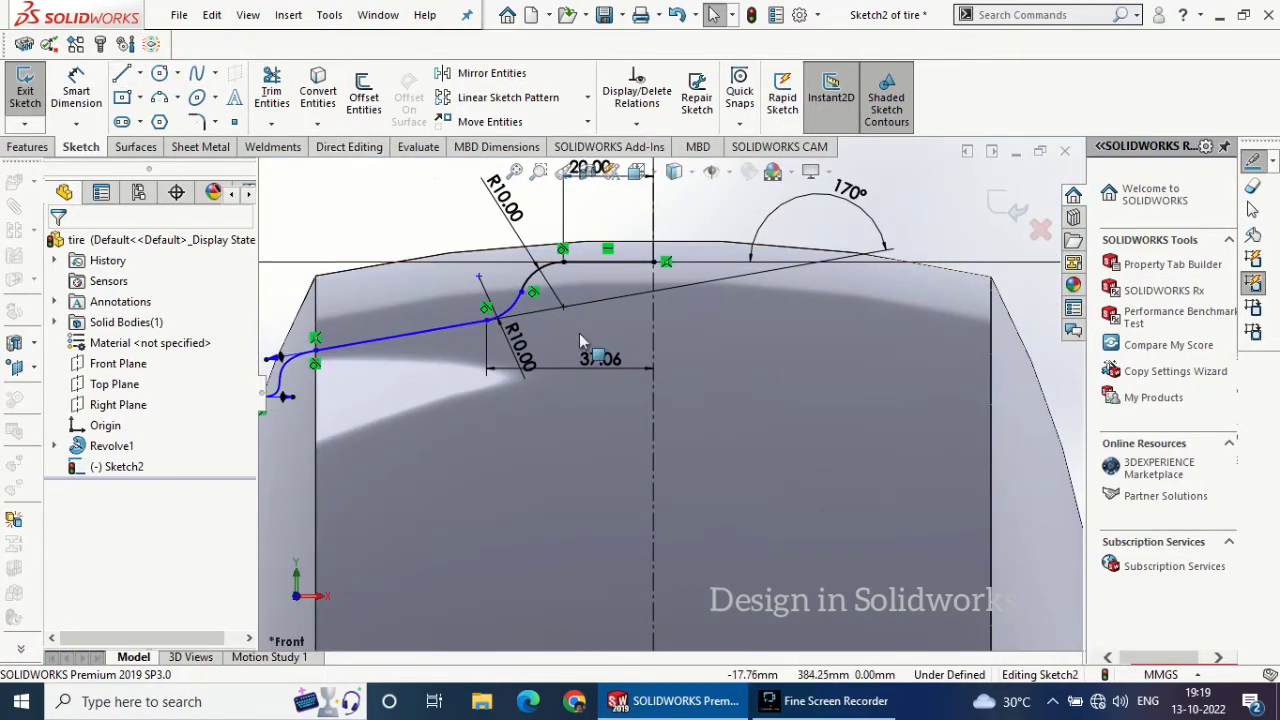
{"action": "double_click", "coordinate": [589, 378]}
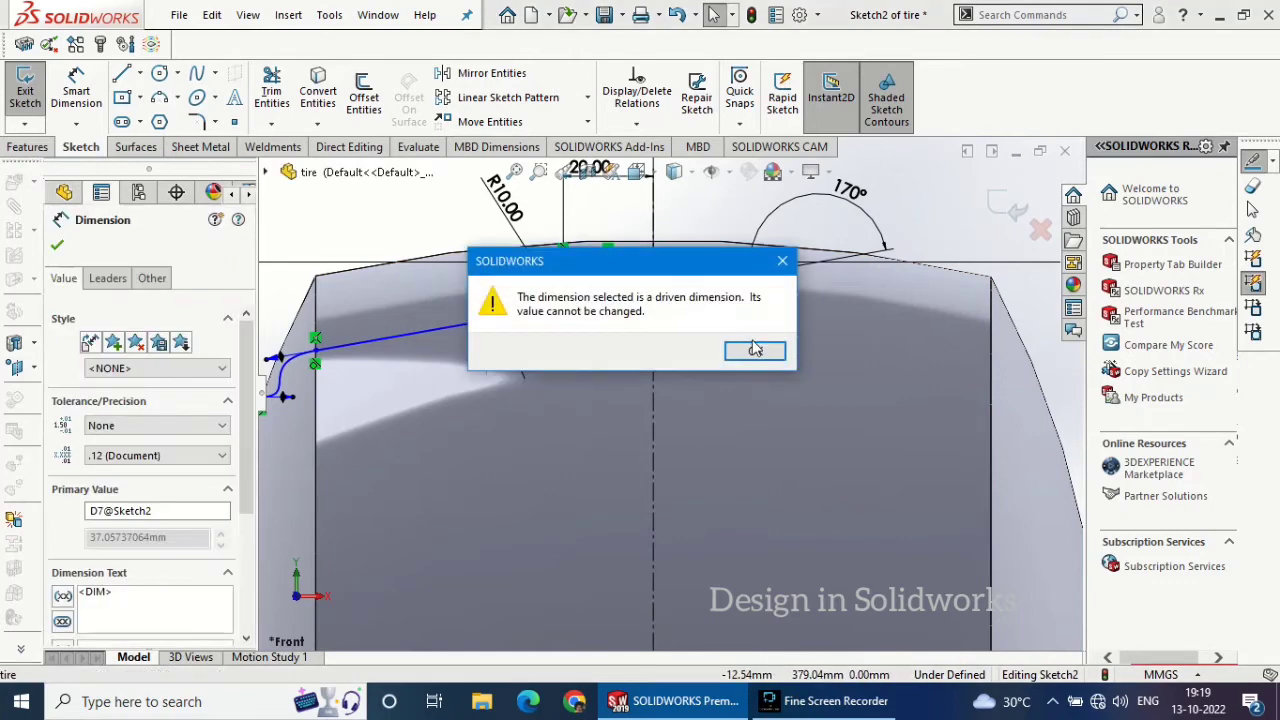
{"action": "key", "text": "Return"}
{"action": "key", "text": "Delete"}
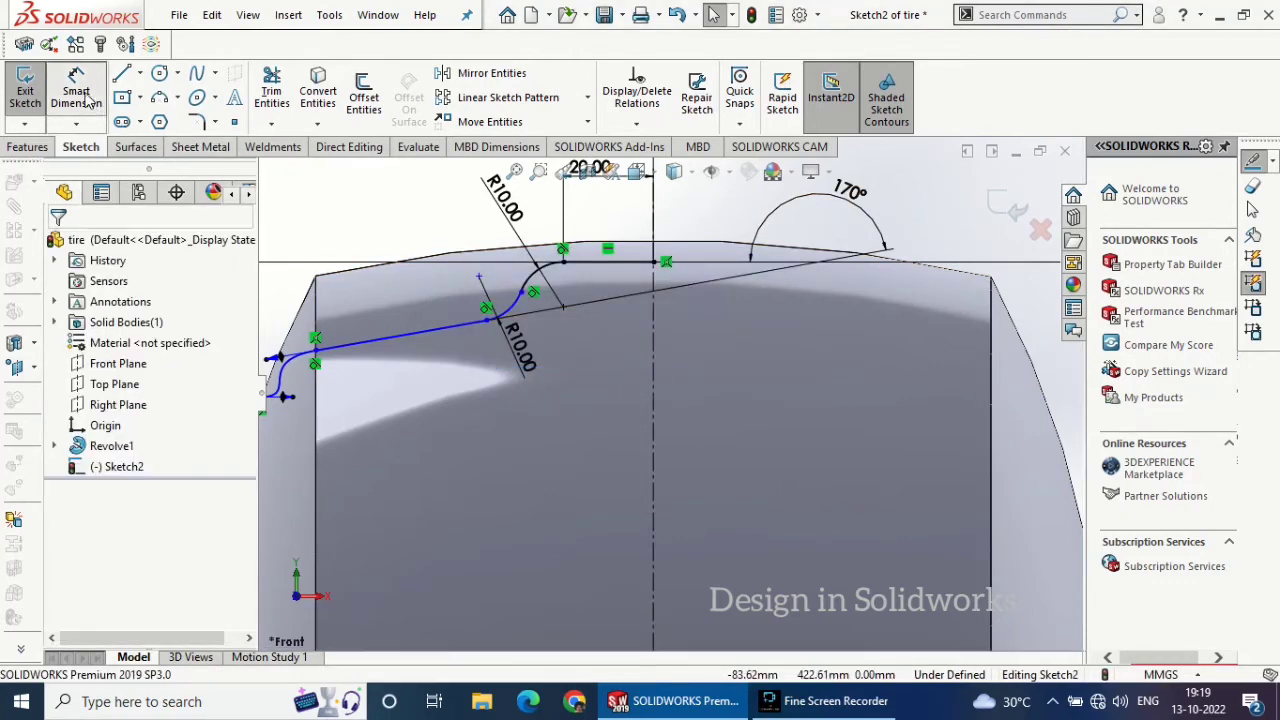
- Dimension the distance from the lower 10 mm arc's left endpoint to the vertical centerline as 38.26 mm
{"action": "left_click", "coordinate": [83, 98]}
{"action": "left_click", "coordinate": [487, 318]}
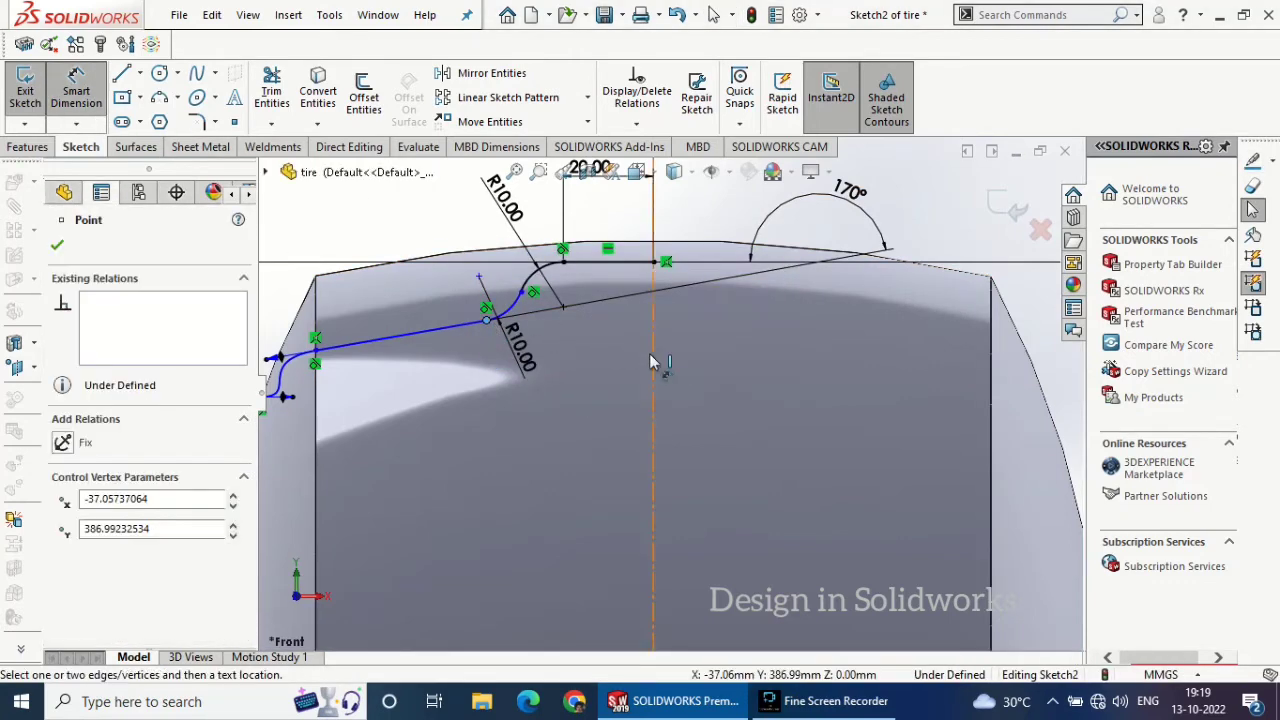
{"action": "left_click", "coordinate": [654, 363]}
{"action": "left_click", "coordinate": [593, 360]}
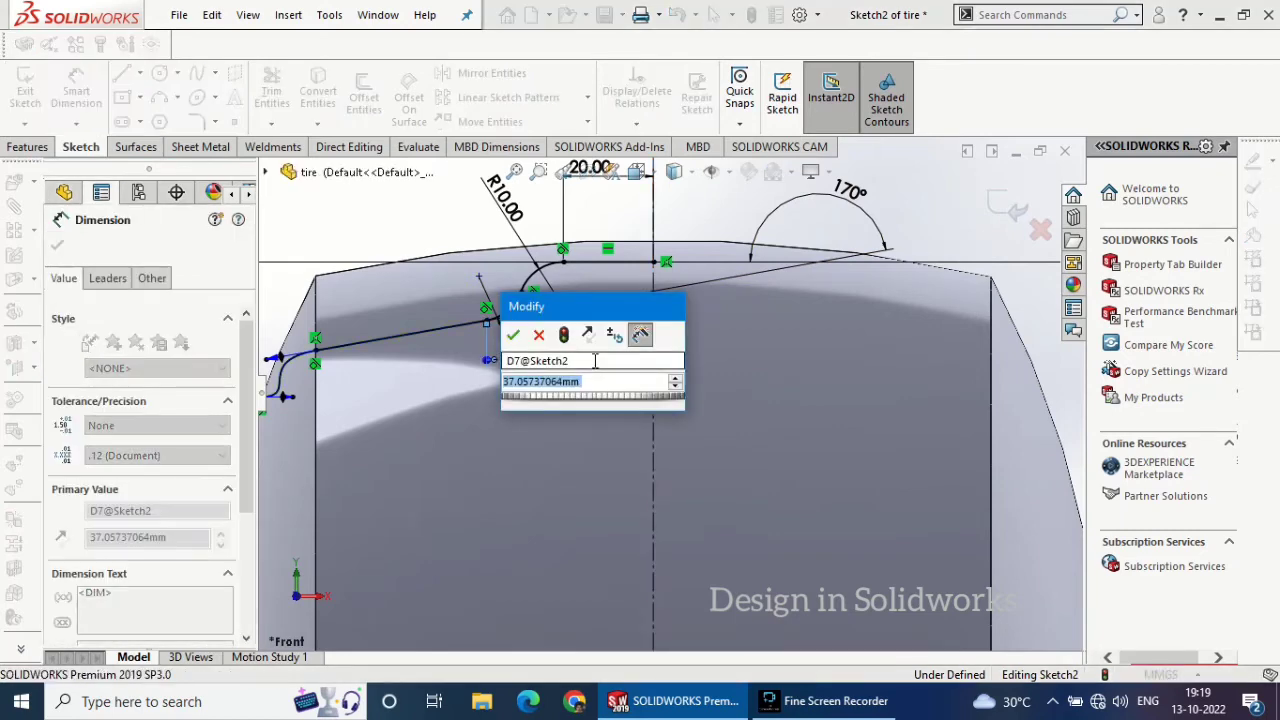
{"action": "type", "text": "3"}
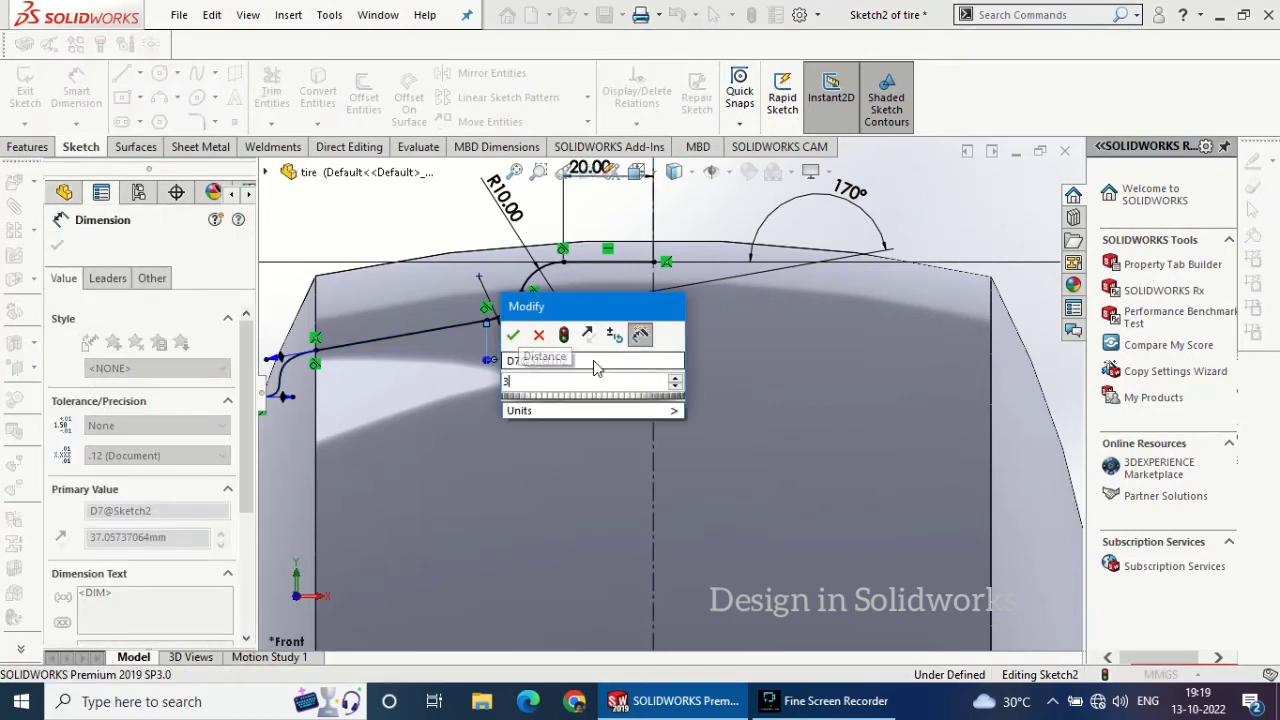
{"action": "type", "text": "8.26"}
{"action": "key", "text": "Return"}
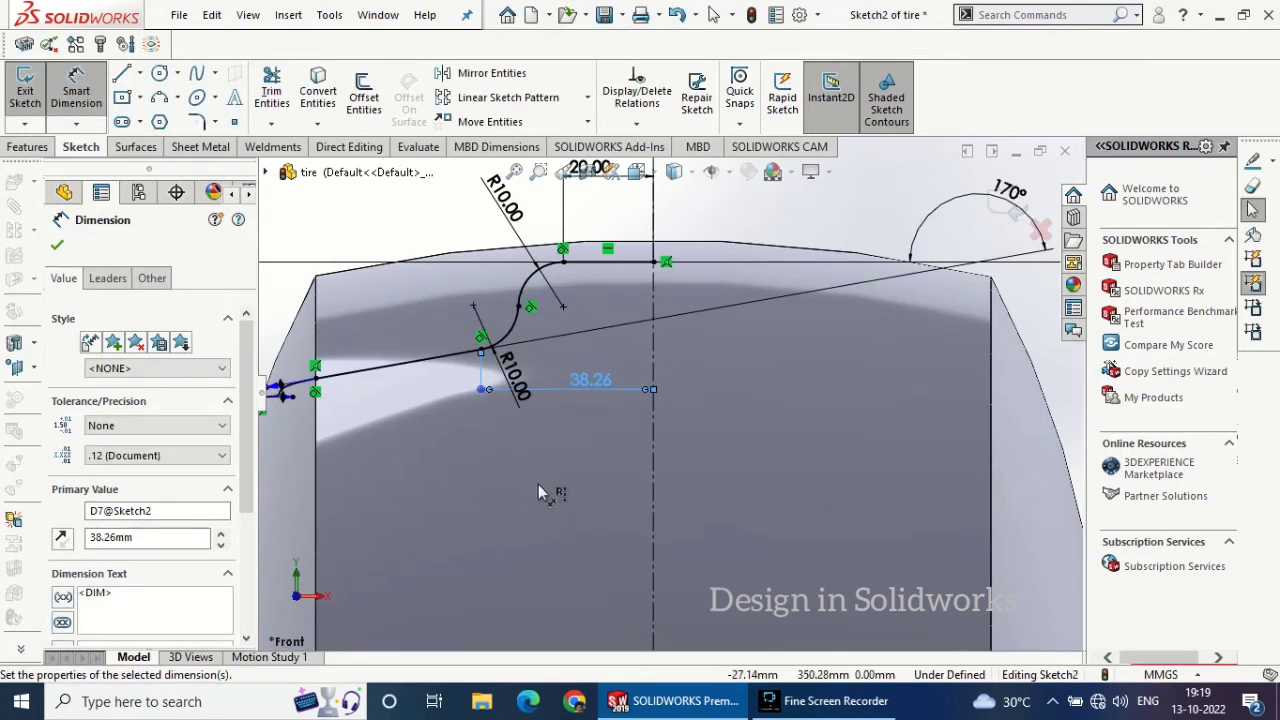
{"action": "scroll", "coordinate": [712, 448], "scroll_direction": "up", "scroll_amount": 3}
{"action": "scroll", "coordinate": [445, 398], "scroll_direction": "down", "scroll_amount": 3}
{"action": "scroll", "coordinate": [532, 392], "scroll_direction": "down", "scroll_amount": 5}
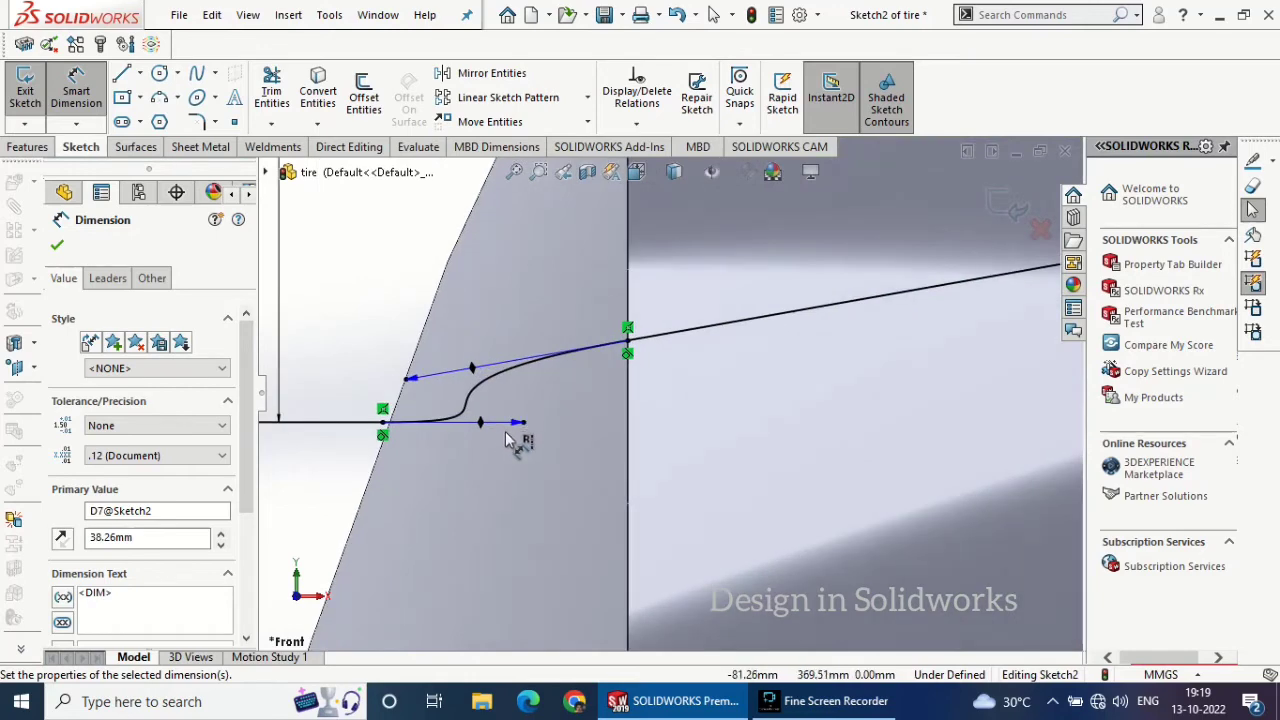
{"action": "scroll", "coordinate": [540, 433], "scroll_direction": "up", "scroll_amount": 10}
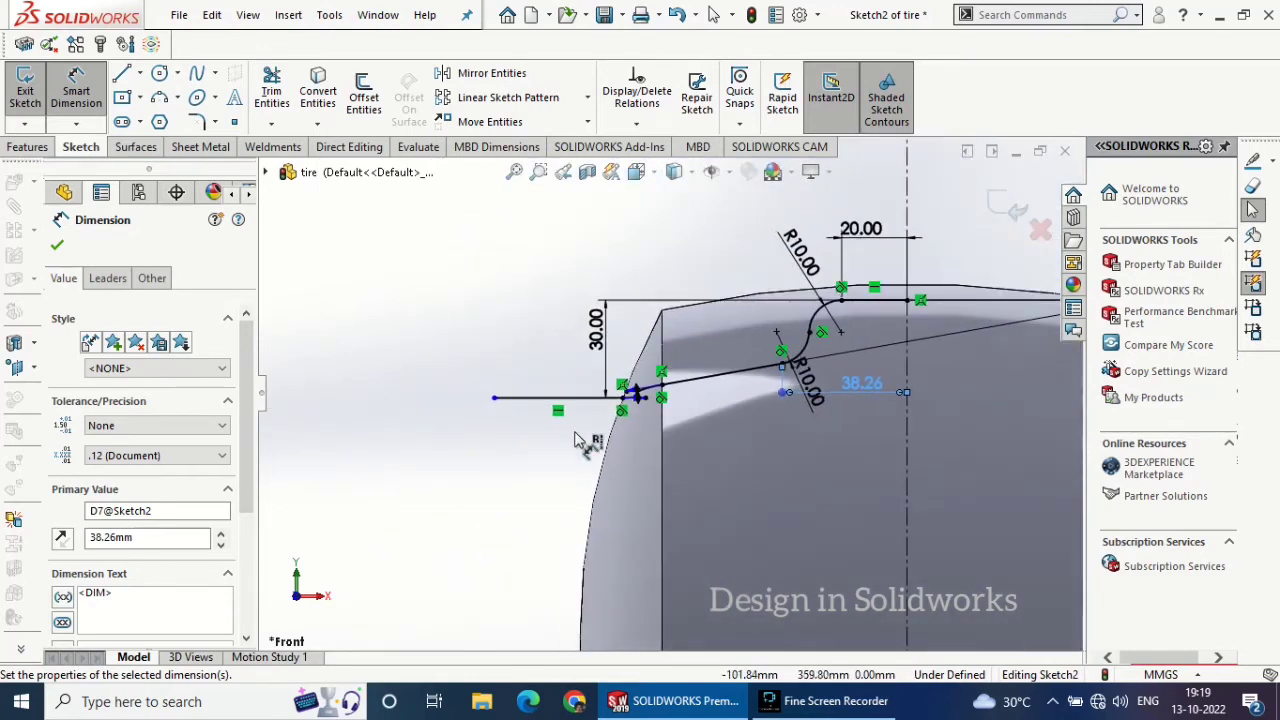
{"action": "mouse_move", "coordinate": [586, 436]}
{"action": "middle_mouse_down"}
{"action": "mouse_move", "coordinate": [571, 455]}
{"action": "mouse_move", "coordinate": [760, 458]}
{"action": "middle_mouse_up"}
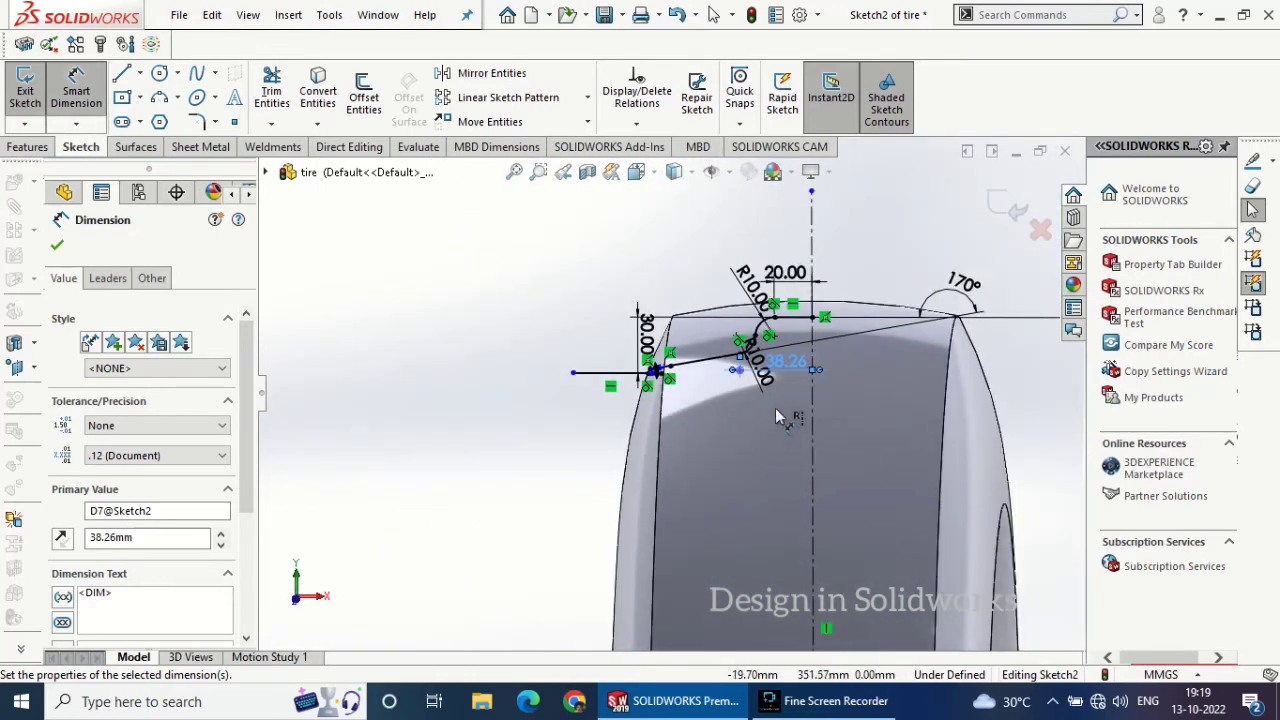
{"action": "scroll", "coordinate": [775, 416], "scroll_direction": "up", "scroll_amount": 2}
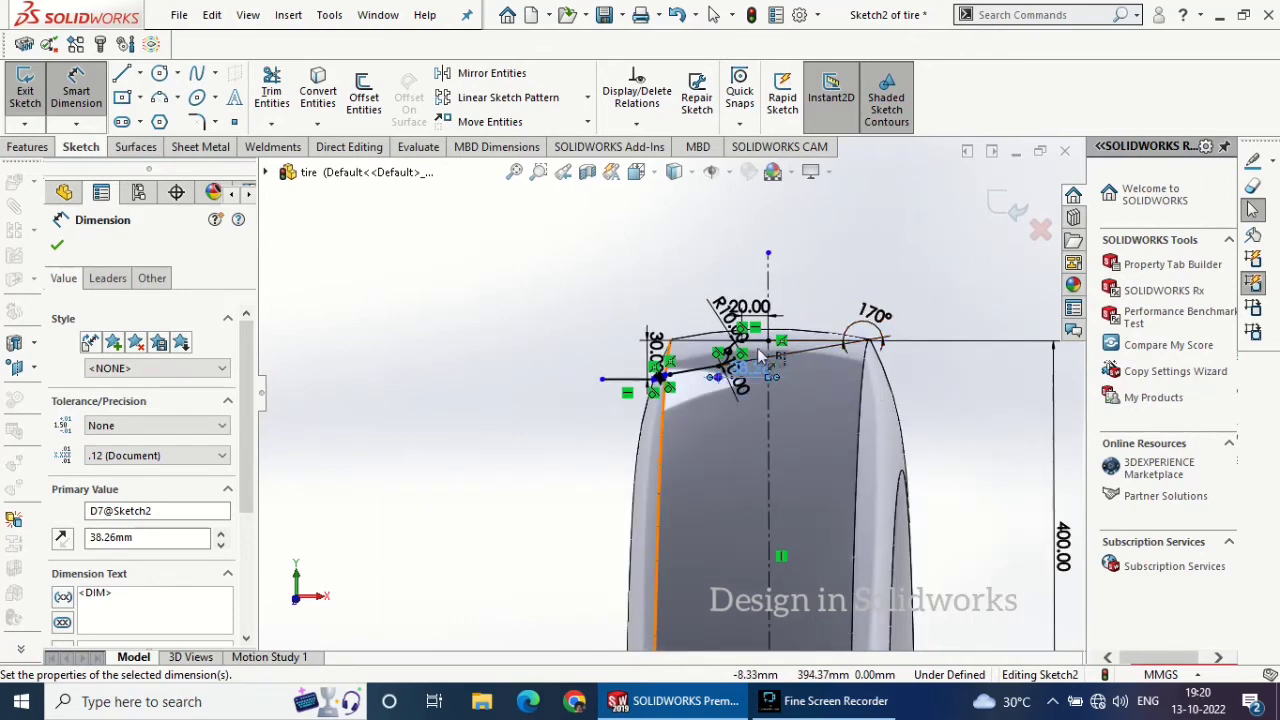
- Mirror the top line, both 10 mm arcs, the sloped line, the spline and the outer horizontal line about the vertical centerline
{"action": "scroll", "coordinate": [772, 320], "scroll_direction": "down", "scroll_amount": 6}
{"action": "left_click", "coordinate": [478, 80]}
{"action": "left_click", "coordinate": [655, 410]}
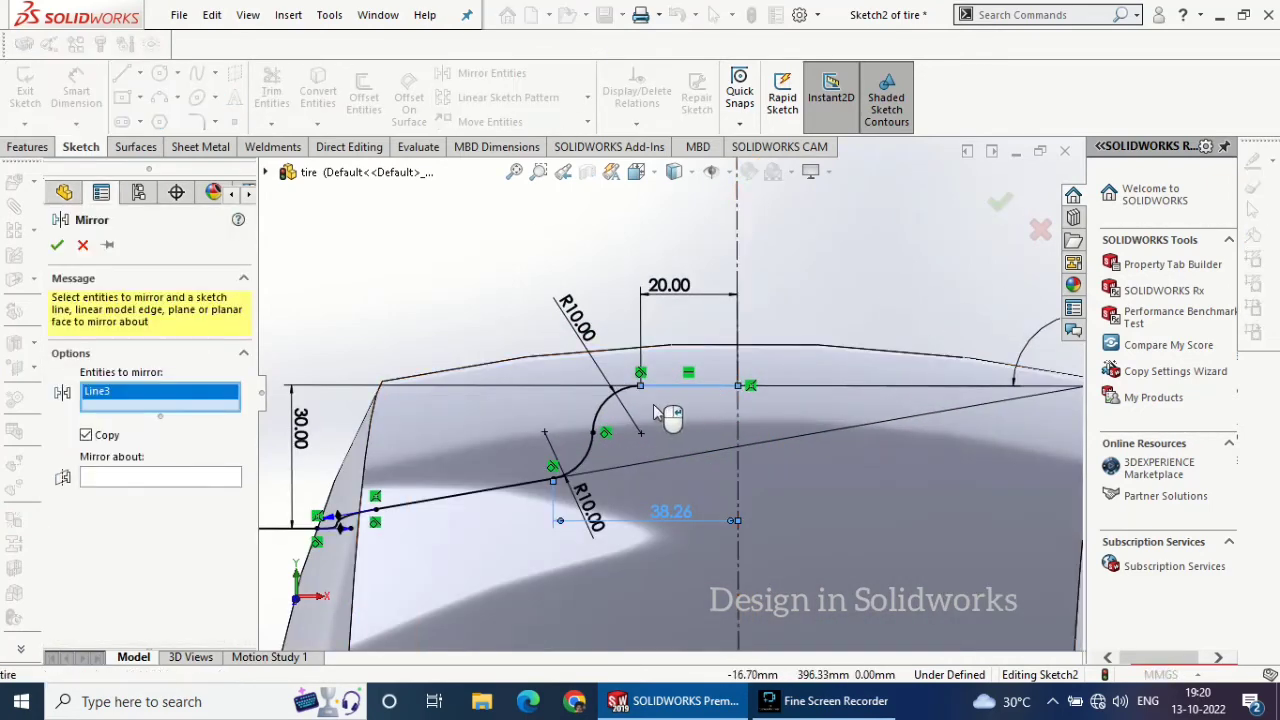
{"action": "left_click", "coordinate": [603, 418]}
{"action": "left_click", "coordinate": [592, 448]}
{"action": "left_click", "coordinate": [452, 497]}
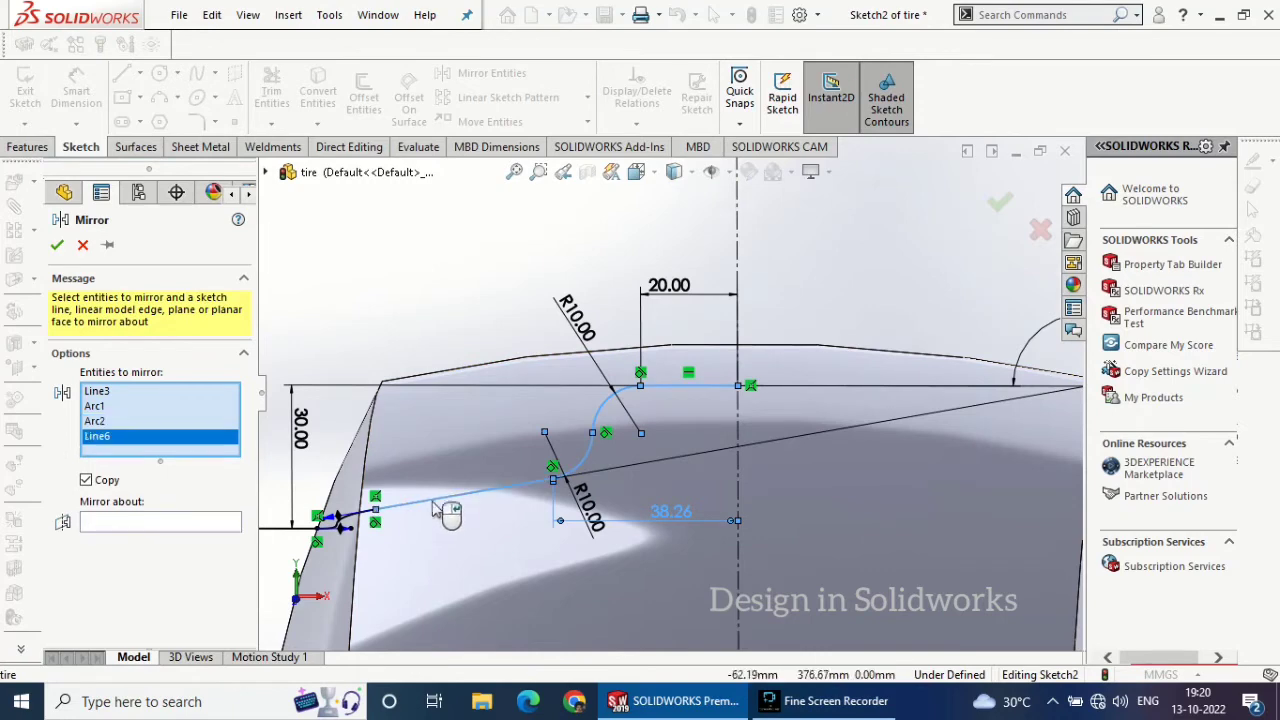
{"action": "left_click", "coordinate": [370, 515]}
{"action": "scroll", "coordinate": [370, 515], "scroll_direction": "up", "scroll_amount": 2}
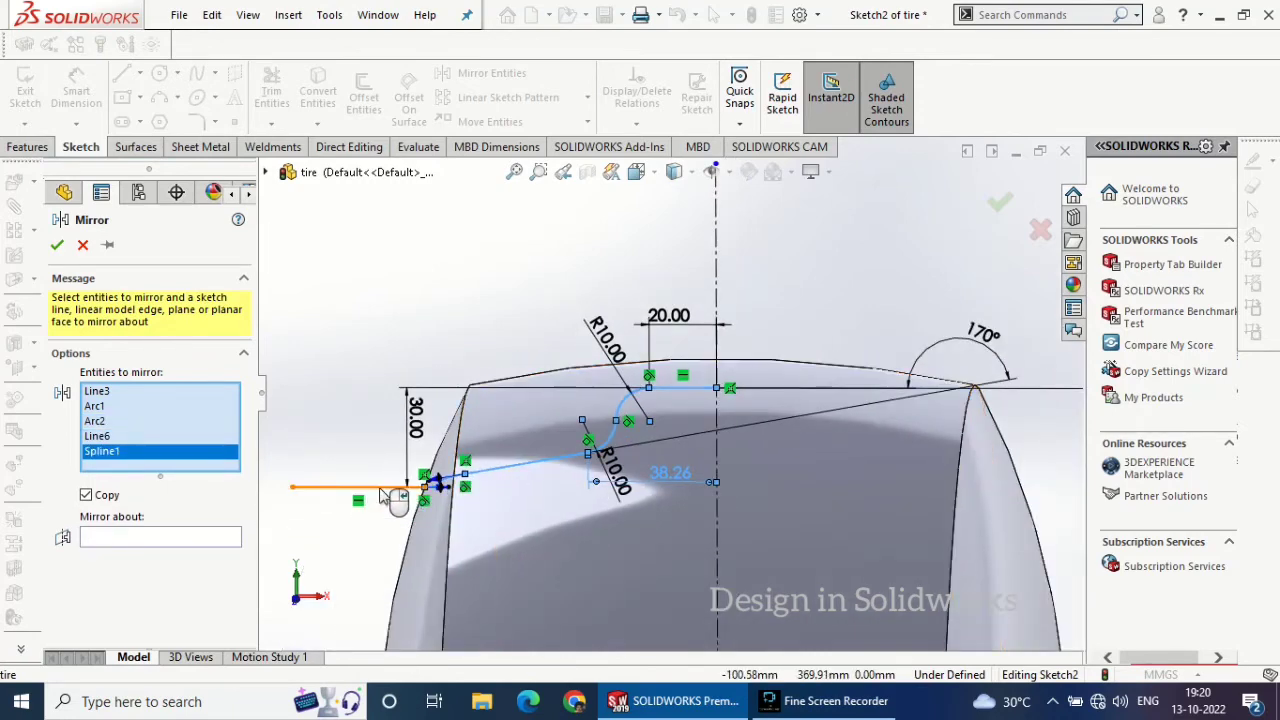
{"action": "left_click", "coordinate": [385, 488]}
{"action": "left_click", "coordinate": [115, 552]}
{"action": "left_click", "coordinate": [716, 264]}
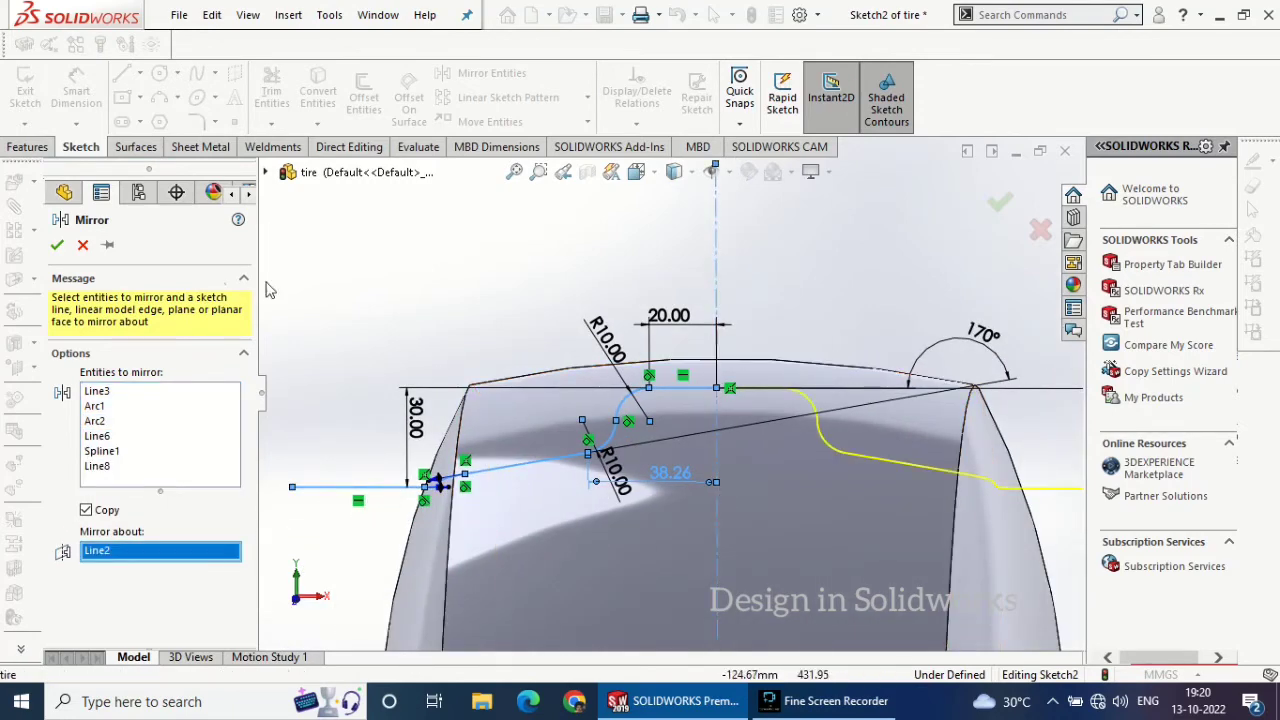
{"action": "left_click", "coordinate": [58, 246]}
- Create a revolved surface from the tread profile, 360 degrees about the horizontal centerline through the origin
{"action": "left_click", "coordinate": [136, 147]}
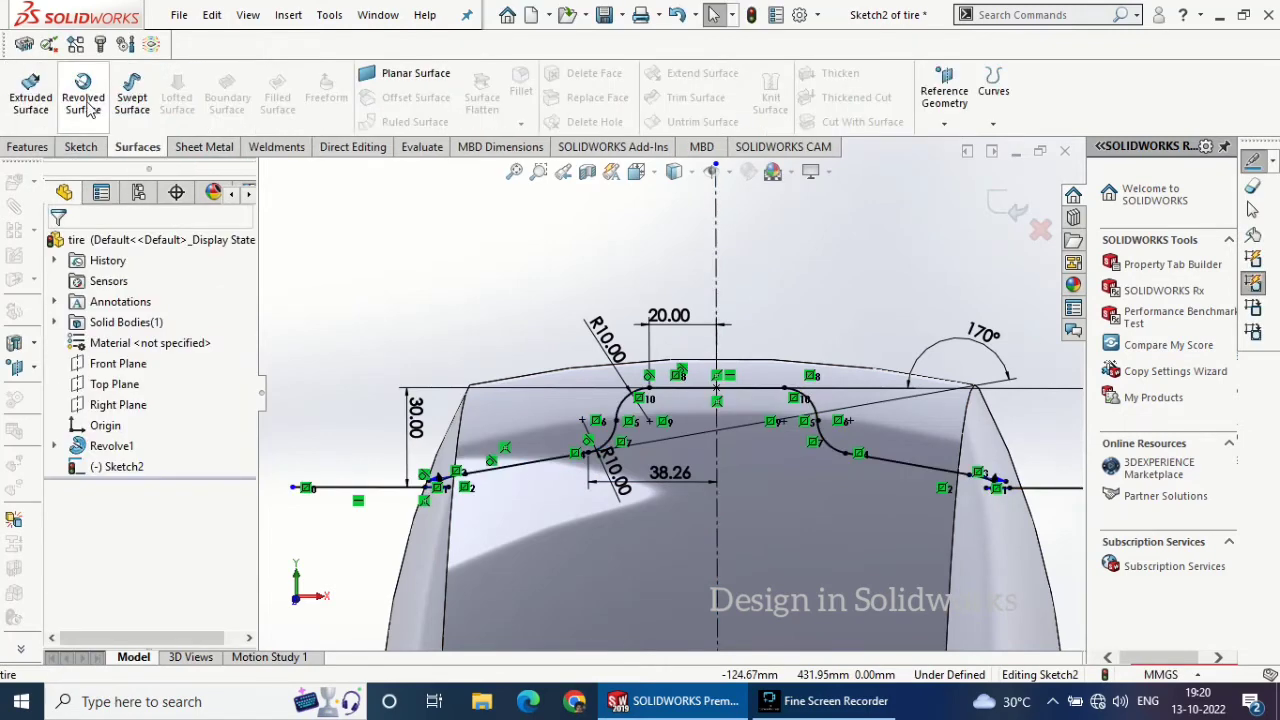
{"action": "left_click", "coordinate": [85, 100]}
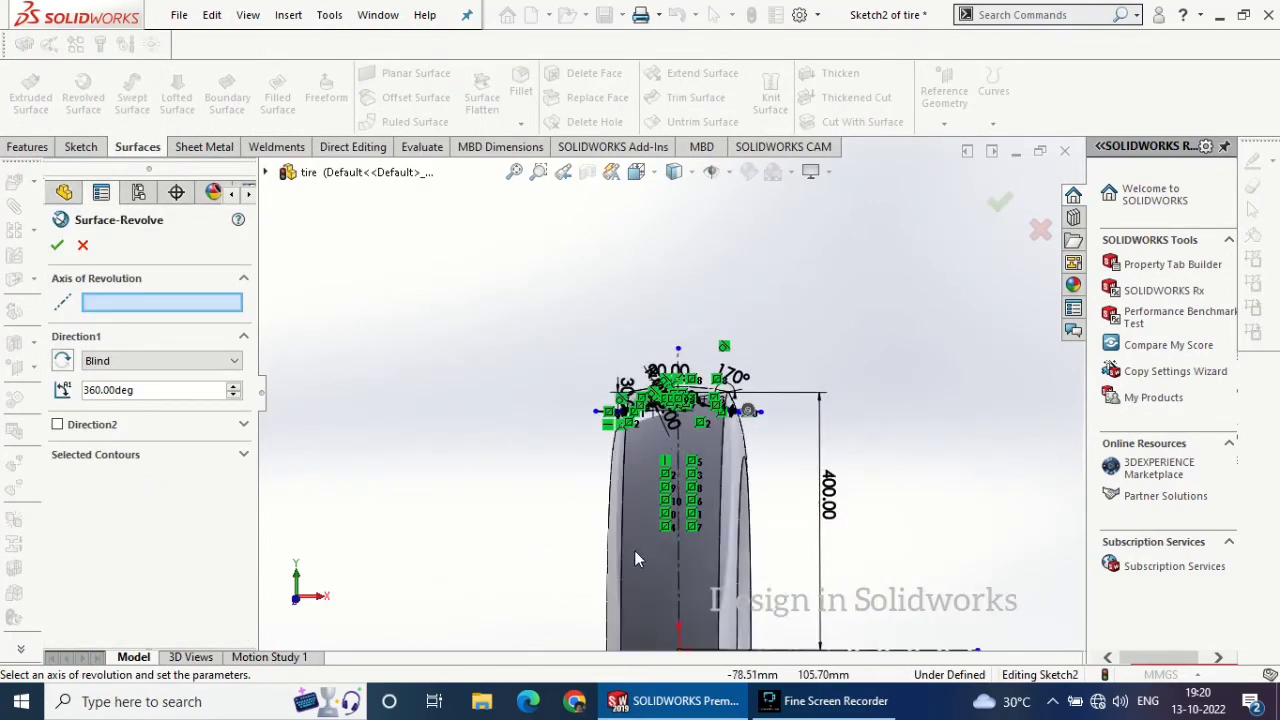
{"action": "left_click", "coordinate": [745, 615]}
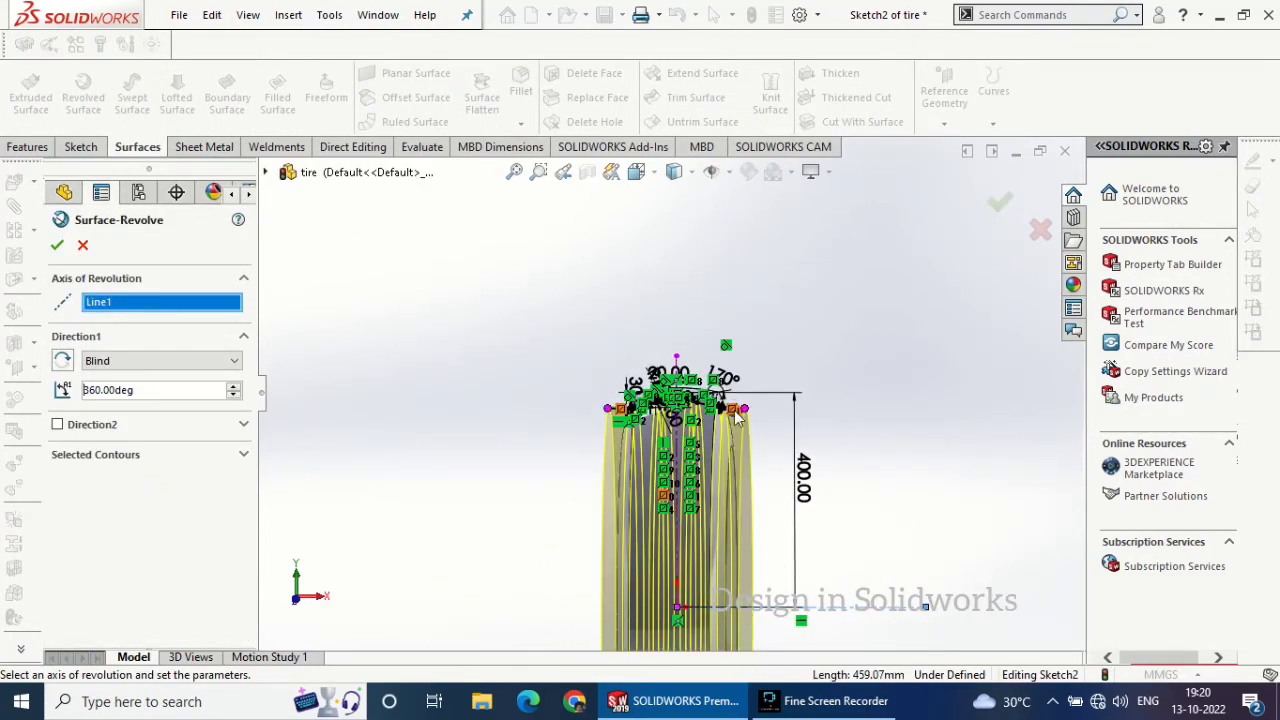
{"action": "mouse_move", "coordinate": [837, 406]}
{"action": "middle_mouse_down"}
{"action": "mouse_move", "coordinate": [777, 383]}
{"action": "mouse_move", "coordinate": [776, 440]}
{"action": "mouse_move", "coordinate": [740, 389]}
{"action": "mouse_move", "coordinate": [556, 341]}
{"action": "mouse_move", "coordinate": [793, 537]}
{"action": "mouse_move", "coordinate": [770, 520]}
{"action": "middle_mouse_up"}
{"action": "left_click", "coordinate": [56, 248]}
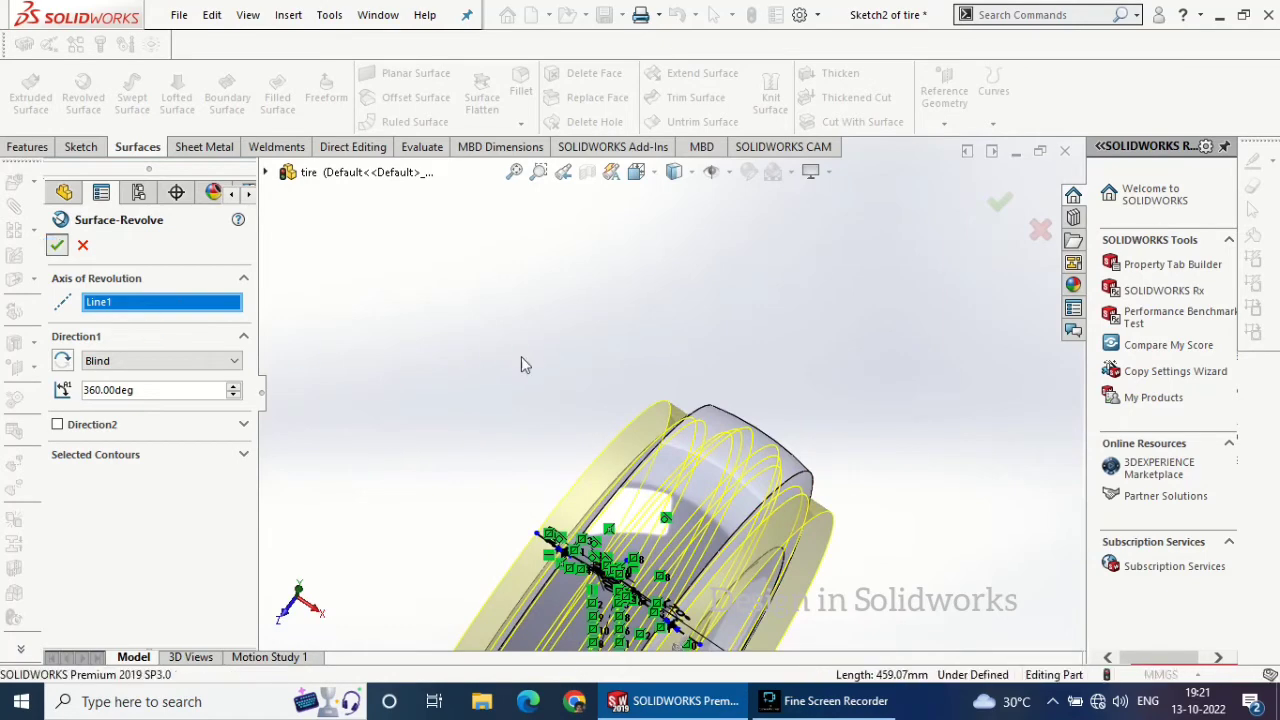
- Create a reference plane parallel to the Top Plane at an offset distance of 410 mm
{"action": "middle_click_drag", "start_coordinate": [520, 354], "coordinate": [757, 520]}
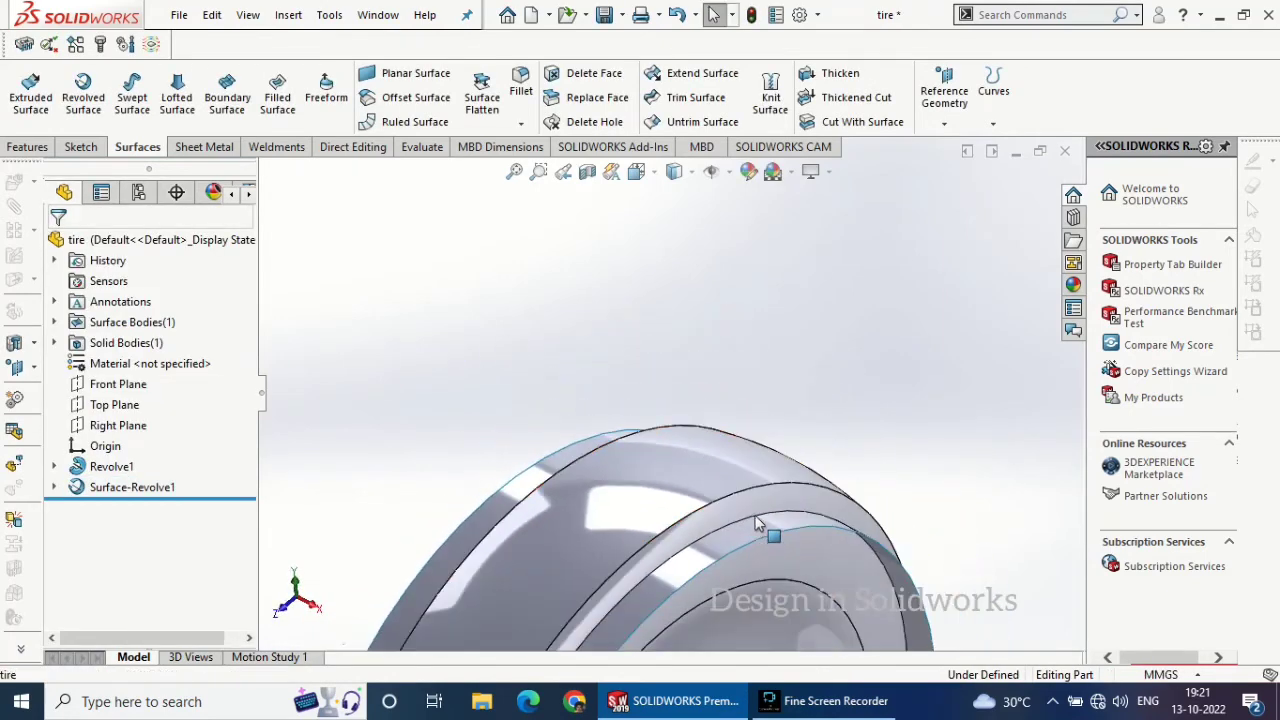
{"action": "scroll", "coordinate": [757, 510], "scroll_direction": "up", "scroll_amount": 5}
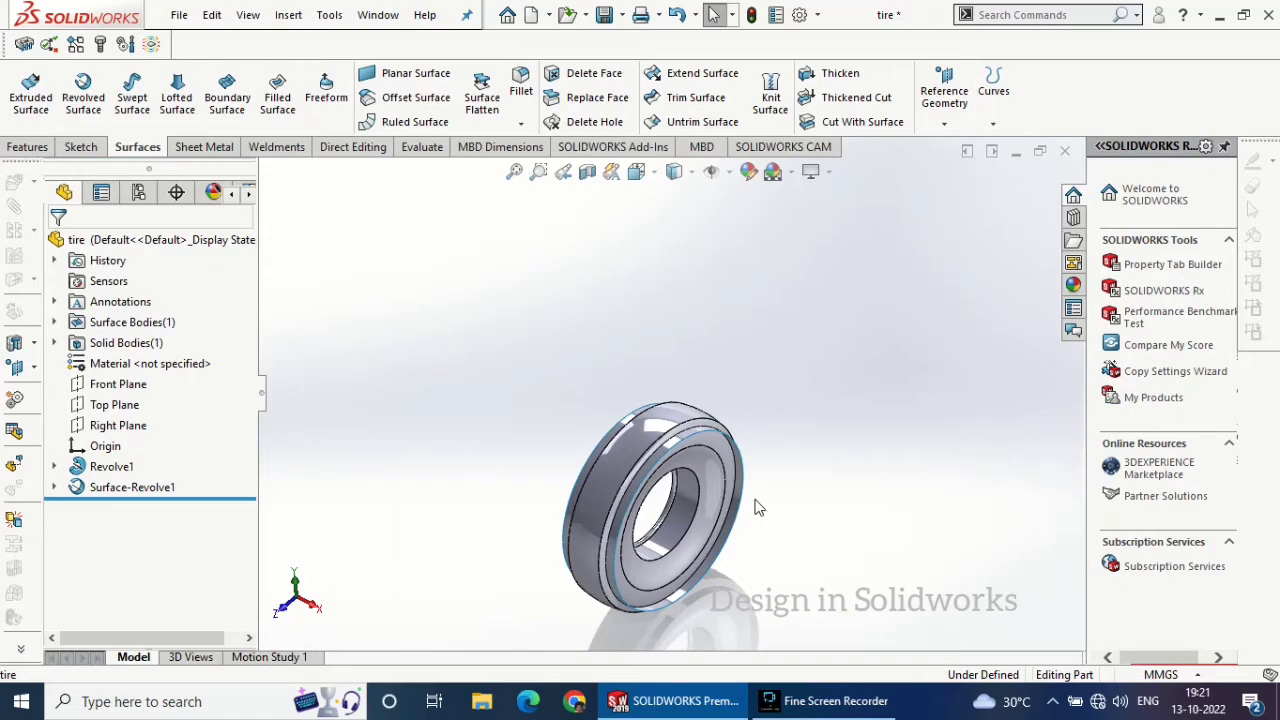
{"action": "scroll", "coordinate": [689, 444], "scroll_direction": "down", "scroll_amount": 3}
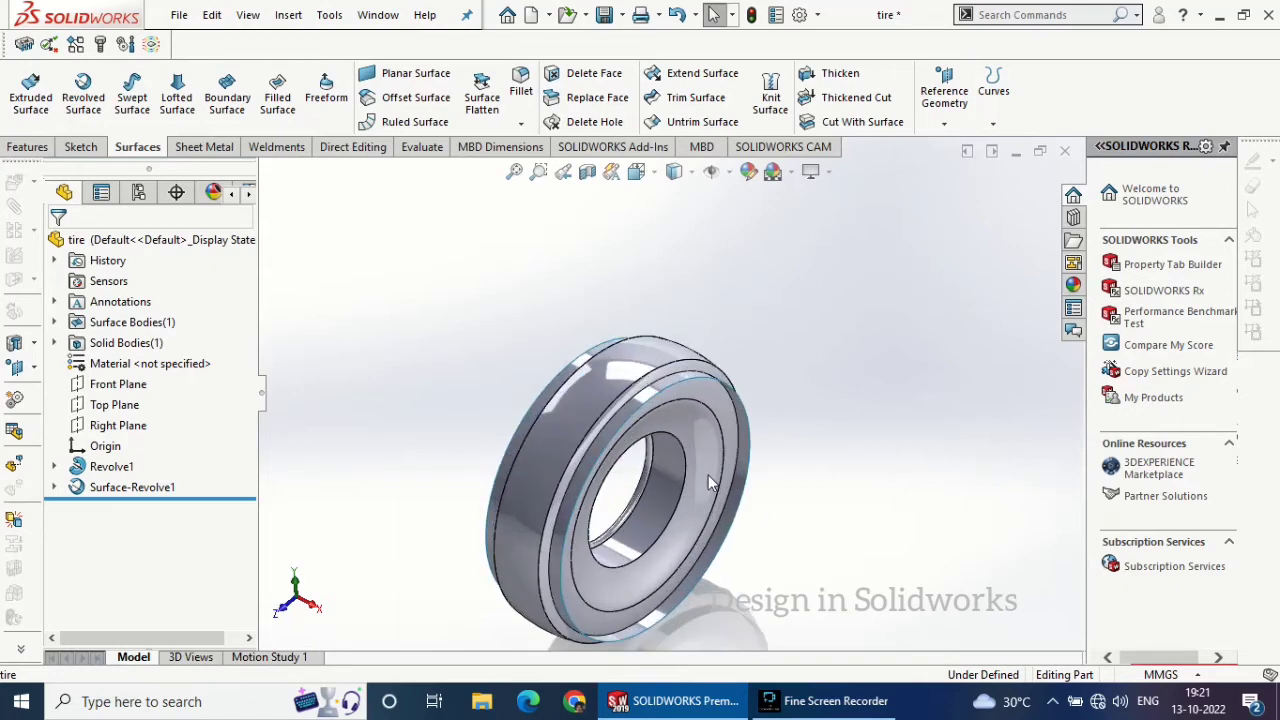
{"action": "left_click", "coordinate": [112, 404]}
{"action": "left_click", "coordinate": [29, 147]}
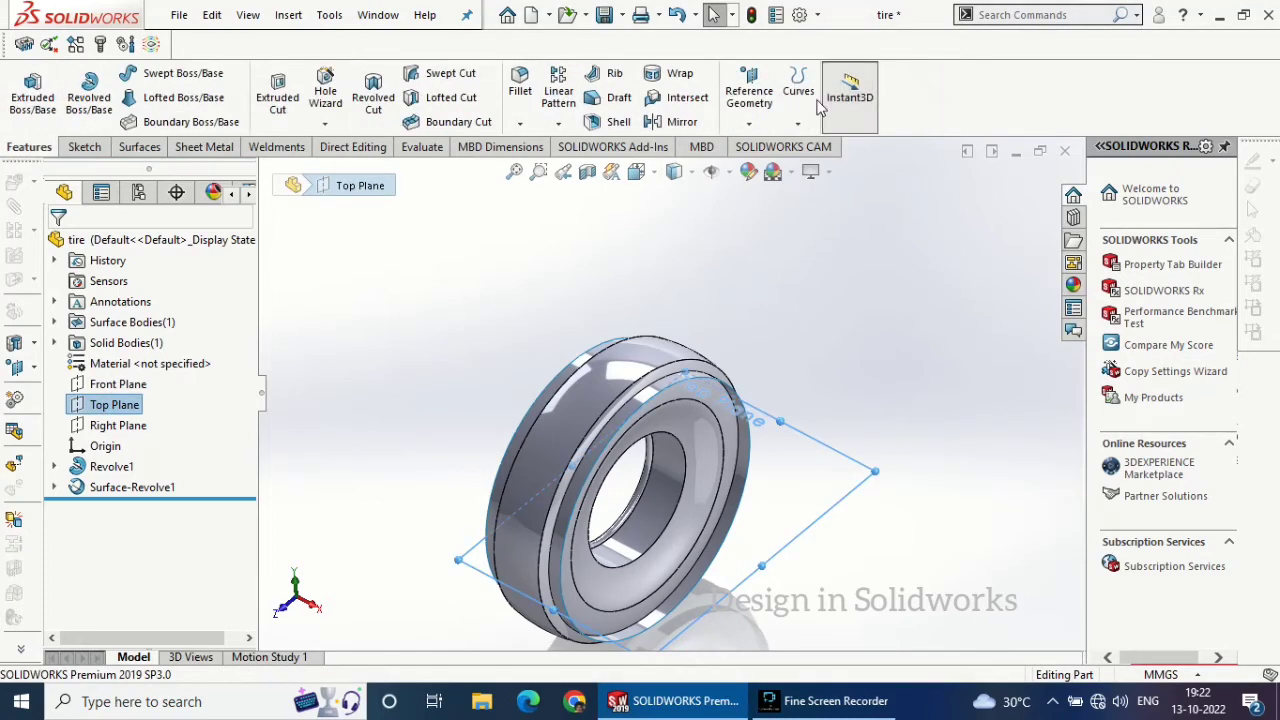
{"action": "left_click", "coordinate": [749, 97]}
{"action": "left_click", "coordinate": [766, 177]}
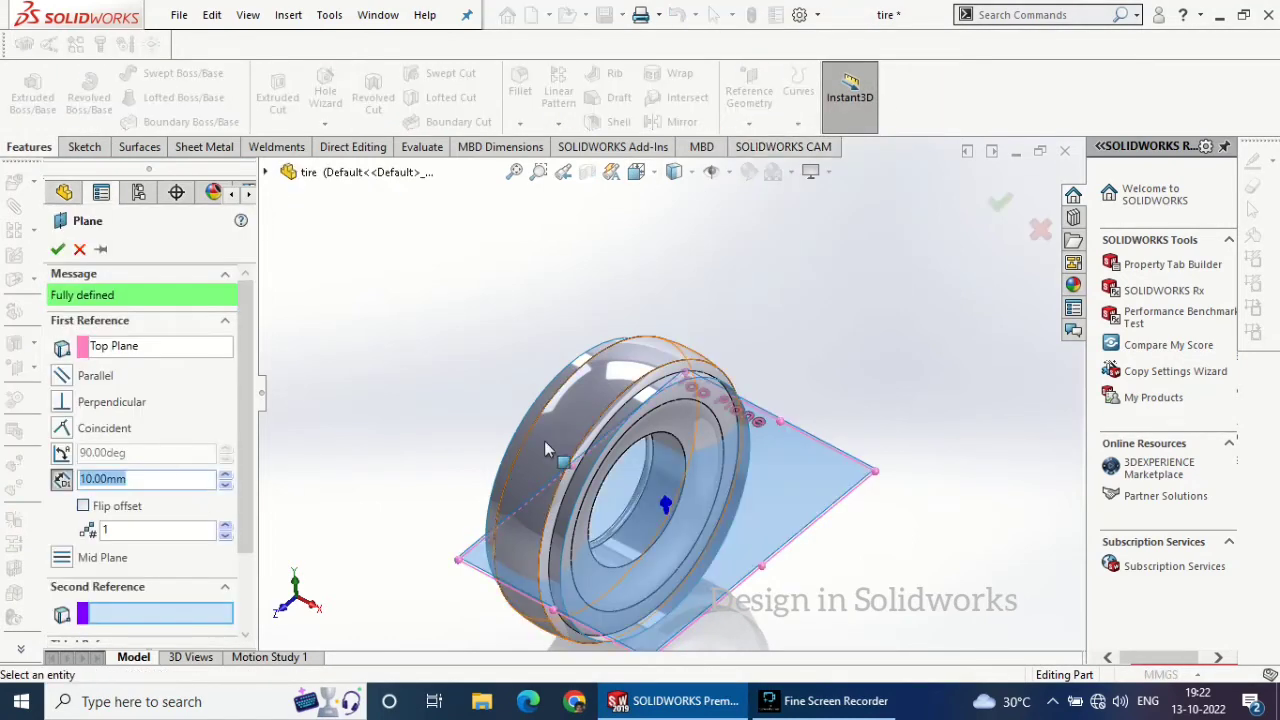
{"action": "left_click", "coordinate": [226, 474]}
{"action": "left_click", "coordinate": [226, 474]}
{"action": "left_click", "coordinate": [226, 474]}
{"action": "middle_click_drag", "start_coordinate": [318, 388], "coordinate": [340, 334]}
{"action": "left_click_drag", "start_coordinate": [142, 478], "coordinate": [33, 472]}
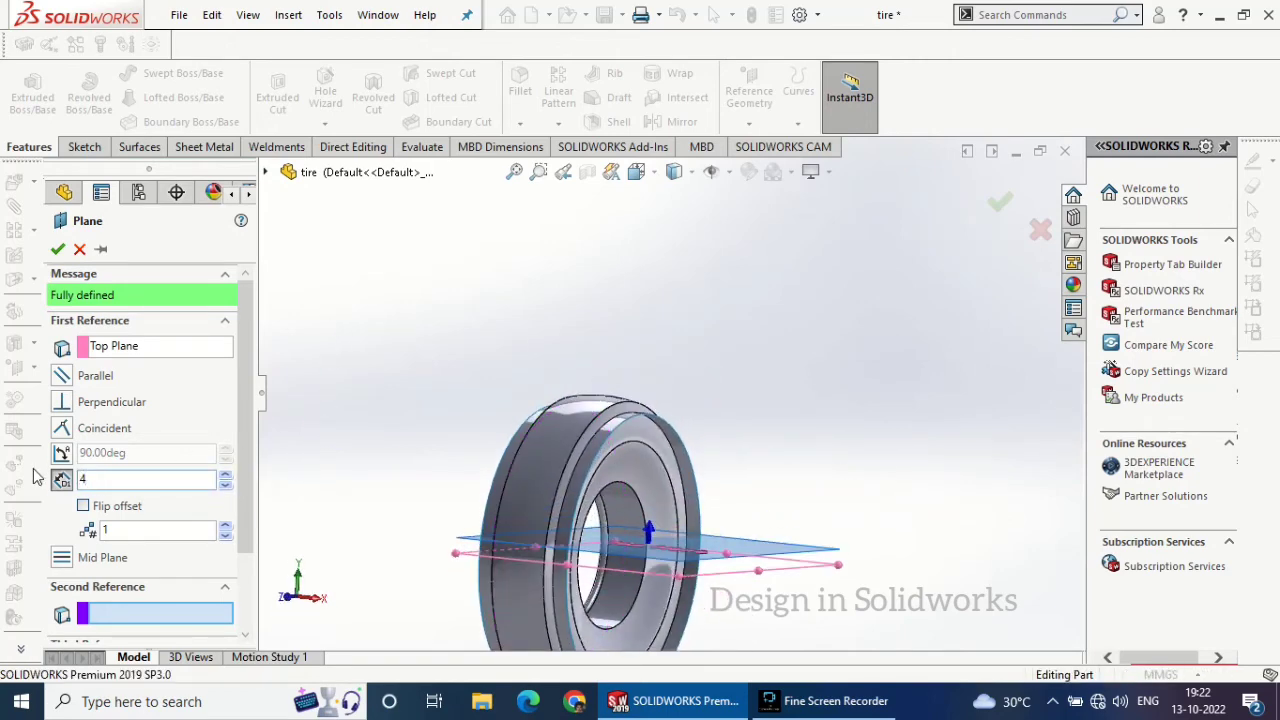
{"action": "key", "text": "Return"}
{"action": "middle_click_drag", "start_coordinate": [618, 296], "coordinate": [698, 453]}
{"action": "left_click", "coordinate": [57, 249]}
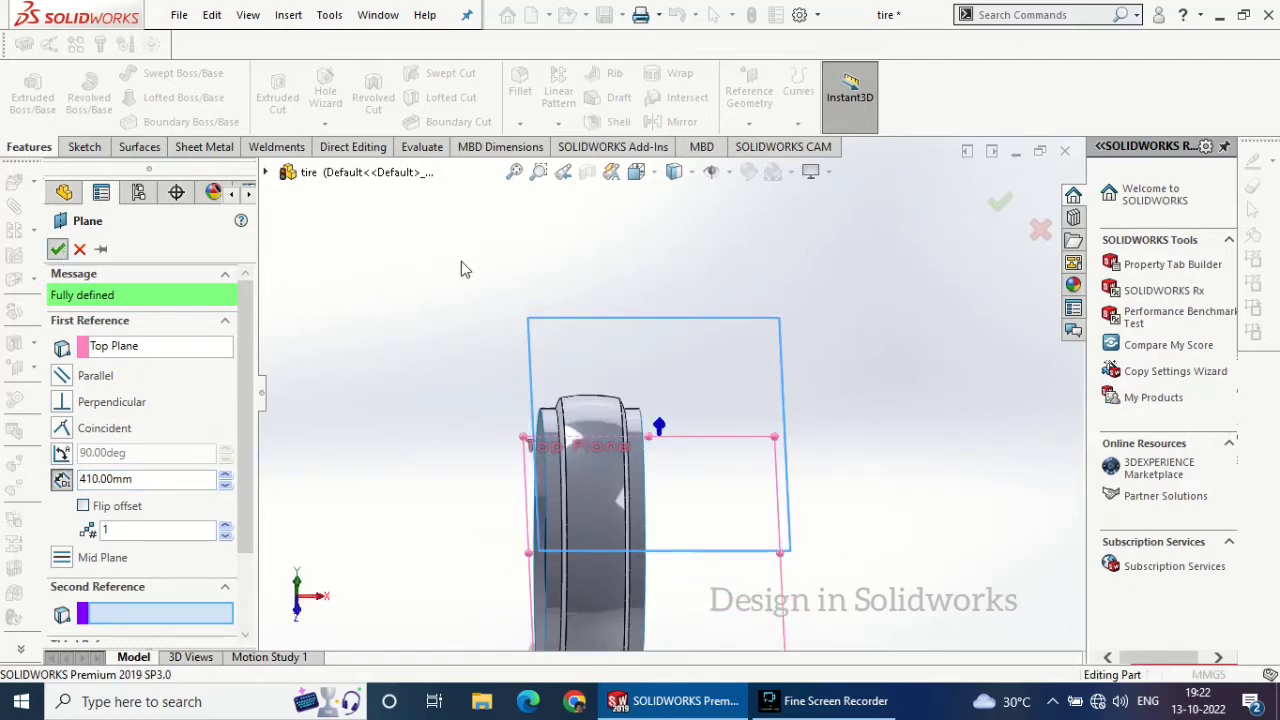
- Start a new sketch on the 410 mm offset plane, viewed normal to it
{"action": "left_click", "coordinate": [641, 320]}
{"action": "left_click", "coordinate": [761, 283]}
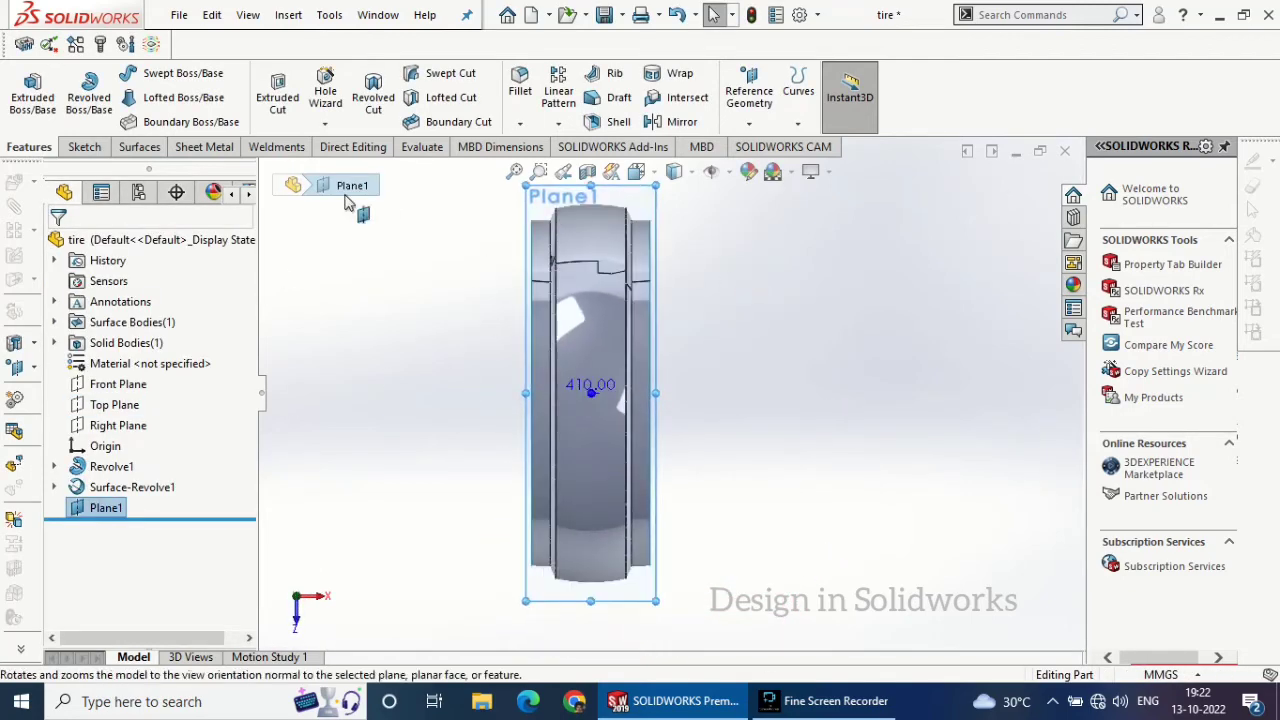
{"action": "left_click", "coordinate": [85, 147]}
{"action": "left_click", "coordinate": [25, 92]}
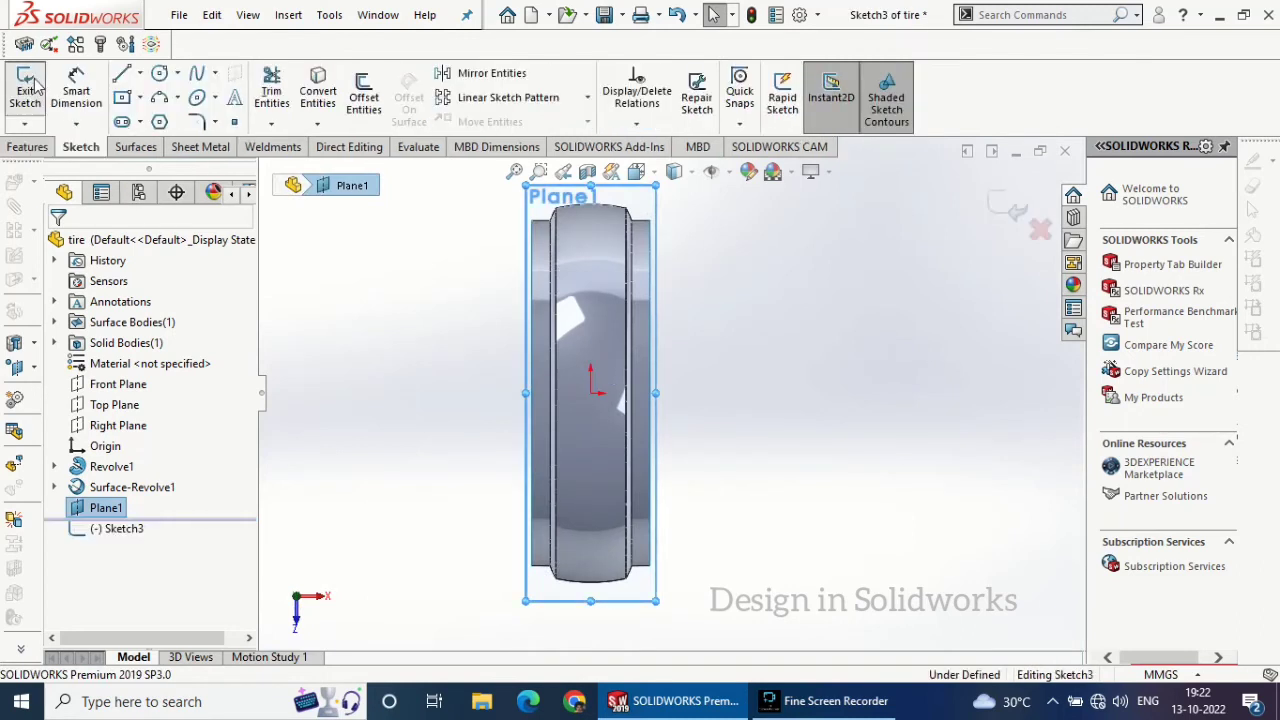
- Sketch a zigzag of four connected lines across the tire from edge to edge, the first segment about 103 mm long
{"action": "left_click", "coordinate": [117, 74]}
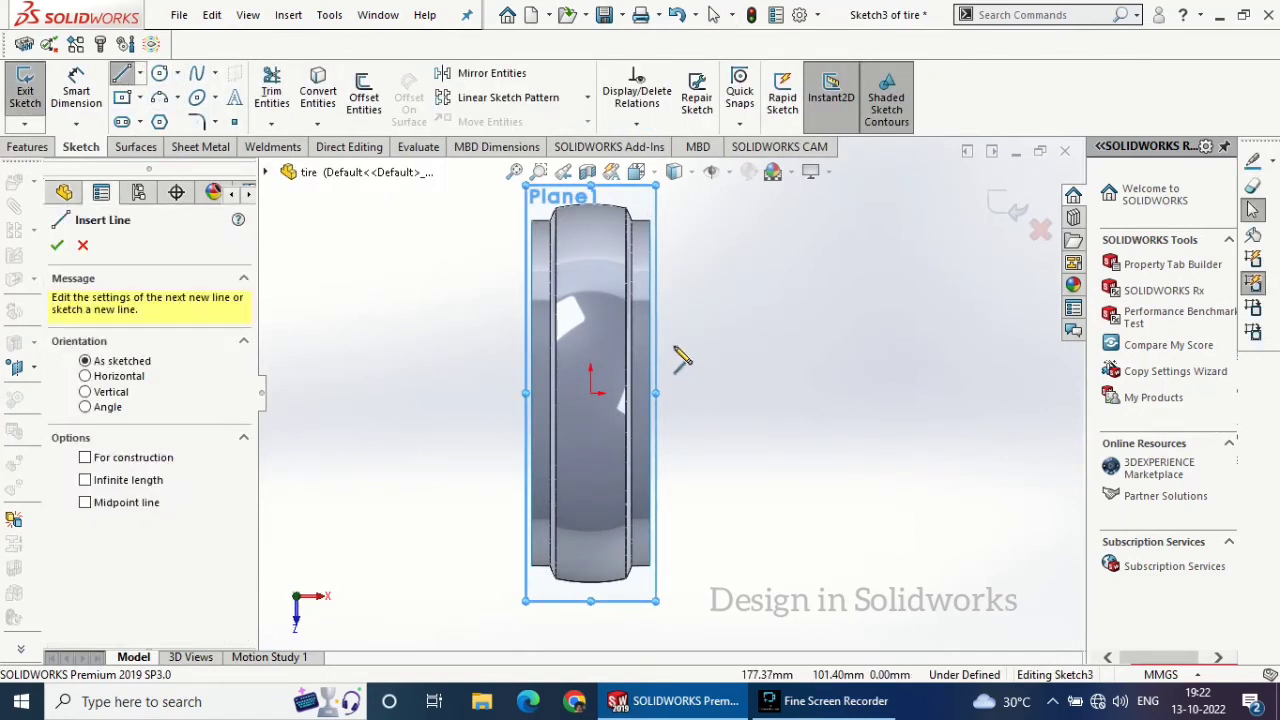
{"action": "left_click", "coordinate": [540, 424]}
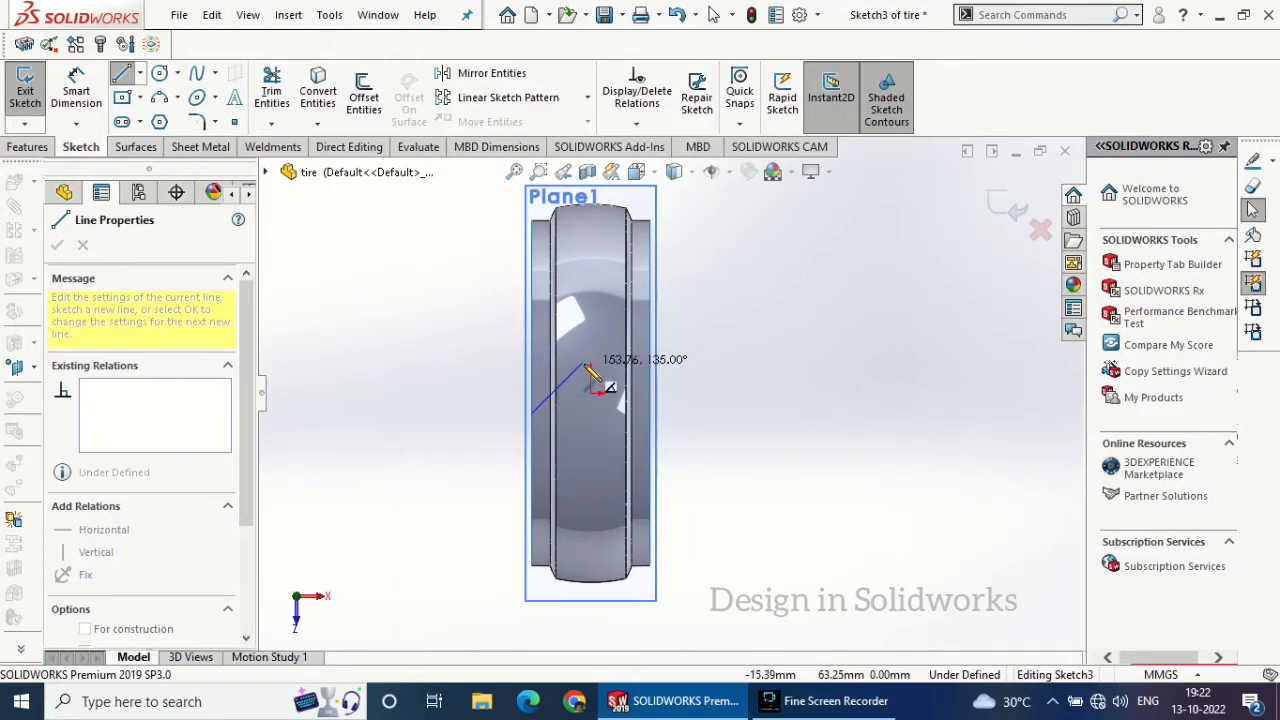
{"action": "scroll", "coordinate": [550, 392], "scroll_direction": "down", "scroll_amount": 5}
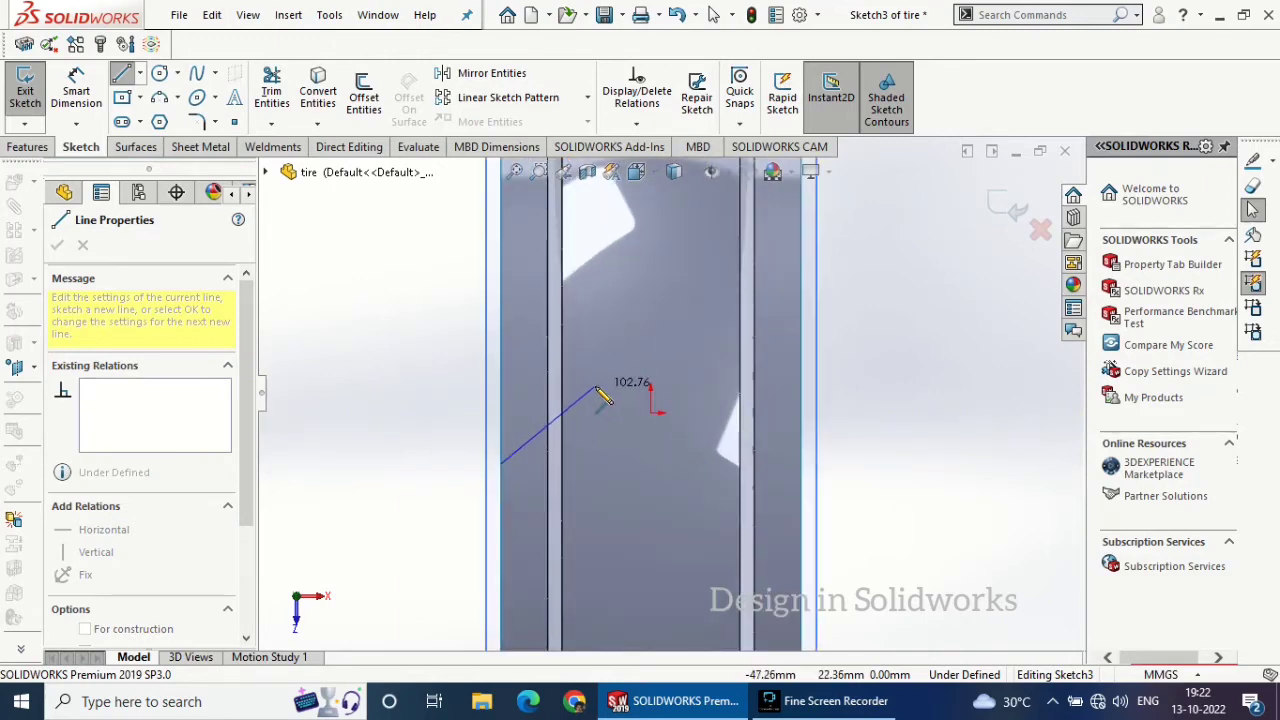
{"action": "left_click", "coordinate": [596, 388]}
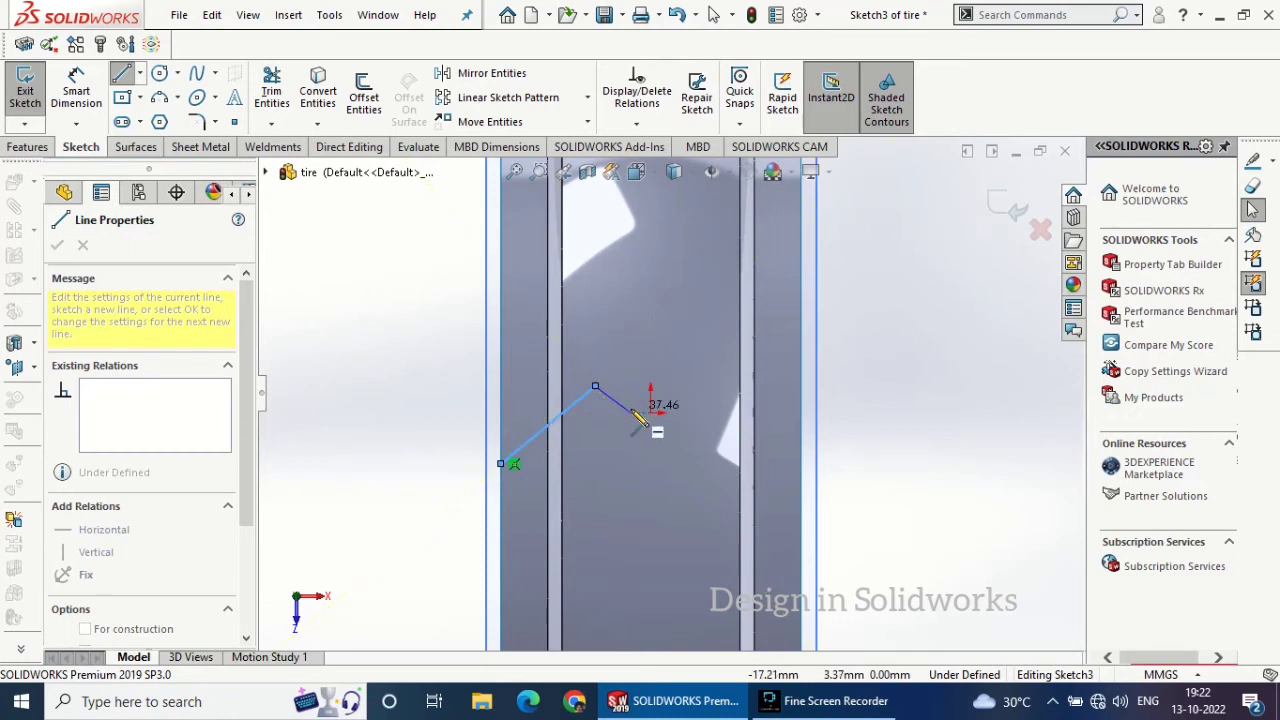
{"action": "double_click", "coordinate": [678, 435]}
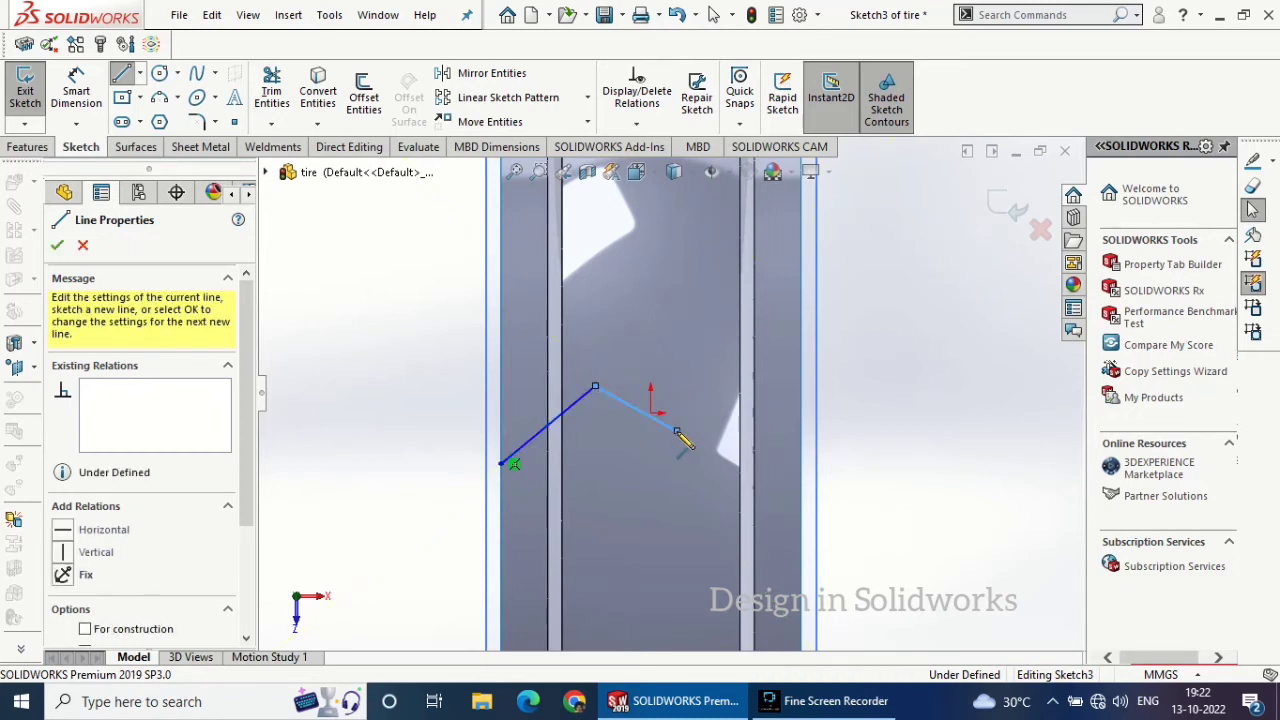
{"action": "left_click", "coordinate": [677, 432]}
{"action": "left_click", "coordinate": [699, 360]}
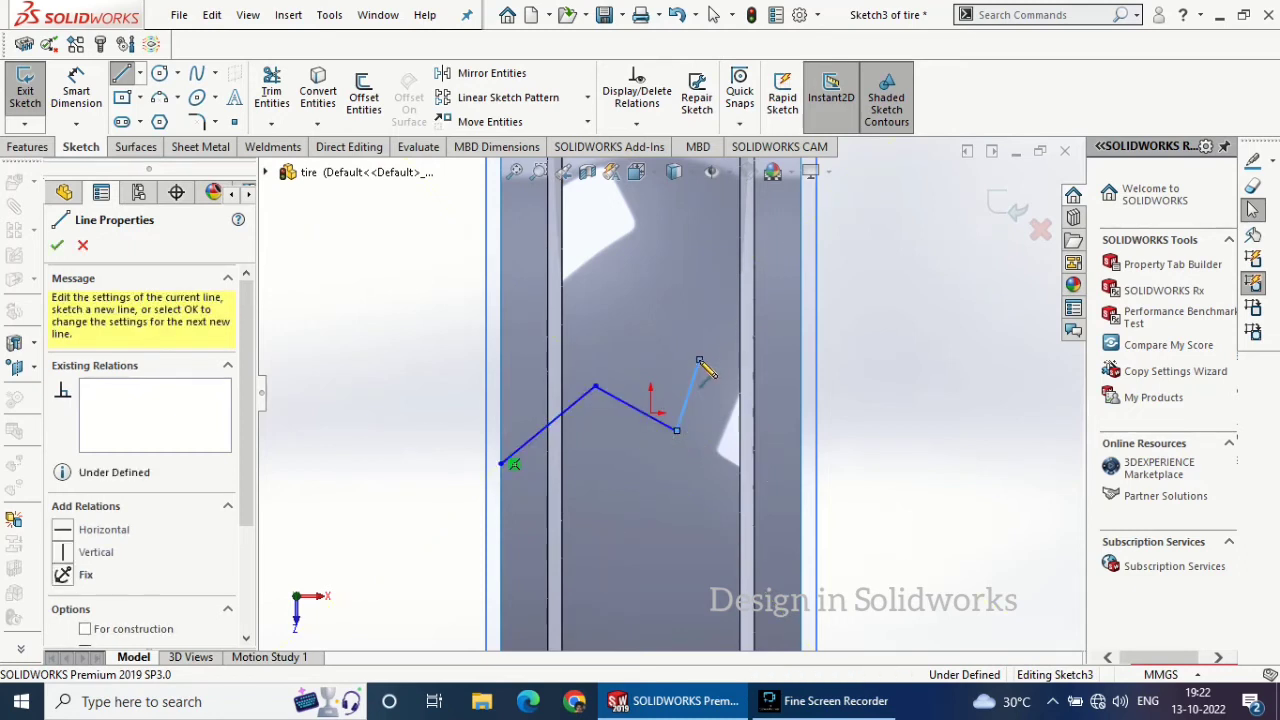
{"action": "left_click", "coordinate": [801, 396]}
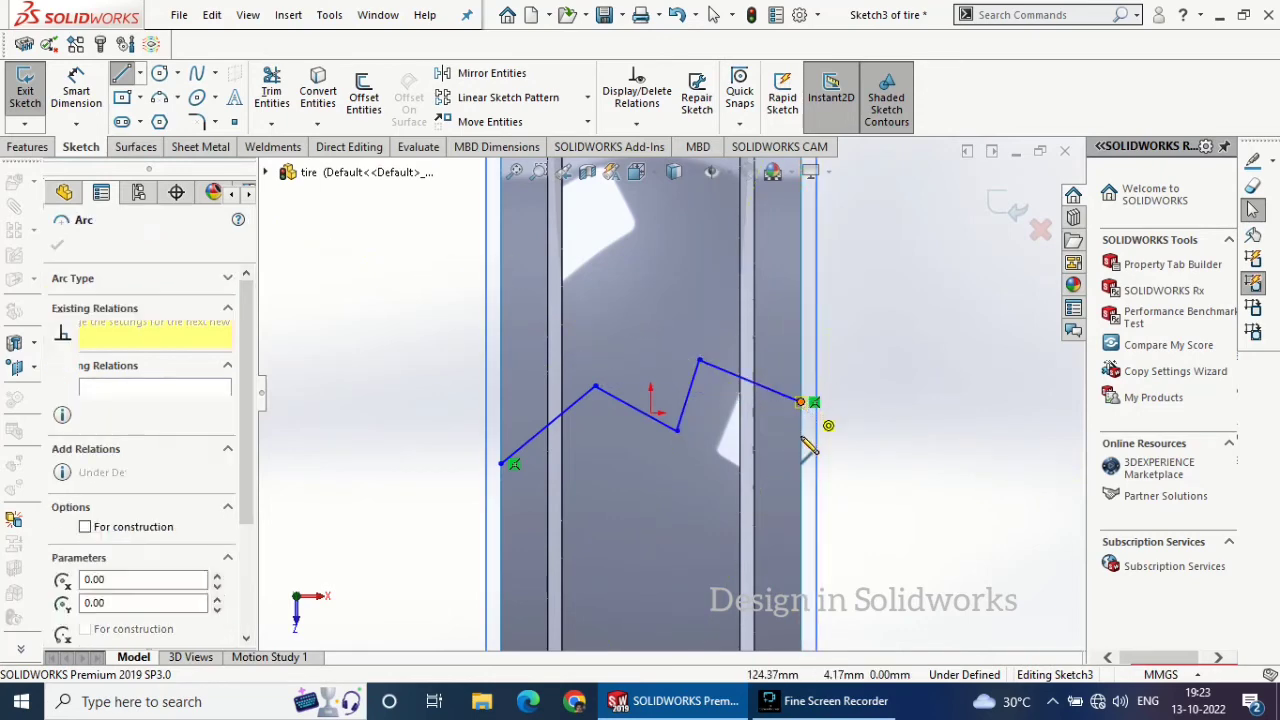
{"action": "right_click", "coordinate": [860, 410]}
{"action": "left_click", "coordinate": [912, 408]}
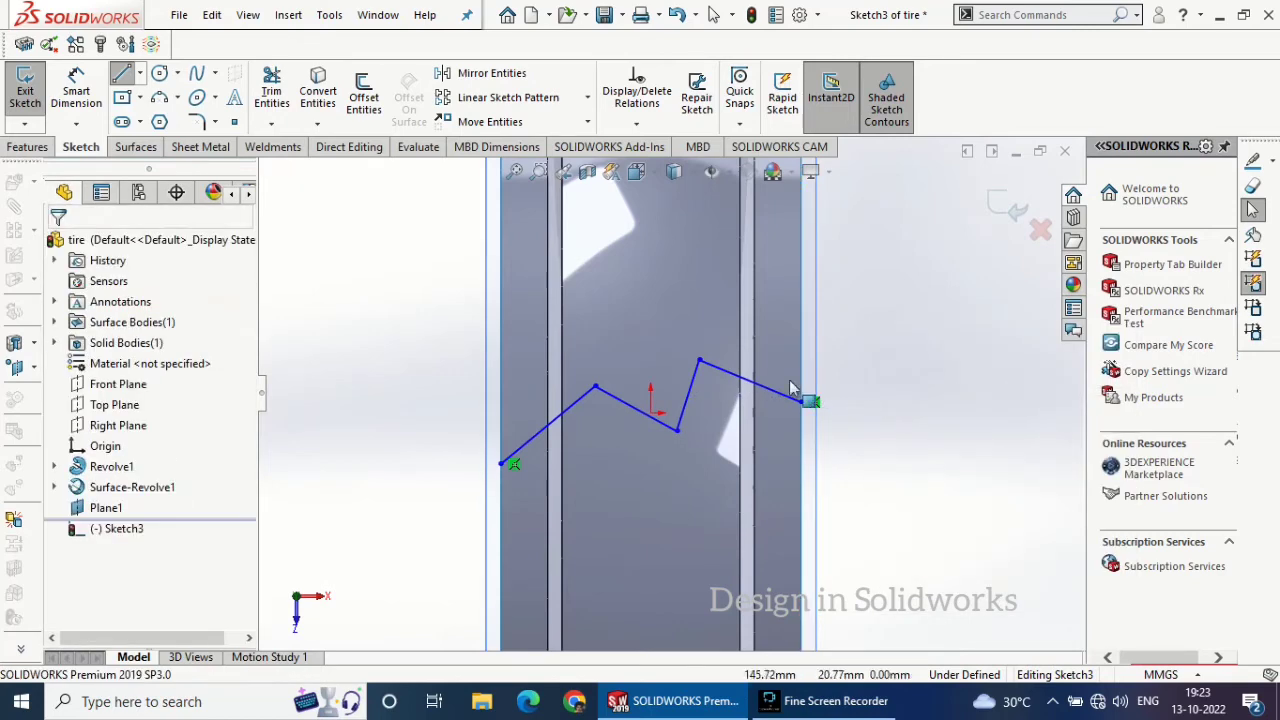
- Sketch a second four-line zigzag just above the first and join their right ends with a vertical line
{"action": "left_click", "coordinate": [122, 75]}
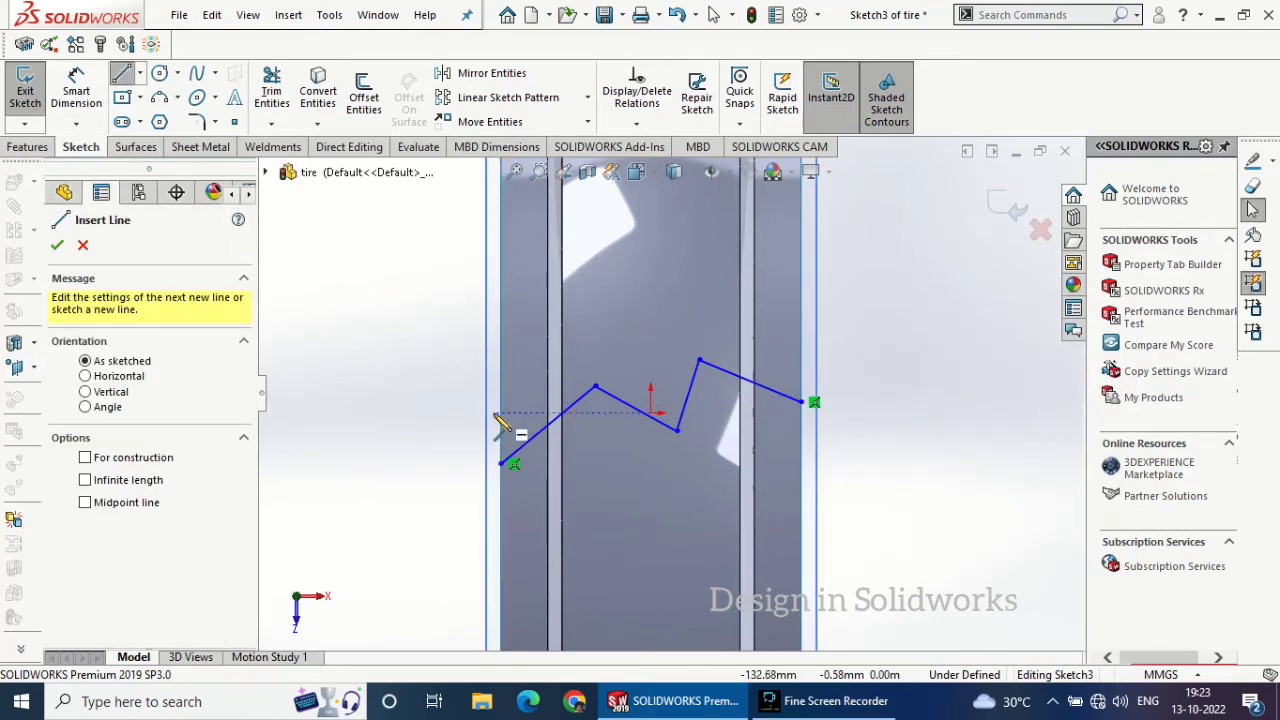
{"action": "left_click", "coordinate": [501, 439]}
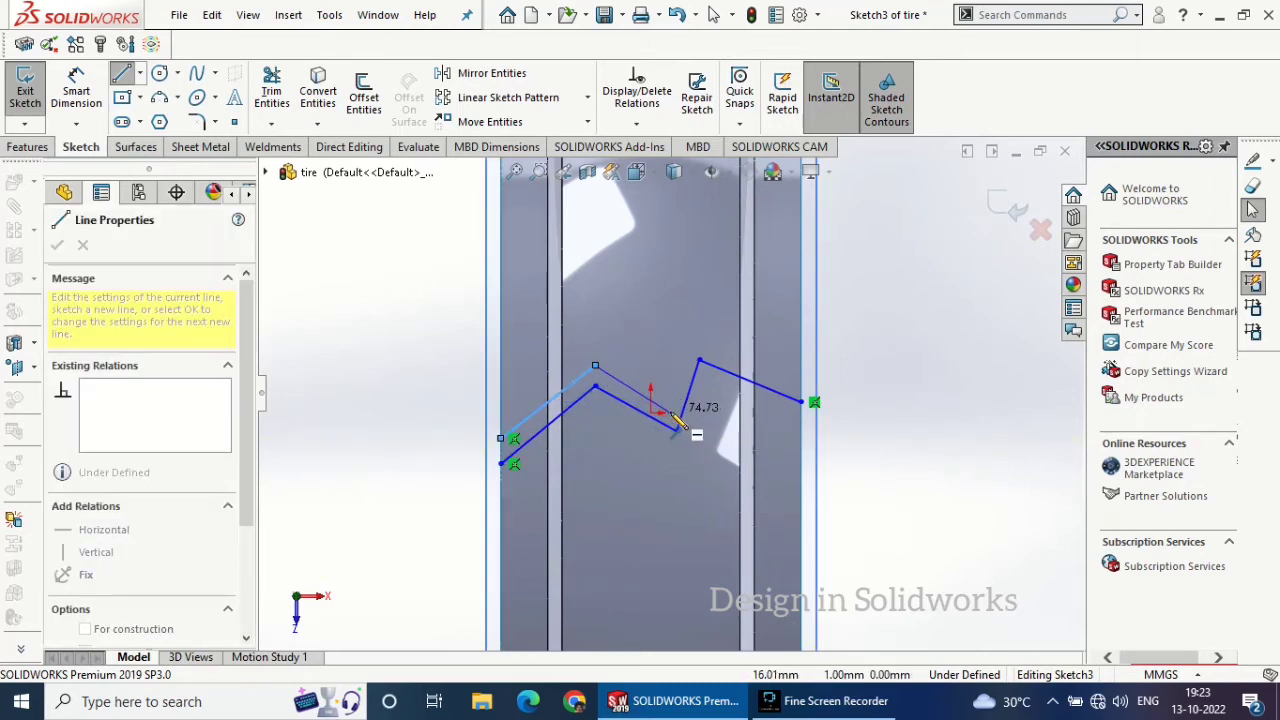
{"action": "left_click", "coordinate": [671, 412]}
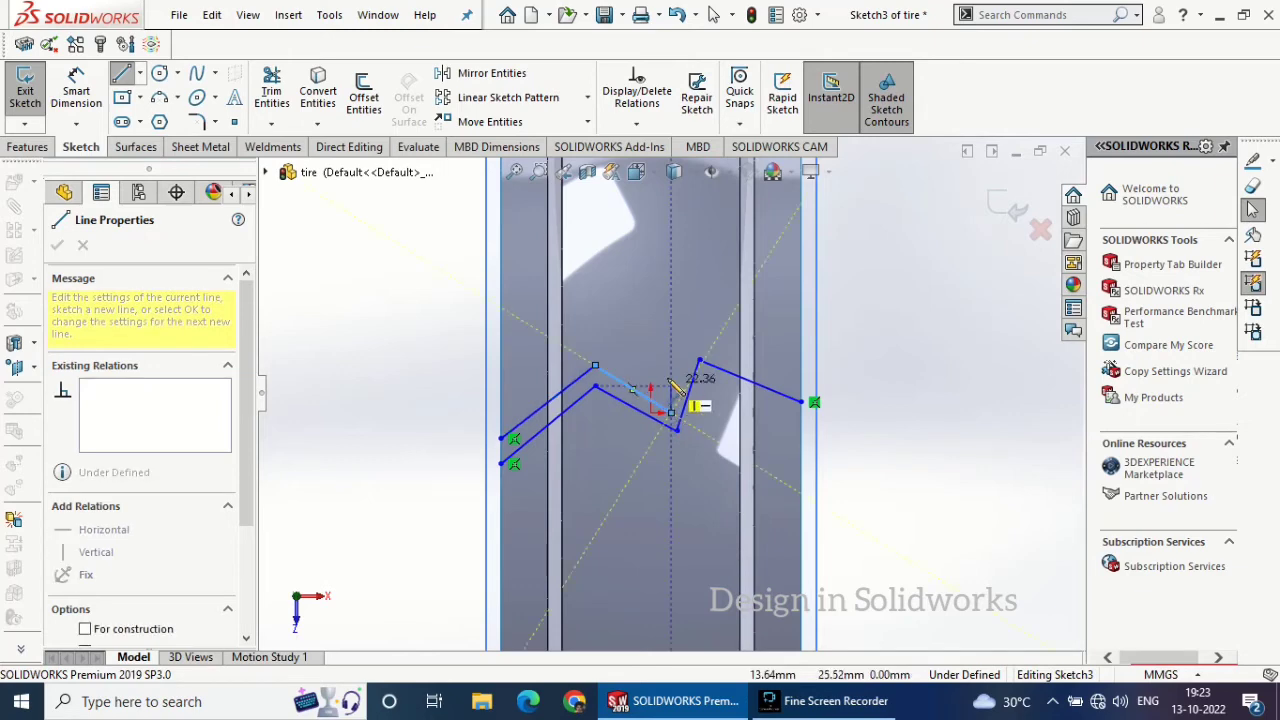
{"action": "left_click", "coordinate": [699, 326]}
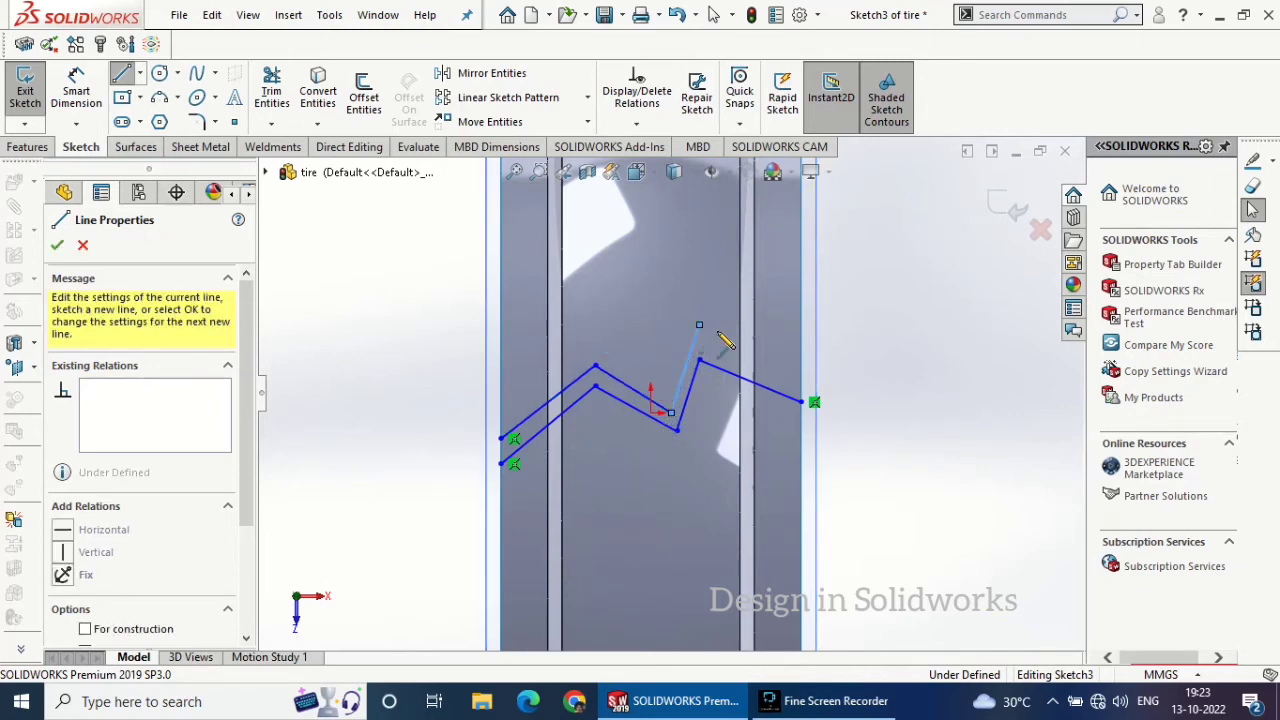
{"action": "left_click", "coordinate": [800, 359]}
{"action": "right_click", "coordinate": [866, 347]}
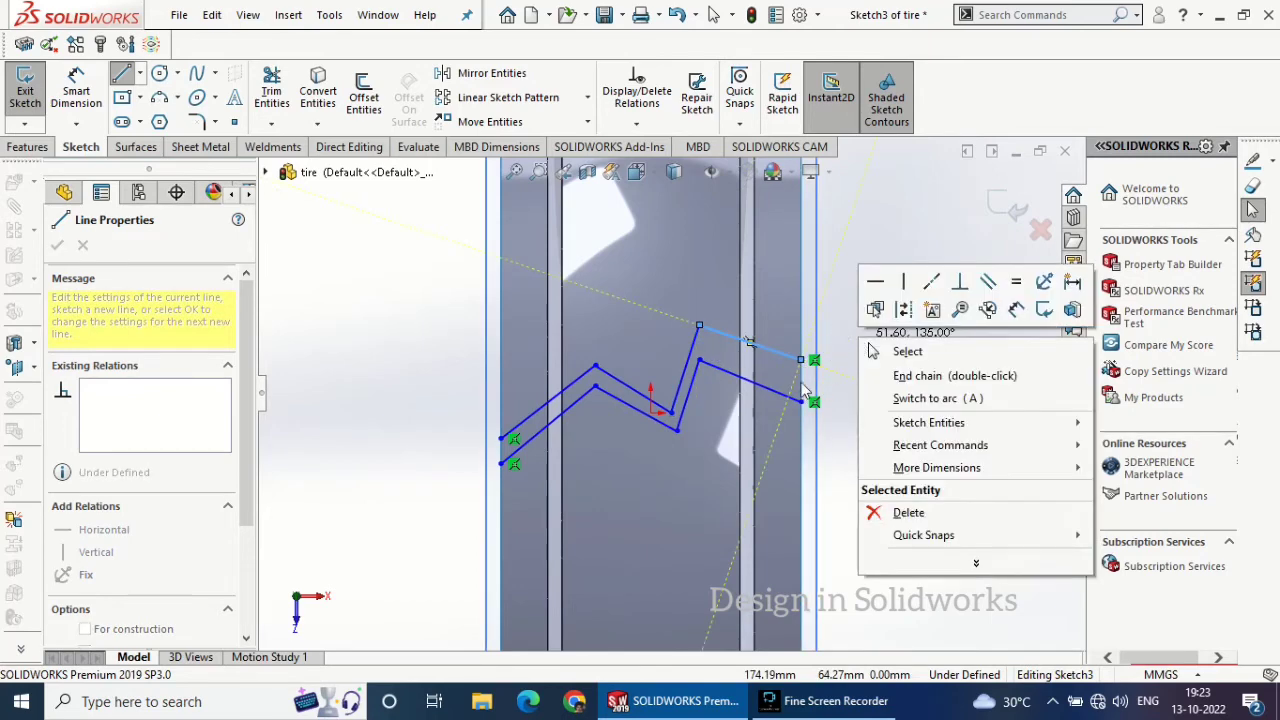
{"action": "left_click", "coordinate": [875, 281]}
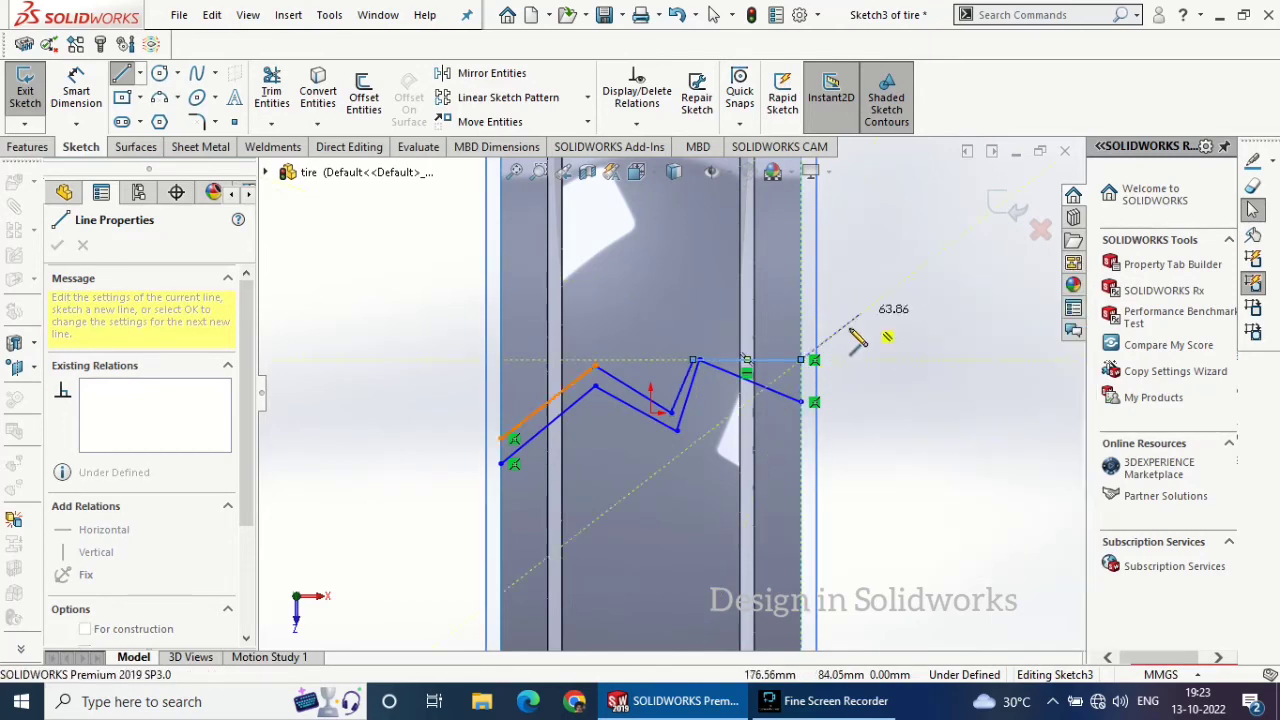
{"action": "left_click", "coordinate": [800, 402]}
{"action": "right_click", "coordinate": [875, 393]}
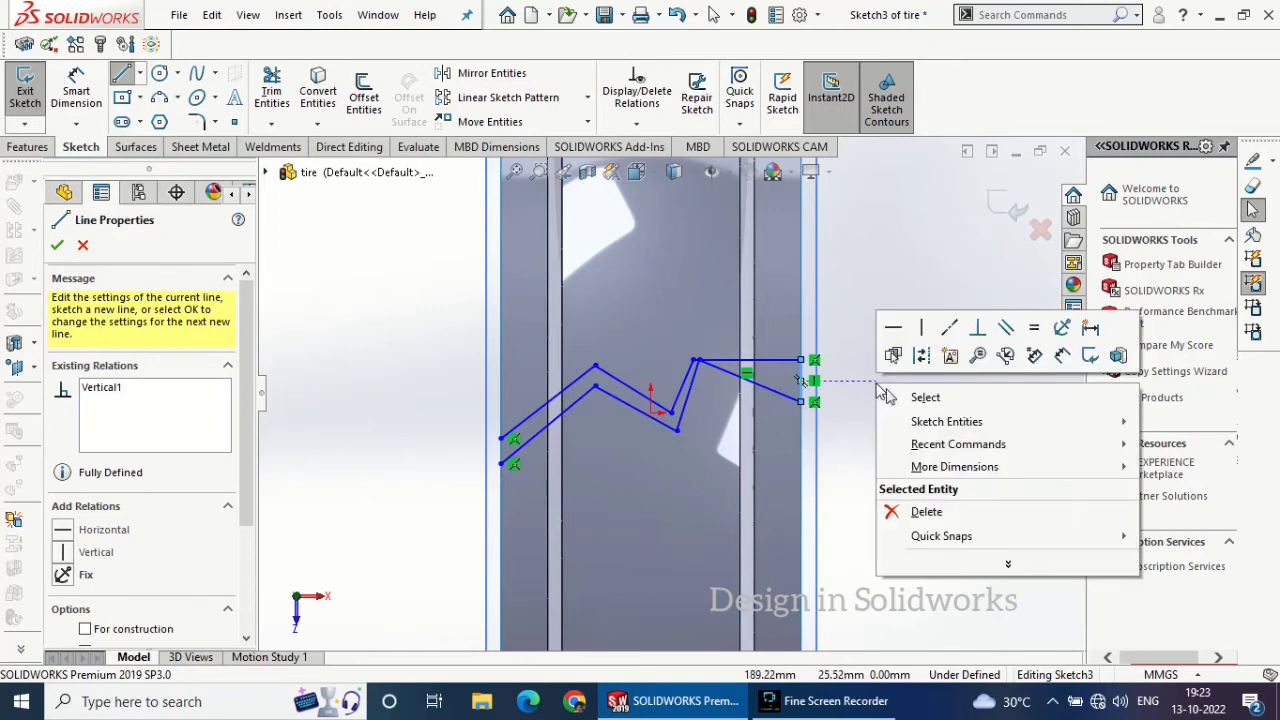
{"action": "left_click", "coordinate": [900, 391]}
- Suppress the horizontal relation on the upper zigzag's rightmost line and move that line's inner corner up above the lower zigzag's peak
{"action": "right_click", "coordinate": [748, 368]}
{"action": "key", "text": "Escape"}
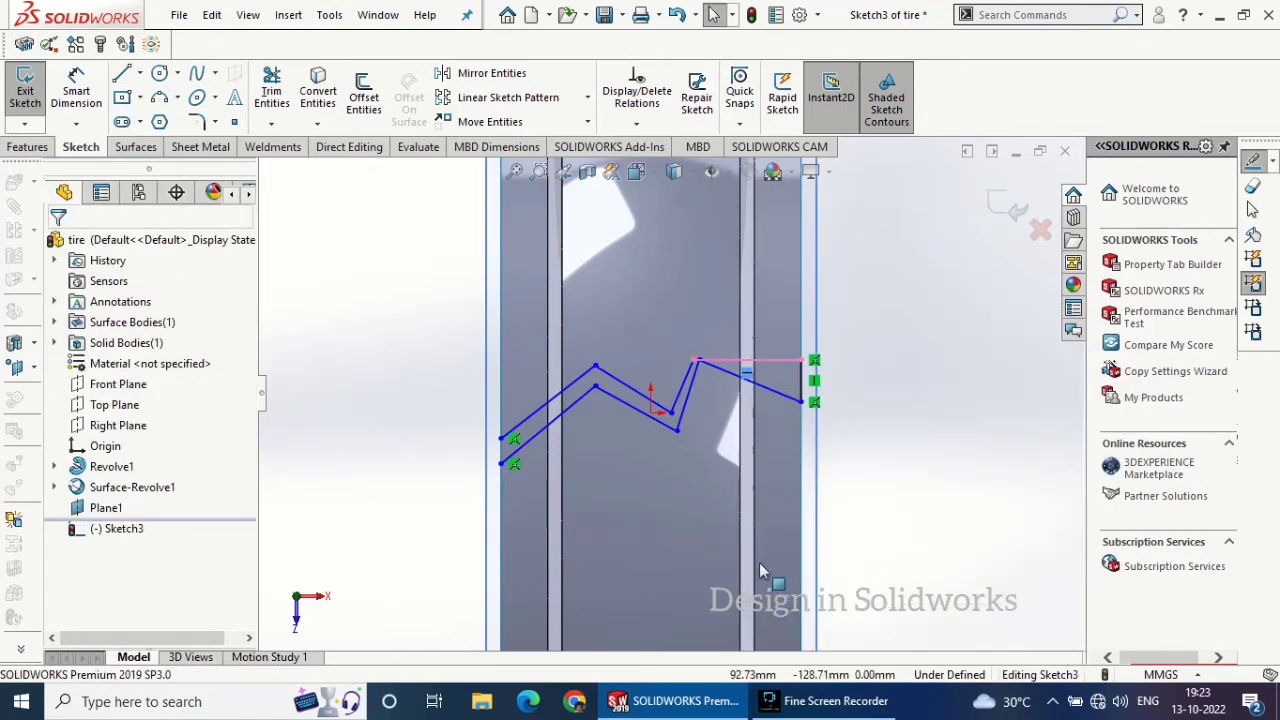
{"action": "left_click", "coordinate": [695, 360]}
{"action": "left_click_drag", "start_coordinate": [695, 360], "coordinate": [700, 330]}
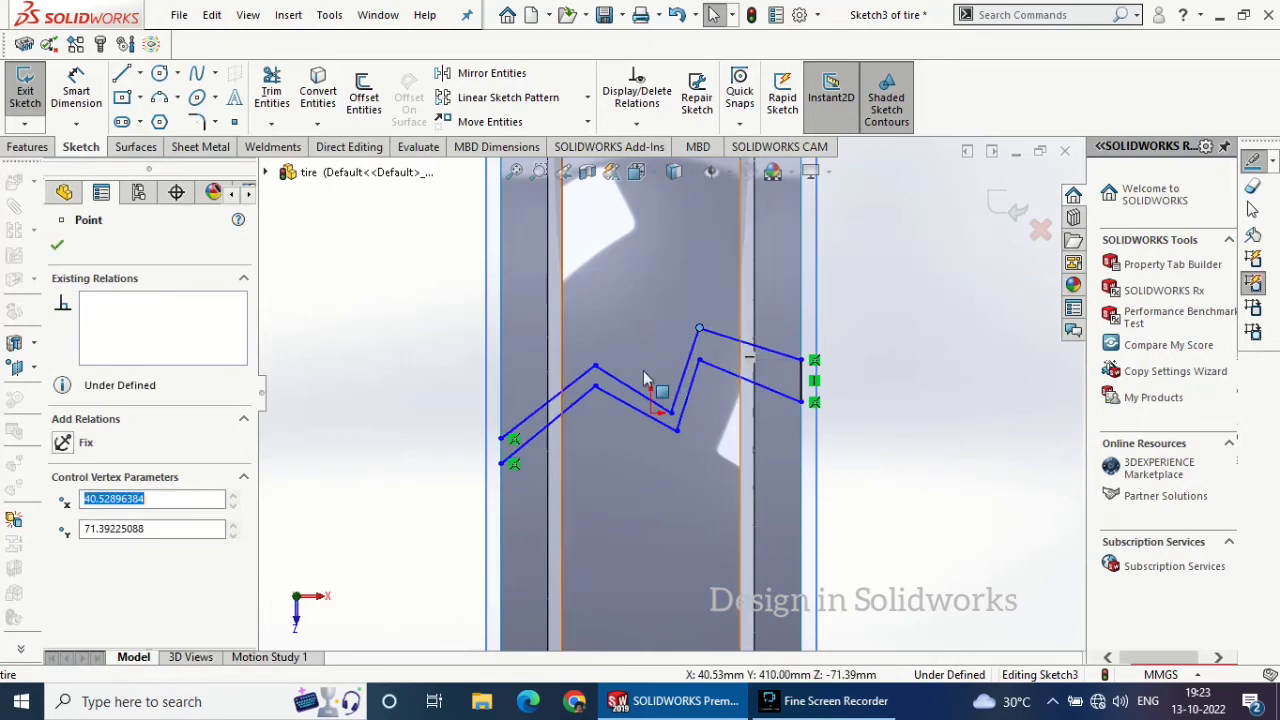
{"action": "left_click", "coordinate": [57, 245]}
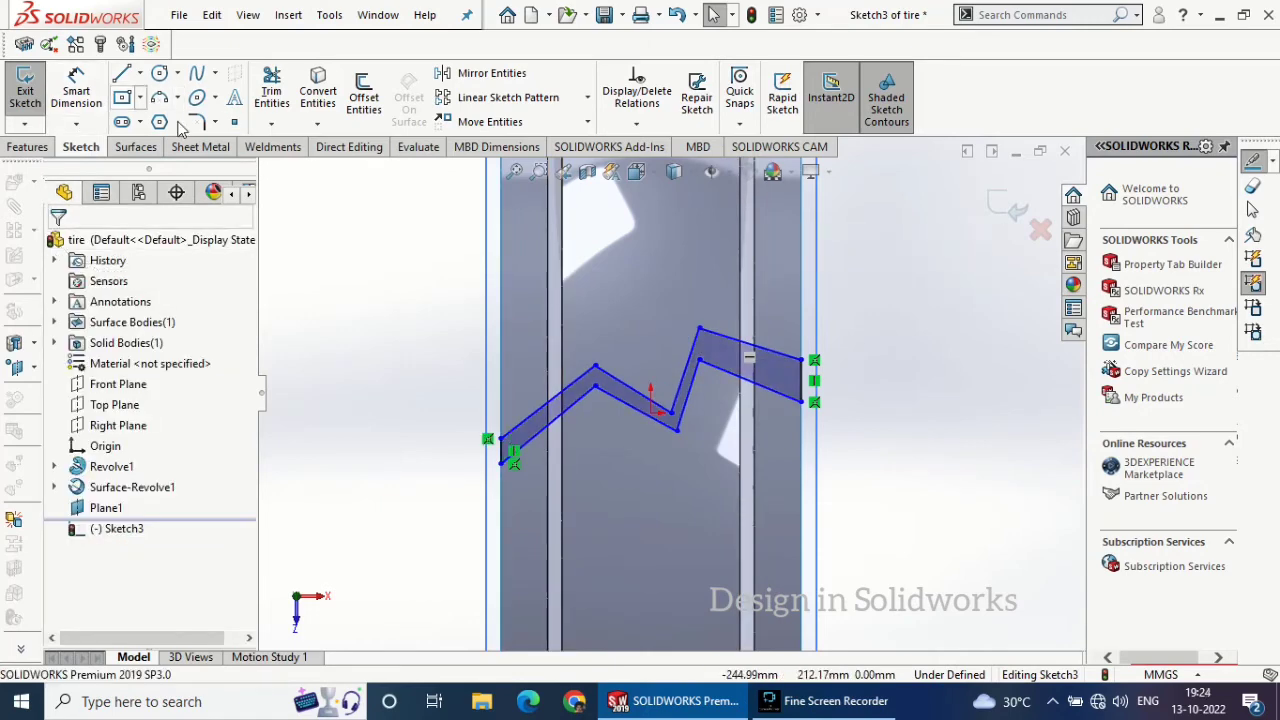
- Apply 5 mm sketch fillets to all six inner corners of the upper and lower zigzags
{"action": "left_click", "coordinate": [201, 121]}
{"action": "scroll", "coordinate": [512, 430], "scroll_direction": "down", "scroll_amount": 2}
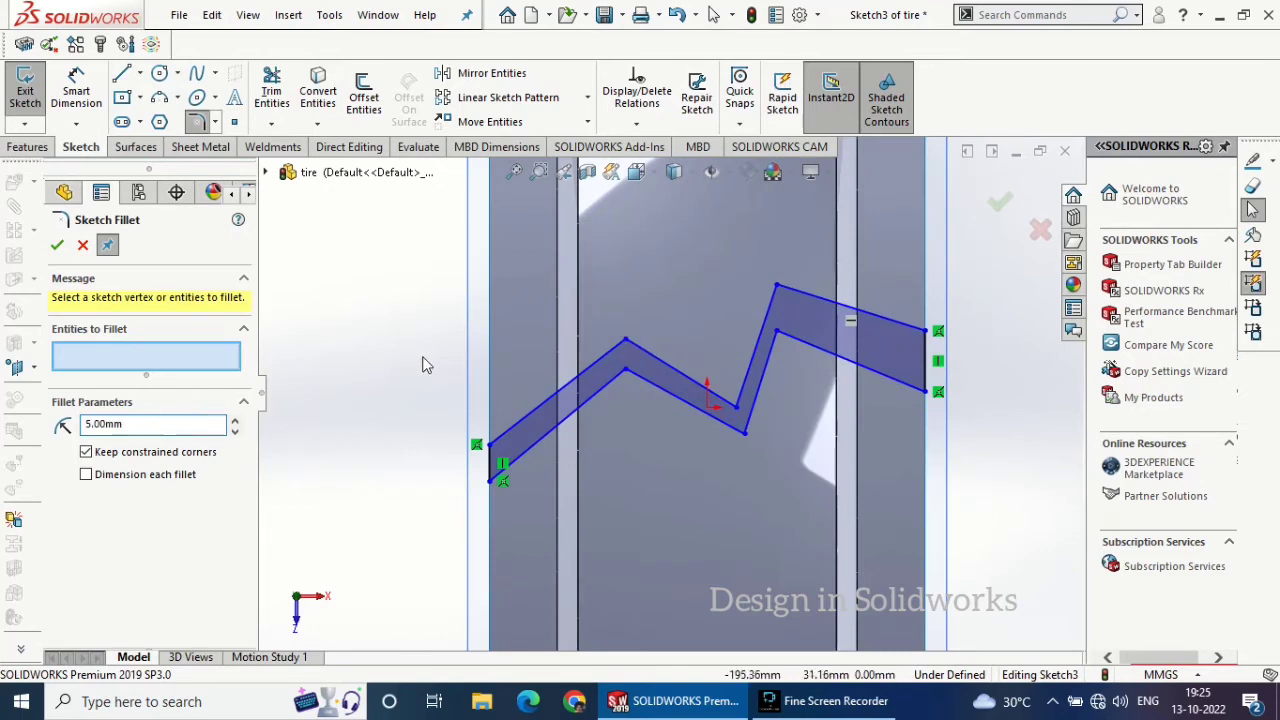
{"action": "left_click", "coordinate": [625, 342]}
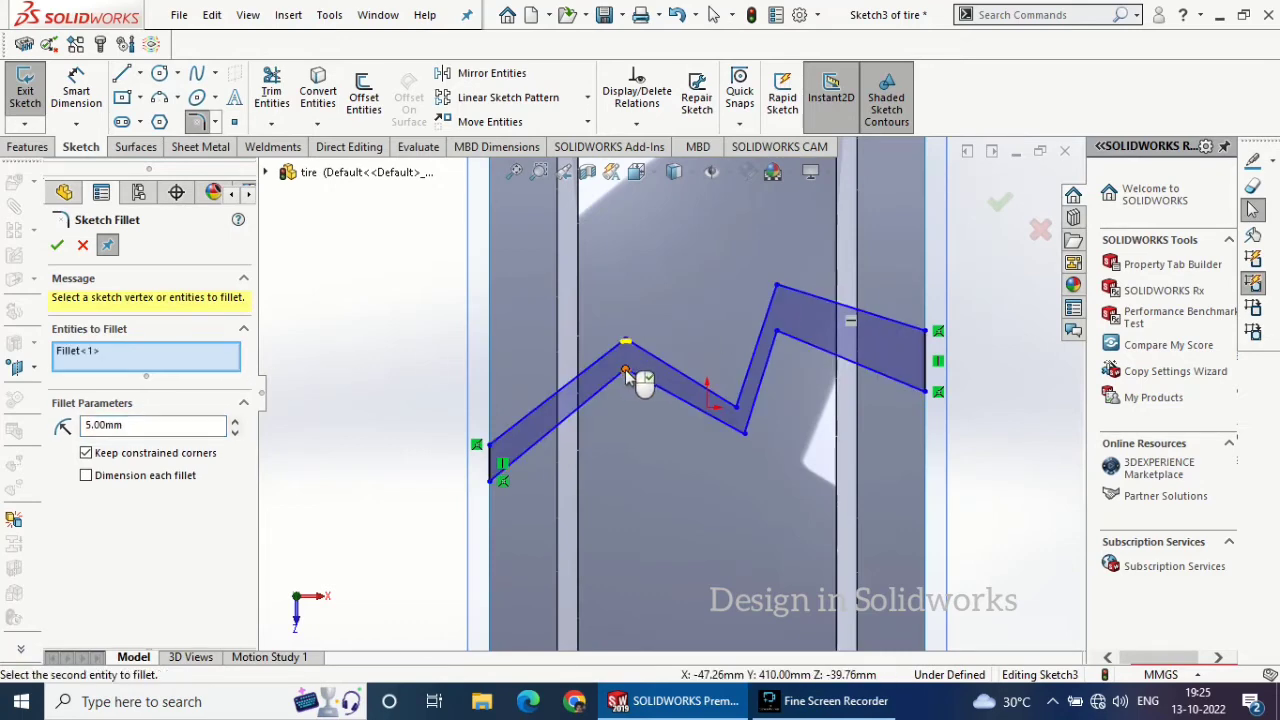
{"action": "left_click", "coordinate": [625, 372]}
{"action": "left_click", "coordinate": [743, 430]}
{"action": "left_click", "coordinate": [738, 405]}
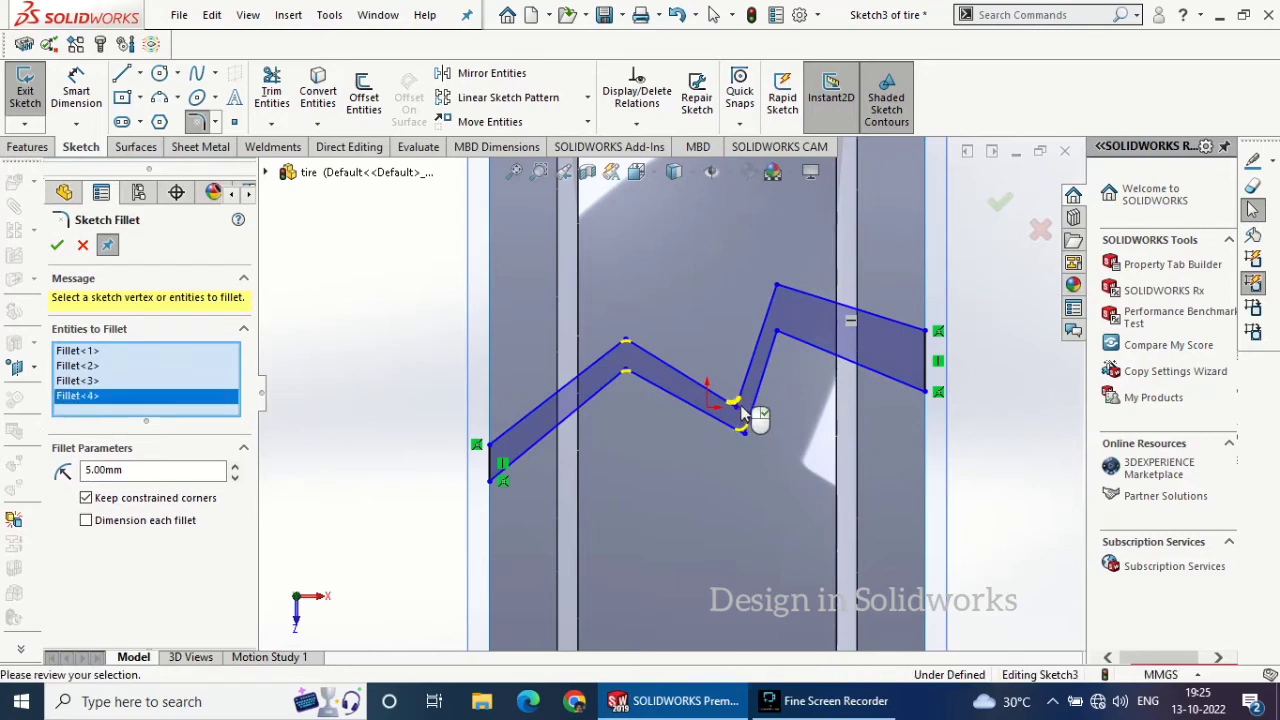
{"action": "left_click", "coordinate": [778, 289]}
{"action": "left_click", "coordinate": [778, 334]}
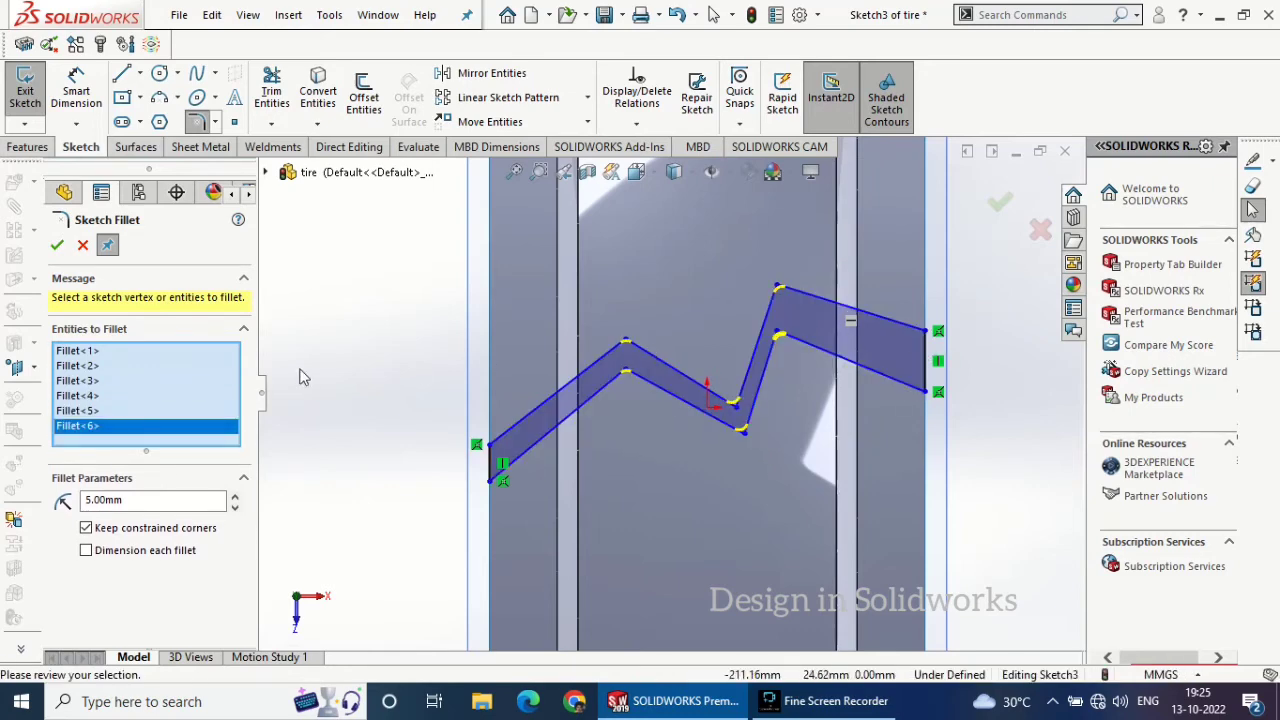
{"action": "left_click", "coordinate": [57, 246]}
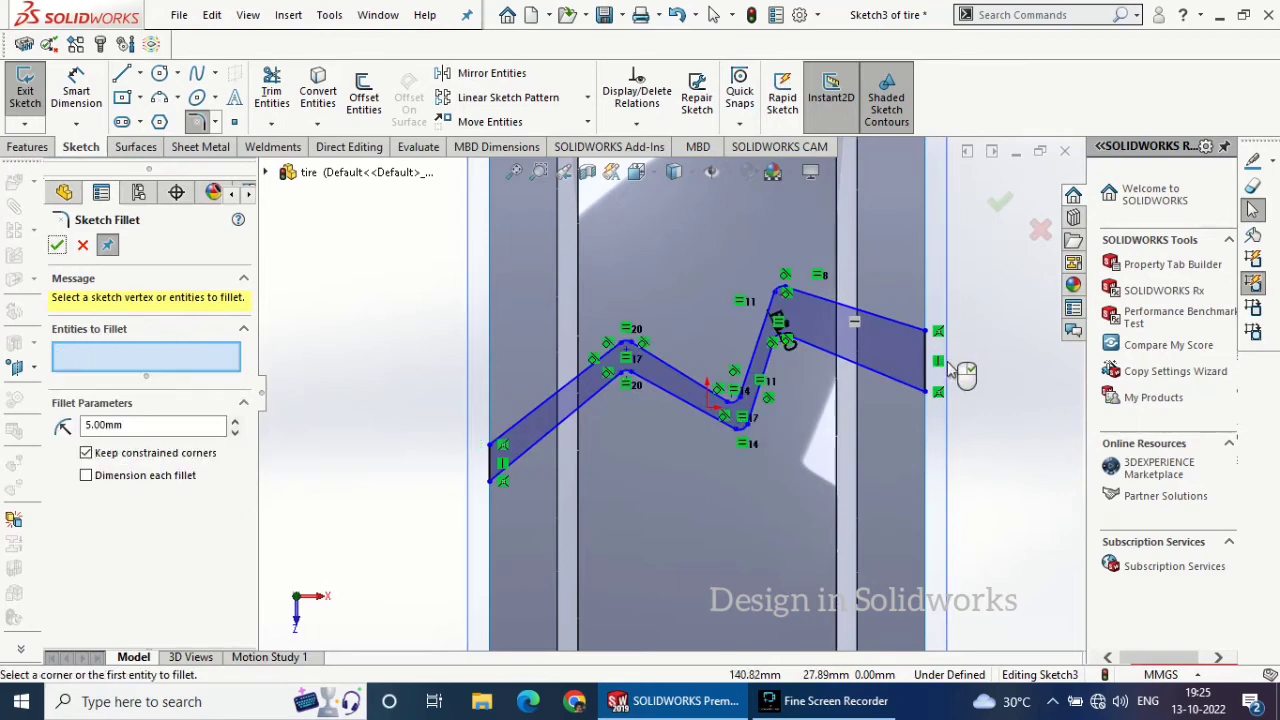
{"action": "left_click", "coordinate": [883, 375]}
{"action": "left_click", "coordinate": [897, 327]}
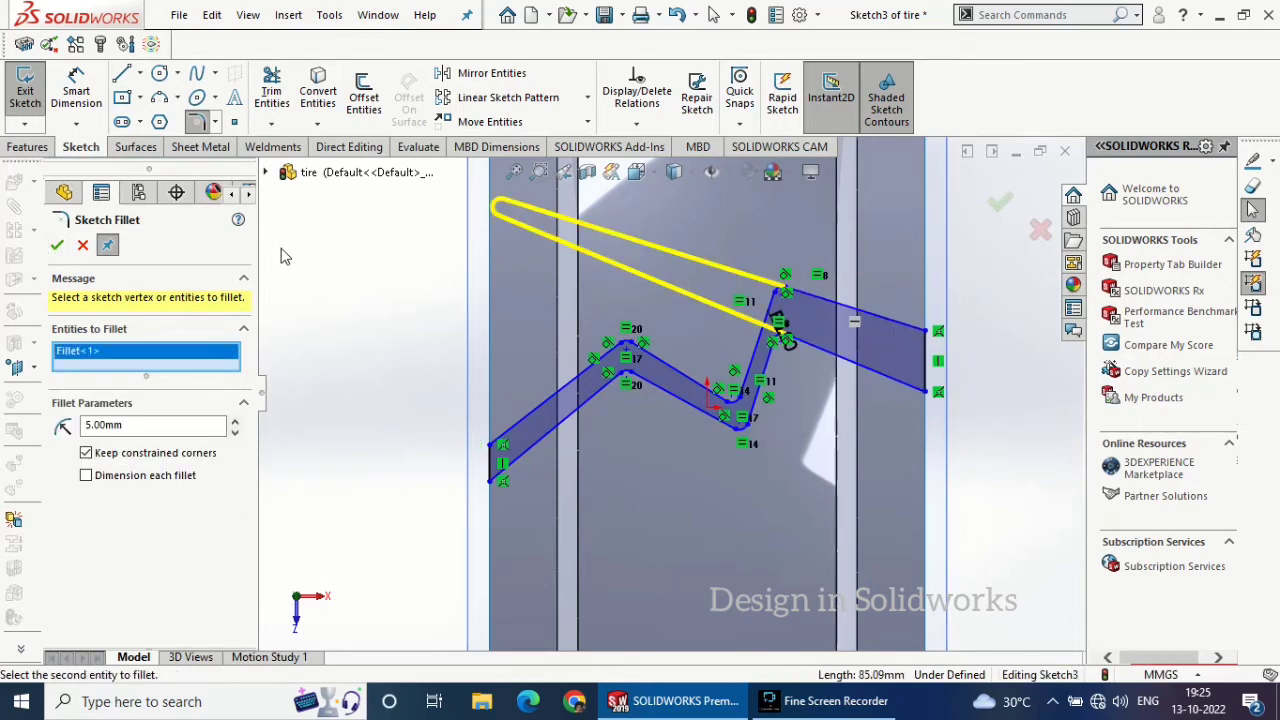
{"action": "key", "text": "Escape"}
- Make the upper and lower lines at the right end of the zigzag profile parallel
{"action": "left_click", "coordinate": [886, 320]}
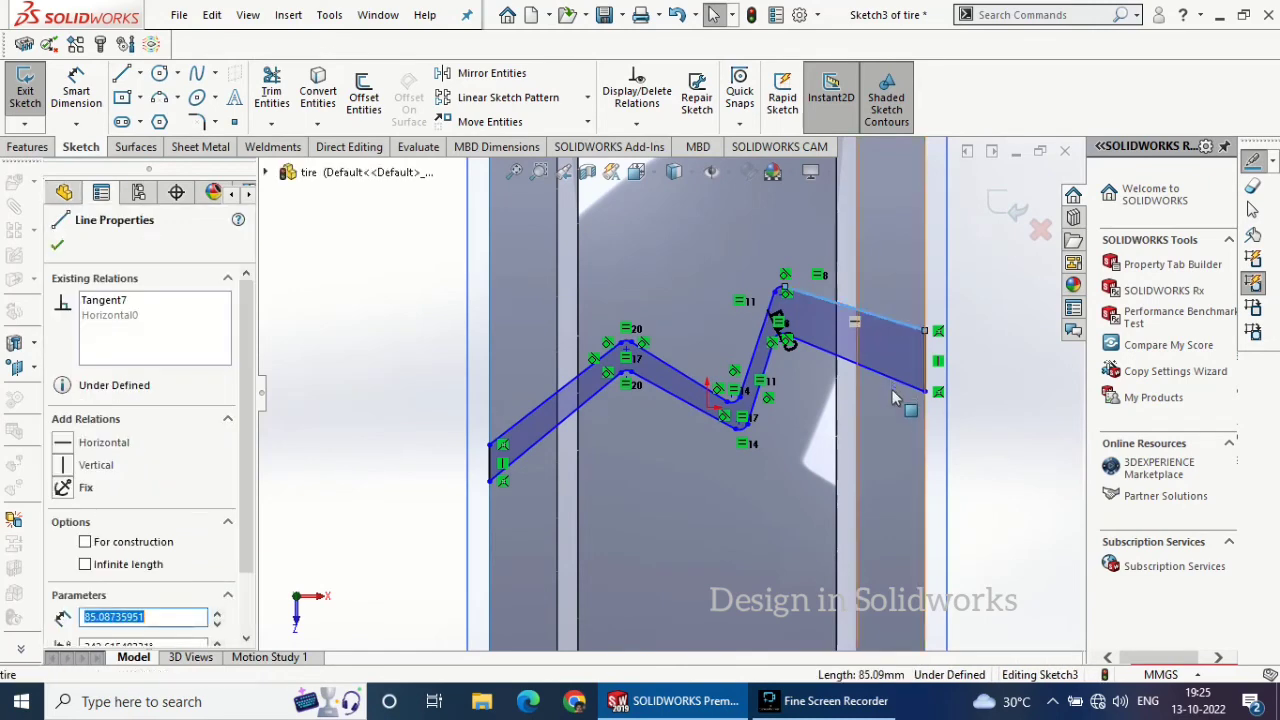
{"action": "left_click", "coordinate": [892, 381], "text": "ctrl"}
{"action": "left_click", "coordinate": [1060, 302]}
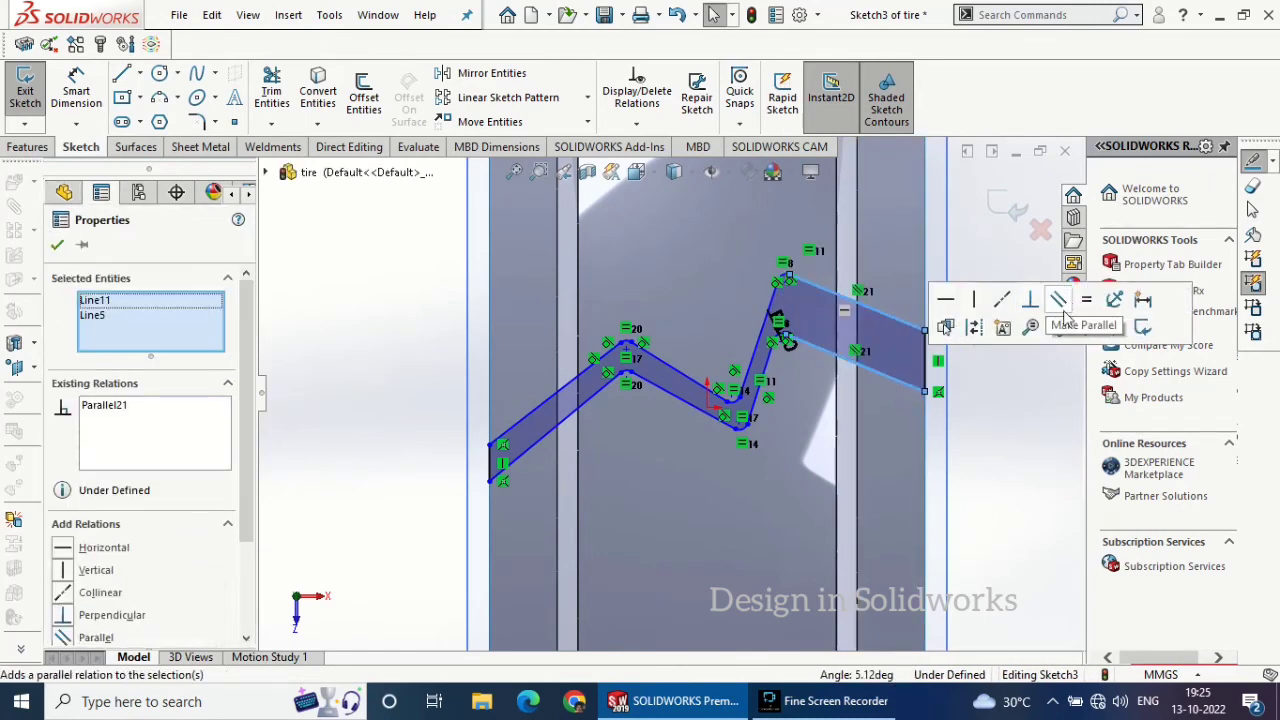
- Make the upper and lower lines at the left end of the zigzag profile parallel
{"action": "left_click", "coordinate": [58, 247]}
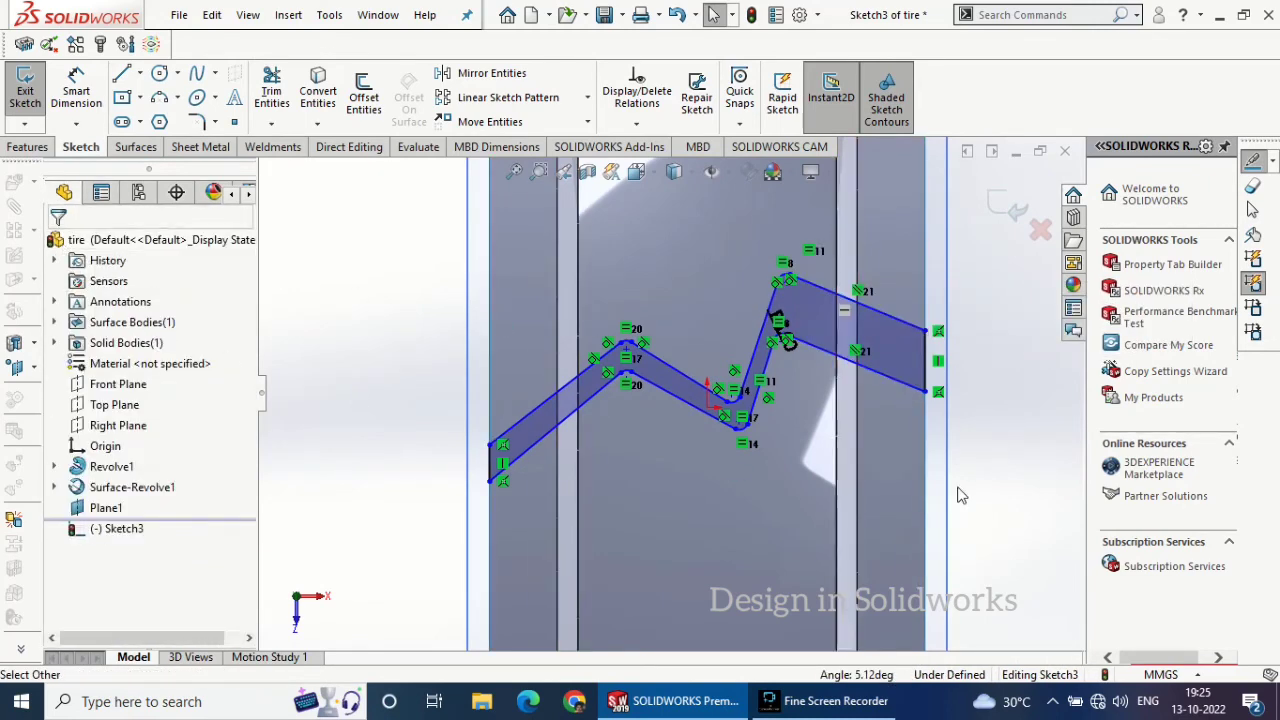
{"action": "left_click", "coordinate": [530, 422]}
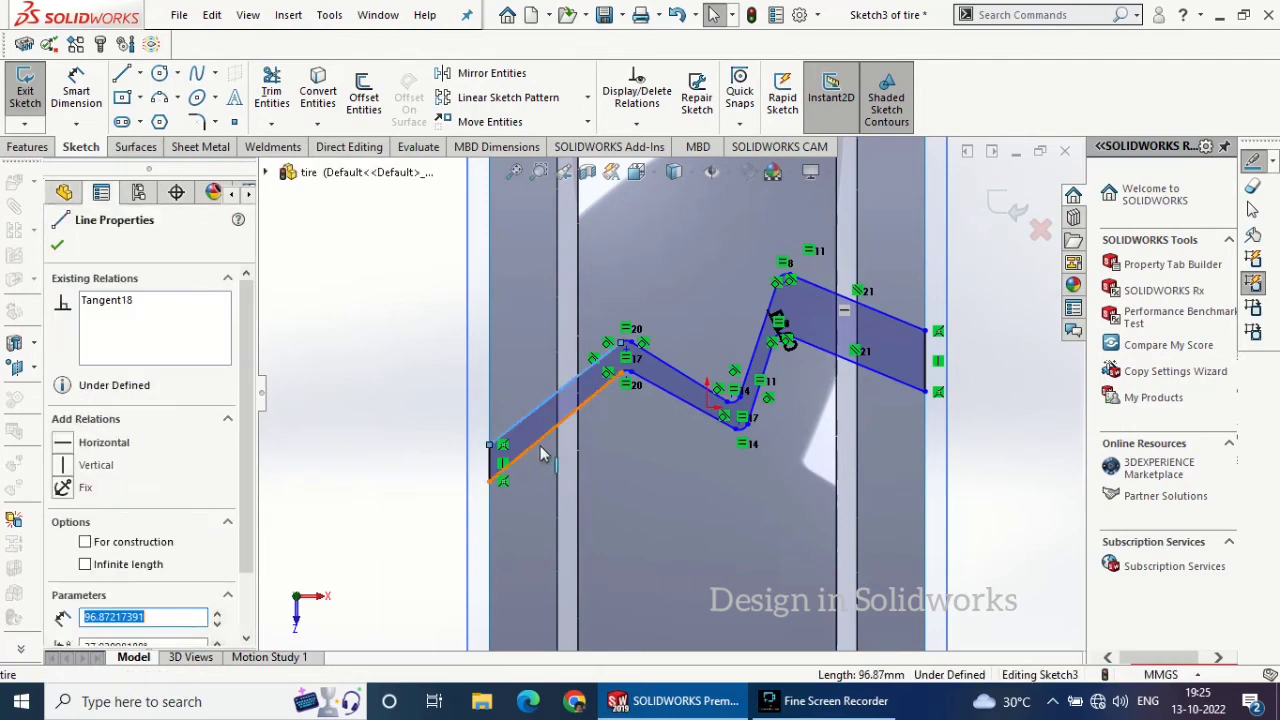
{"action": "left_click", "coordinate": [545, 442], "text": "ctrl"}
{"action": "left_click", "coordinate": [735, 364]}
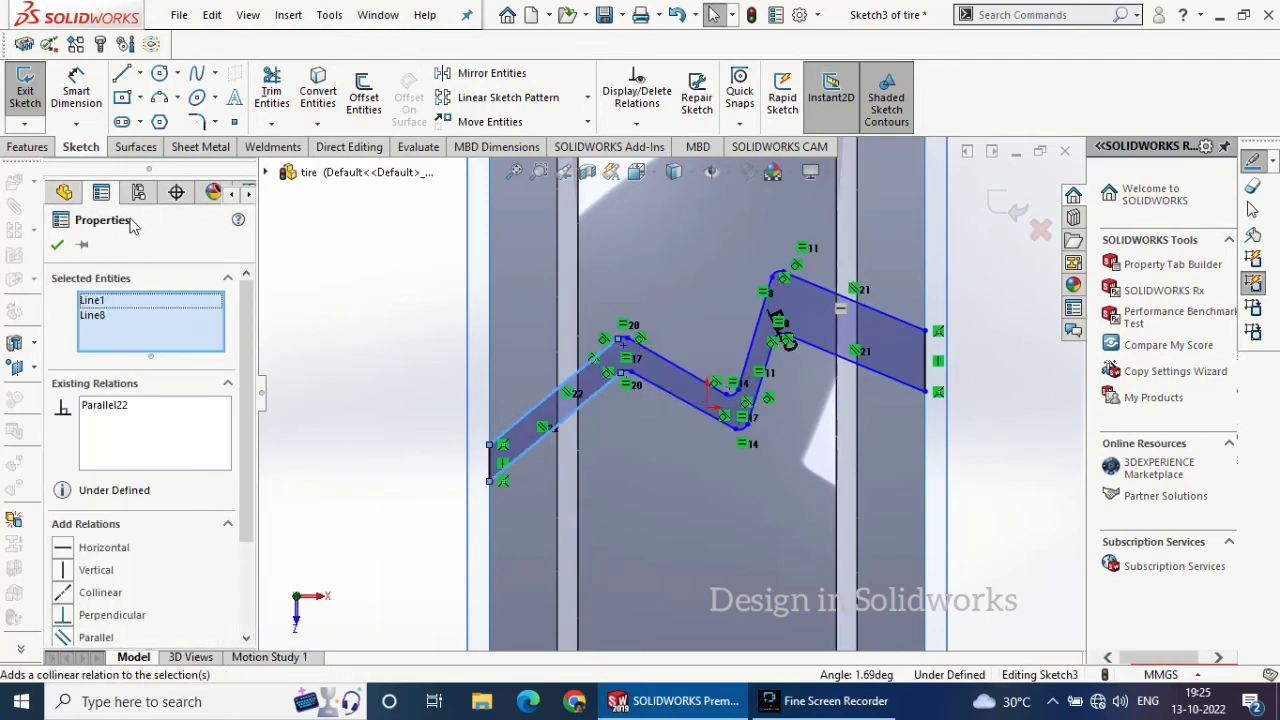
{"action": "key", "text": "Escape"}
- Cut-extrude the zigzag profile into the tire, using Up To Surface with the revolved tread surface as the end condition
{"action": "left_click", "coordinate": [27, 146]}
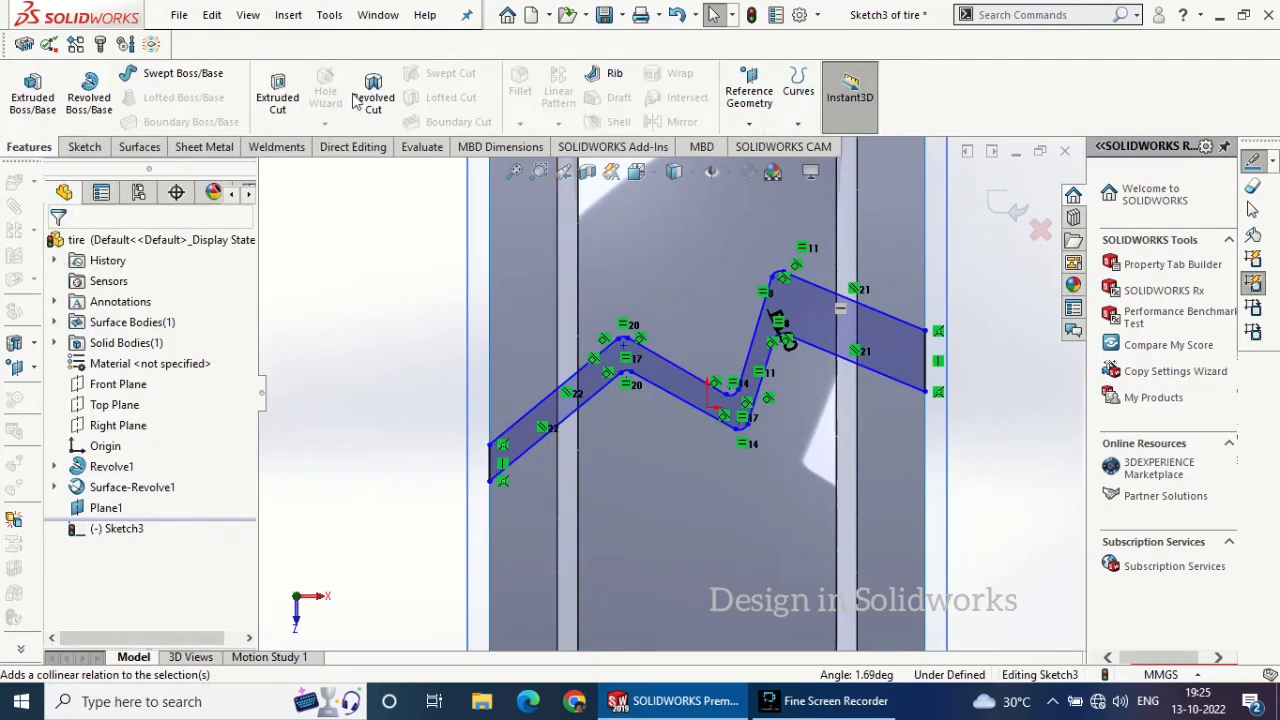
{"action": "left_click", "coordinate": [277, 97]}
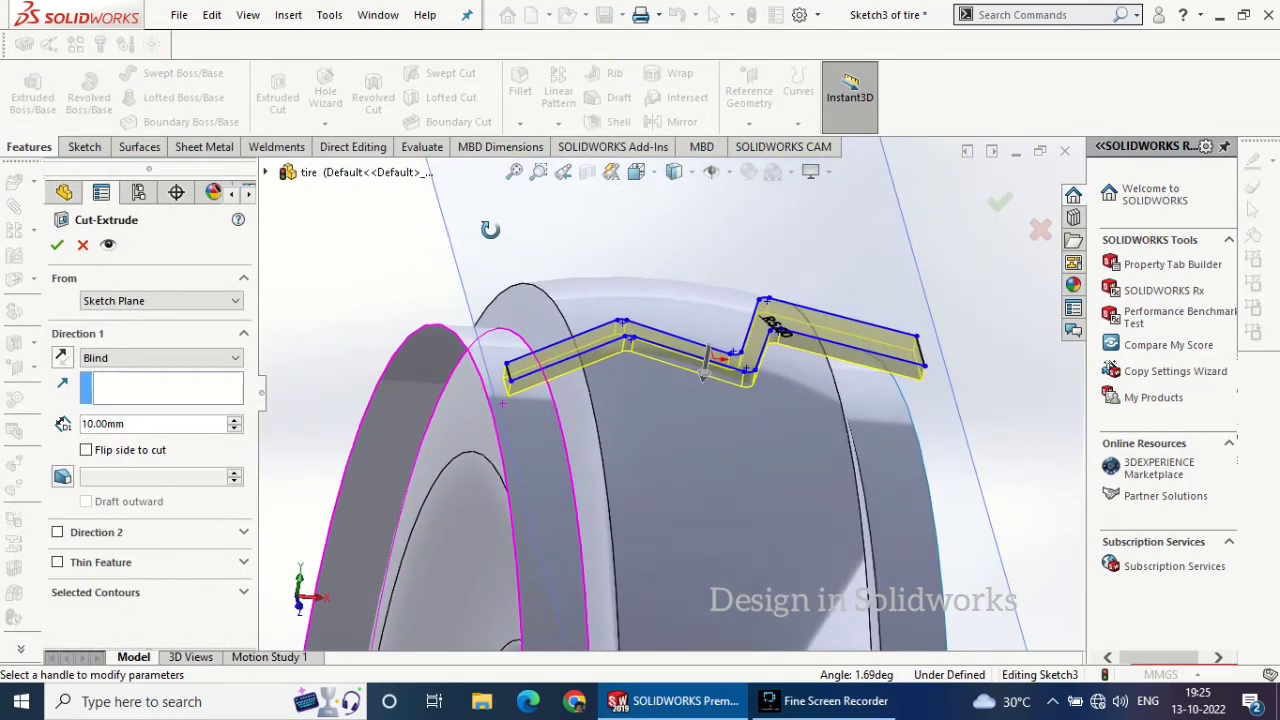
{"action": "left_click", "coordinate": [160, 358]}
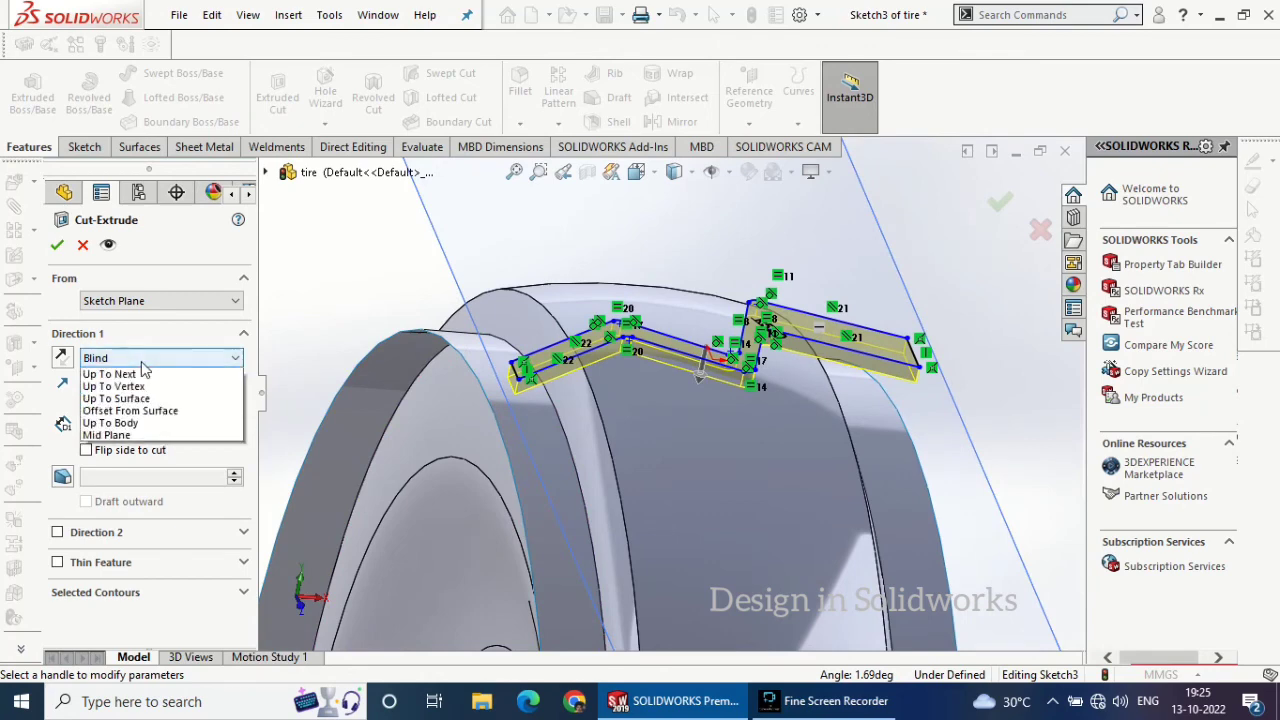
{"action": "left_click", "coordinate": [110, 432]}
{"action": "left_click", "coordinate": [463, 358]}
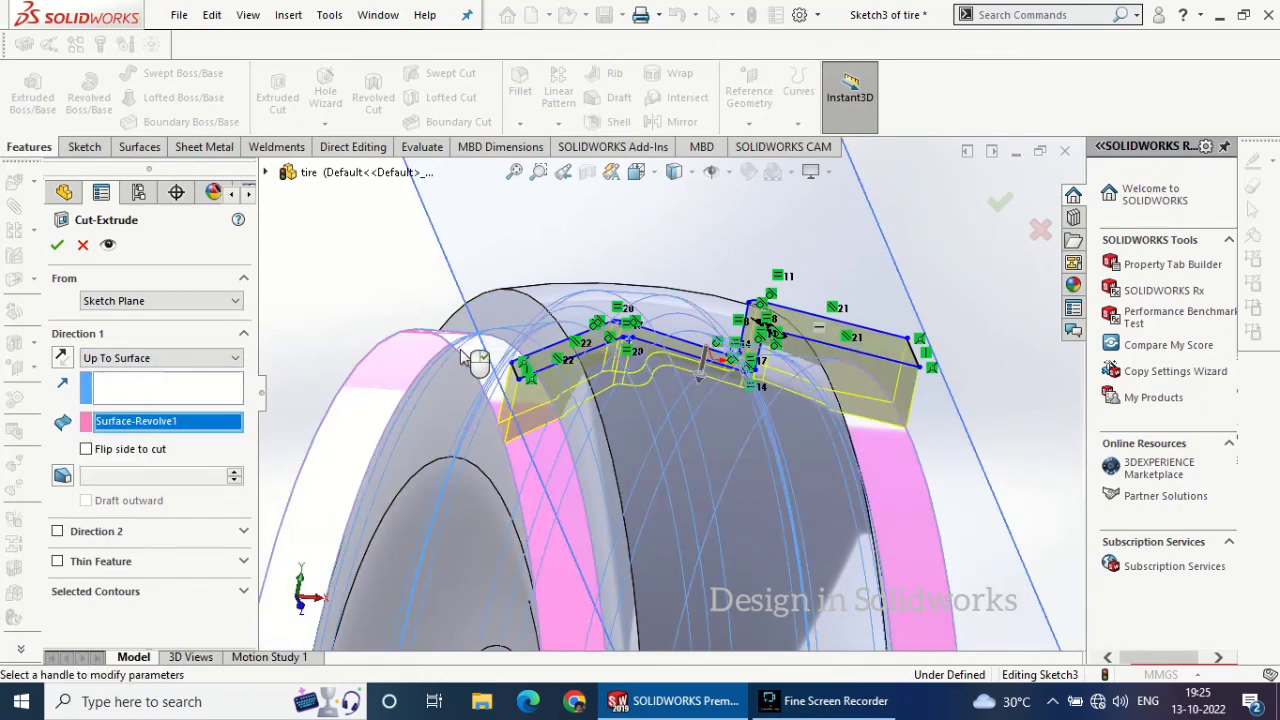
{"action": "left_click", "coordinate": [57, 247]}
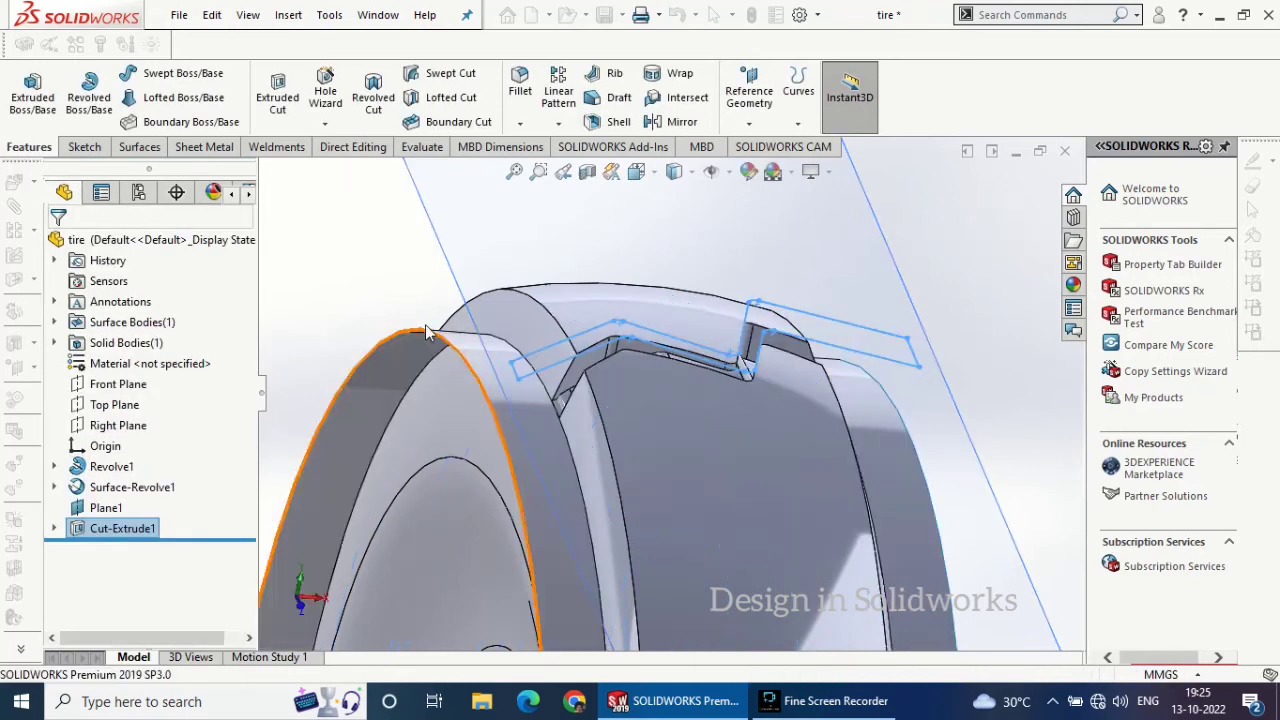
- Hide the offset plane and the revolved tread surface so only the grooved tire body is shown
{"action": "left_click", "coordinate": [515, 429]}
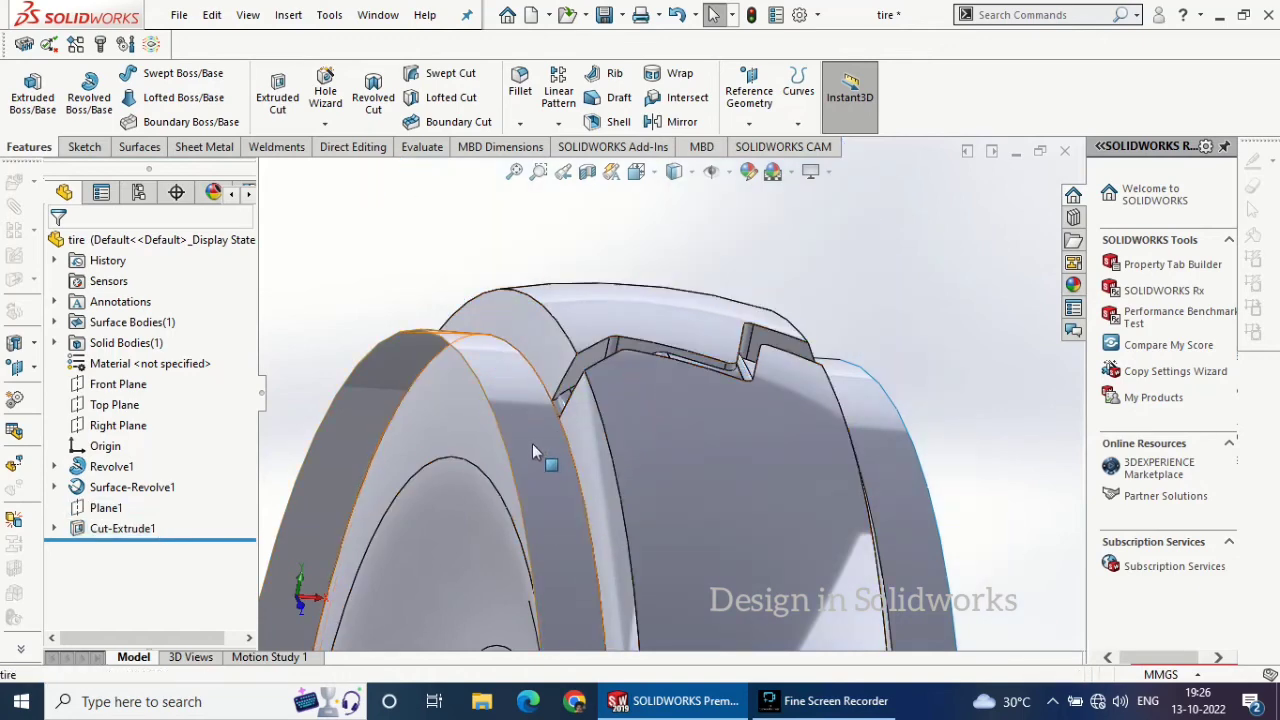
{"action": "left_click", "coordinate": [532, 443]}
{"action": "left_click", "coordinate": [618, 400]}
{"action": "scroll", "coordinate": [640, 402], "scroll_direction": "up", "scroll_amount": 4}
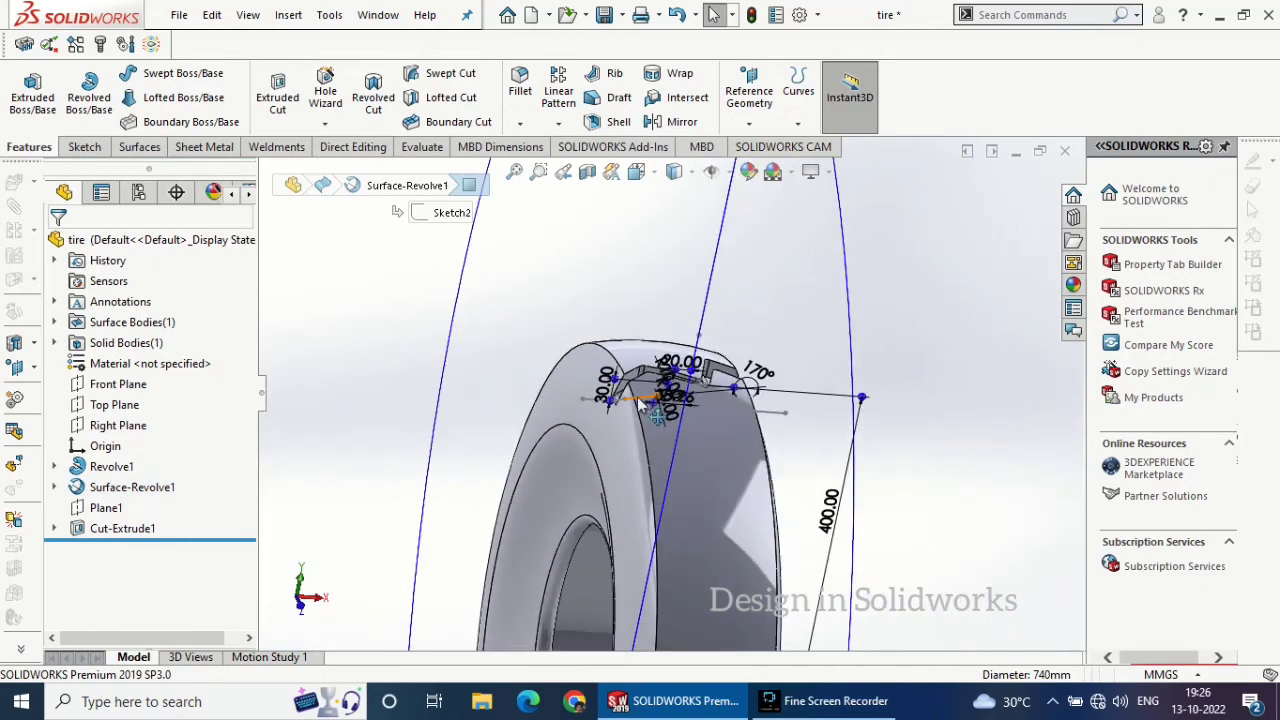
{"action": "left_click", "coordinate": [305, 390]}
{"action": "scroll", "coordinate": [735, 376], "scroll_direction": "down", "scroll_amount": 4}
{"action": "mouse_move", "coordinate": [736, 376]}
{"action": "middle_mouse_down"}
{"action": "mouse_move", "coordinate": [746, 430]}
{"action": "mouse_move", "coordinate": [779, 463]}
{"action": "mouse_move", "coordinate": [726, 428]}
{"action": "middle_mouse_up"}
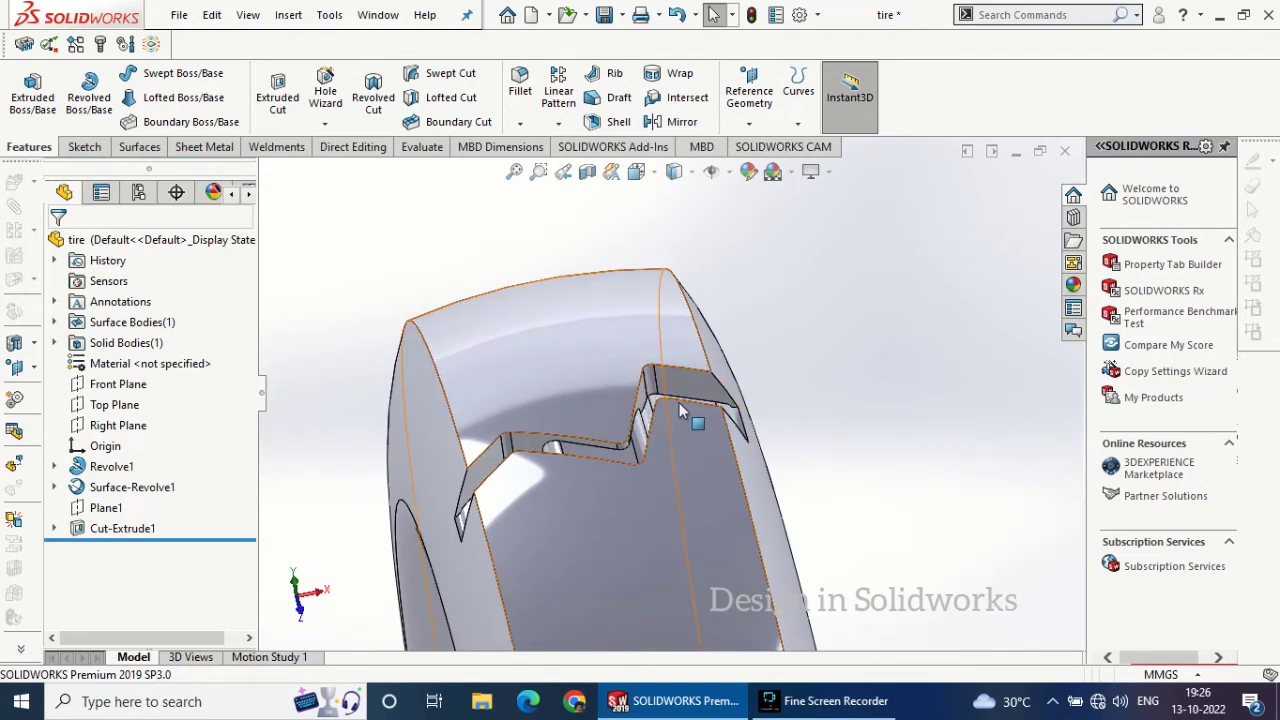
{"action": "middle_click_drag", "start_coordinate": [717, 390], "coordinate": [762, 399]}
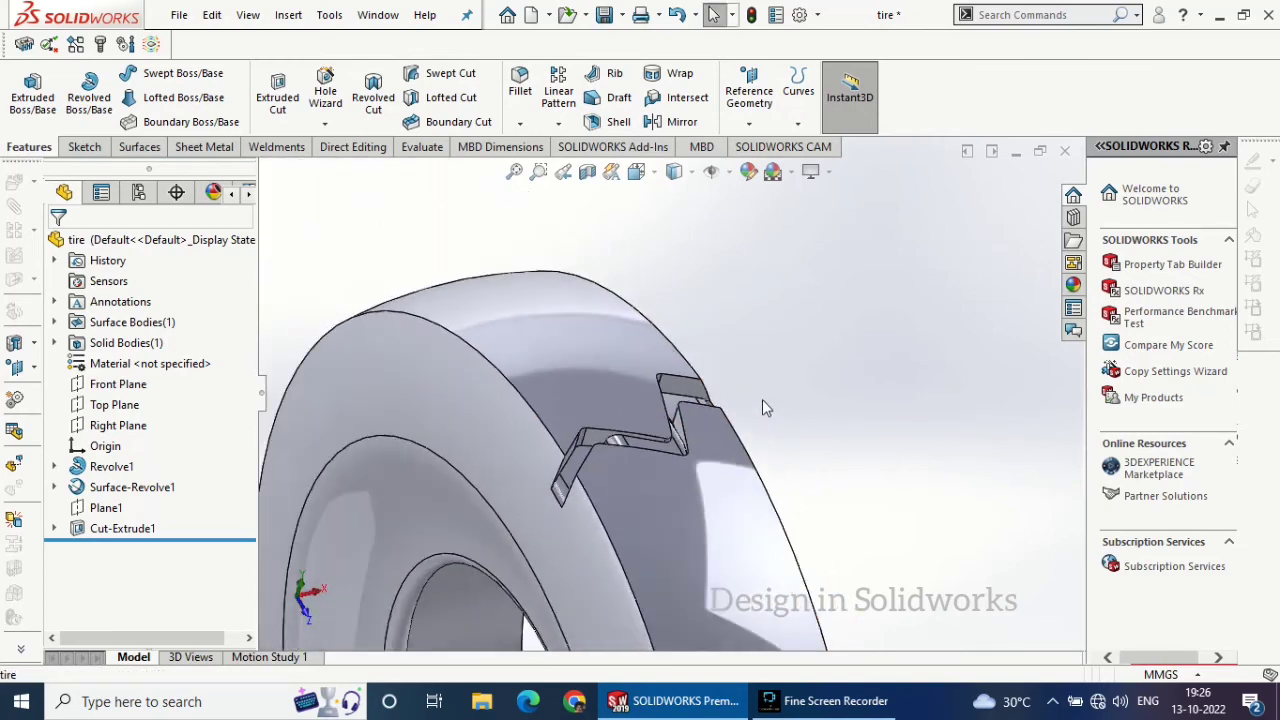
- Start a circular pattern about the circular edge of the tire's inner hole
{"action": "scroll", "coordinate": [762, 399], "scroll_direction": "up", "scroll_amount": 4}
{"action": "left_click", "coordinate": [548, 92]}
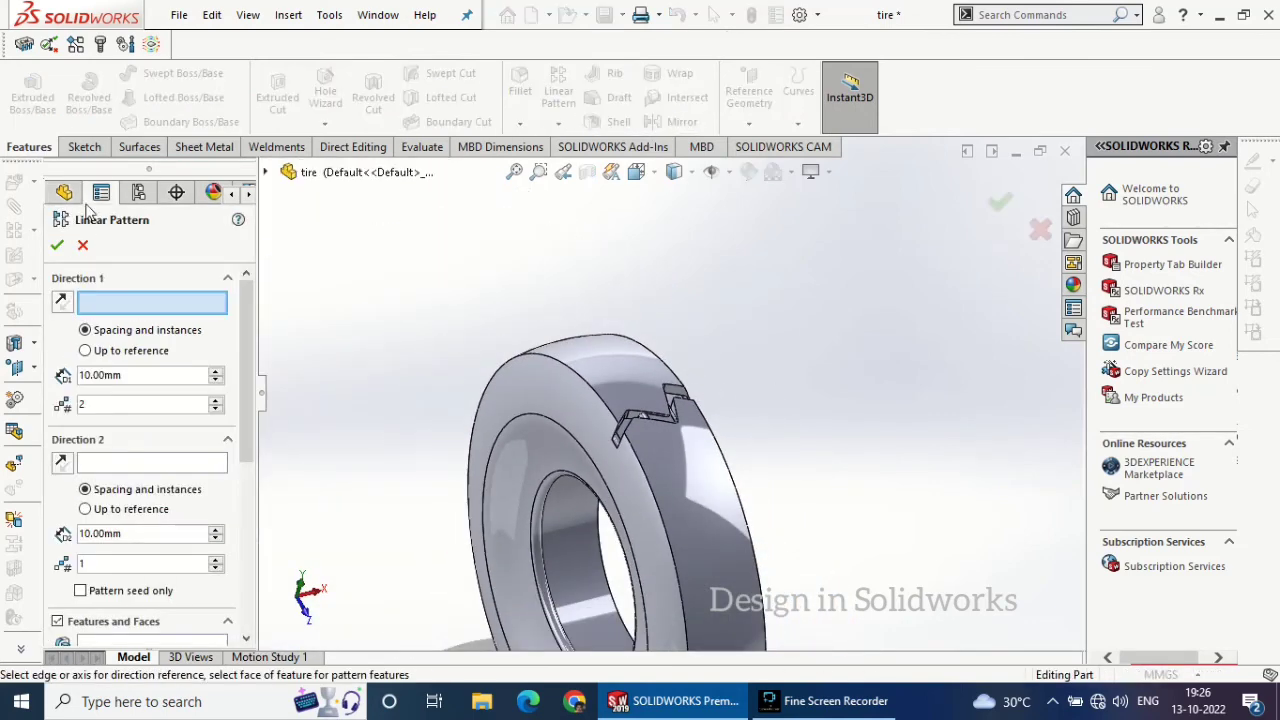
{"action": "left_click", "coordinate": [85, 244]}
{"action": "left_click", "coordinate": [557, 123]}
{"action": "left_click", "coordinate": [571, 169]}
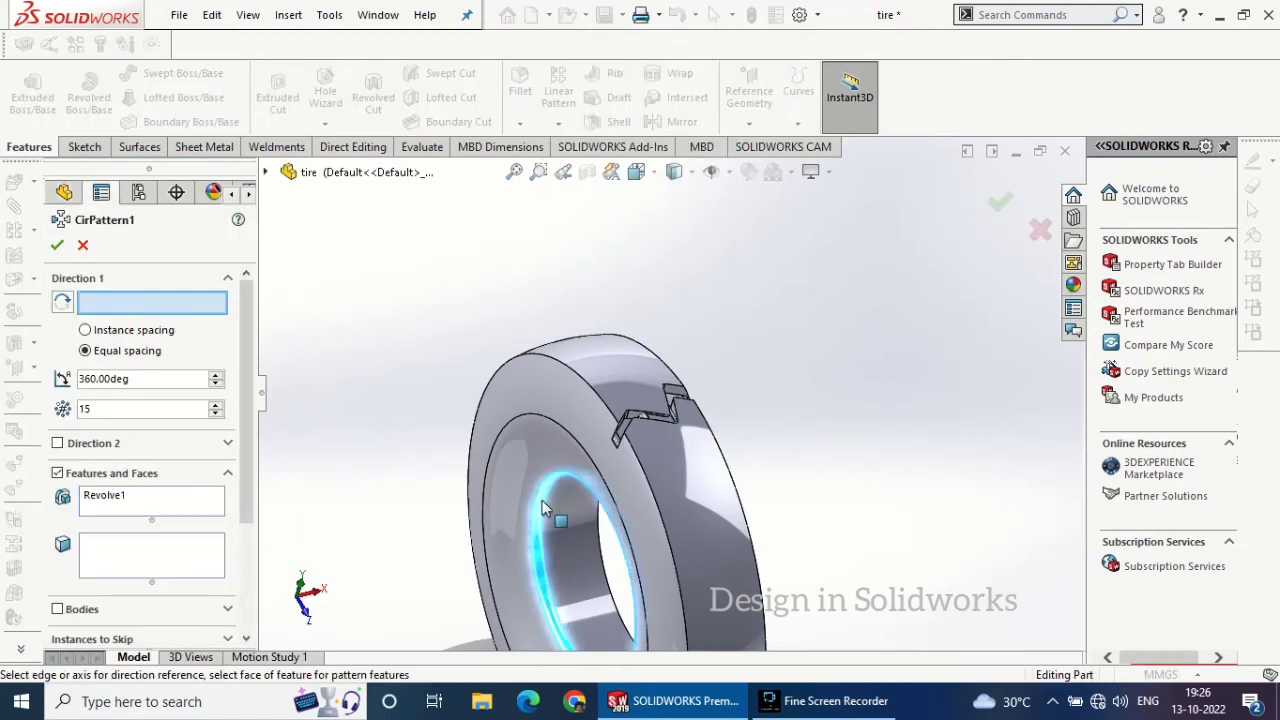
{"action": "left_click", "coordinate": [280, 178]}
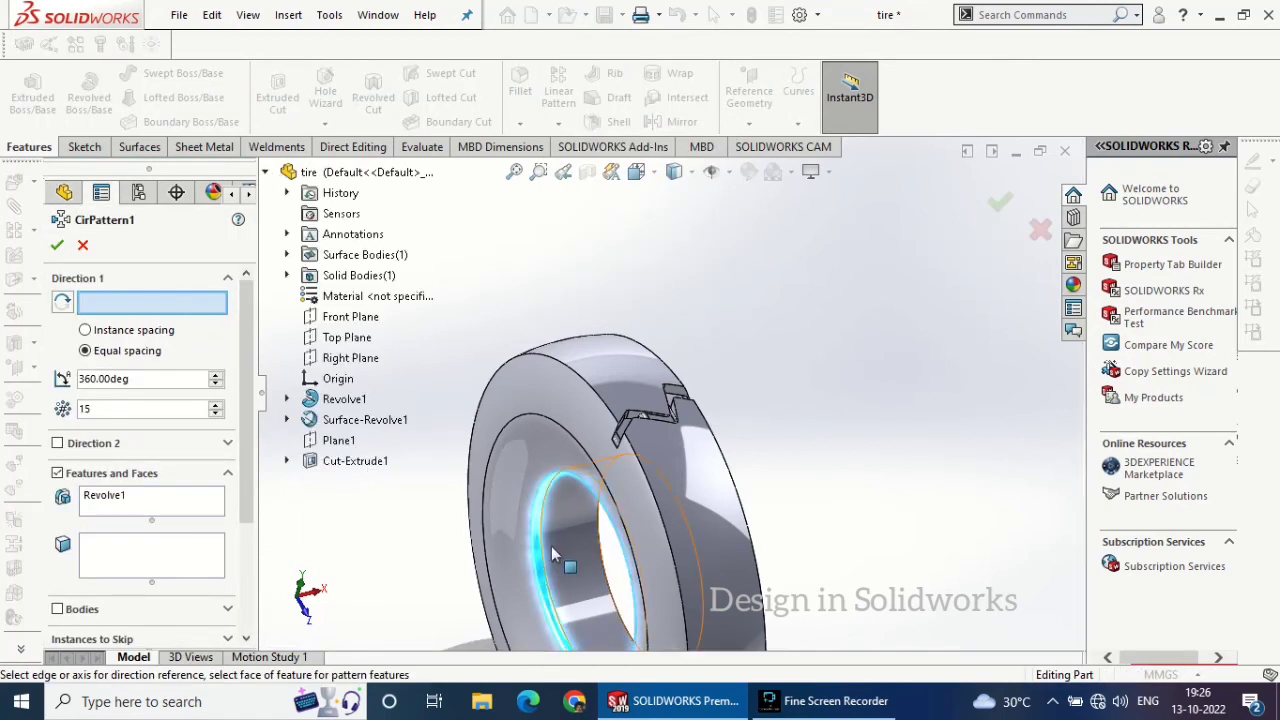
{"action": "left_click", "coordinate": [563, 480]}
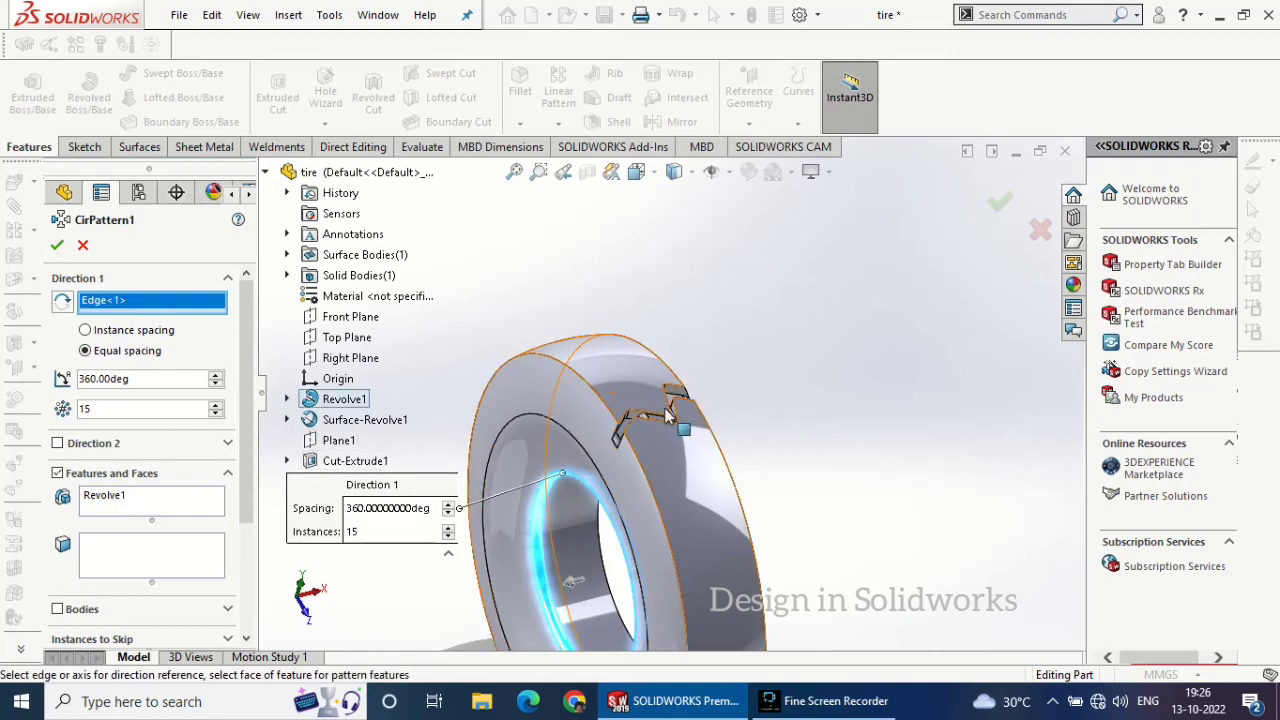
- Create the circular pattern of Revolve1 with 30 instances equally spaced over 360 degrees
{"action": "left_click", "coordinate": [155, 510]}
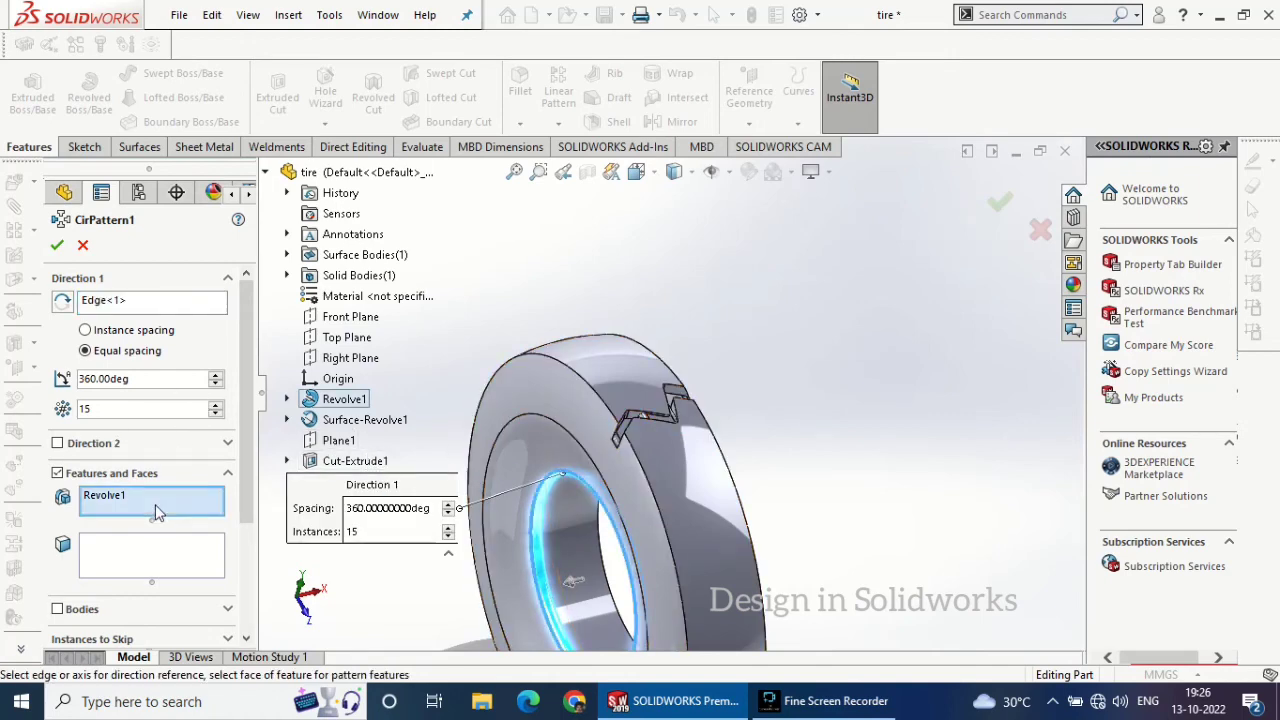
{"action": "left_click", "coordinate": [216, 405]}
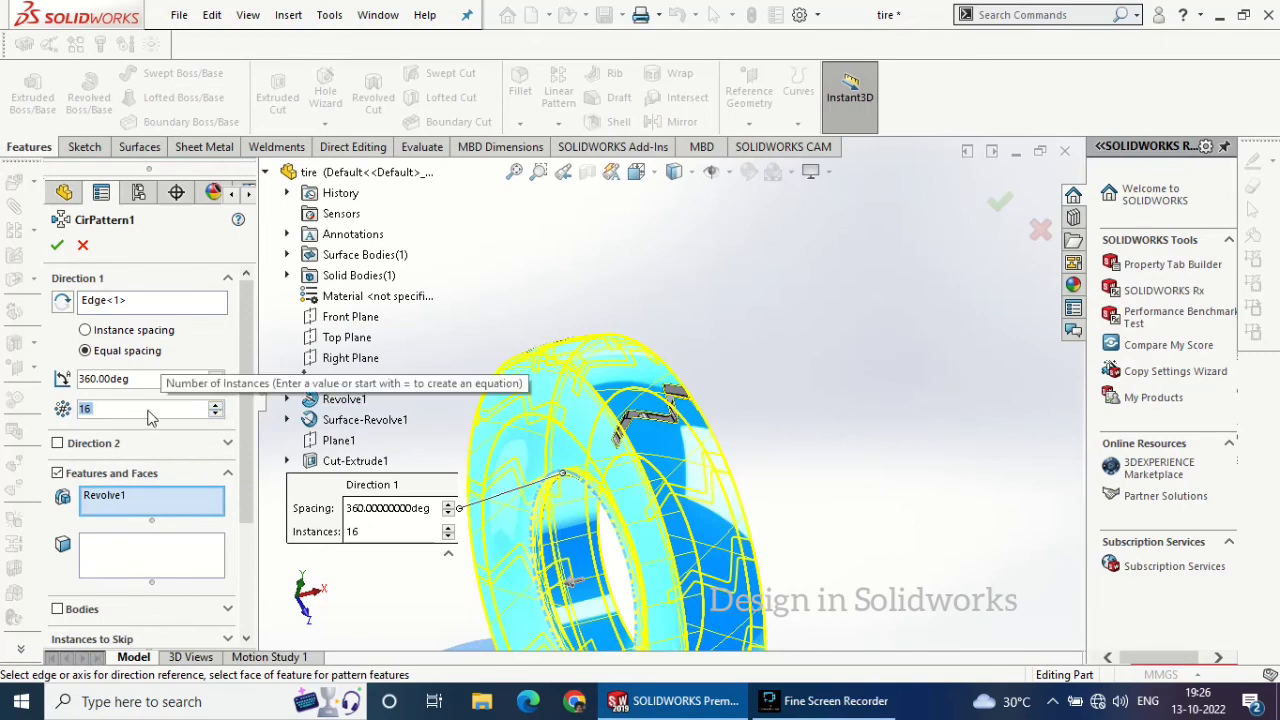
{"action": "type", "text": "30"}
{"action": "scroll", "coordinate": [805, 239], "scroll_direction": "up", "scroll_amount": 3}
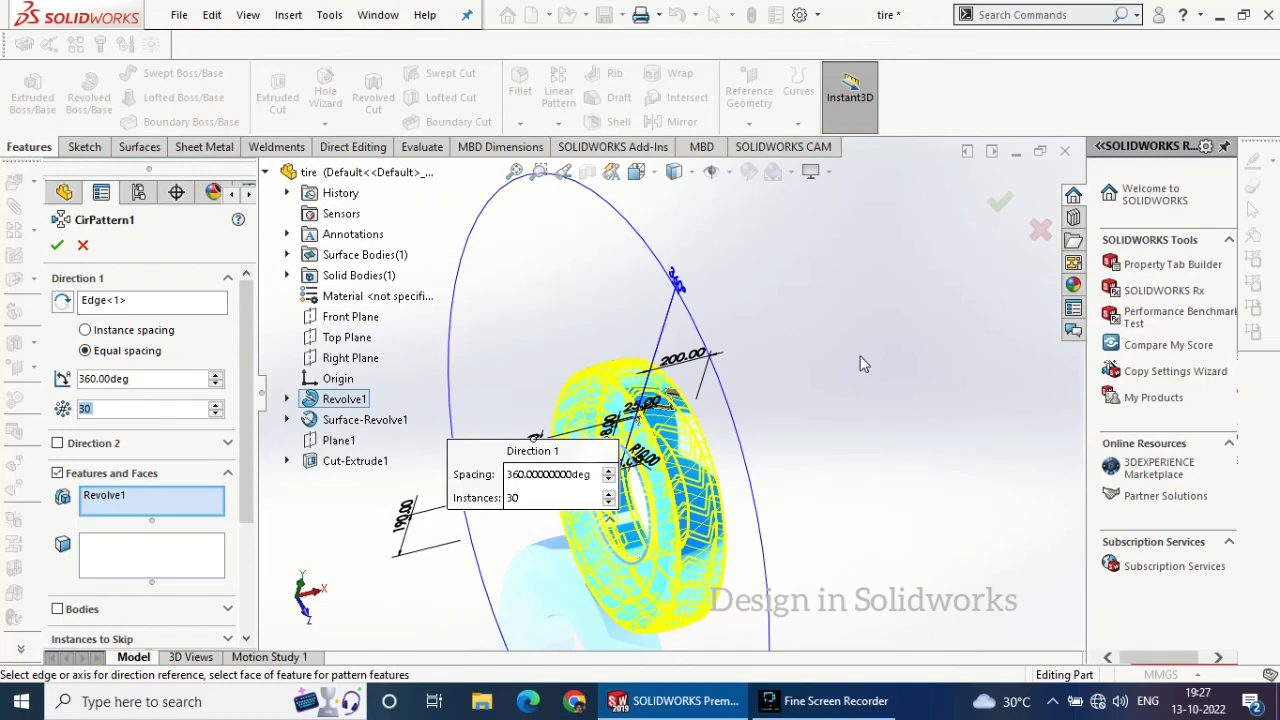
{"action": "middle_click_drag", "start_coordinate": [860, 356], "coordinate": [808, 357]}
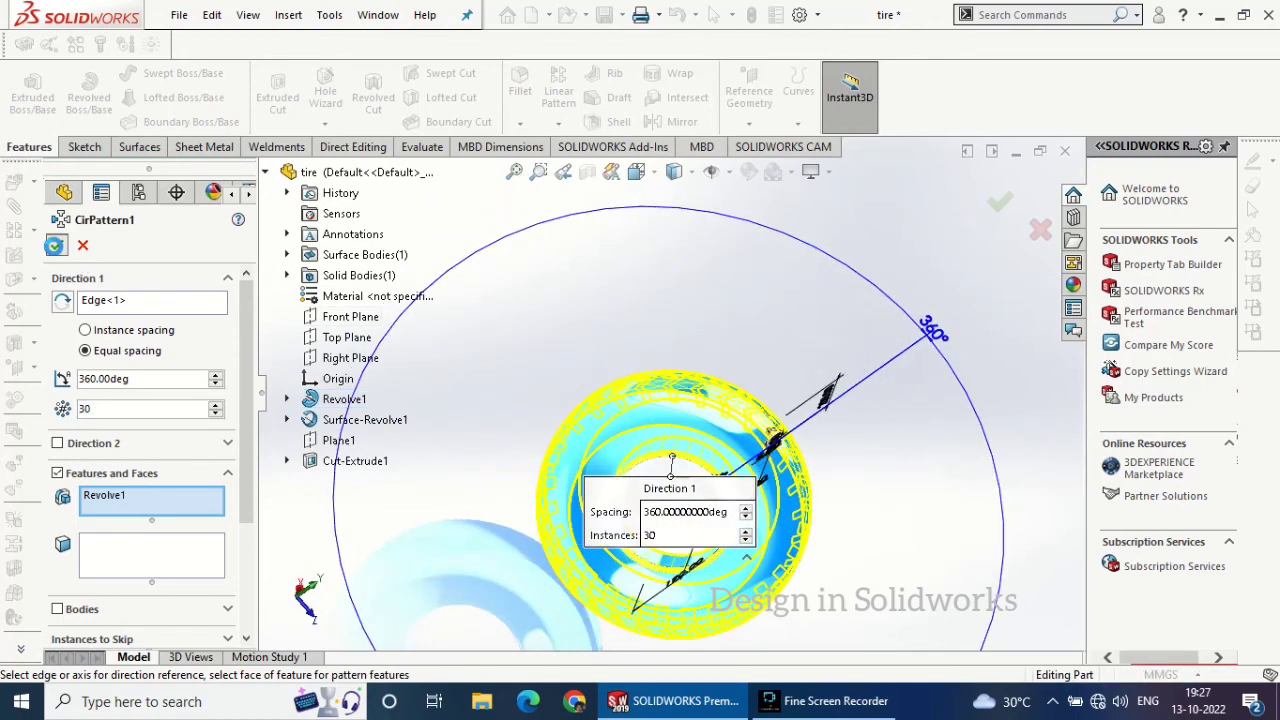
{"action": "left_click", "coordinate": [57, 245]}
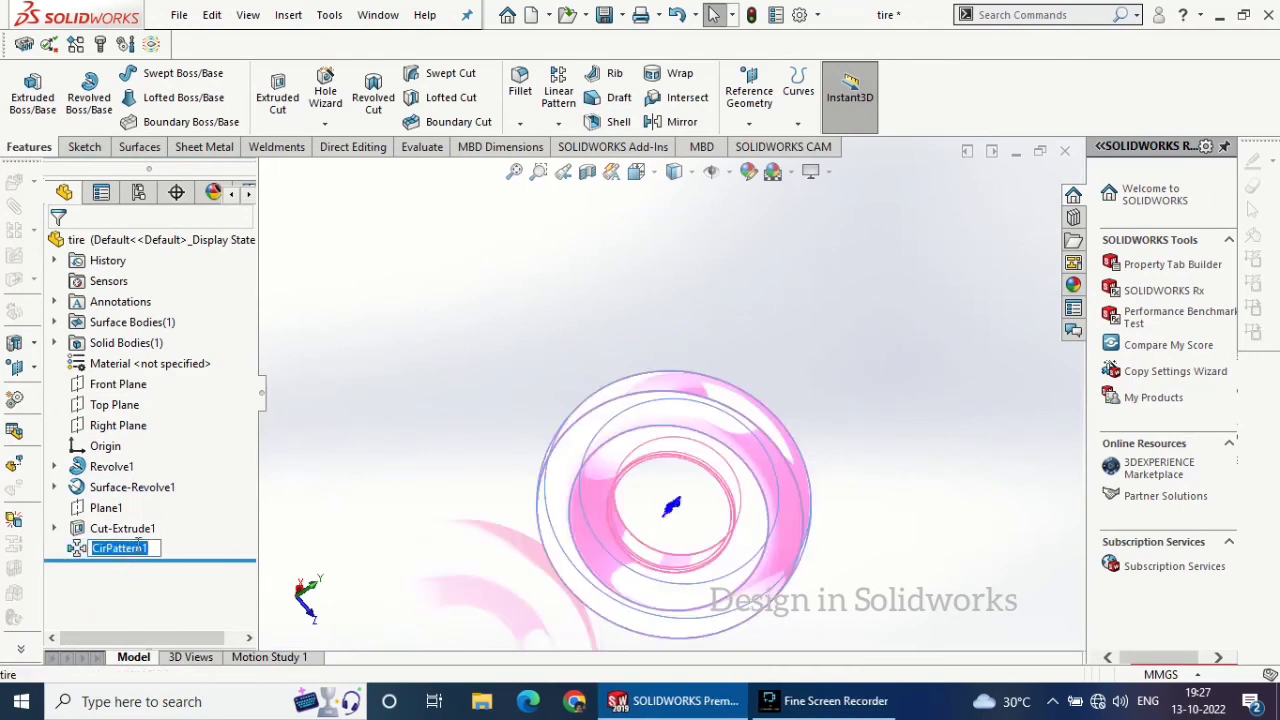
- Edit the circular pattern and try to rebuild it with the Geometry pattern option enabled
{"action": "left_click", "coordinate": [132, 553]}
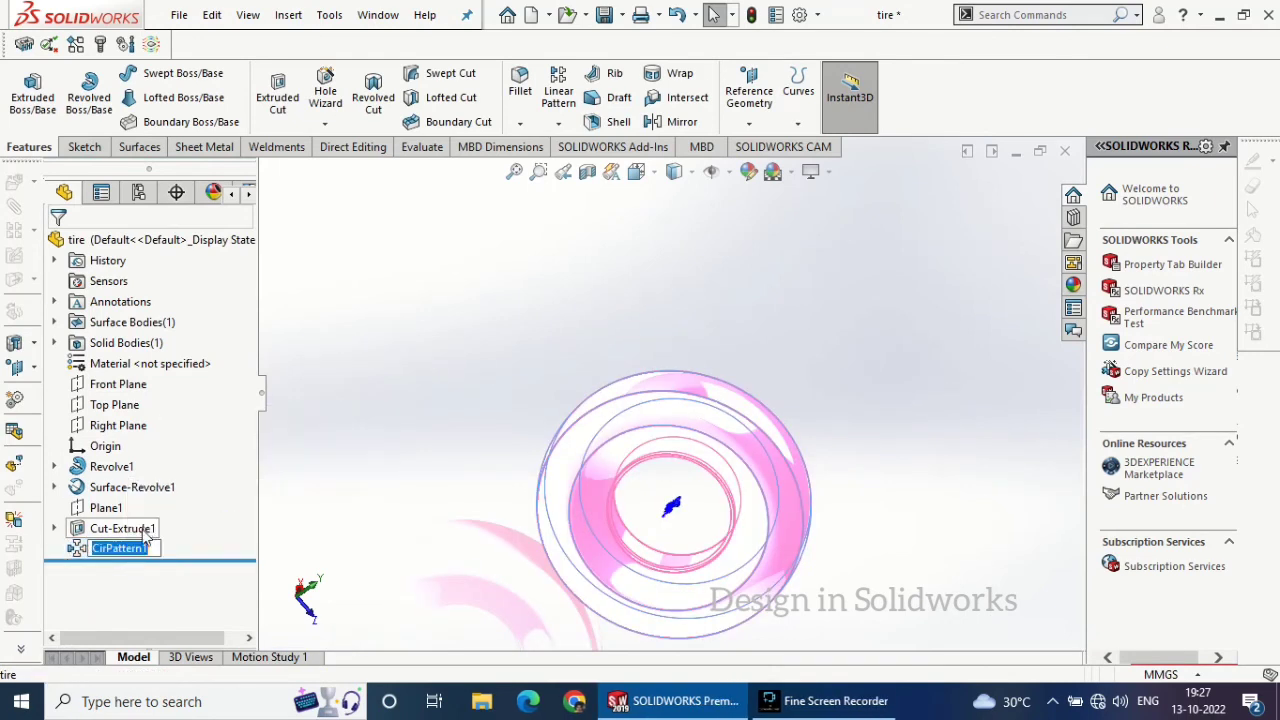
{"action": "left_click", "coordinate": [301, 530]}
{"action": "left_click", "coordinate": [112, 552]}
{"action": "left_click", "coordinate": [127, 492]}
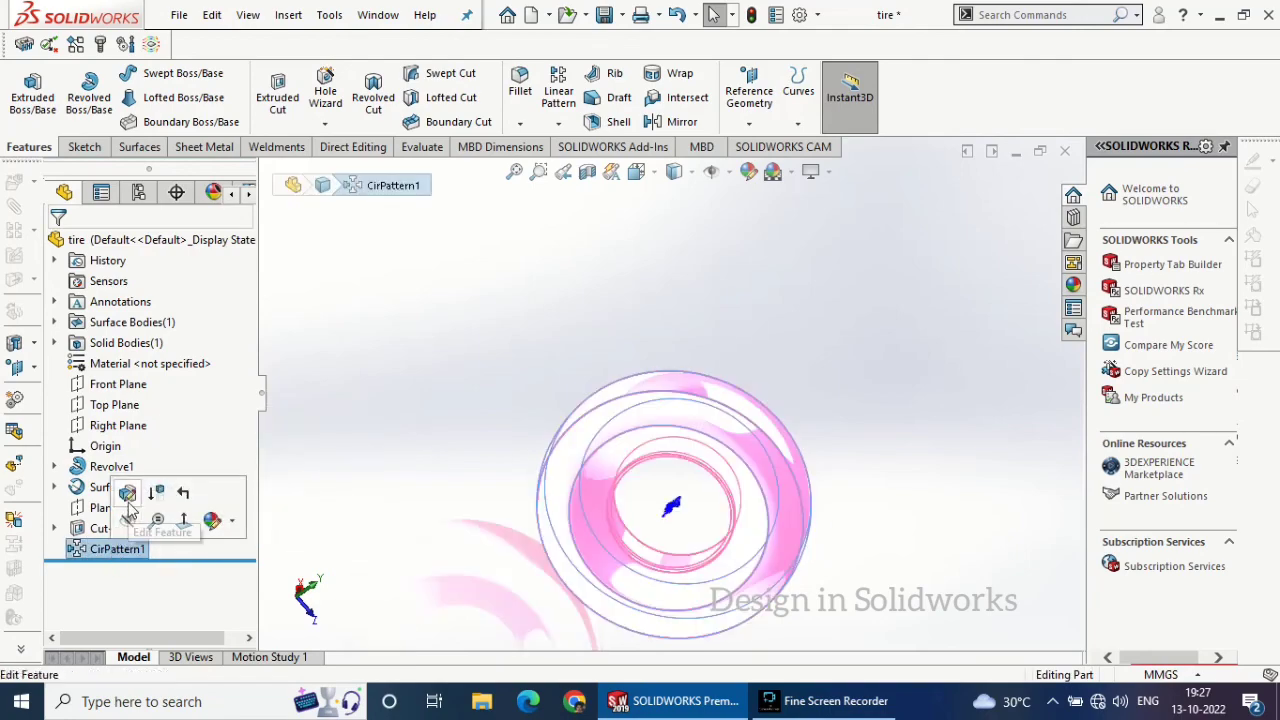
{"action": "scroll", "coordinate": [670, 455], "scroll_direction": "down", "scroll_amount": 2}
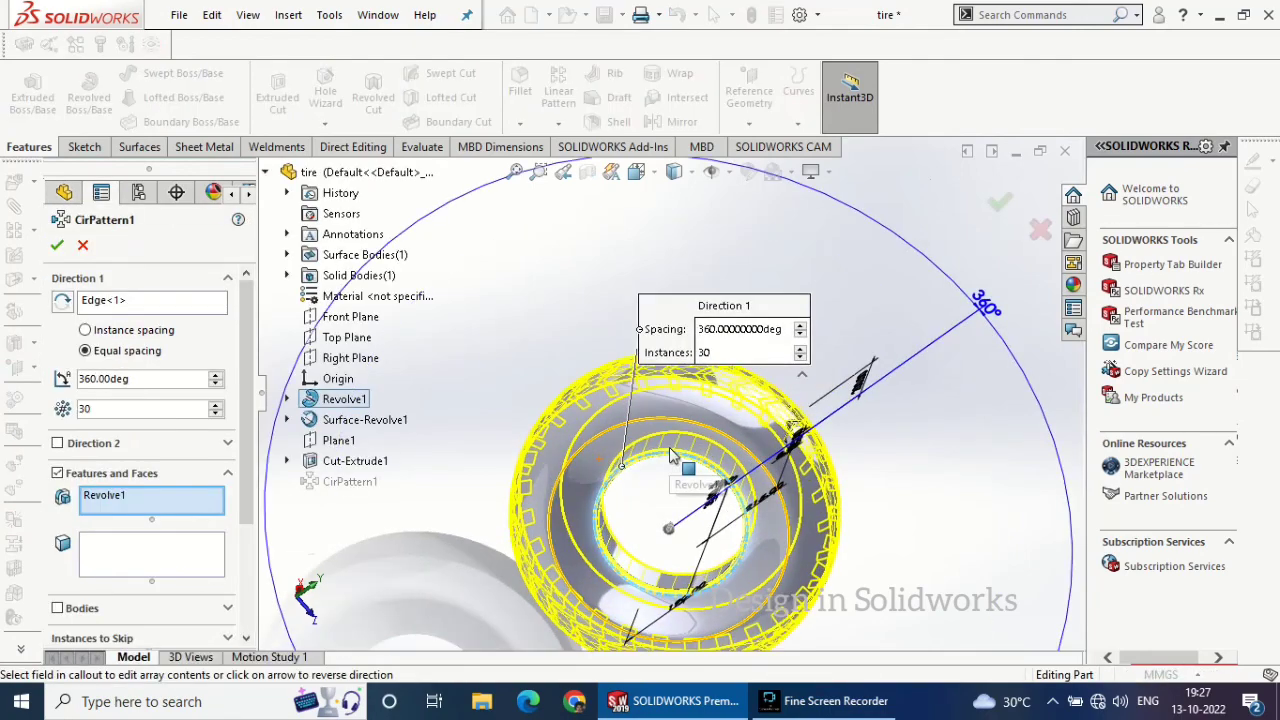
{"action": "middle_click_drag", "start_coordinate": [670, 447], "coordinate": [597, 375]}
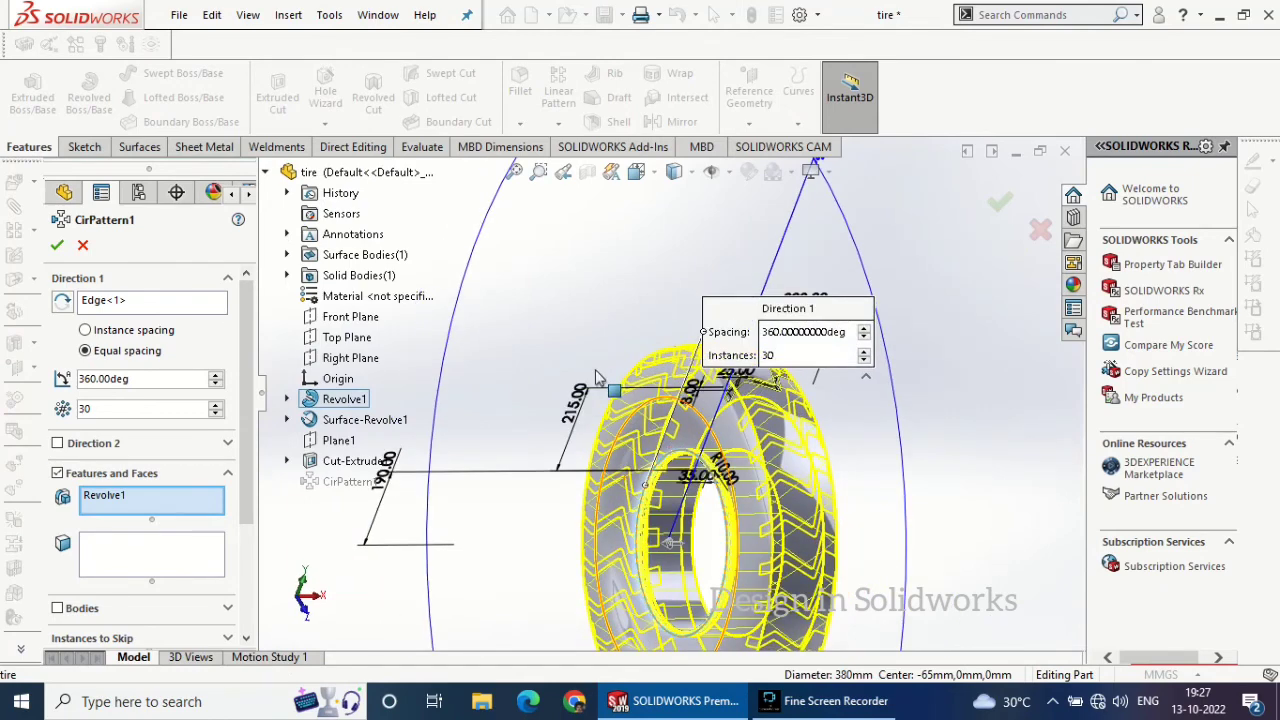
{"action": "scroll", "coordinate": [200, 500], "scroll_direction": "down", "scroll_amount": 3}
{"action": "left_click", "coordinate": [175, 523]}
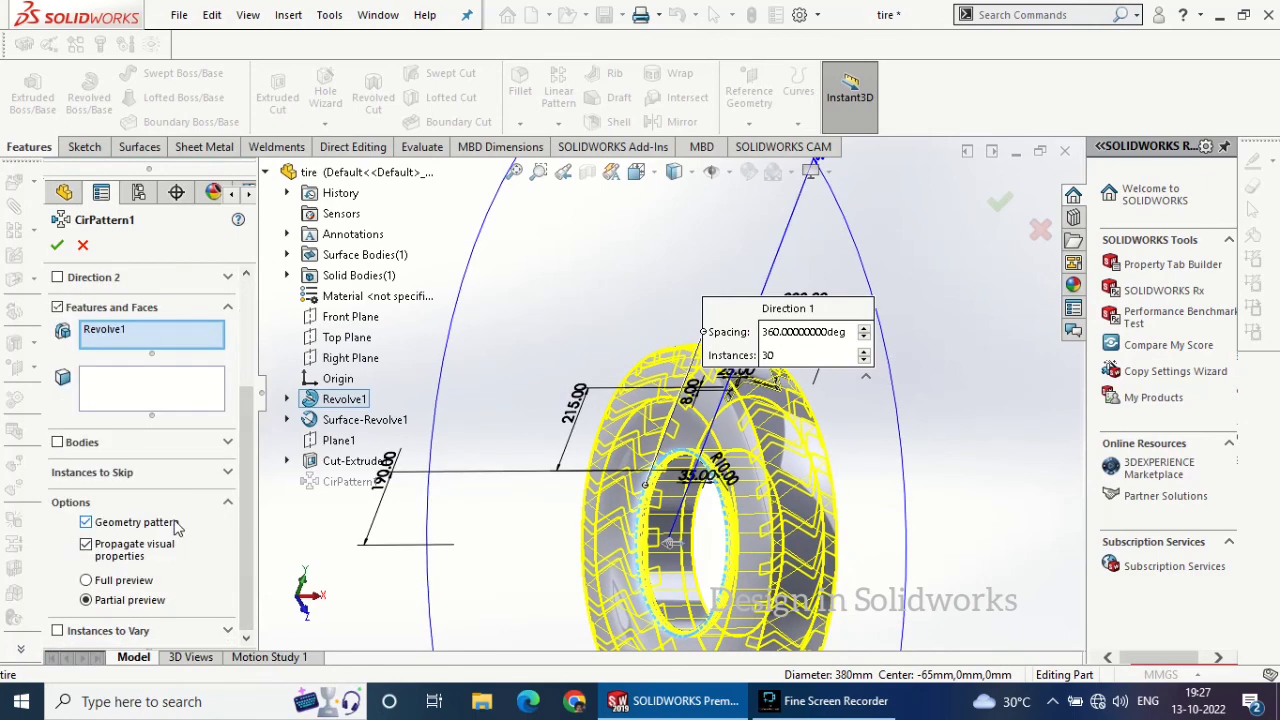
{"action": "left_click", "coordinate": [56, 247]}
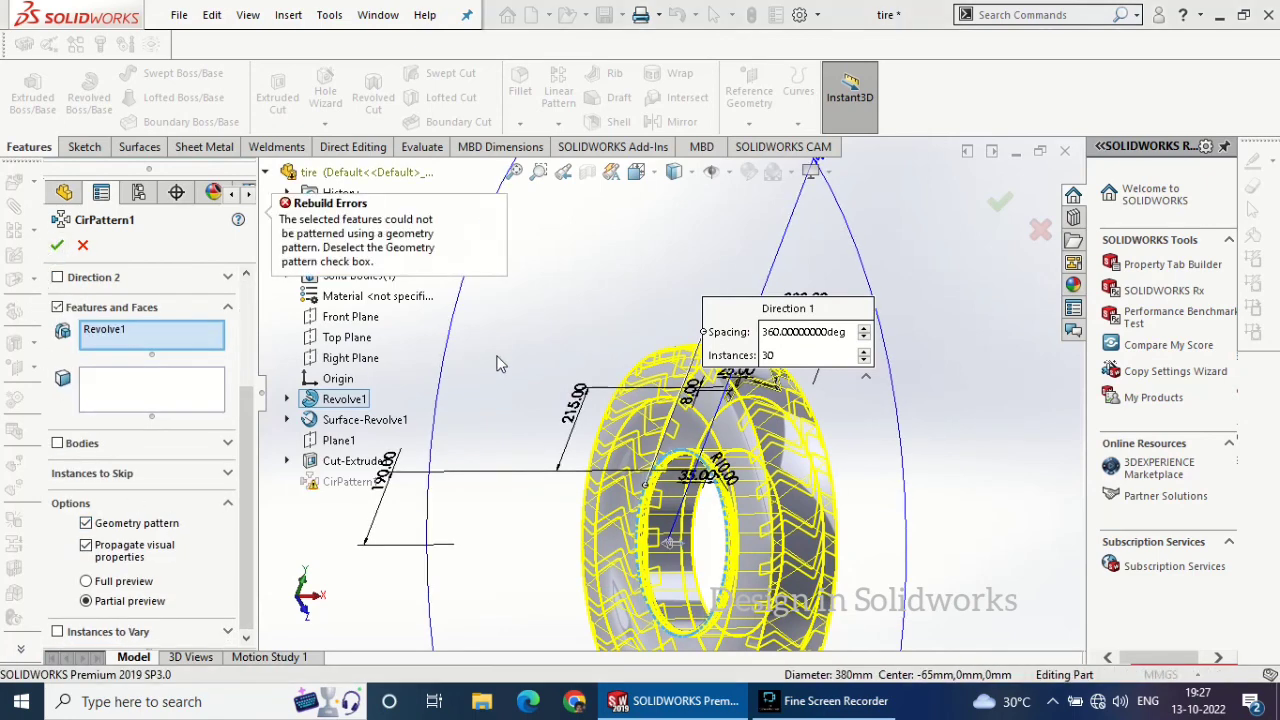
- Disable the Geometry pattern option again and accept the circular pattern with 30 instances
{"action": "left_click", "coordinate": [86, 523]}
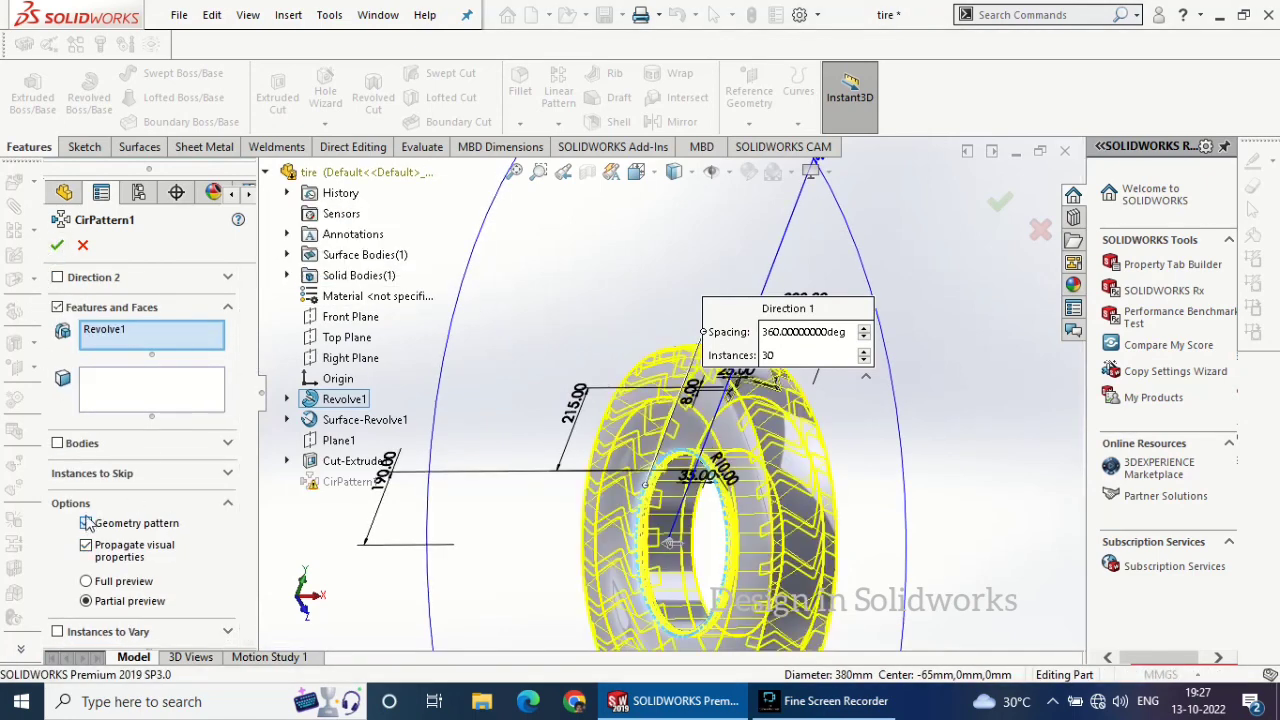
{"action": "scroll", "coordinate": [240, 363], "scroll_direction": "up", "scroll_amount": 3}
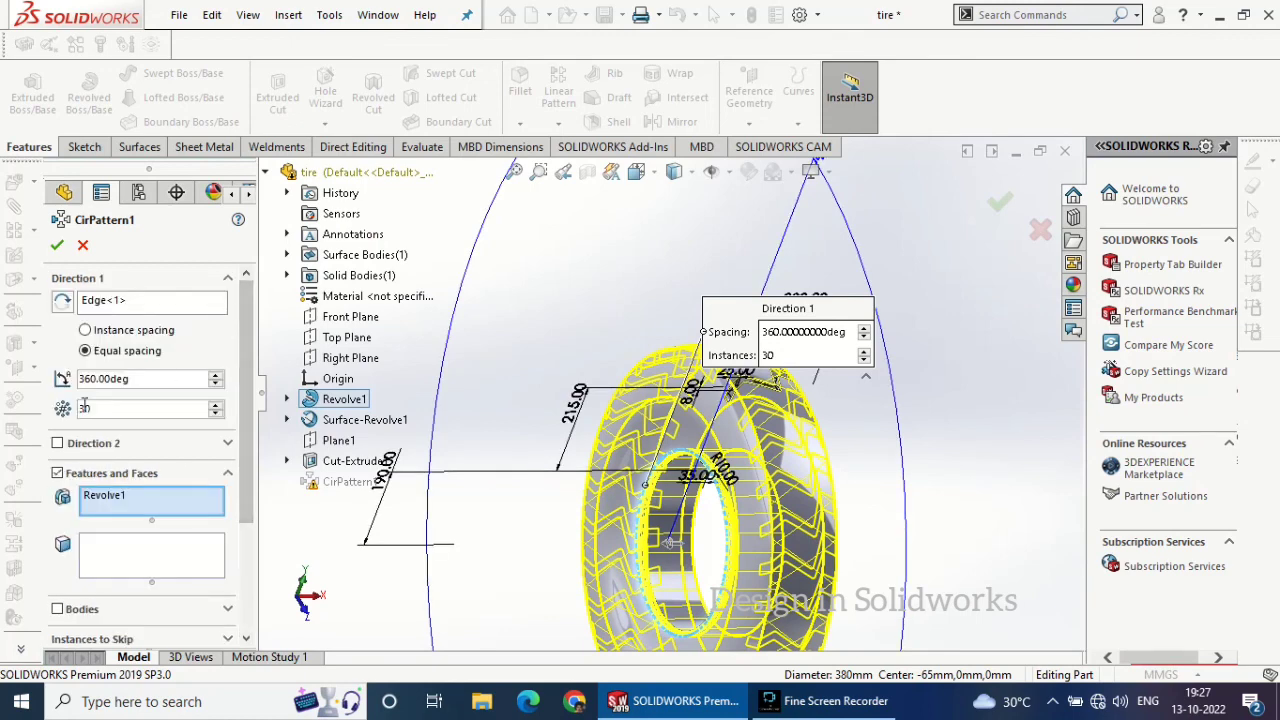
{"action": "left_click", "coordinate": [54, 247]}
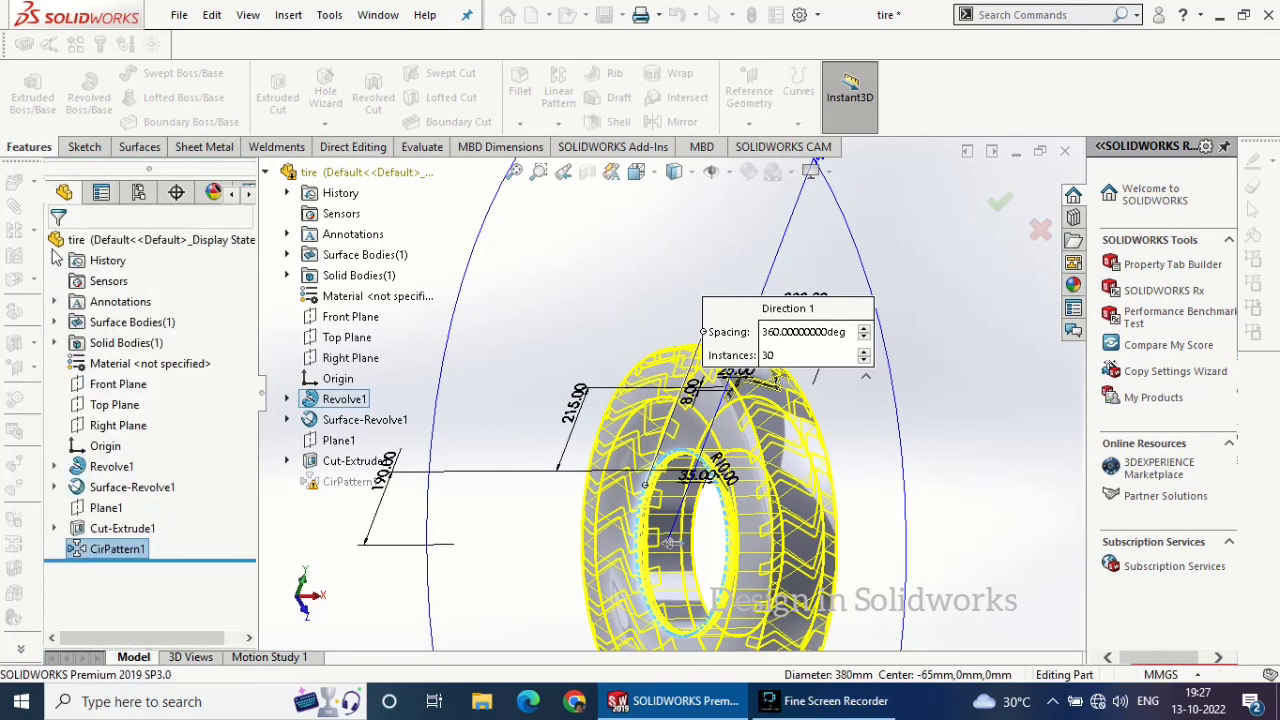
{"action": "left_click", "coordinate": [124, 531]}
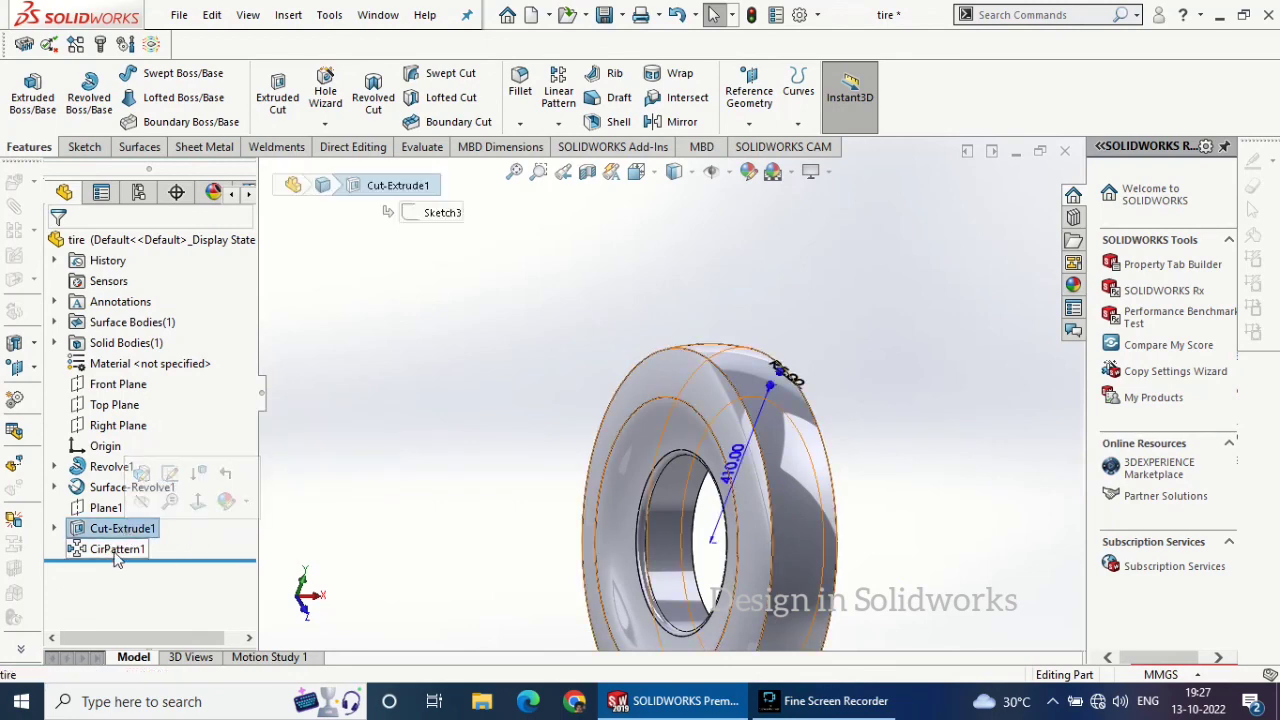
{"action": "left_click", "coordinate": [116, 552]}
{"action": "left_click", "coordinate": [313, 489]}
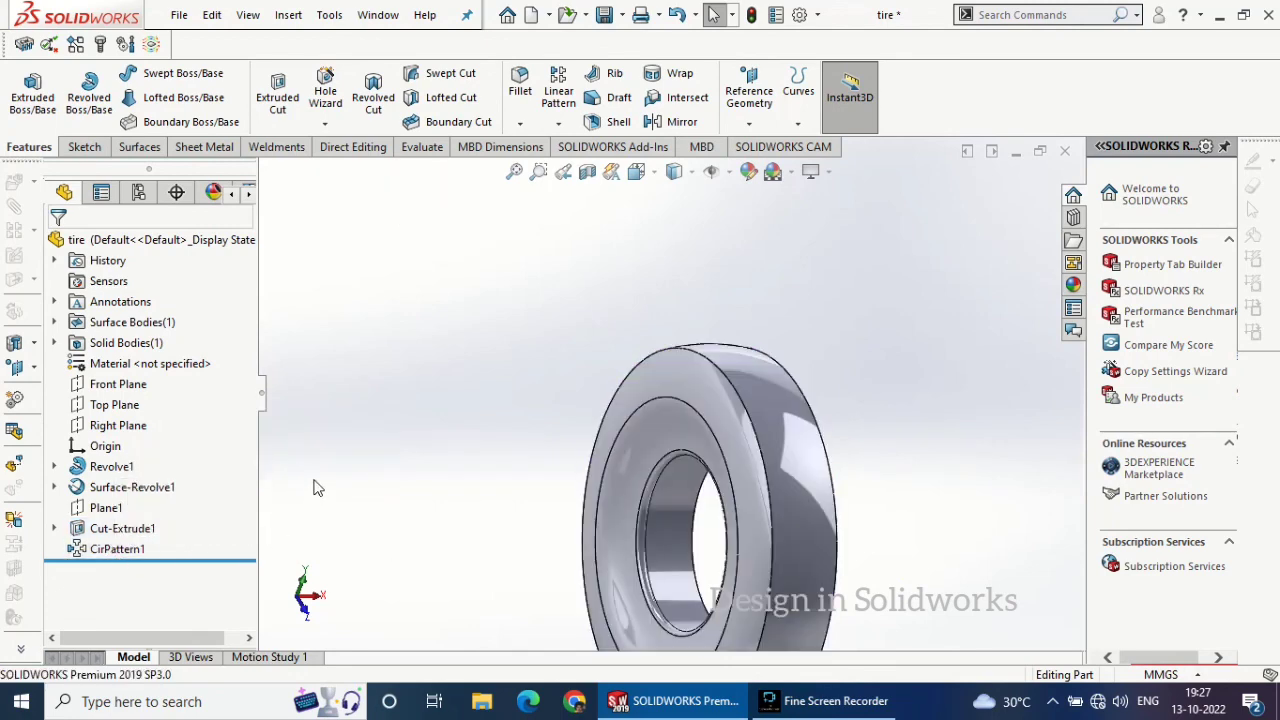